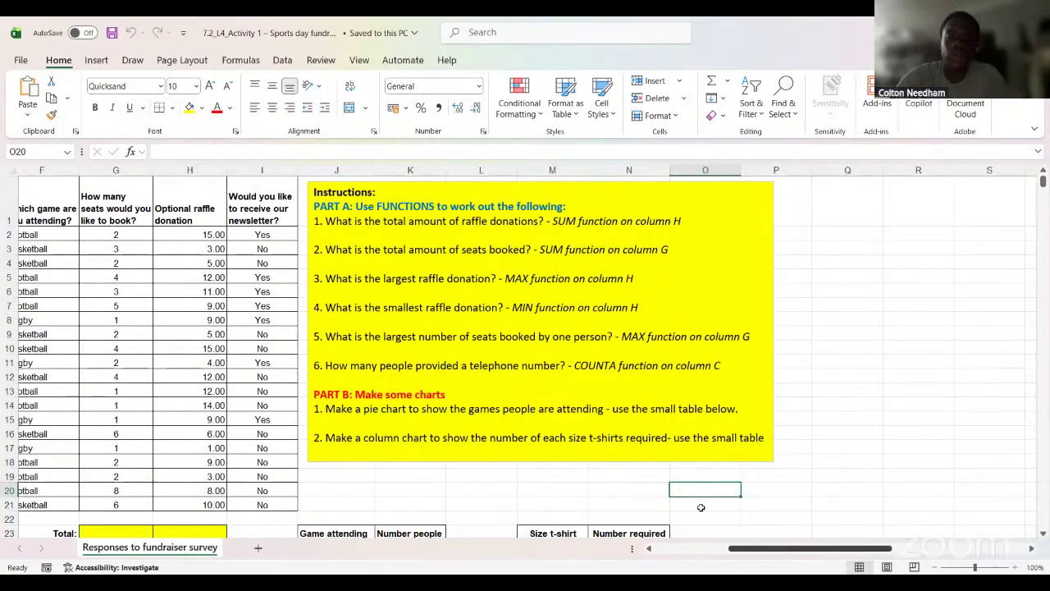
Step: Review the survey columns and read the first Part A task on totalling raffle donations with SUM on column H
left_click_drag(761, 548, 782, 529)
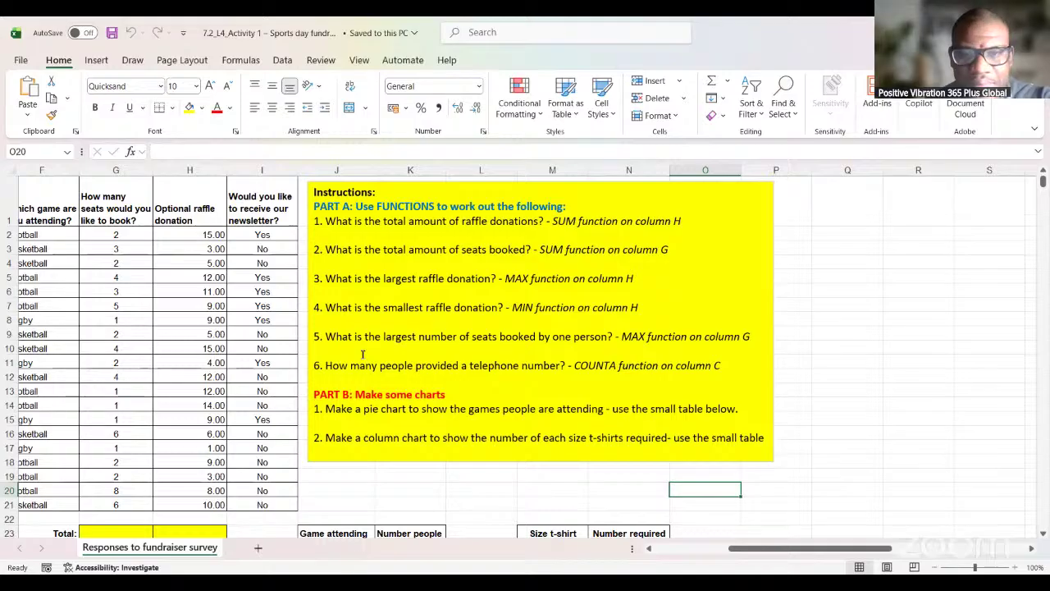
left_click(265, 248)
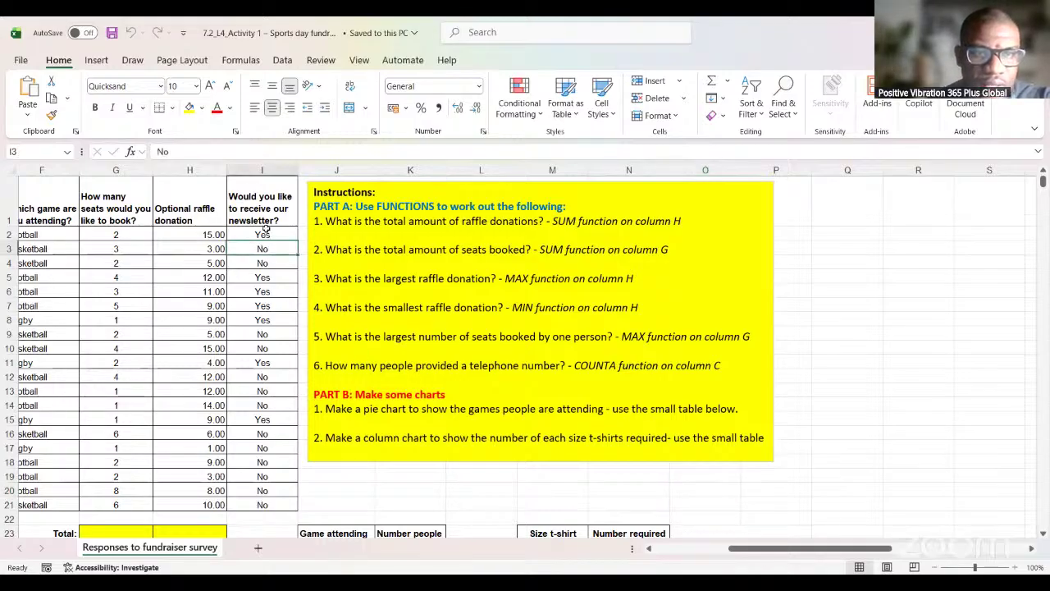
left_click(265, 234)
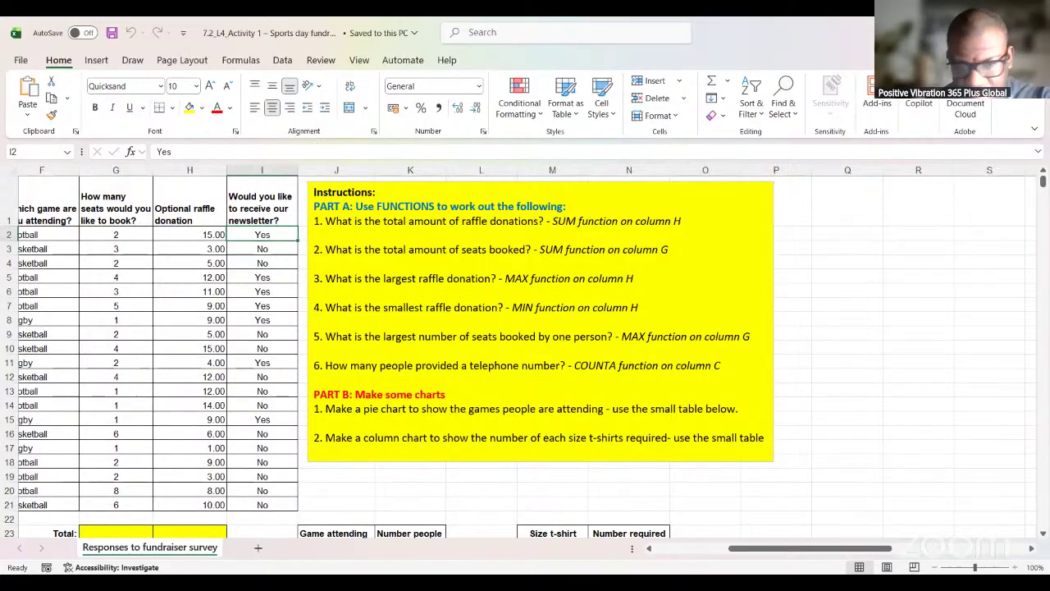
left_click_drag(747, 549, 635, 557)
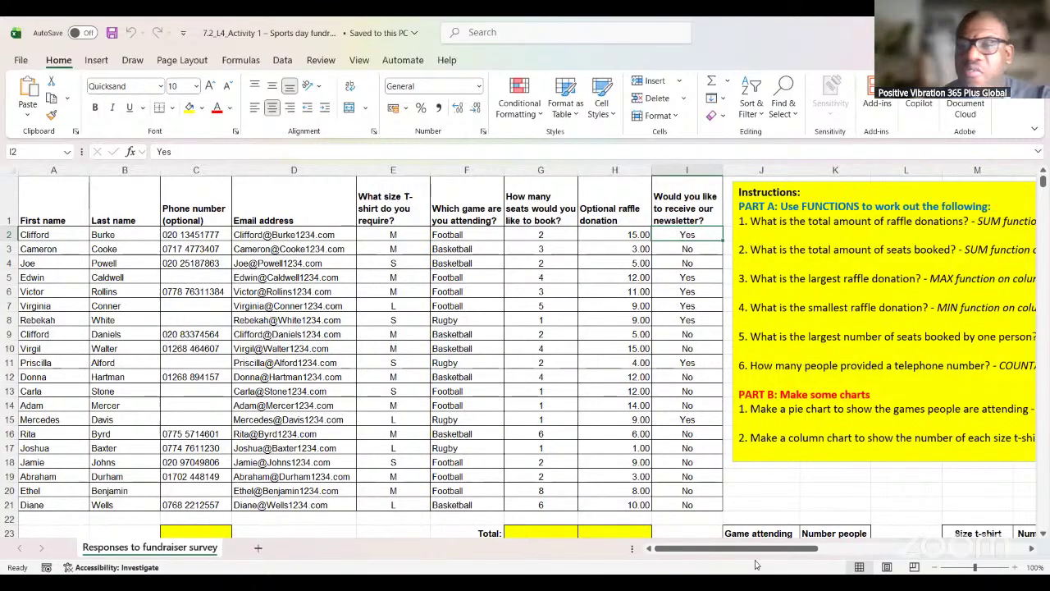
left_click_drag(755, 548, 815, 536)
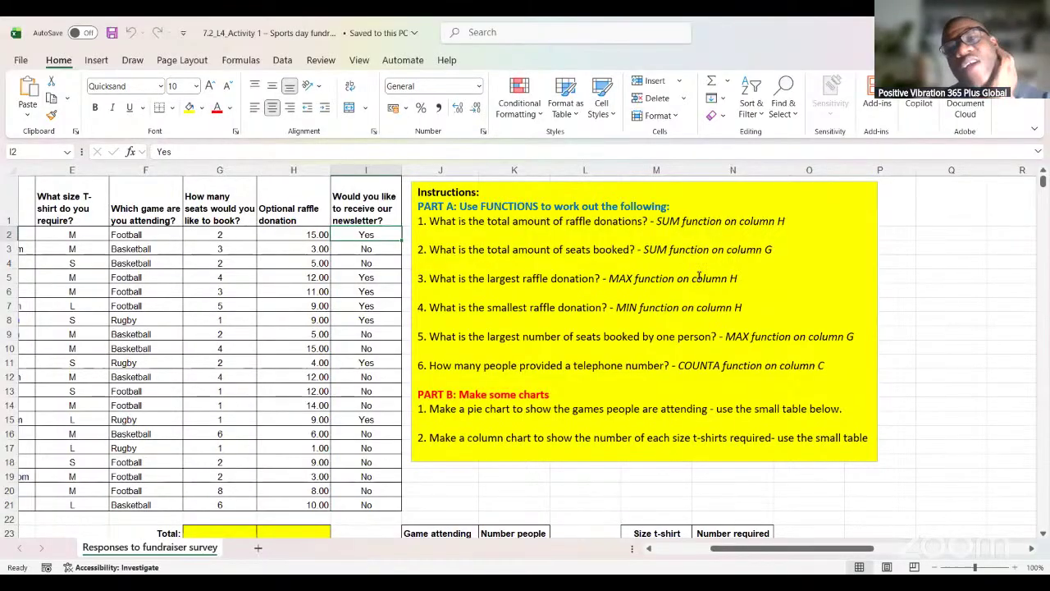
left_click_drag(656, 222, 786, 220)
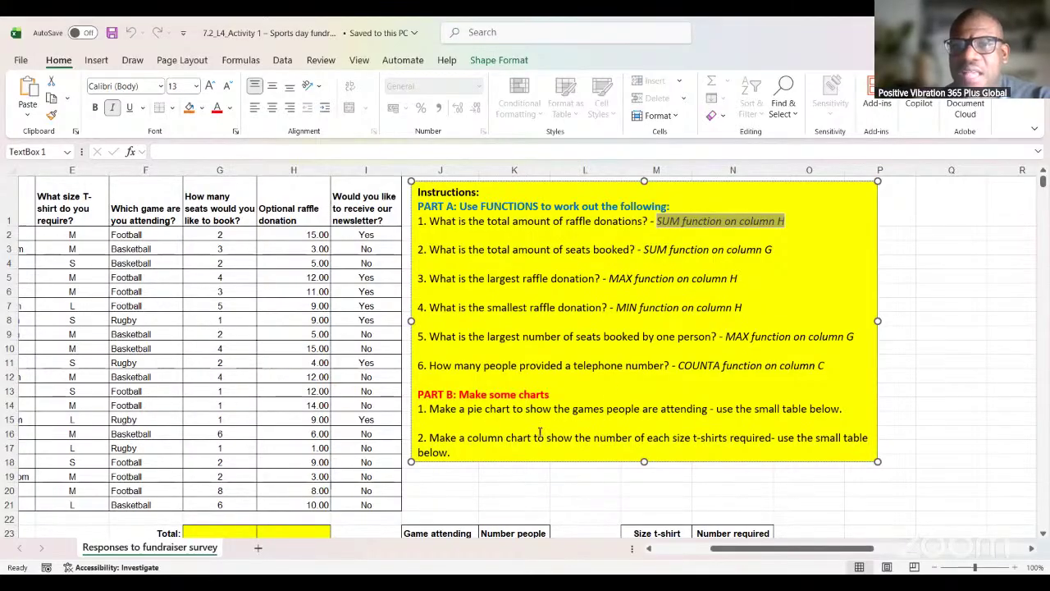
left_click(886, 489)
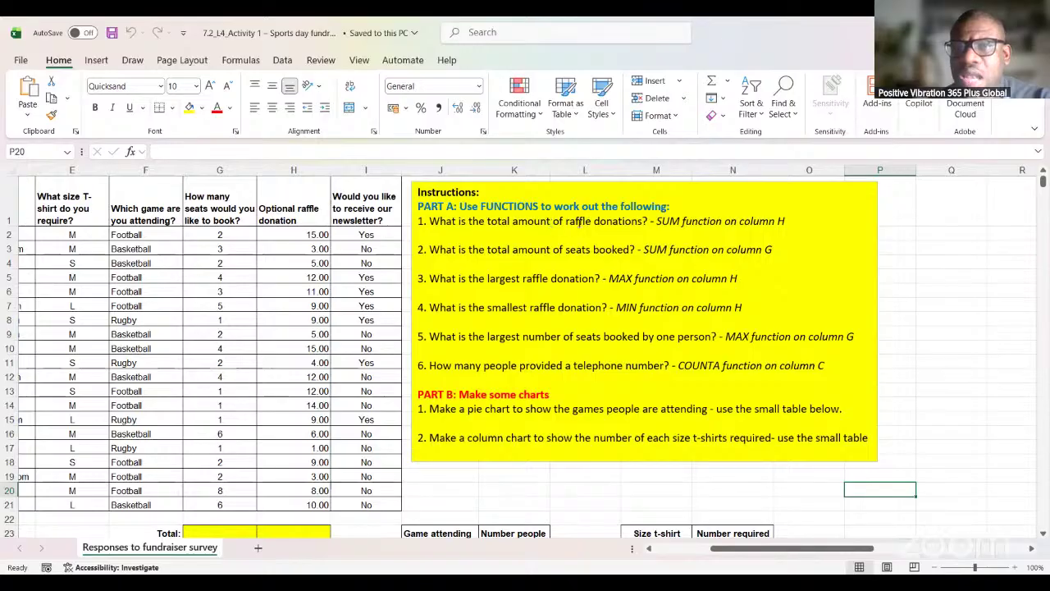
scroll(743, 212, "down", 1)
scroll(745, 208, "up", 1)
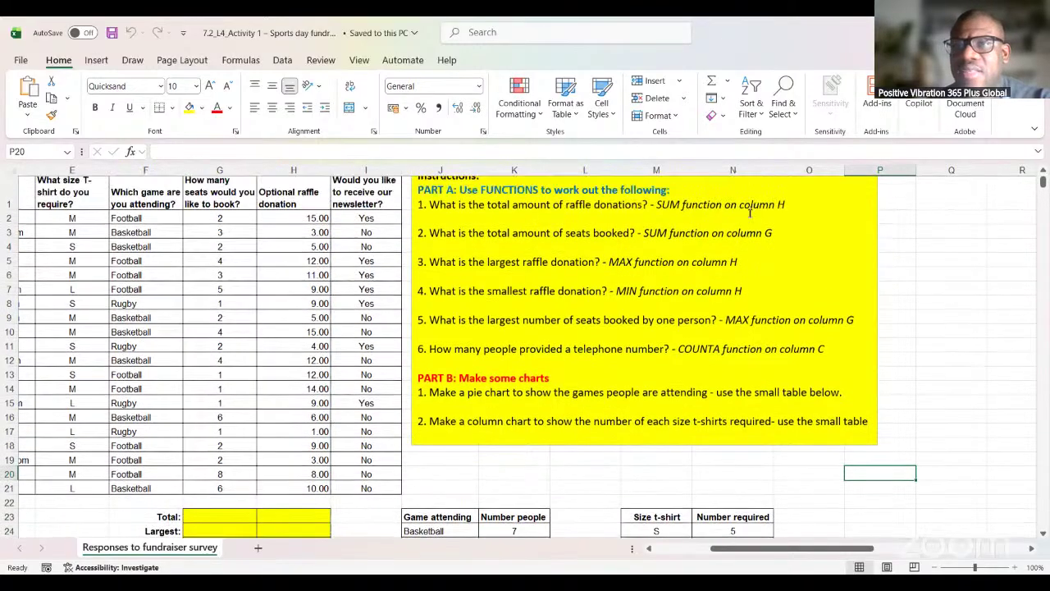
left_click_drag(739, 222, 773, 222)
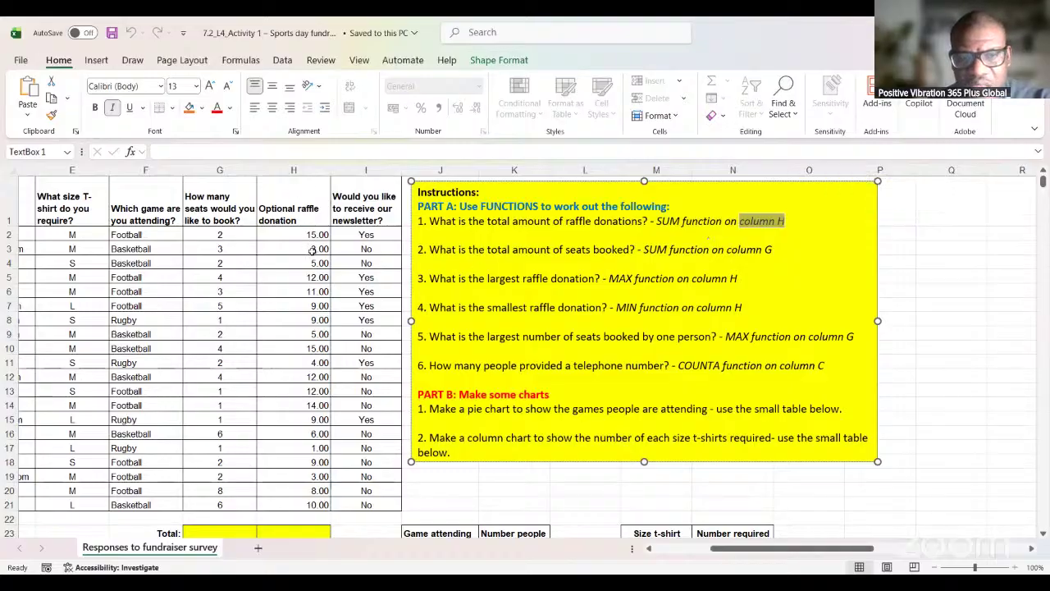
left_click(318, 530)
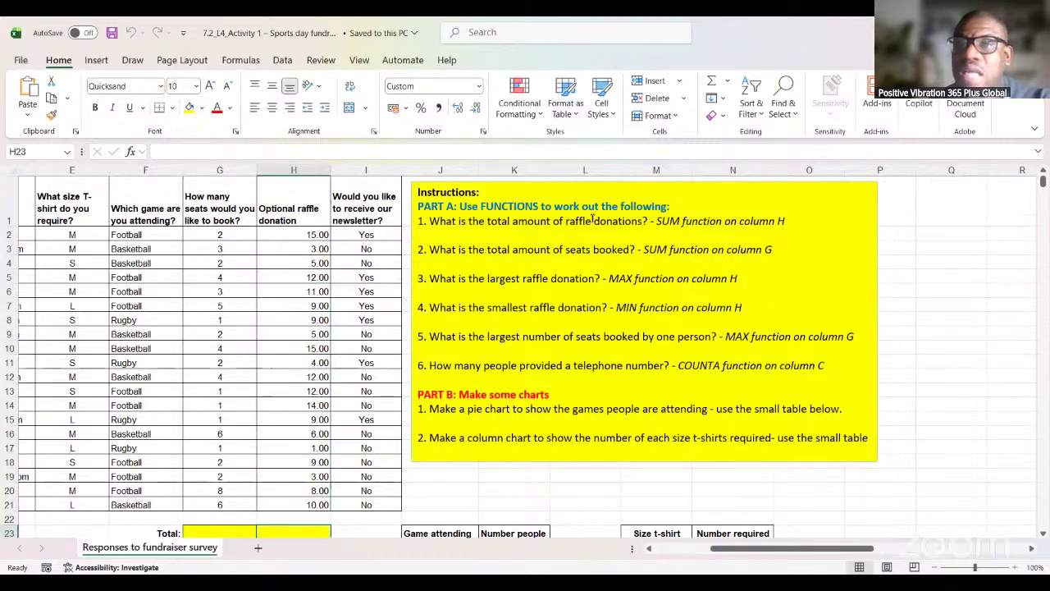
scroll(698, 226, "down", 2)
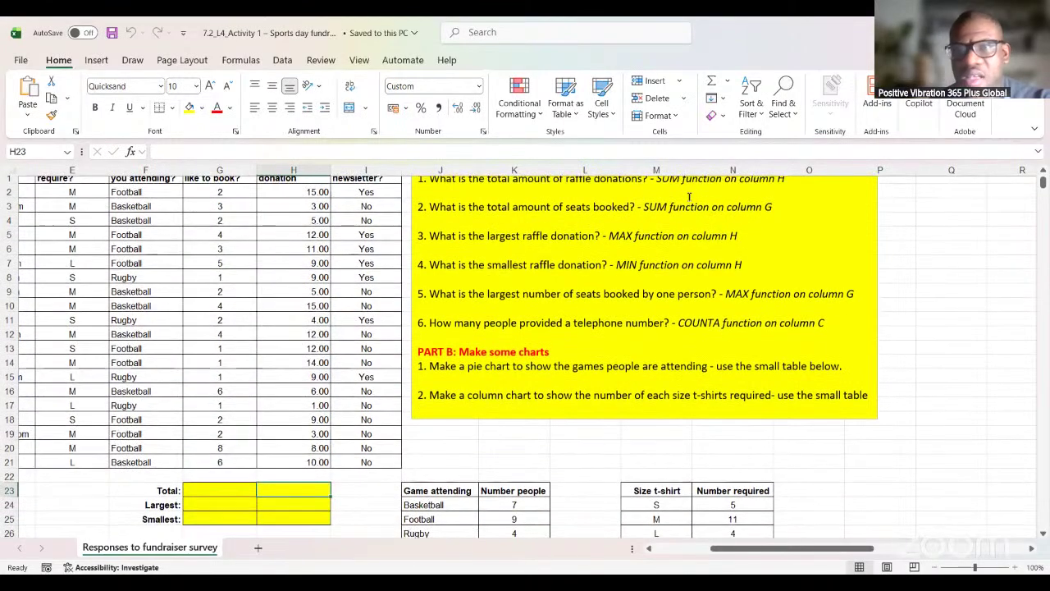
scroll(673, 224, "up", 2)
left_click_drag(657, 222, 680, 222)
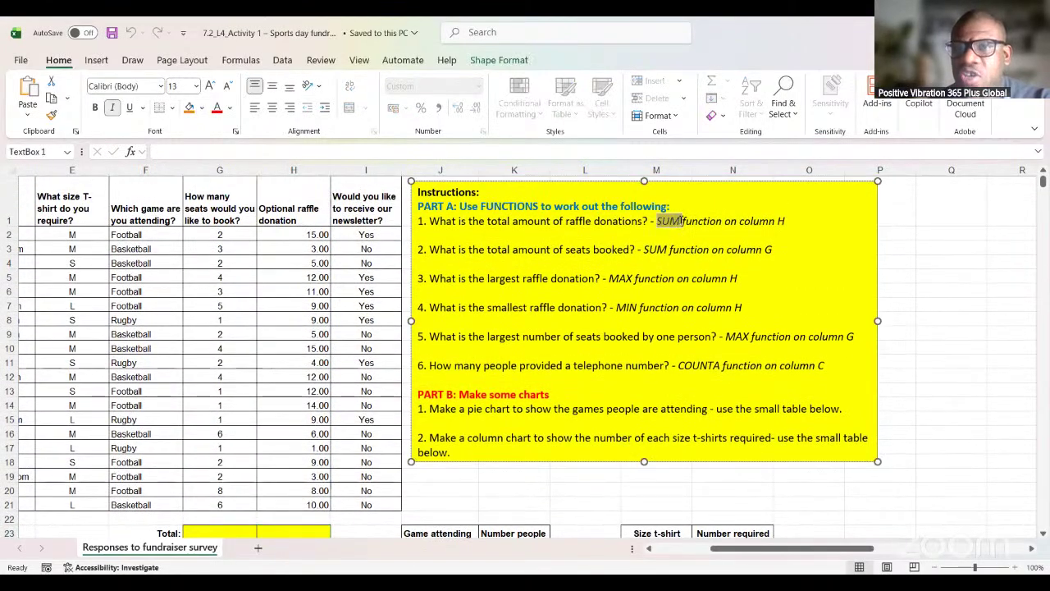
Step: Total the optional raffle donations in cell H23 with the formula =SUM(H2:H21)
scroll(355, 353, "down", 2)
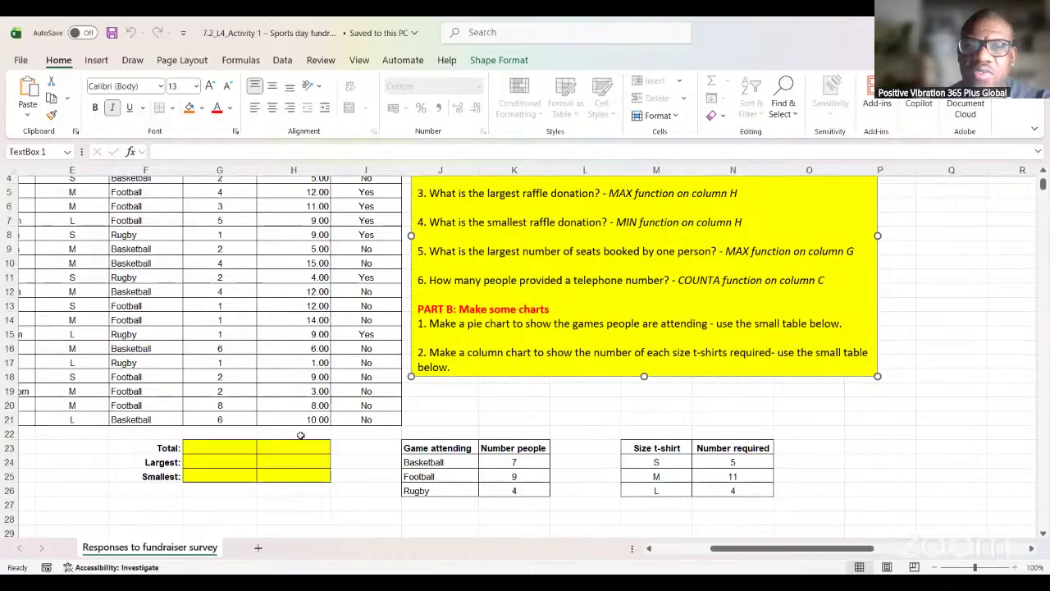
left_click(299, 445)
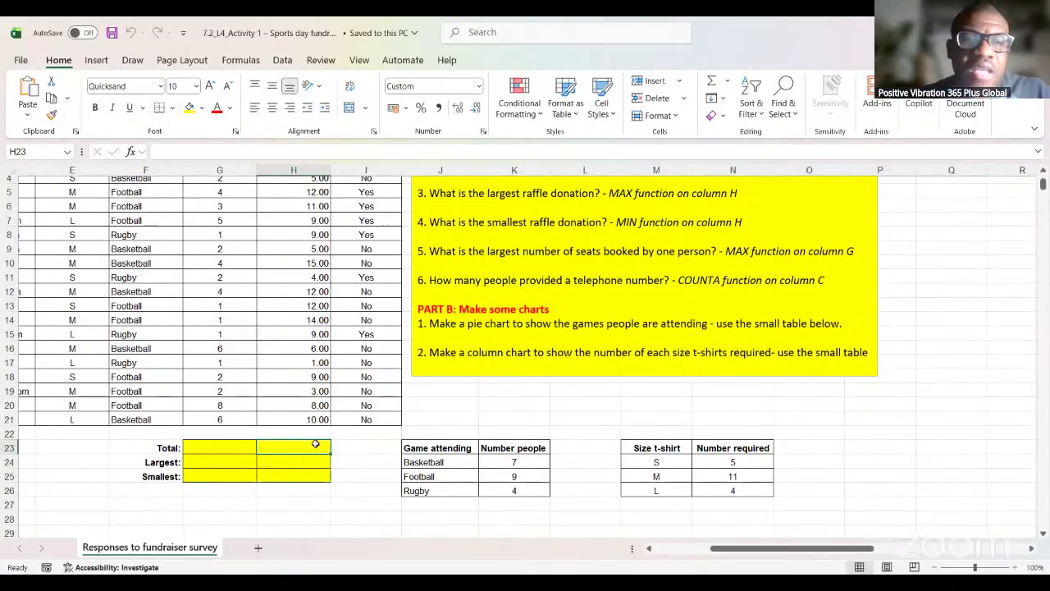
type("=")
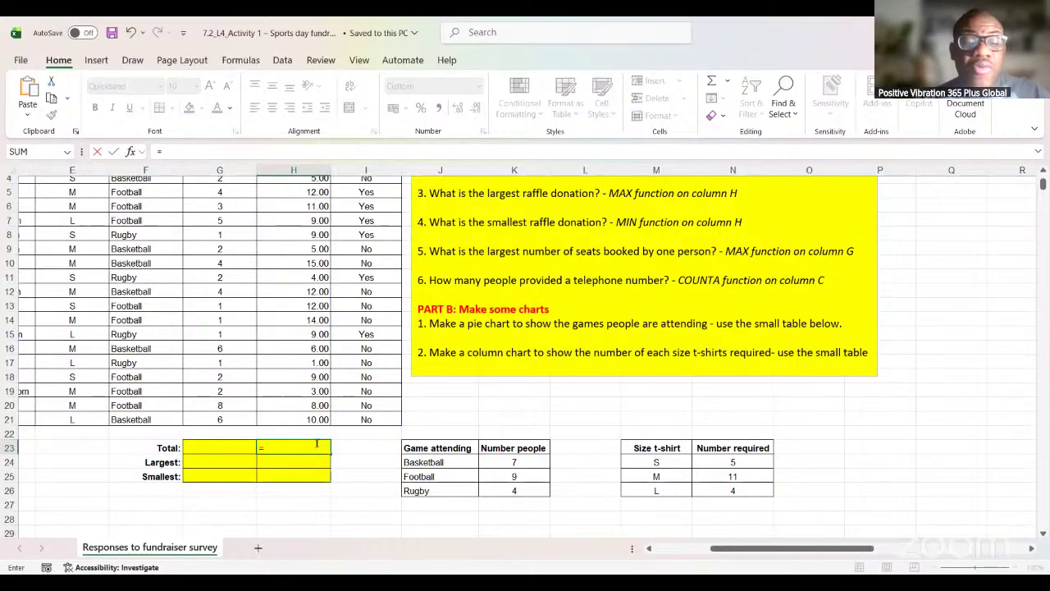
type("SUM")
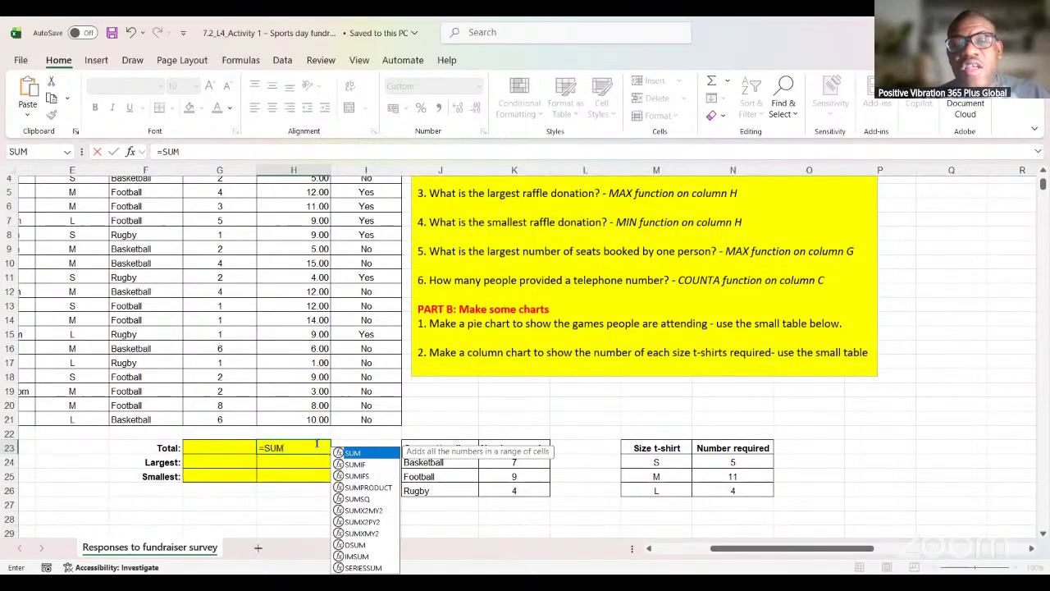
type("(")
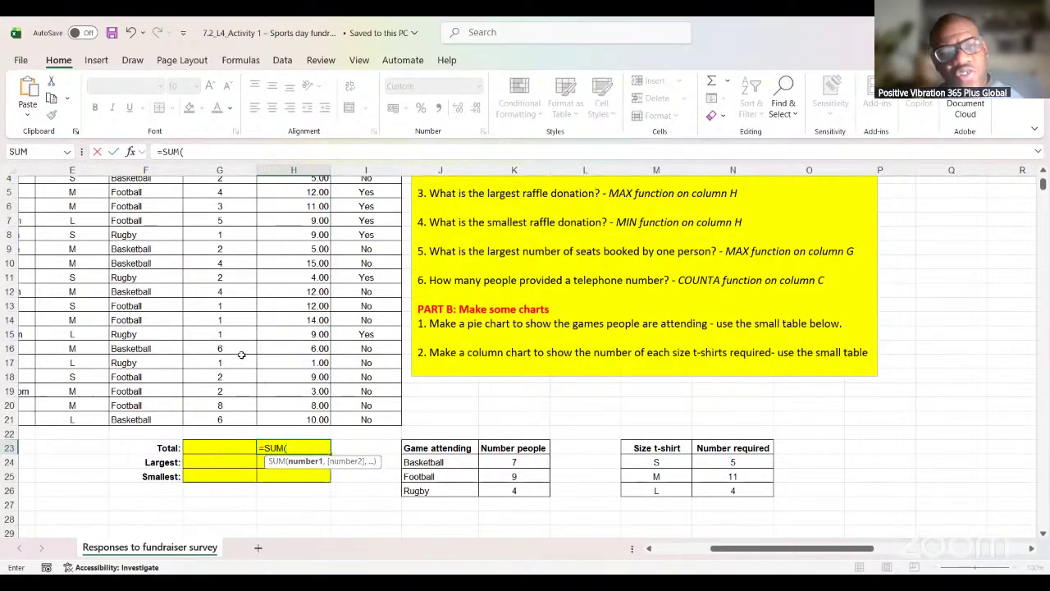
scroll(257, 344, "up", 1)
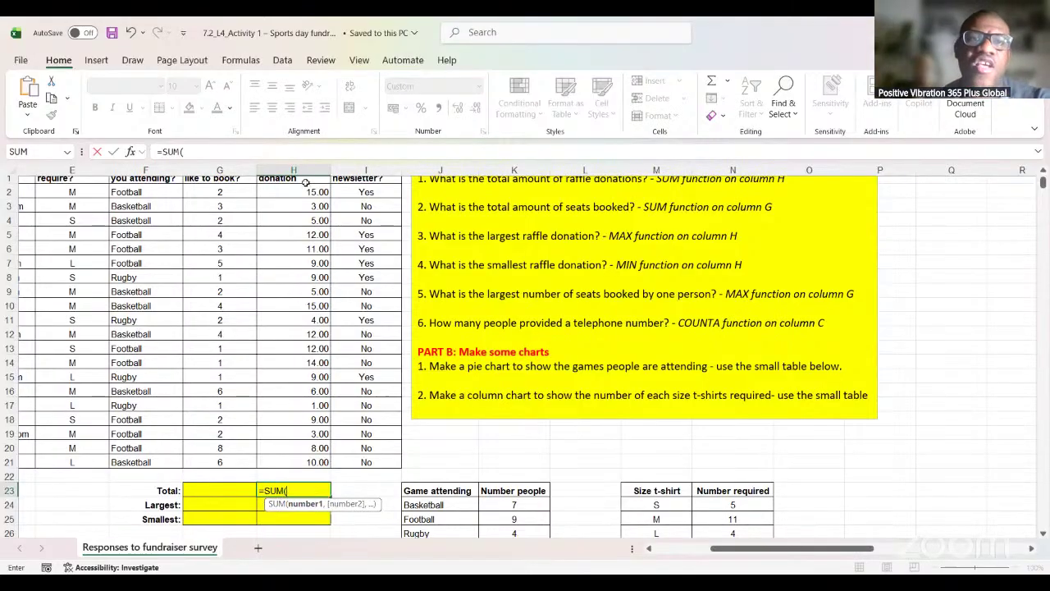
scroll(308, 191, "up", 1)
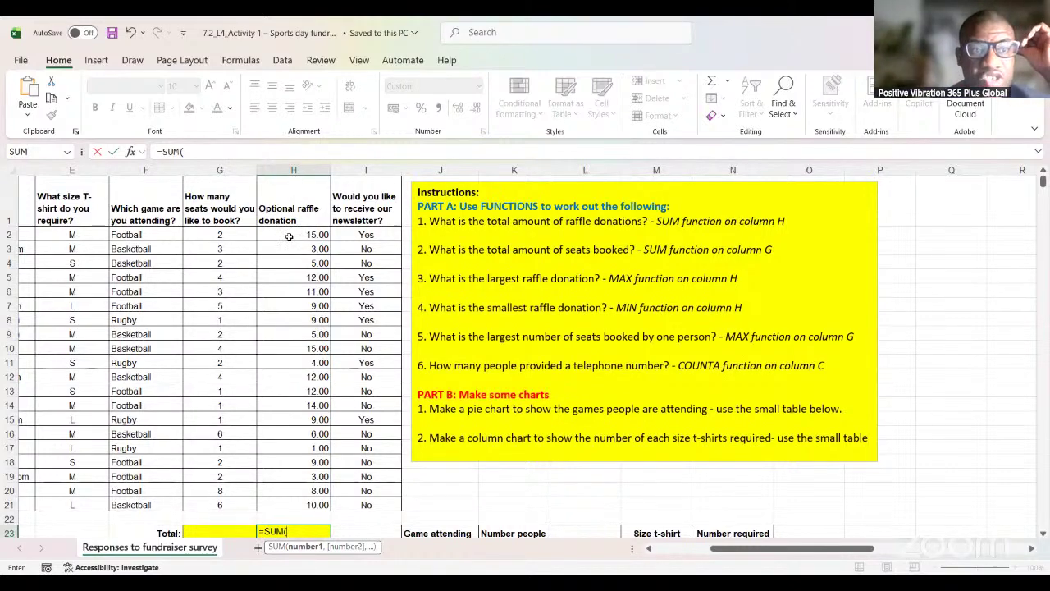
left_click(289, 235)
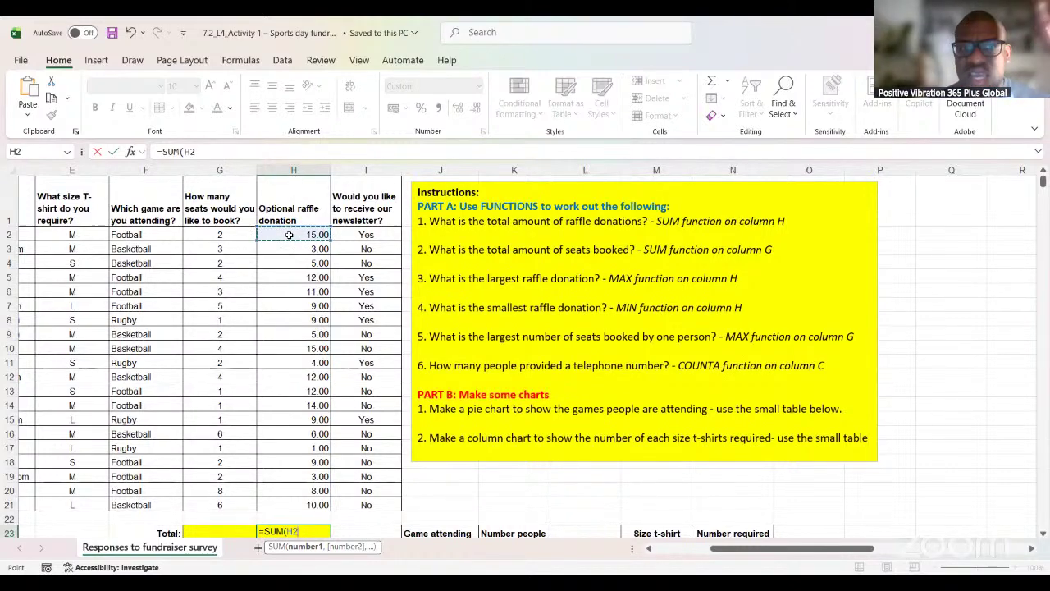
left_click_drag(289, 235, 299, 254)
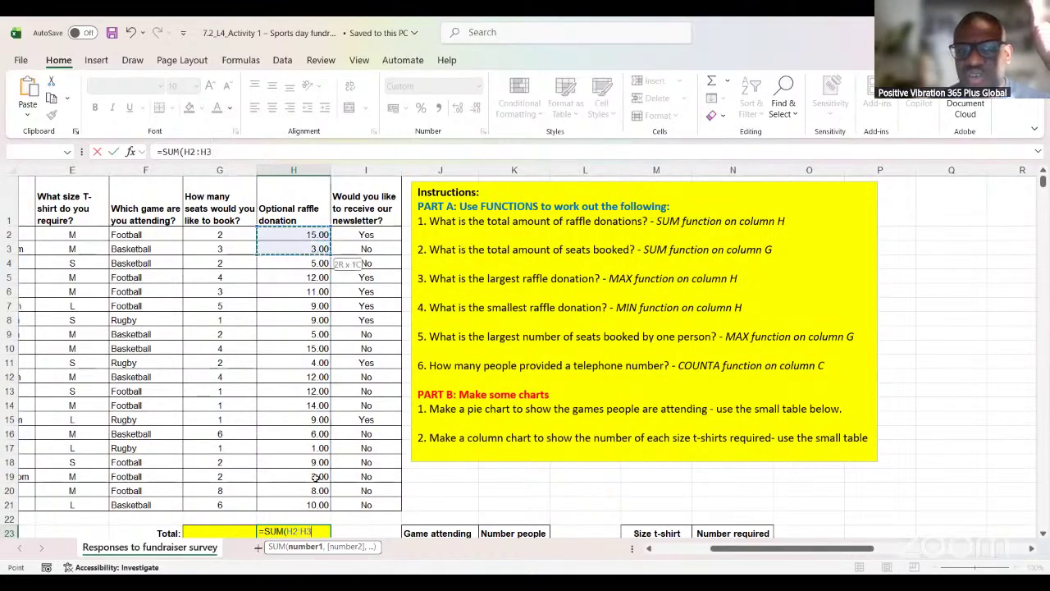
left_click_drag(319, 490, 320, 503)
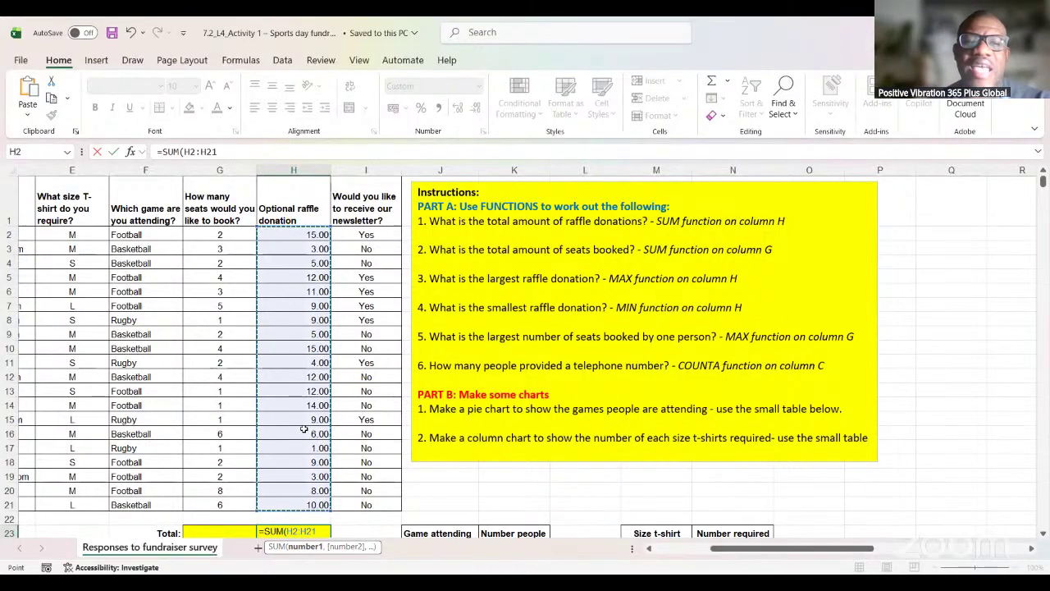
key("Return")
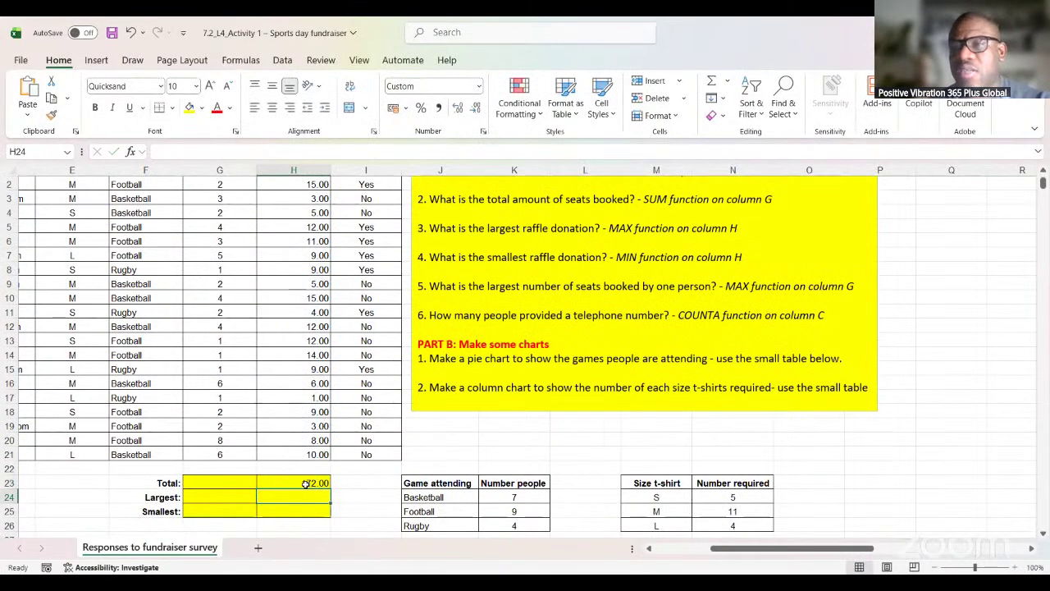
Step: Select the raffle donation total in H23 and switch the sheet to showing formulas instead of results
left_click(315, 483)
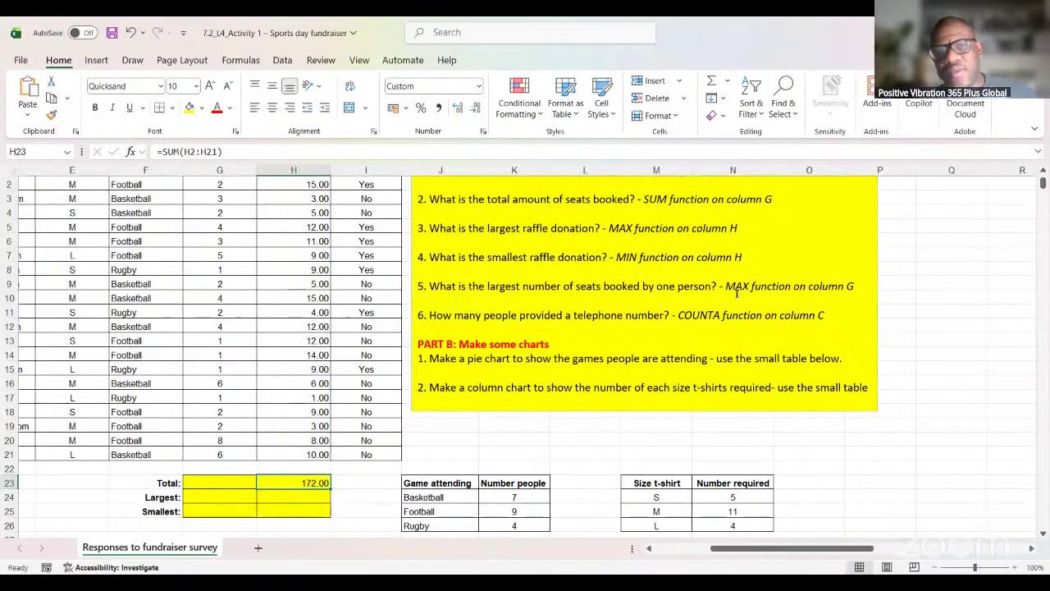
scroll(737, 293, "up", 1)
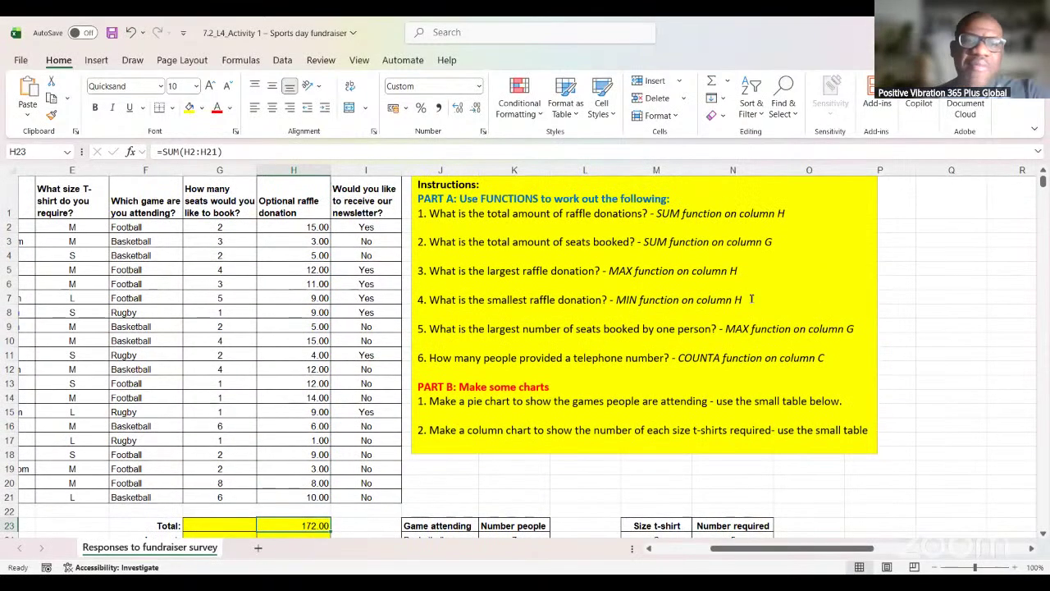
scroll(752, 298, "down", 1)
scroll(751, 293, "up", 1)
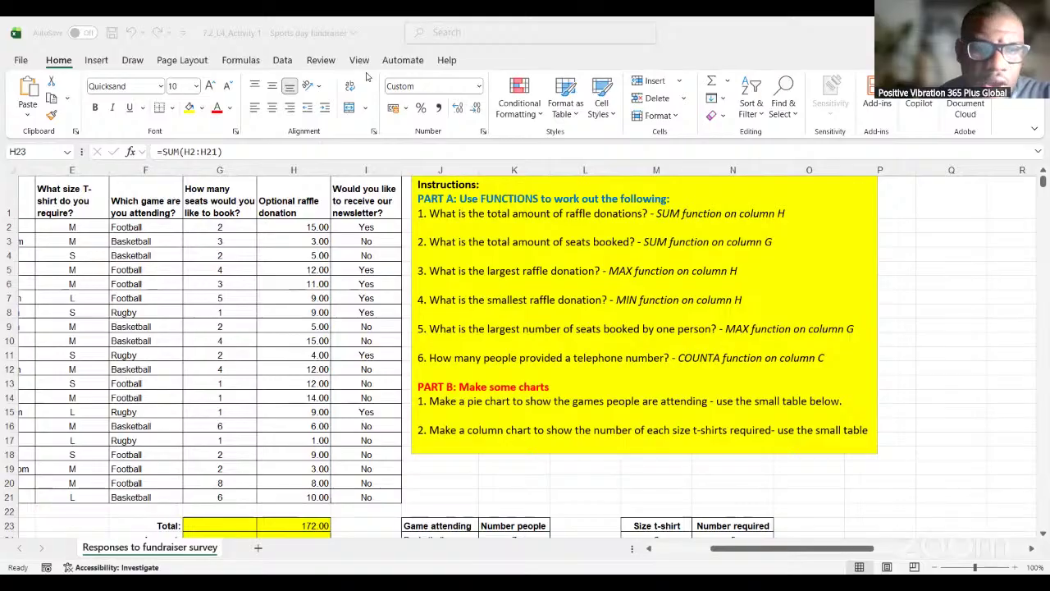
scroll(298, 478, "down", 1)
left_click(296, 482)
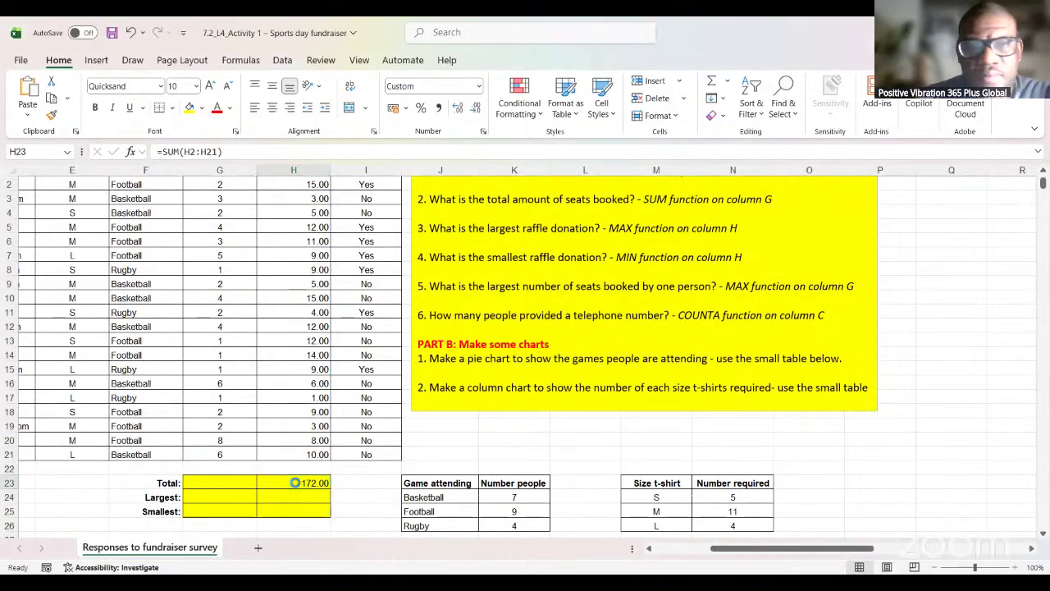
key("ctrl+grave")
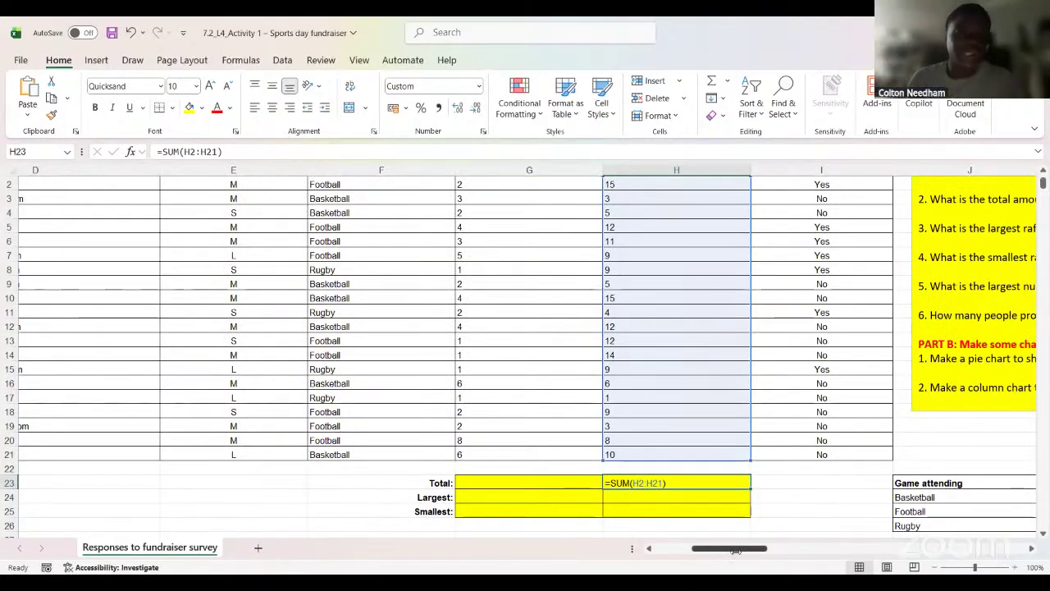
Step: Examine the SUM formula in H23 and its referenced donation range alongside the remaining Part A tasks
left_click_drag(706, 547, 748, 544)
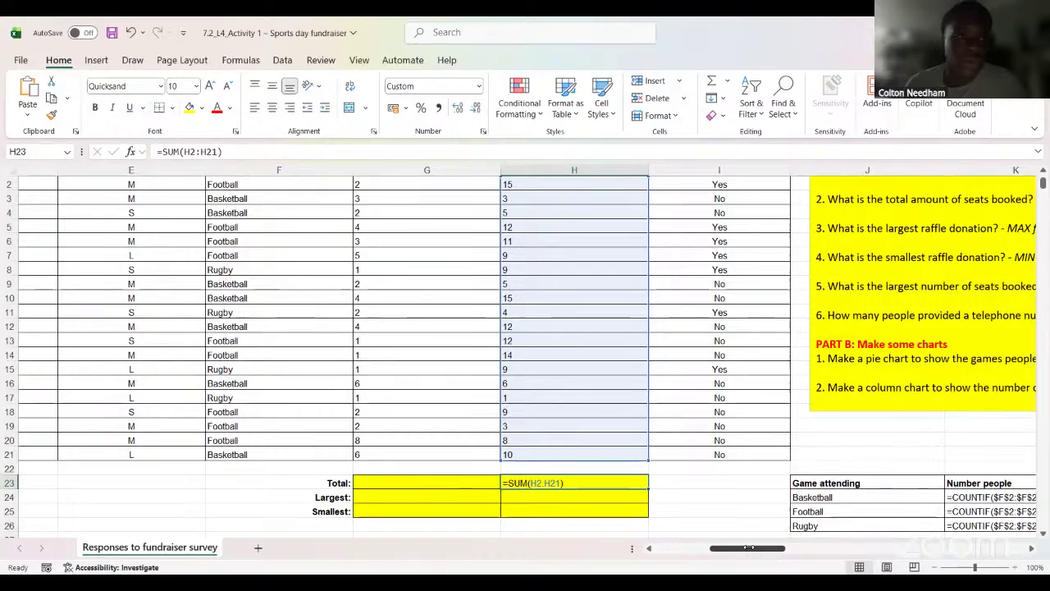
mouse_move(748, 547)
left_mouse_down()
mouse_move(698, 549)
mouse_move(761, 547)
left_mouse_up()
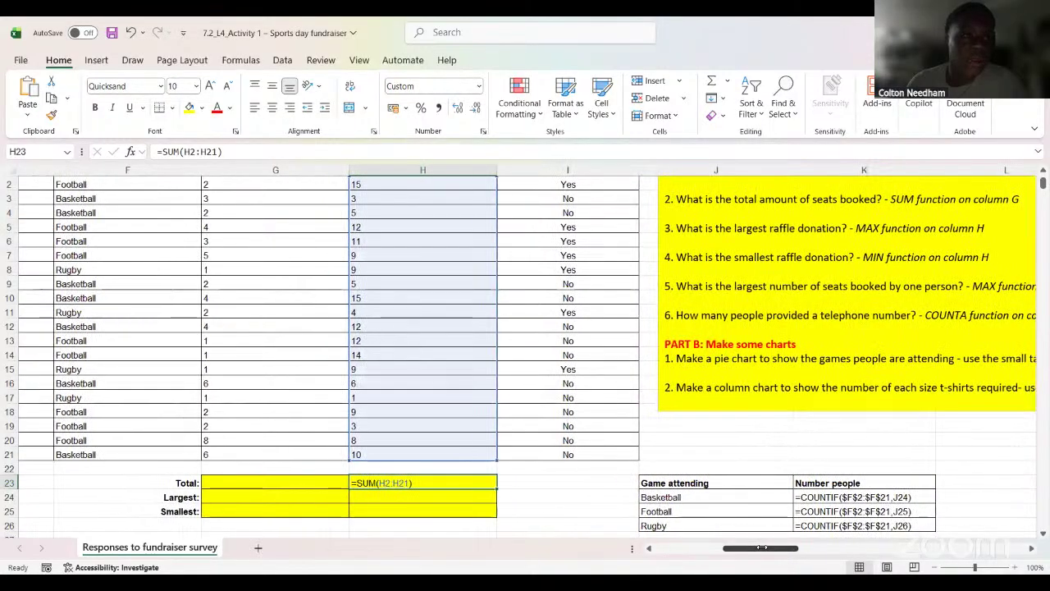
left_click(436, 497)
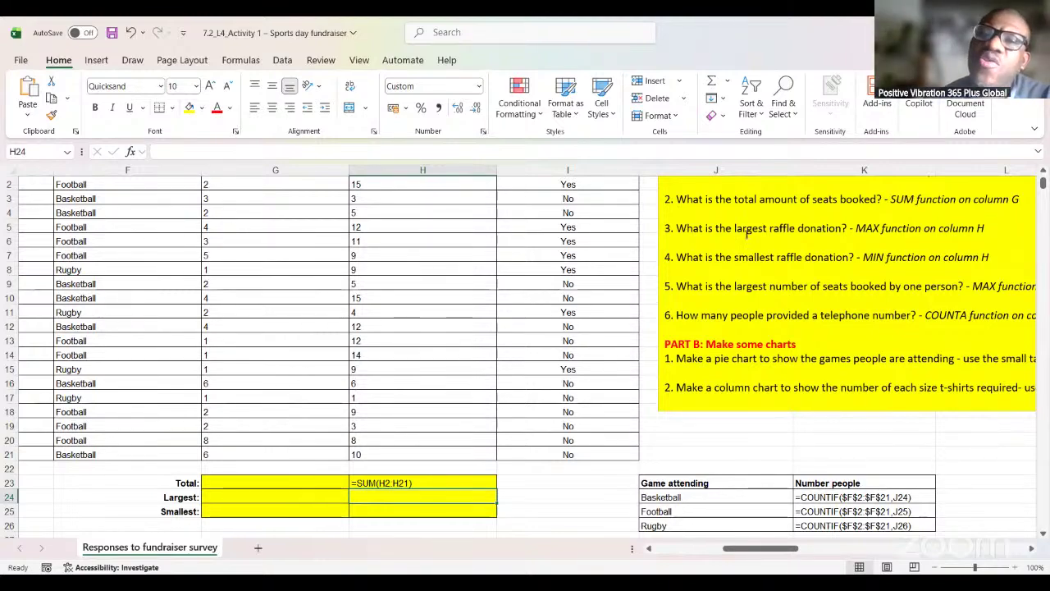
scroll(604, 402, "up", 1)
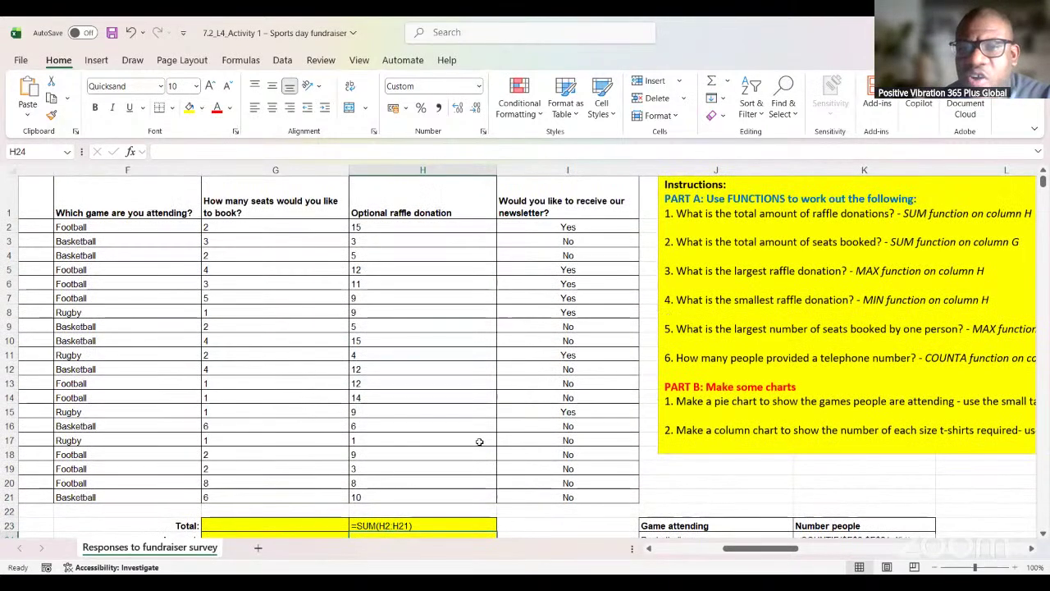
scroll(459, 452, "down", 1)
scroll(440, 461, "down", 1)
double_click(431, 441)
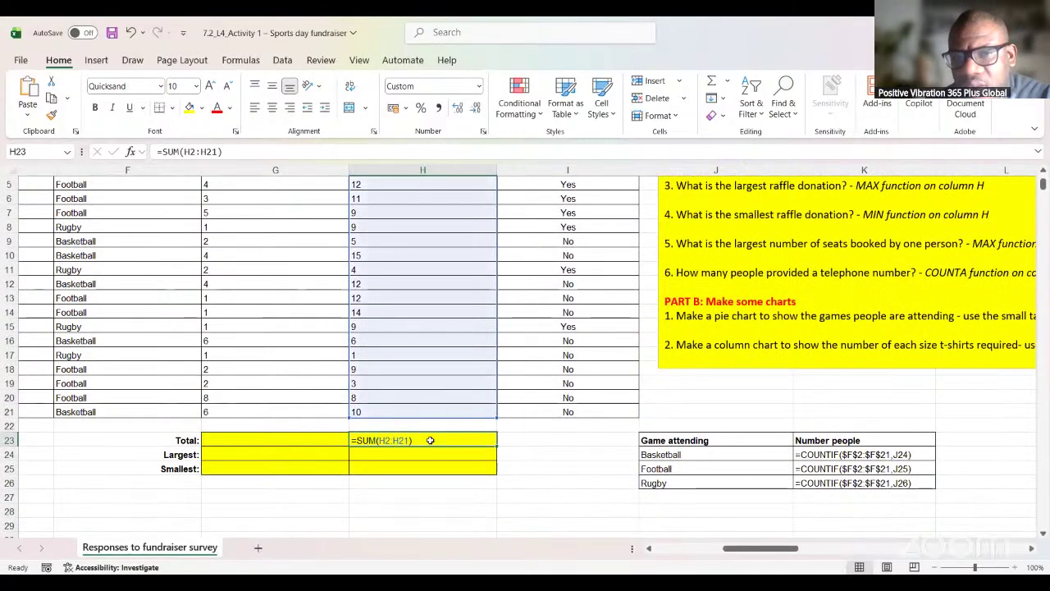
scroll(607, 316, "up", 2)
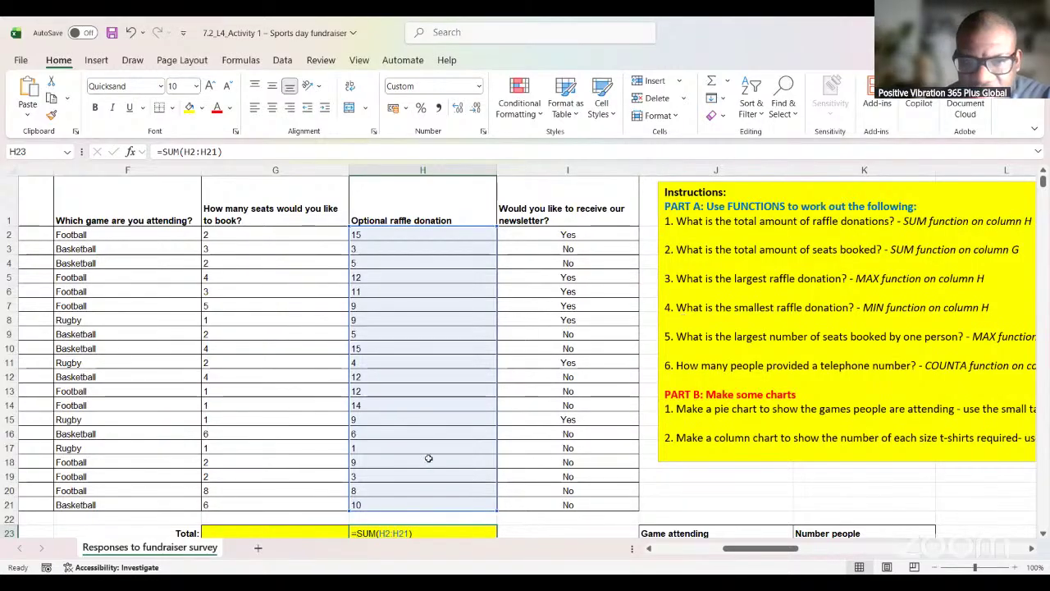
scroll(430, 451, "down", 2)
scroll(432, 441, "up", 2)
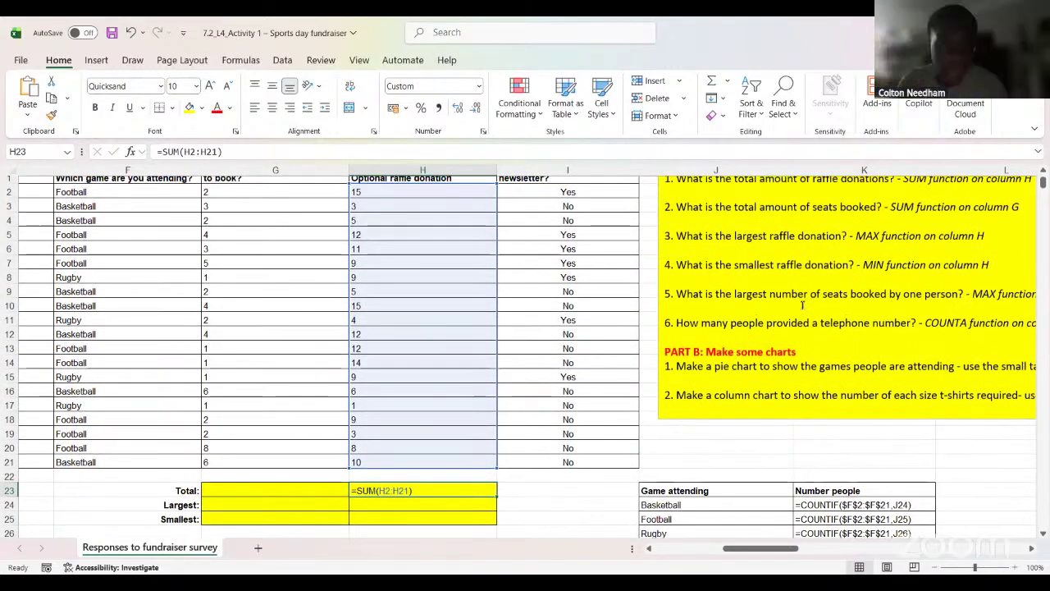
Step: Review the Part A task on total seats booked alongside the seats column and its total cell G23
scroll(408, 262, "down", 1)
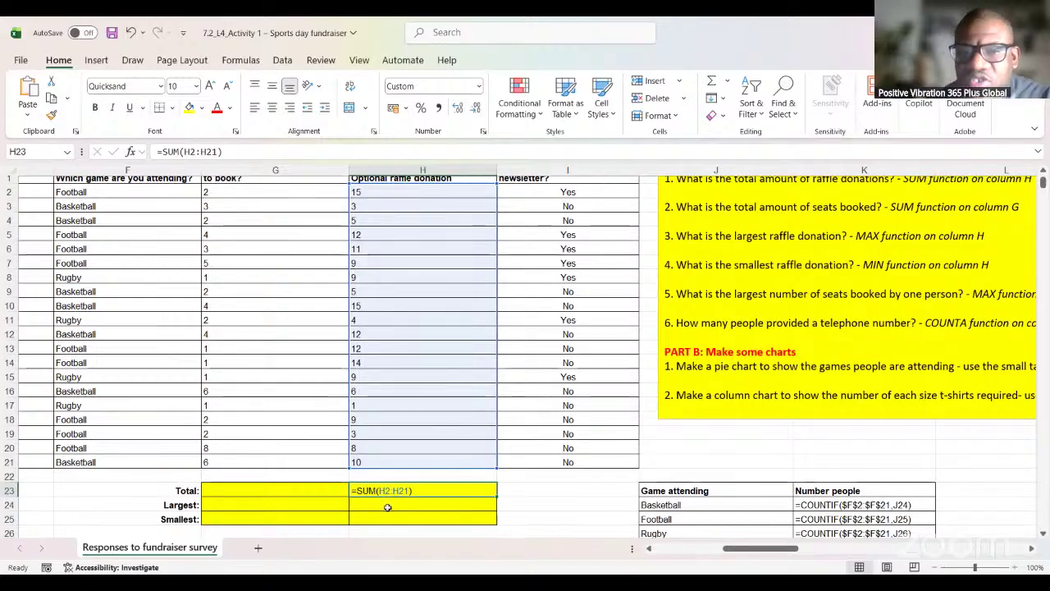
scroll(823, 246, "up", 1)
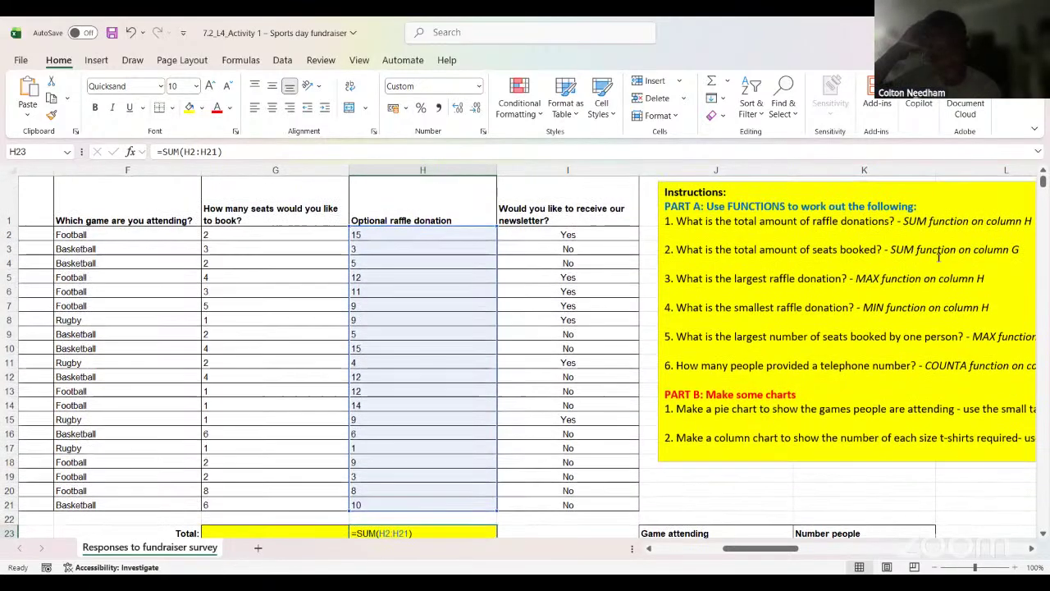
scroll(257, 370, "down", 1)
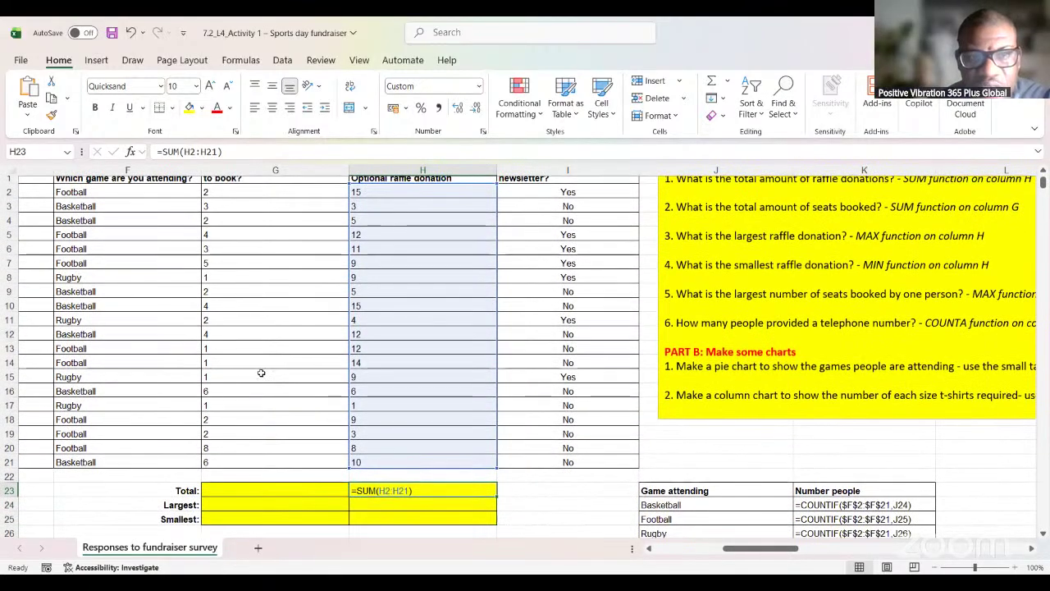
left_click(263, 490)
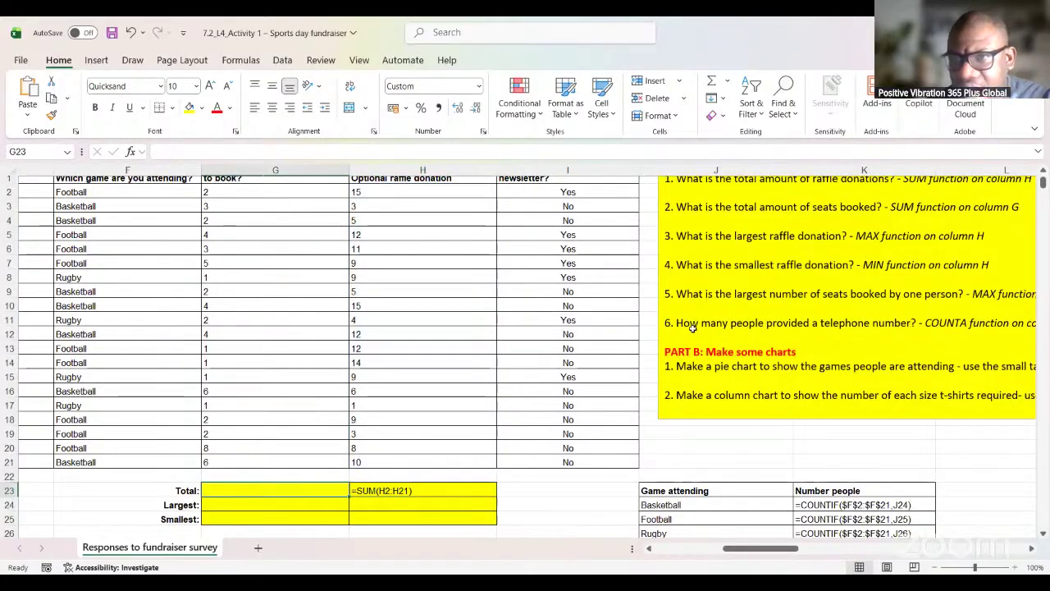
scroll(739, 246, "up", 1)
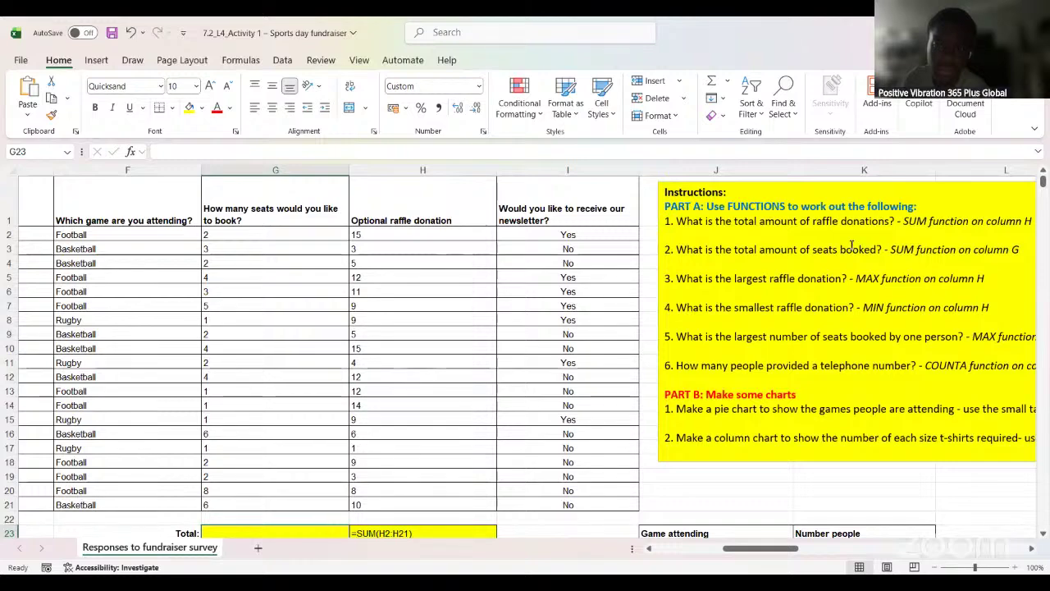
scroll(764, 245, "down", 1)
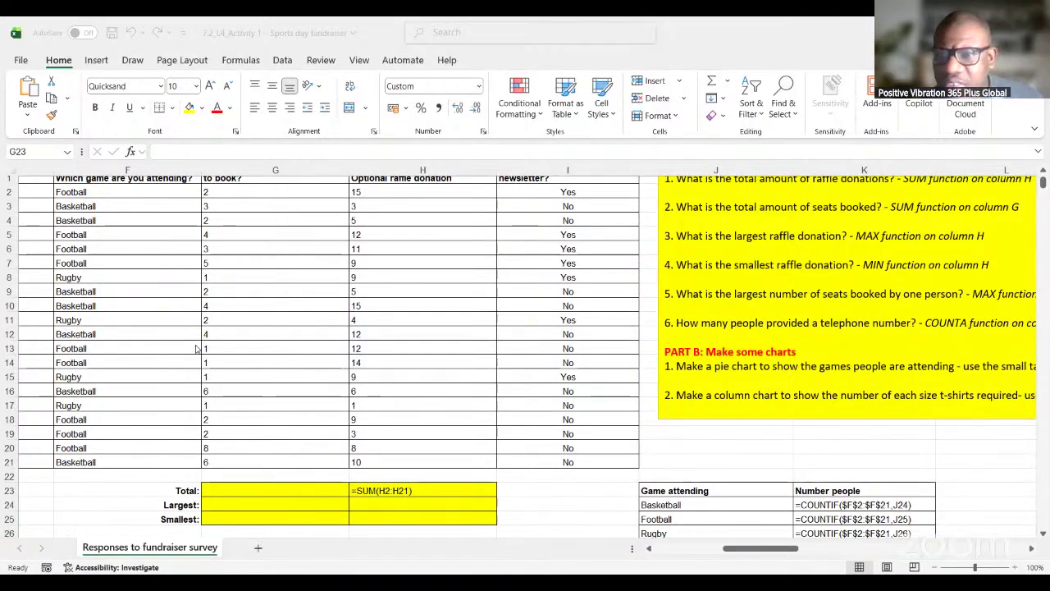
scroll(368, 339, "up", 1)
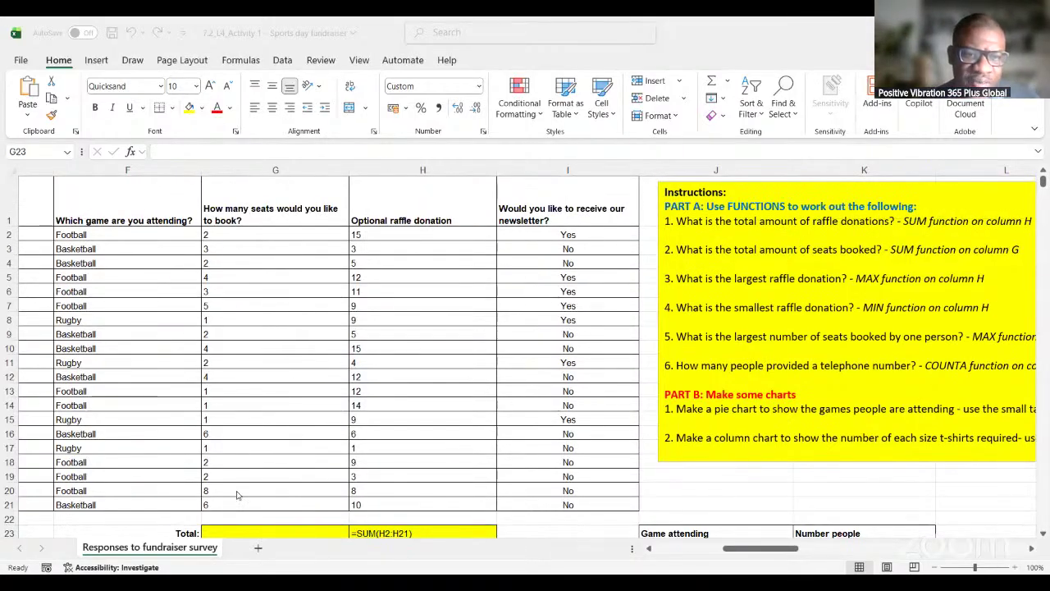
Step: Fill the SUM formula from H23 across into G23 to total the seats booked, and switch the sheet to showing results
scroll(238, 491, "down", 2)
left_click(251, 450)
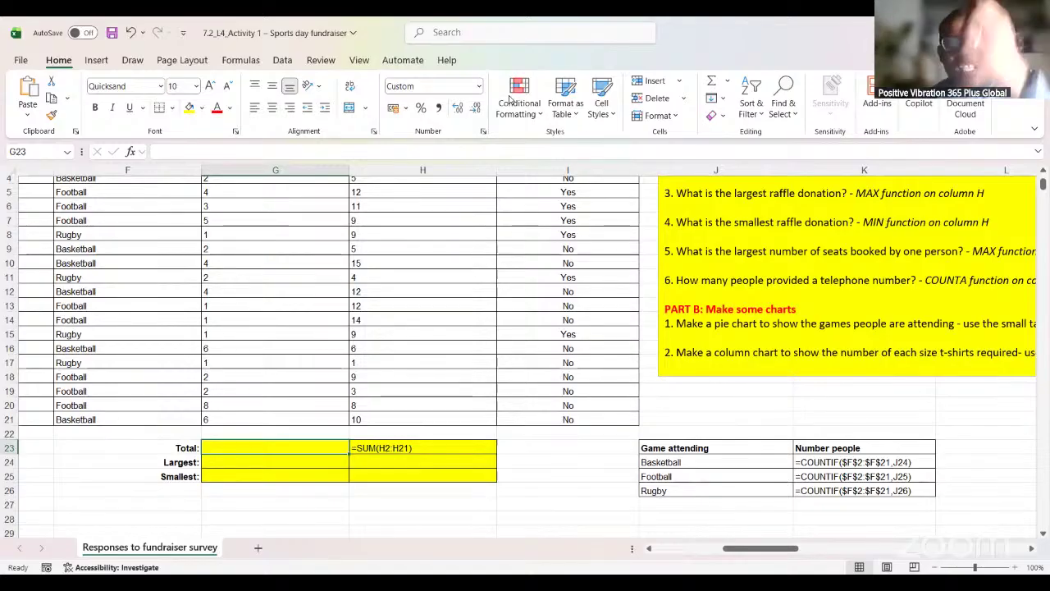
left_click(485, 449)
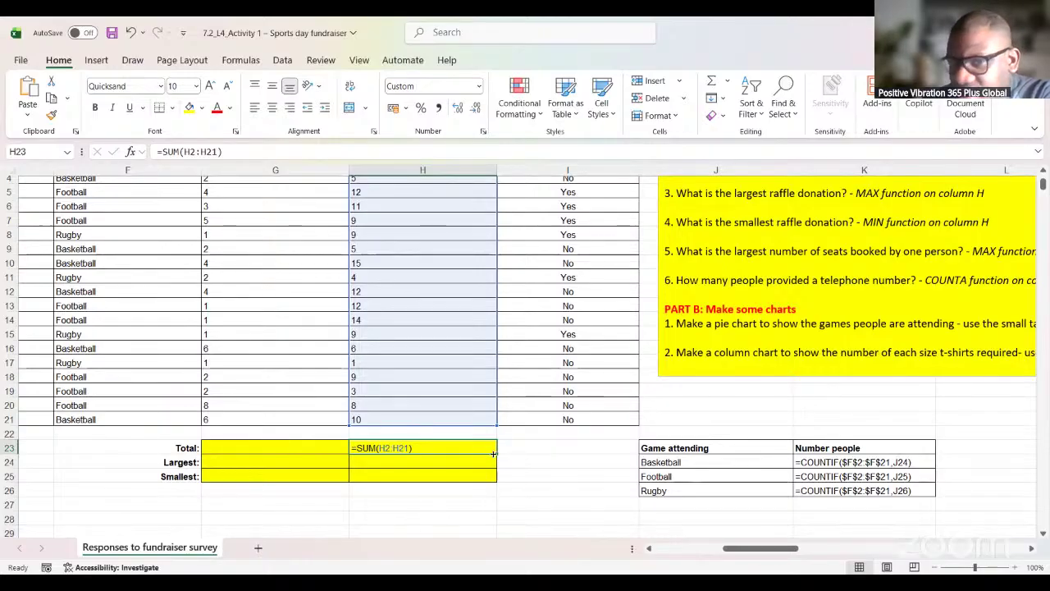
mouse_move(494, 454)
left_mouse_down()
mouse_move(230, 445)
mouse_move(241, 492)
left_mouse_up()
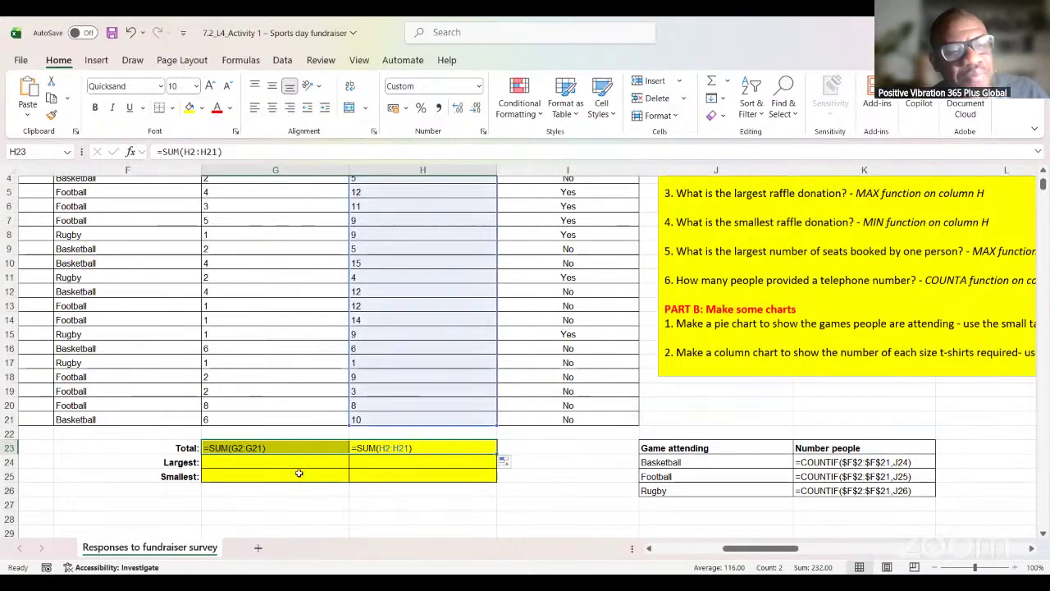
key("ctrl+grave")
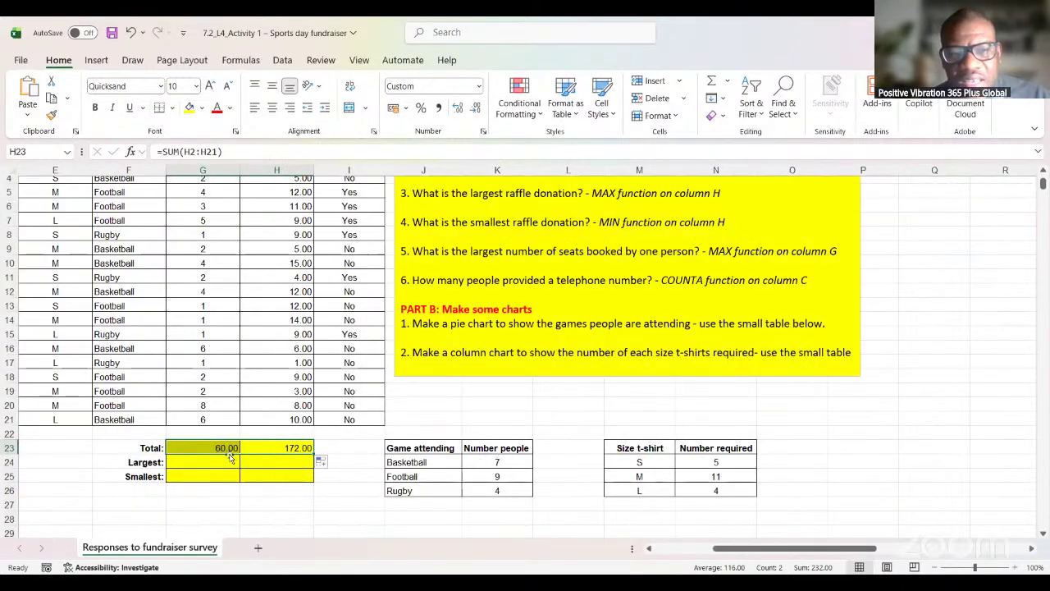
left_click_drag(252, 452, 253, 467)
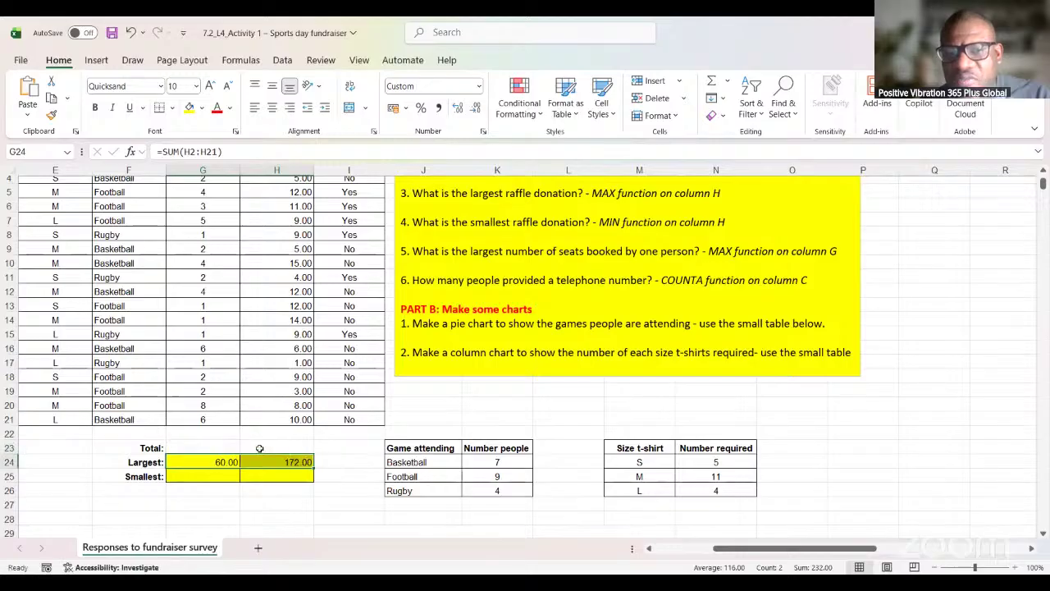
left_click(256, 454)
key("ctrl+z")
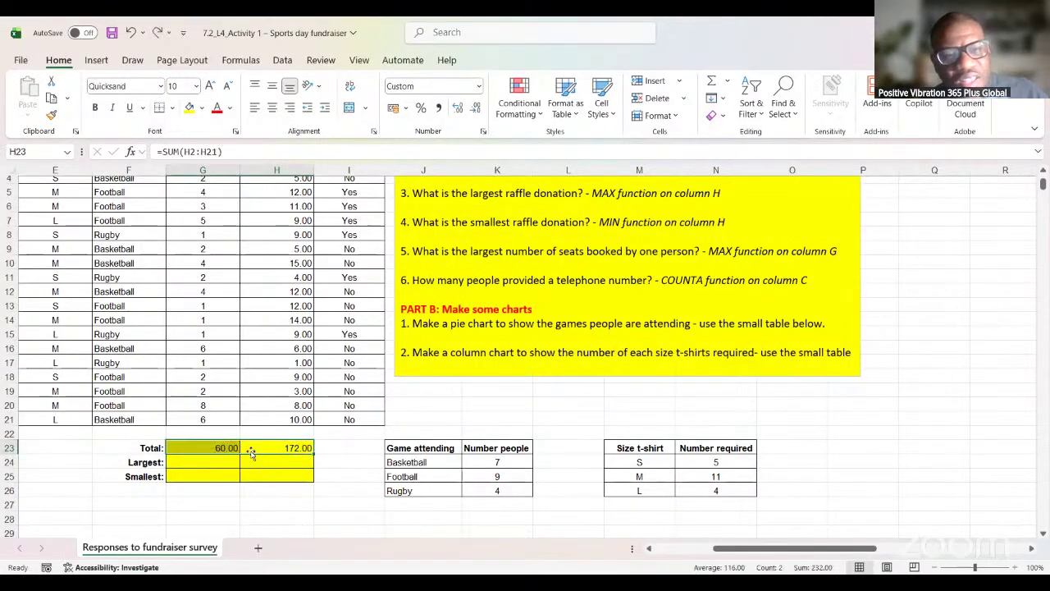
Step: Check the SUM formulas behind the totals in G23 and H23, and switch the sheet back to showing formulas
left_click(176, 448)
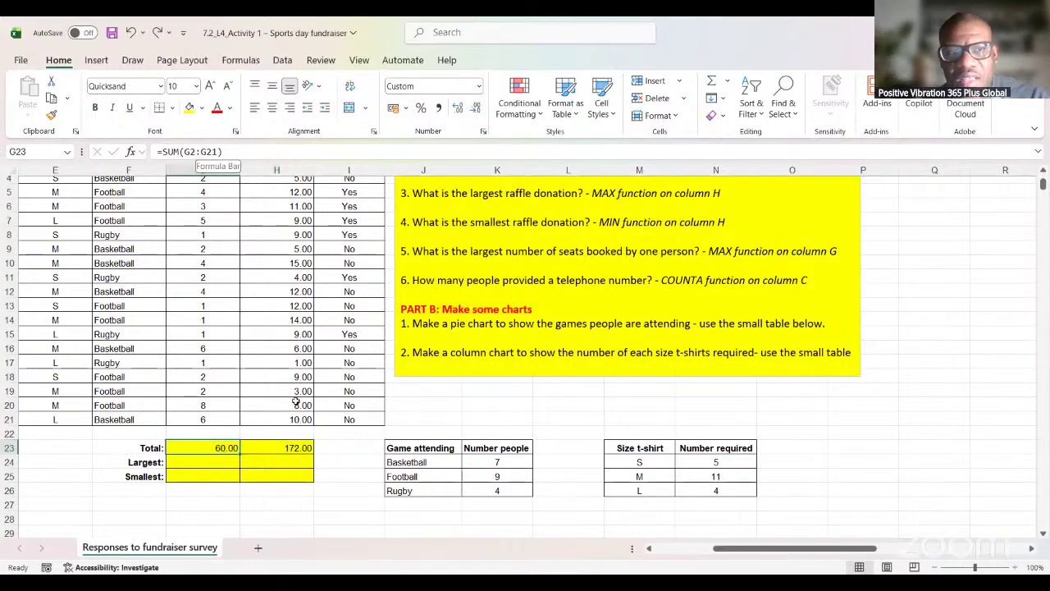
left_click(269, 448)
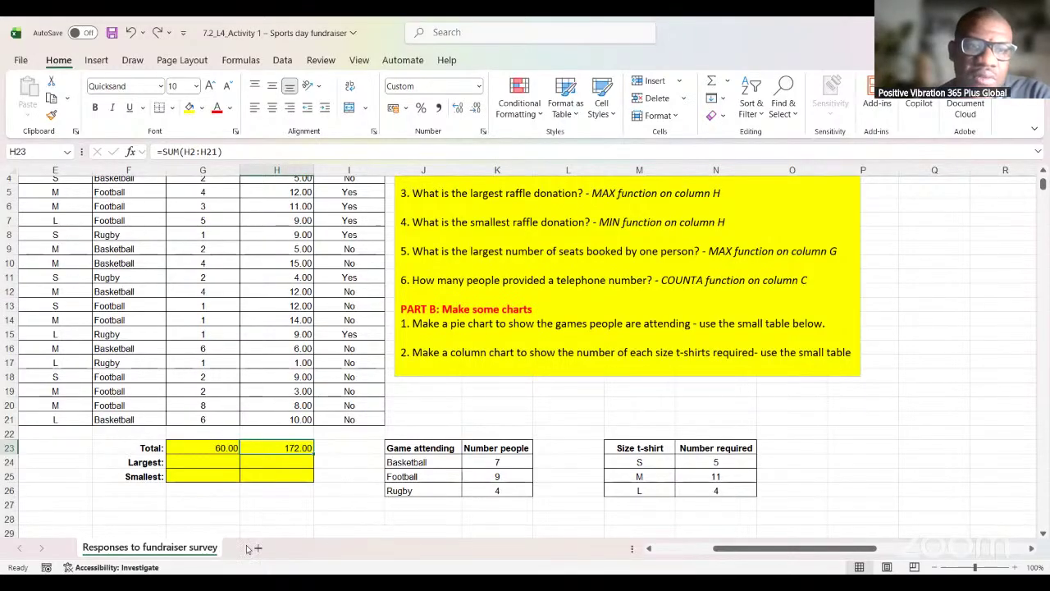
key("ctrl+grave")
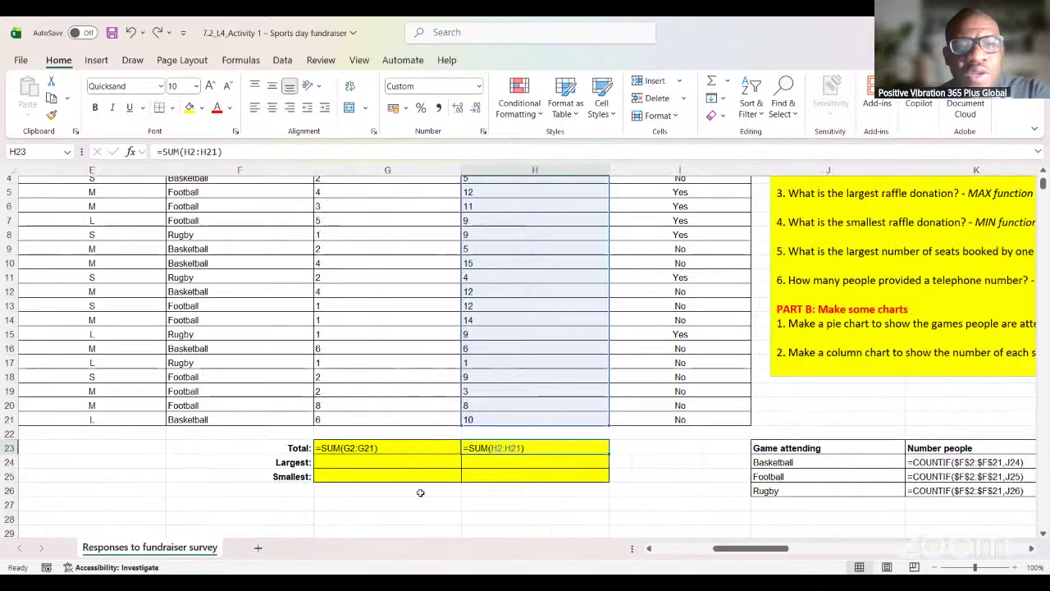
Step: Find the largest raffle donation in cell H24 with the formula =MAX(H2:H21)
left_click(542, 464)
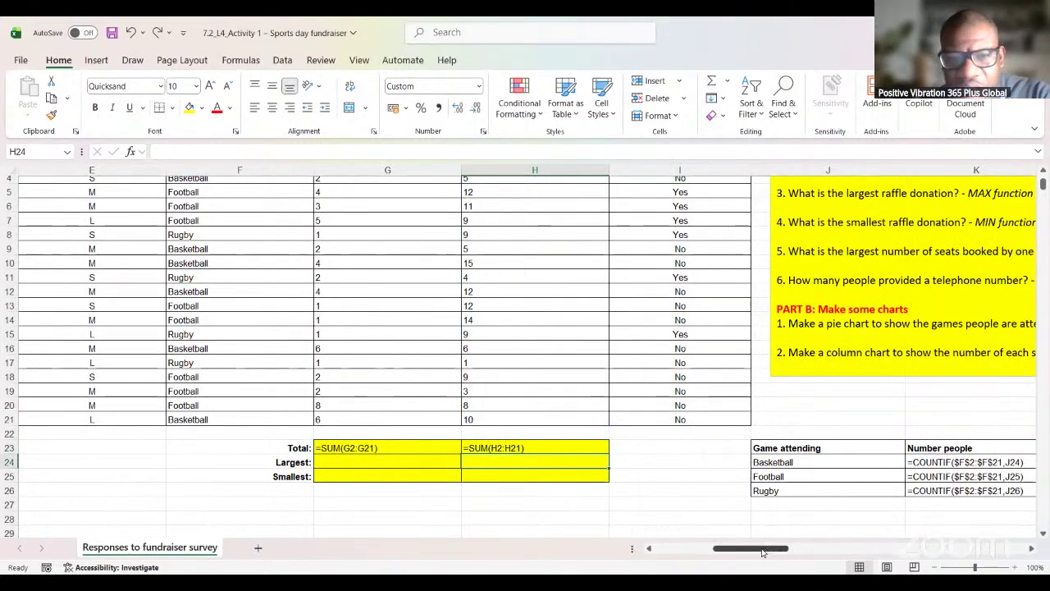
mouse_move(762, 552)
left_mouse_down()
mouse_move(800, 553)
mouse_move(763, 550)
left_mouse_up()
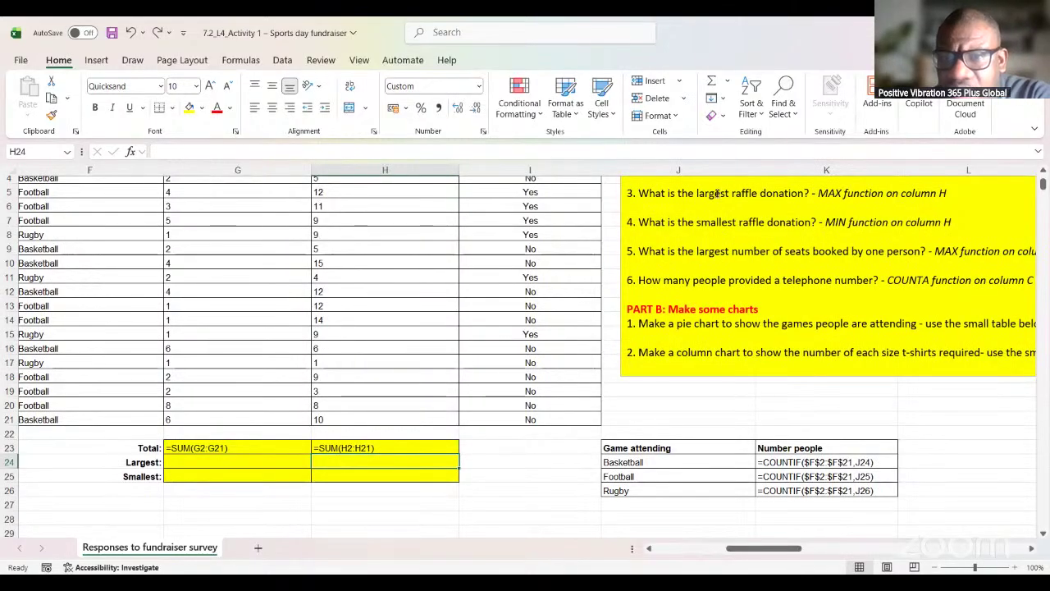
scroll(845, 222, "up", 1)
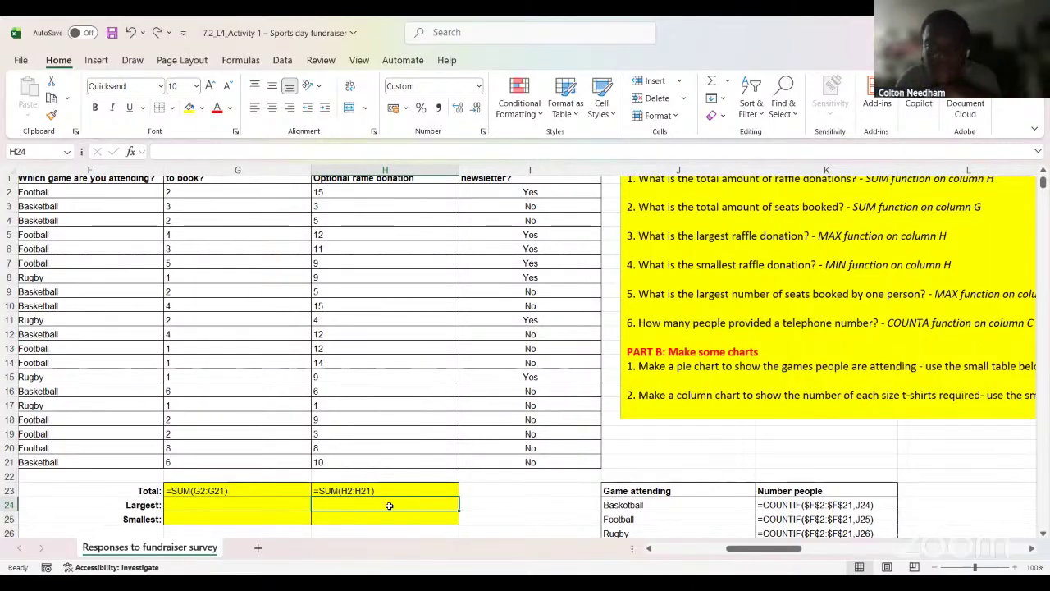
type("=M")
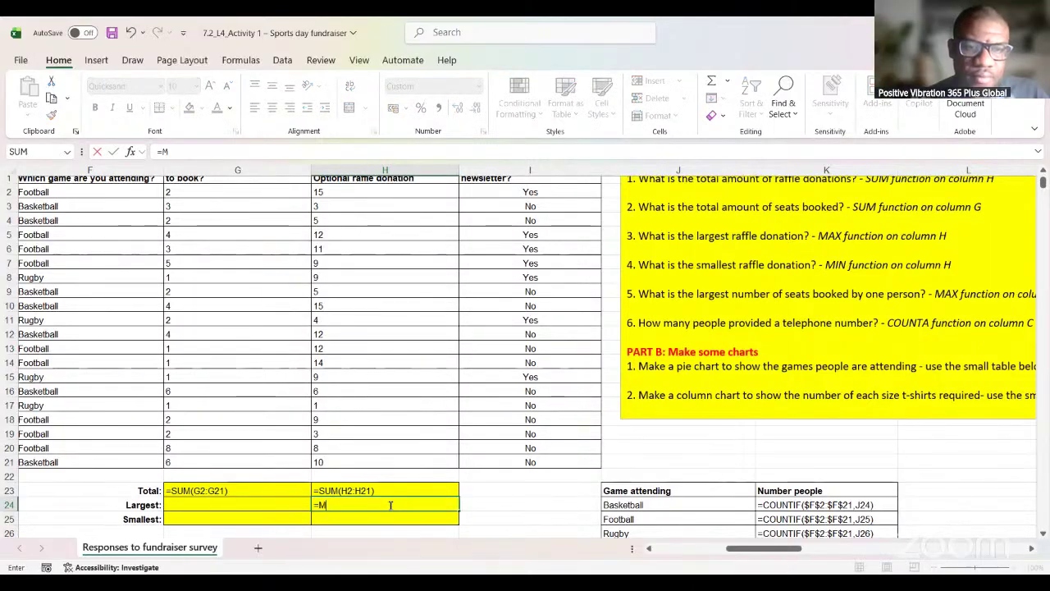
type("AX")
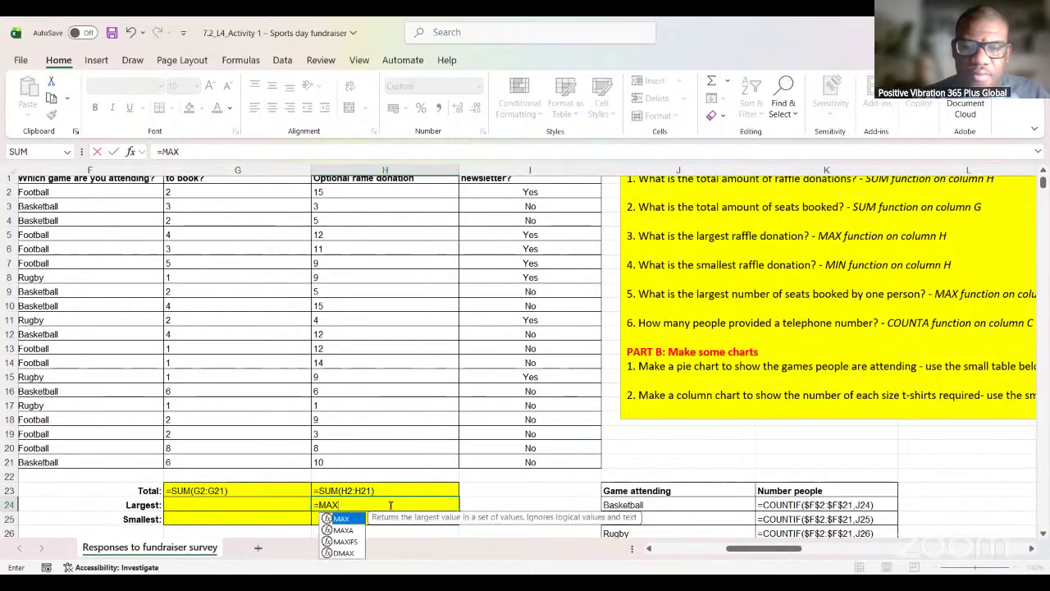
type("(")
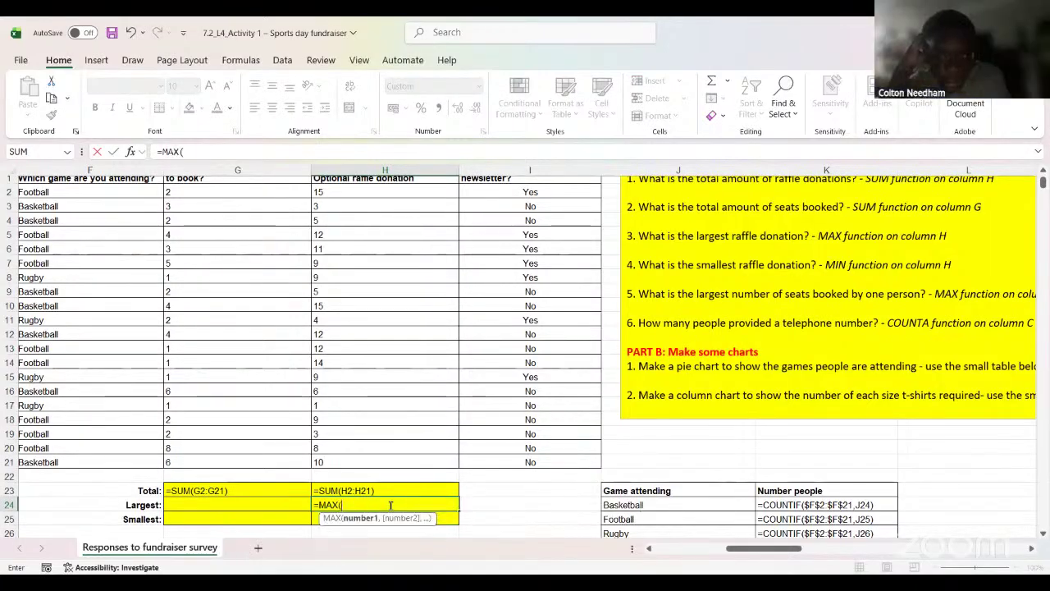
left_click(365, 191)
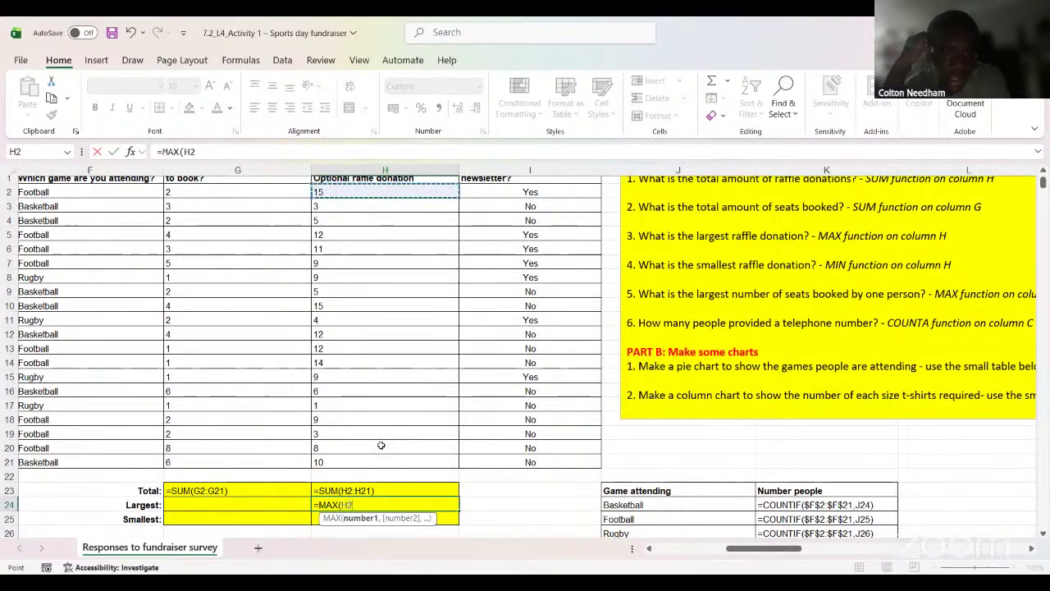
left_click(381, 457, "shift")
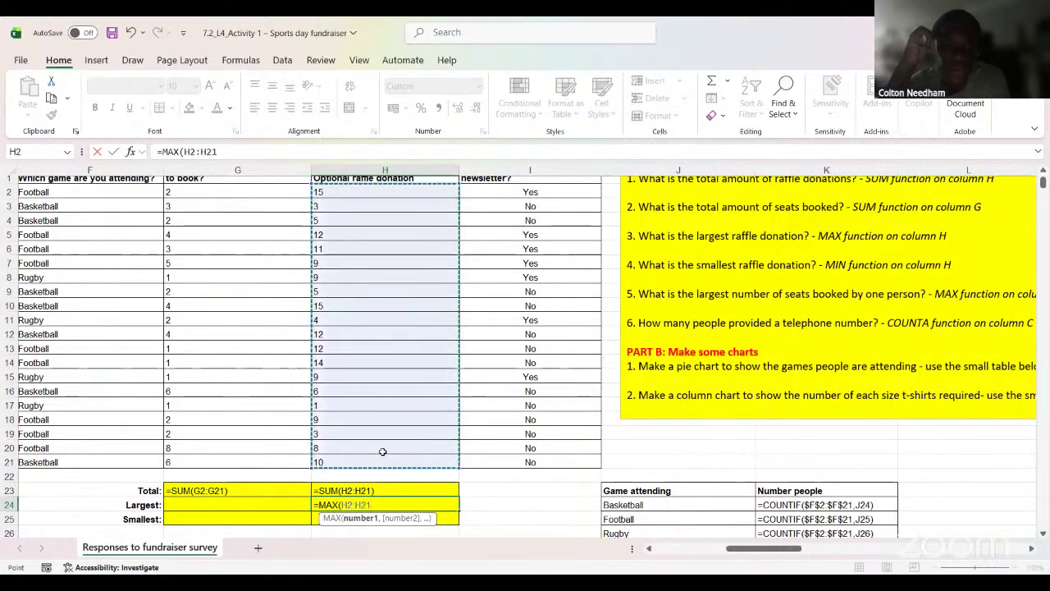
key("Return")
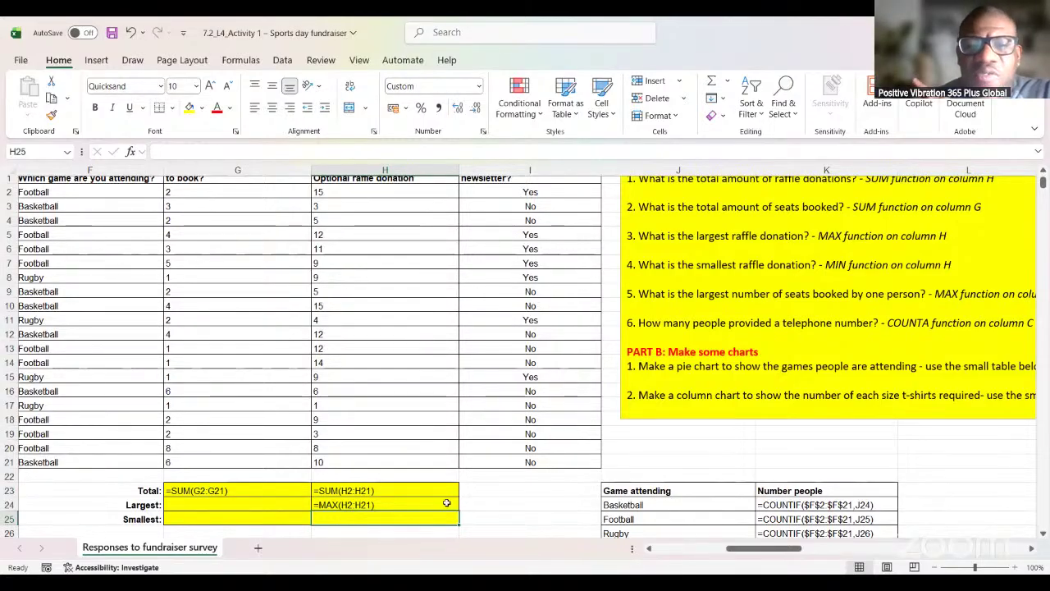
Step: Fill the MAX formula from H24 across into G24 to find the largest number of seats booked
left_click_drag(446, 503, 335, 503)
left_click_drag(257, 503, 234, 501)
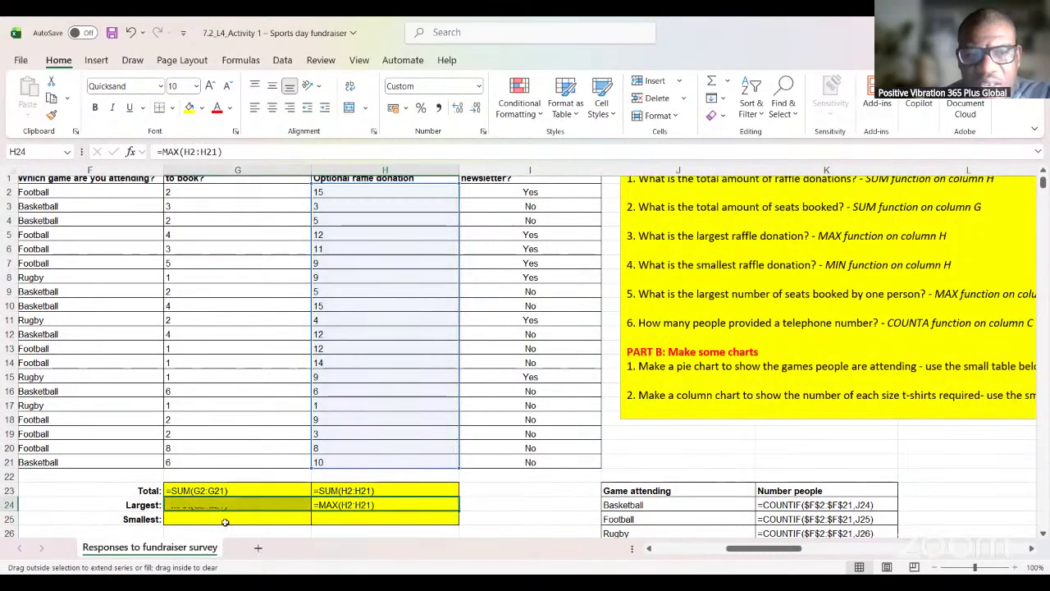
scroll(287, 493, "down", 1)
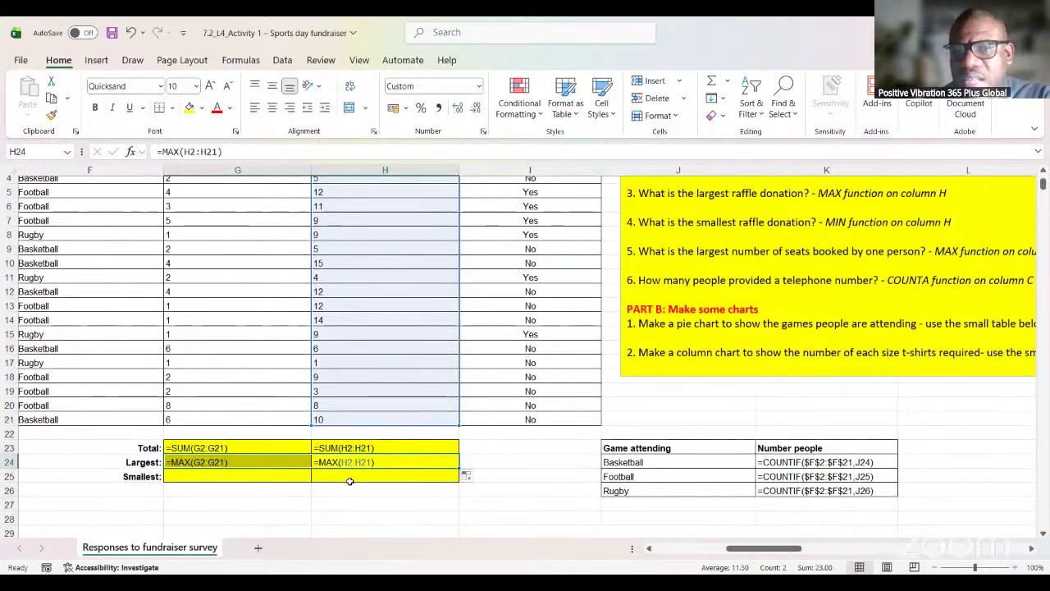
Step: Find the smallest raffle donation in H25 with =MIN(H2:H21), and fill the formula across into G25 for the seats booked
left_click(339, 478)
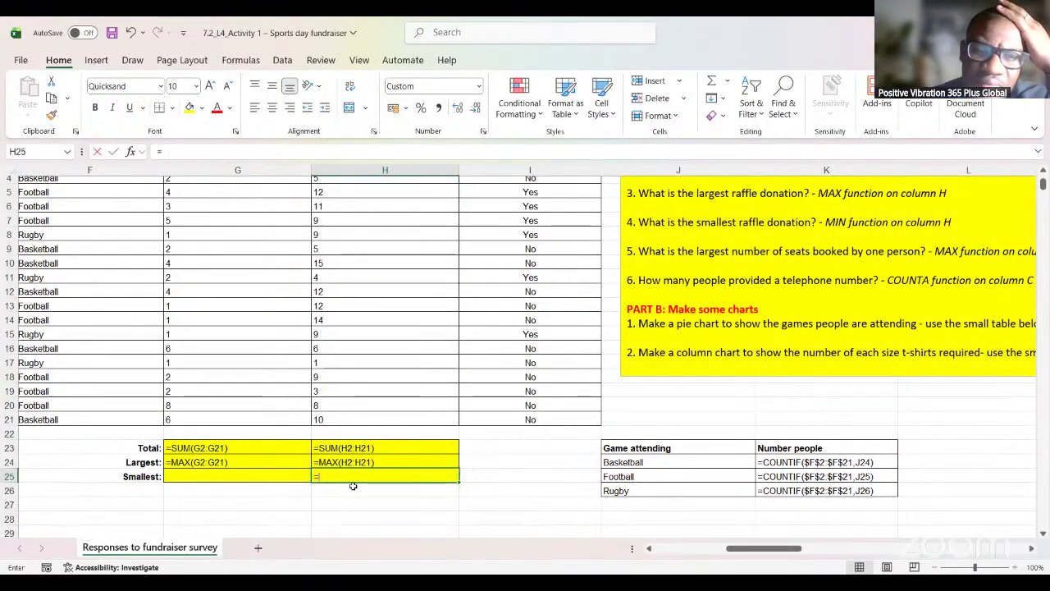
type("=")
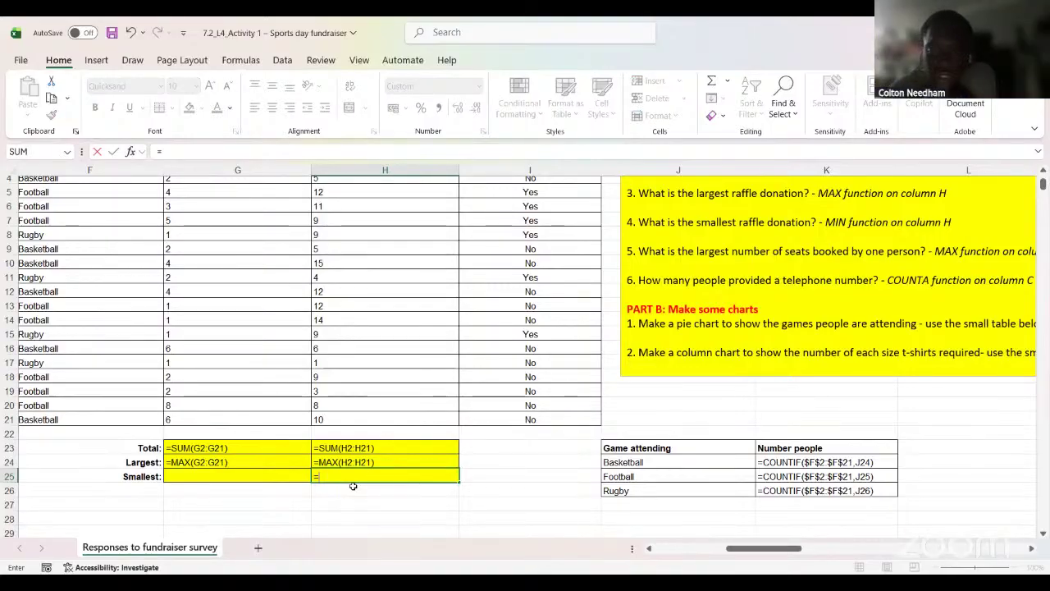
type("MIN")
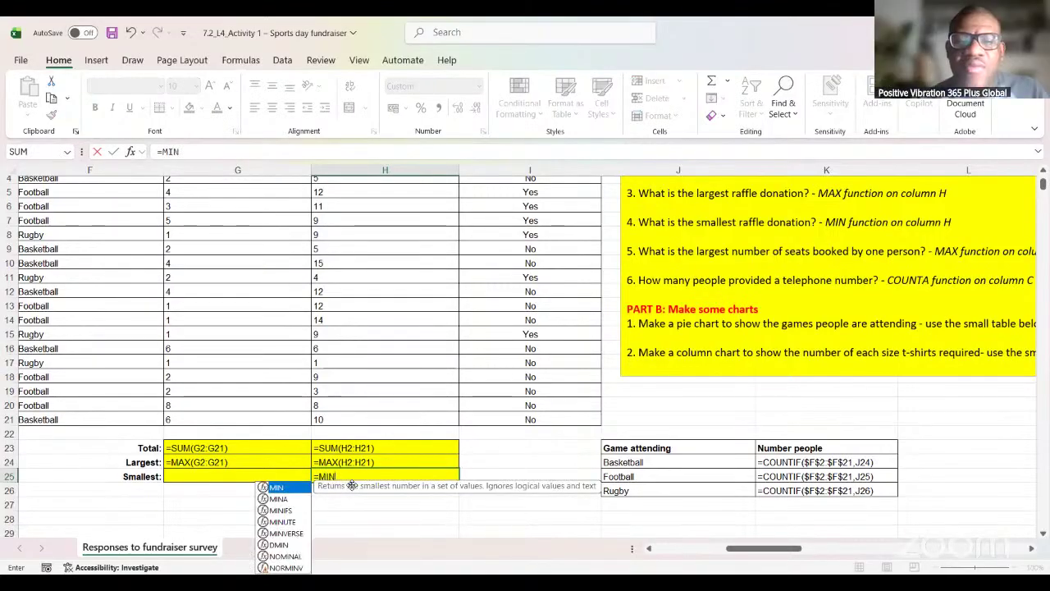
type("(")
scroll(375, 265, "up", 1)
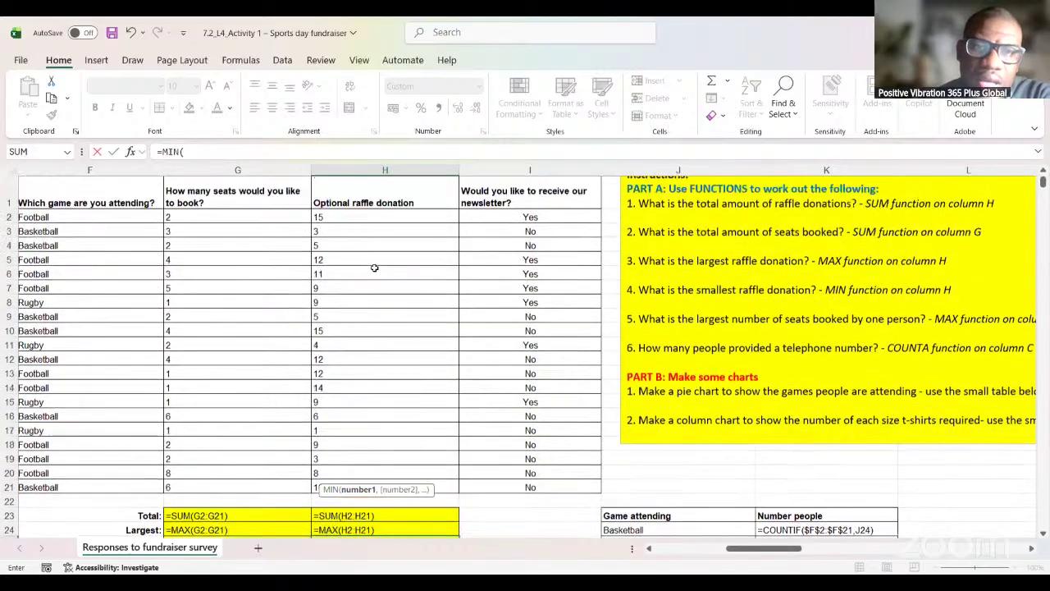
left_click(352, 233)
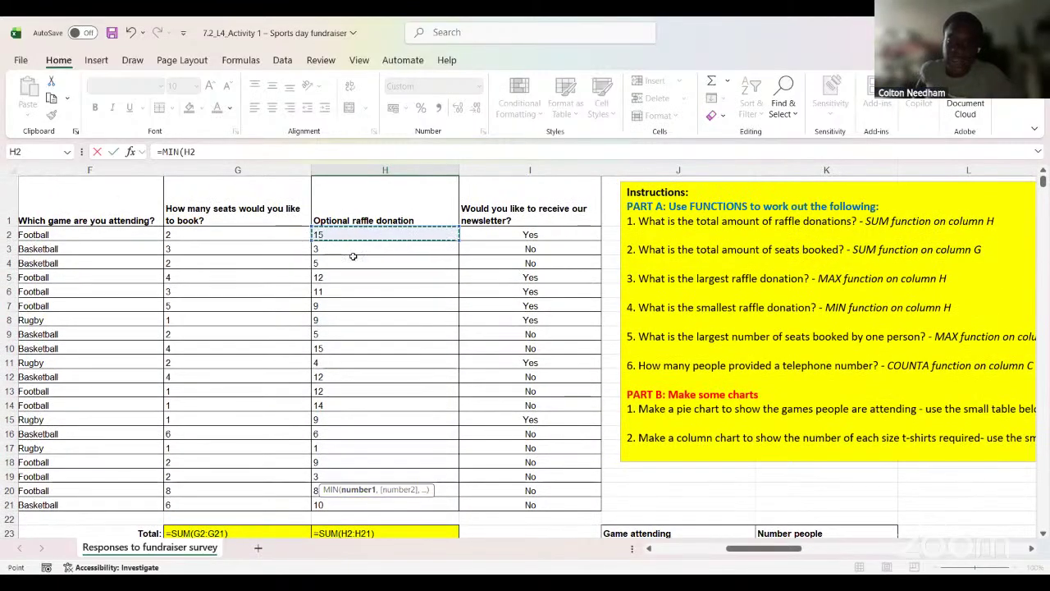
left_click(371, 503, "shift")
scroll(446, 345, "down", 1)
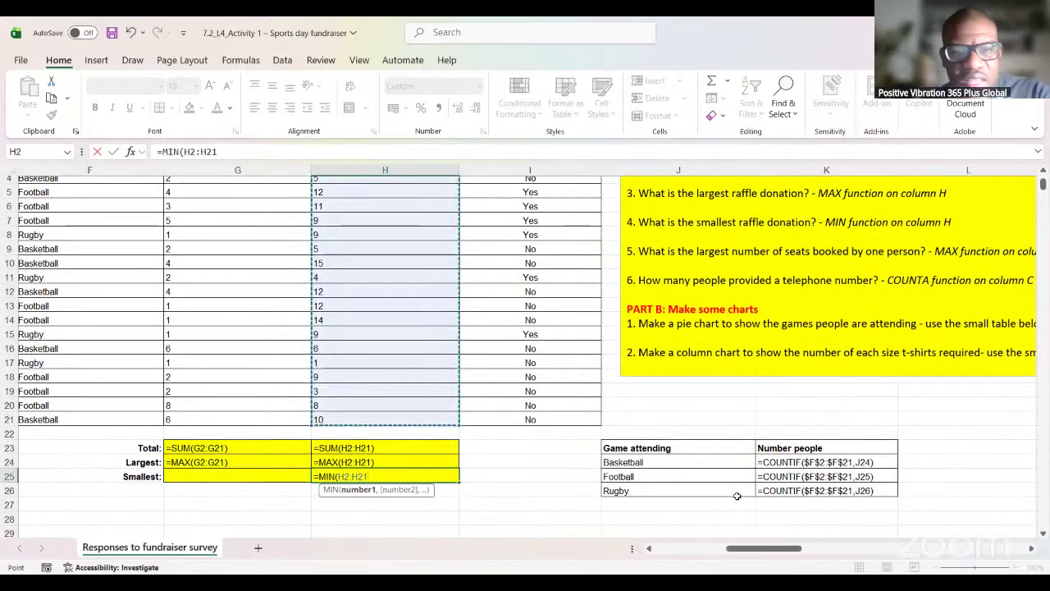
key("Return")
left_click(435, 475)
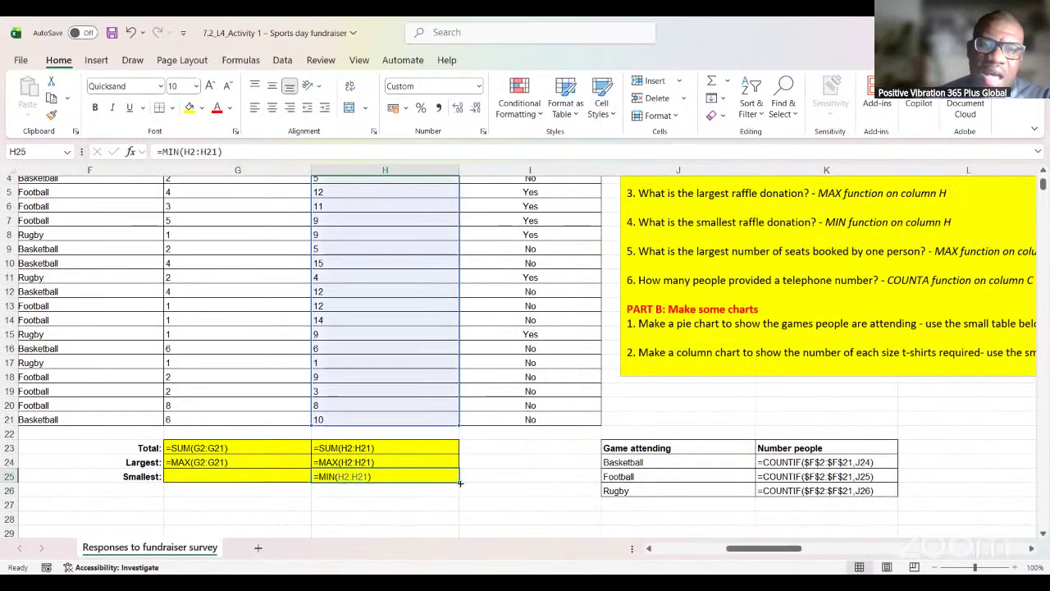
left_click_drag(457, 481, 230, 484)
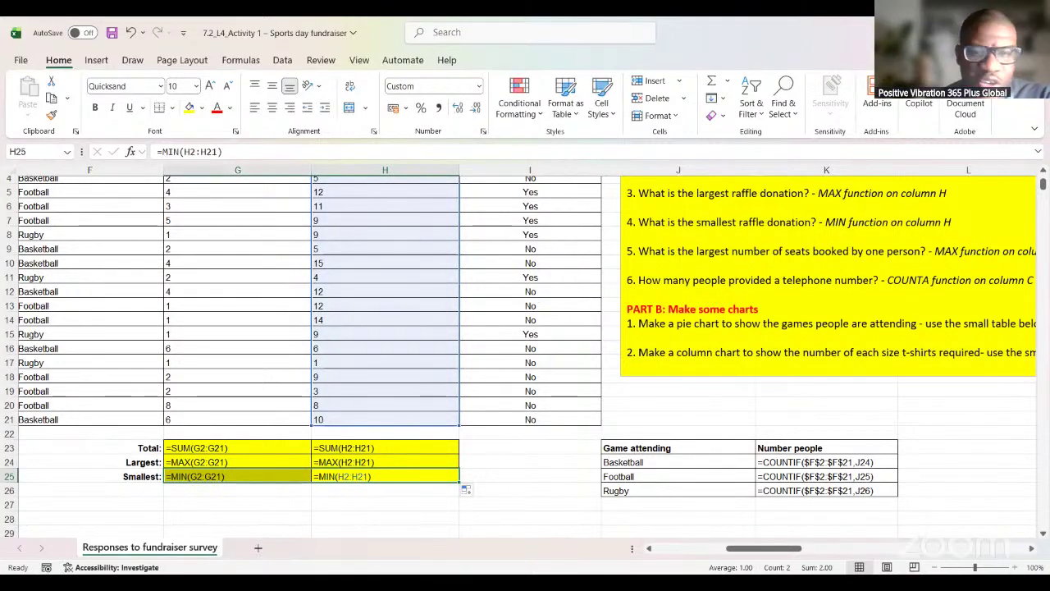
Step: Count how many people provided a telephone number in cell C23 with the formula =COUNTA(C2:C21)
left_click_drag(752, 556, 752, 532)
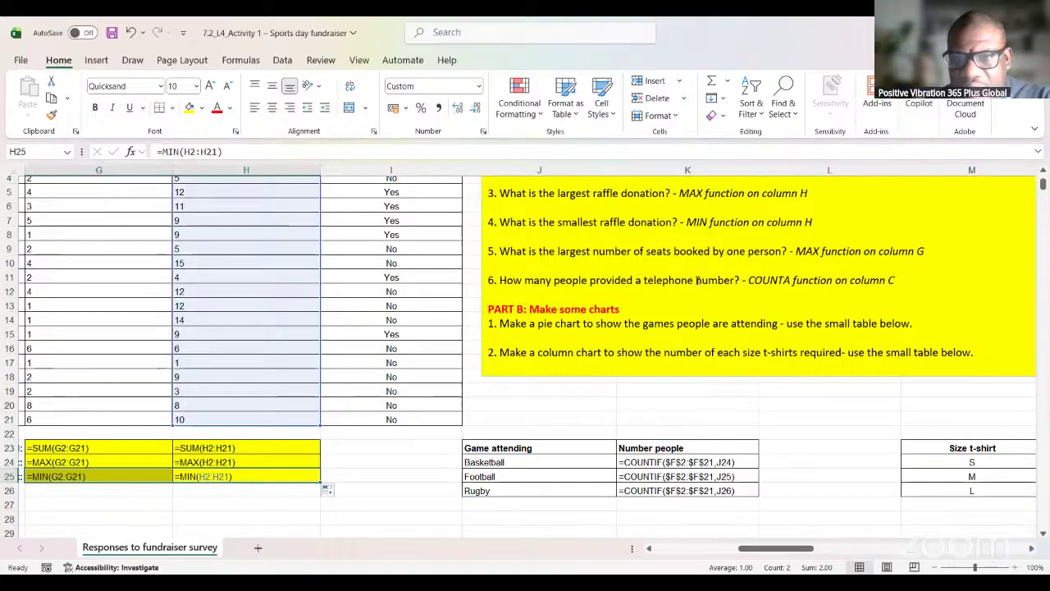
scroll(696, 279, "up", 1)
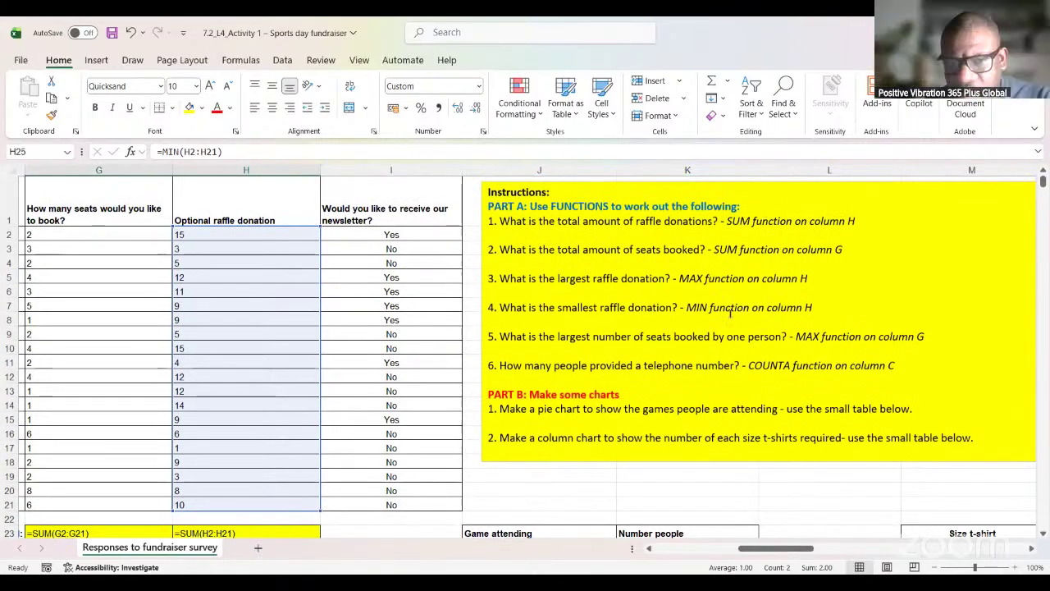
scroll(724, 316, "down", 1)
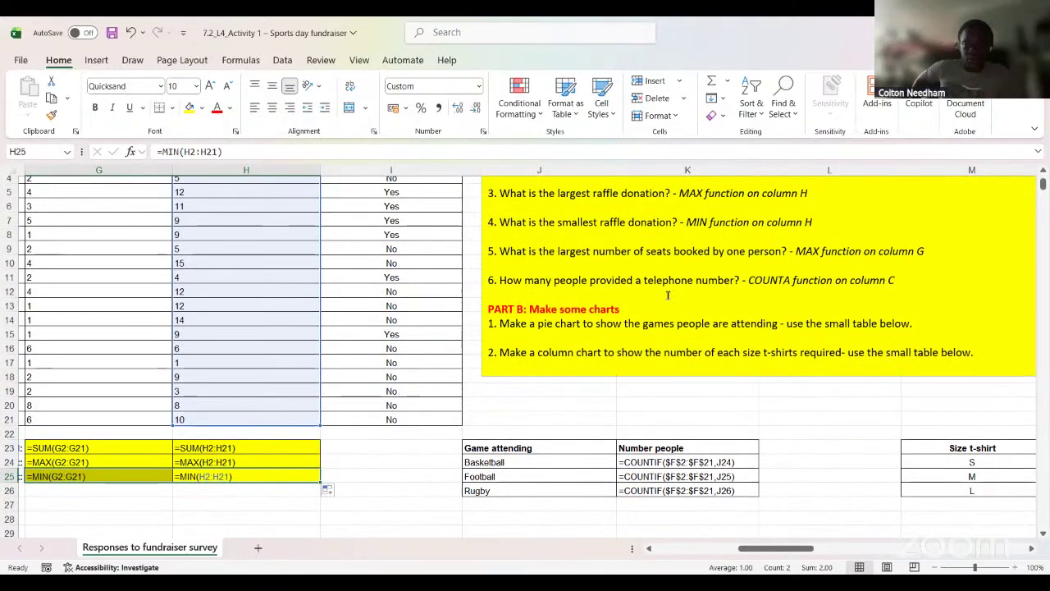
left_click_drag(783, 558, 680, 550)
left_click(412, 450)
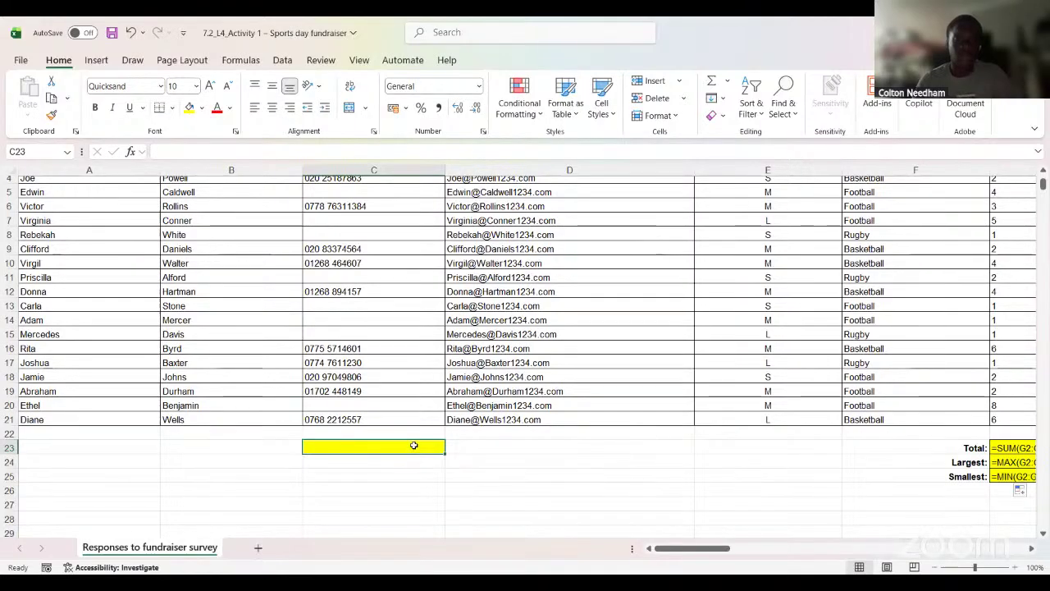
scroll(413, 447, "up", 1)
scroll(413, 445, "up", 3)
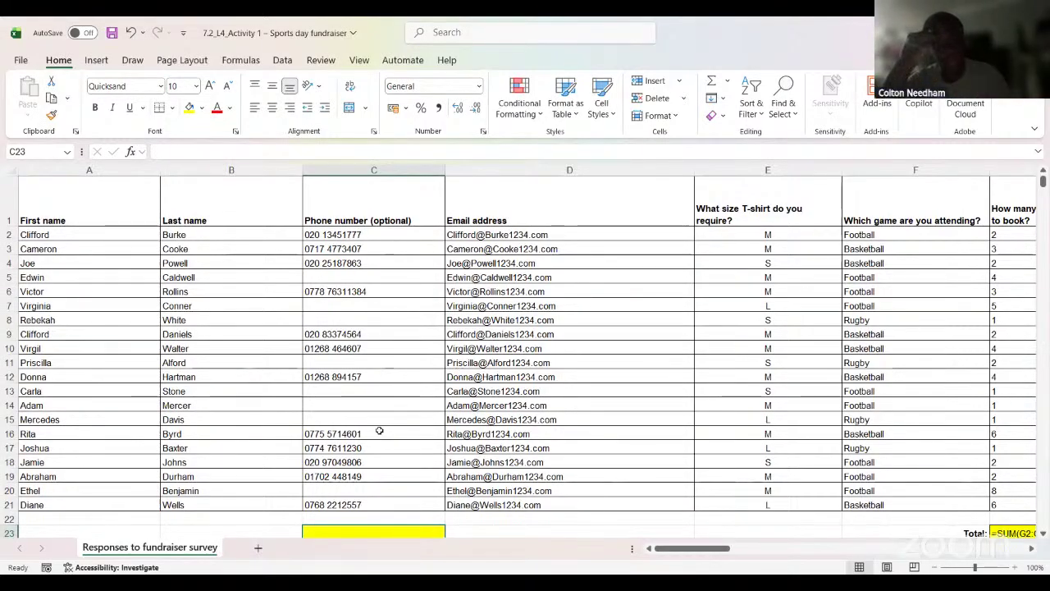
scroll(381, 460, "down", 2)
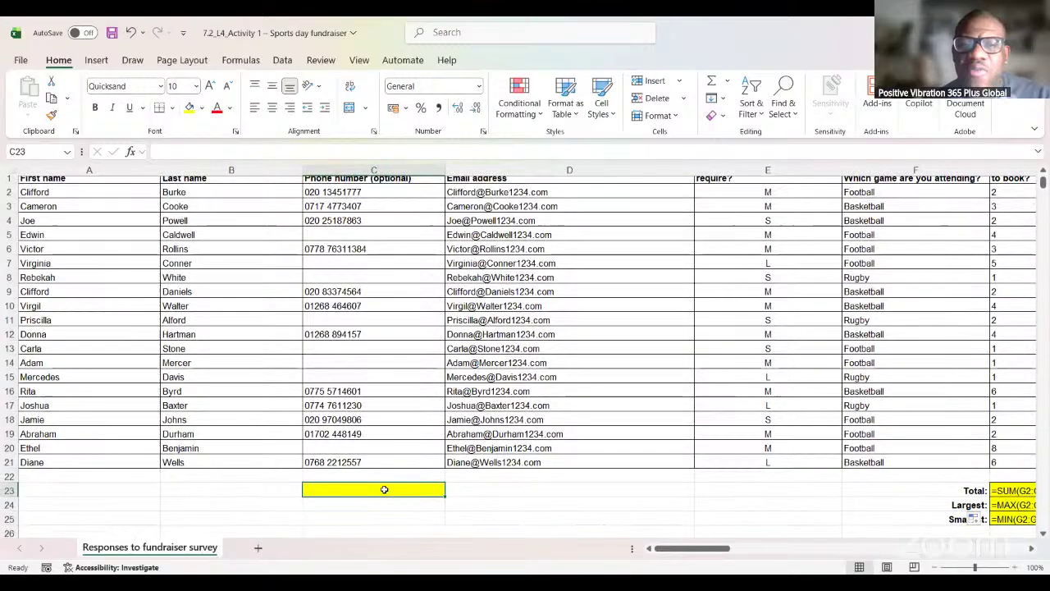
type("=")
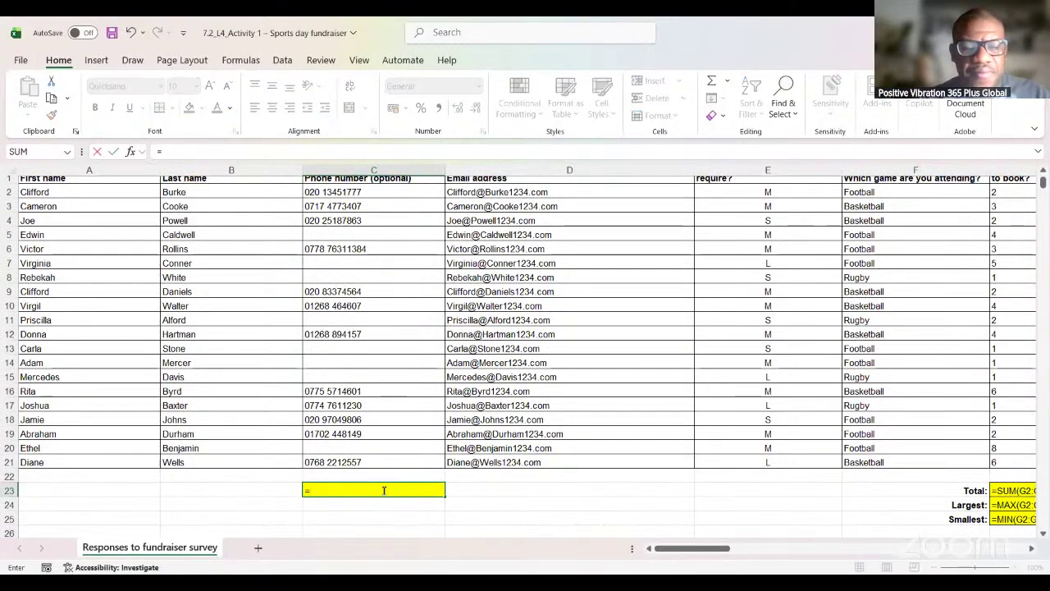
type("C")
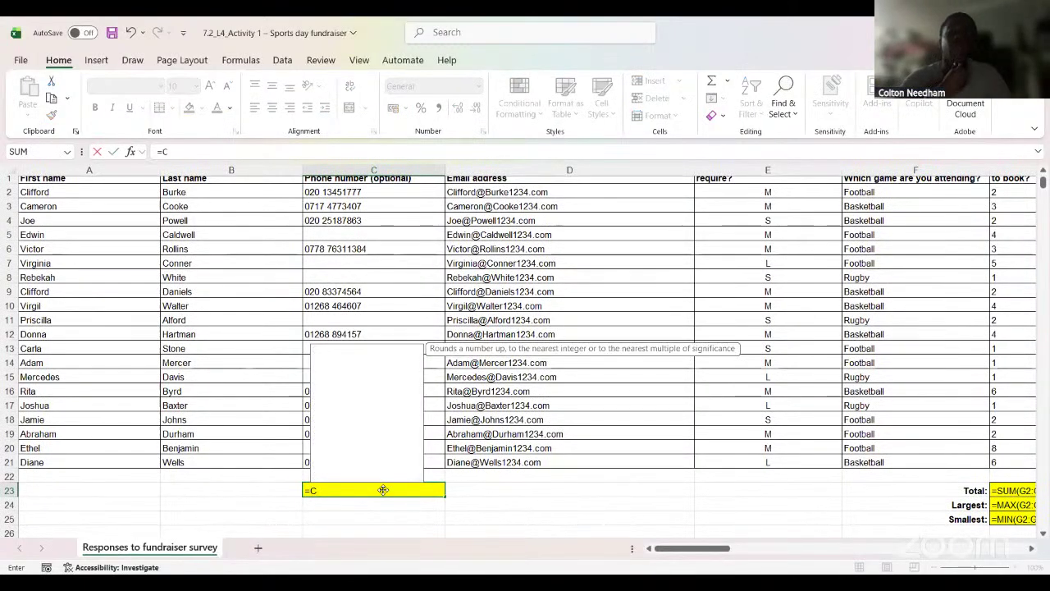
type("OUNTA")
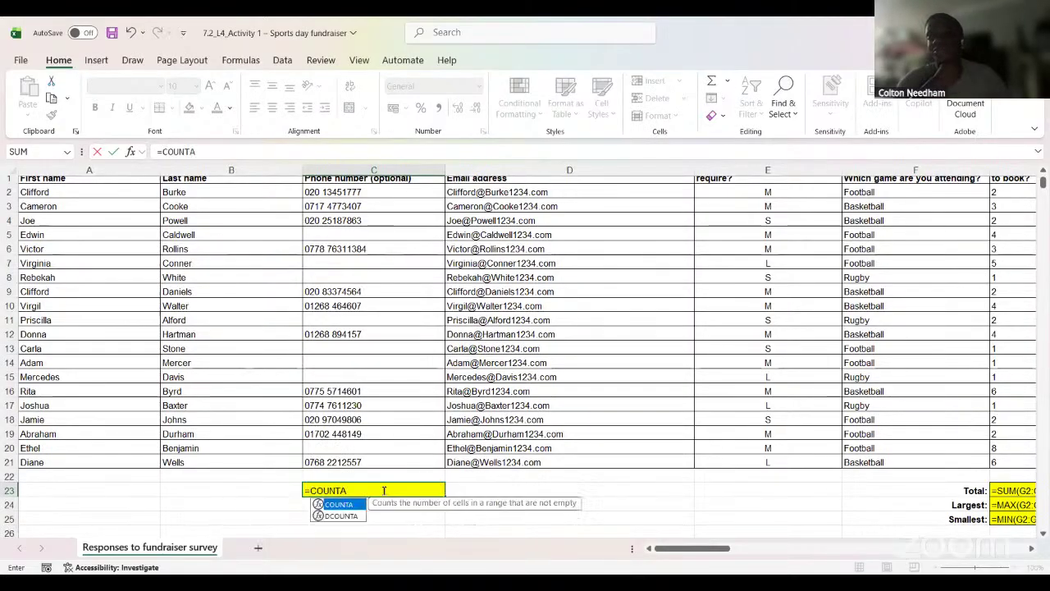
type("(")
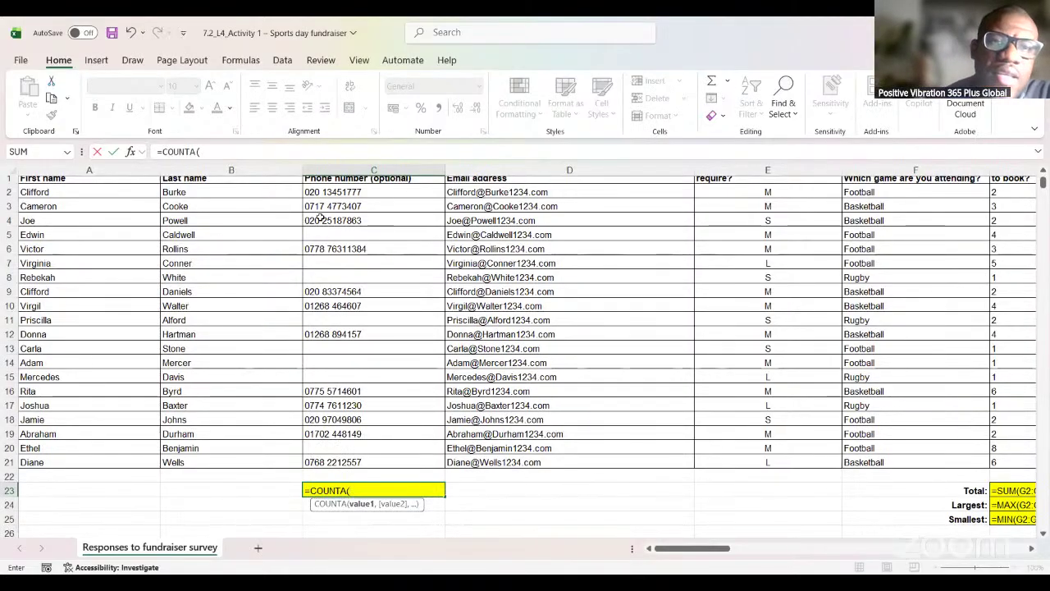
left_click(357, 192)
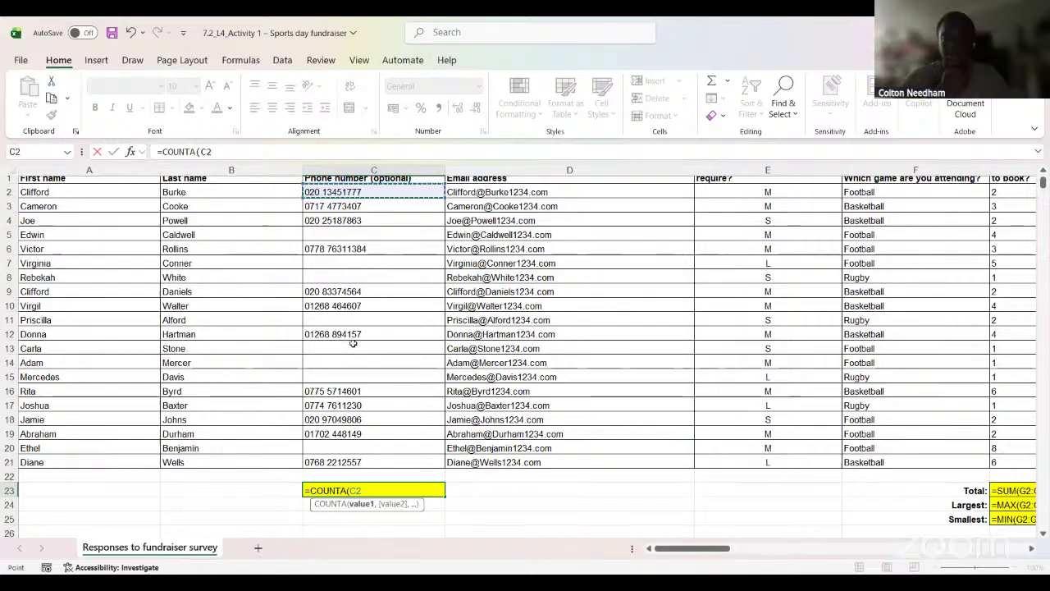
left_click(357, 456, "shift")
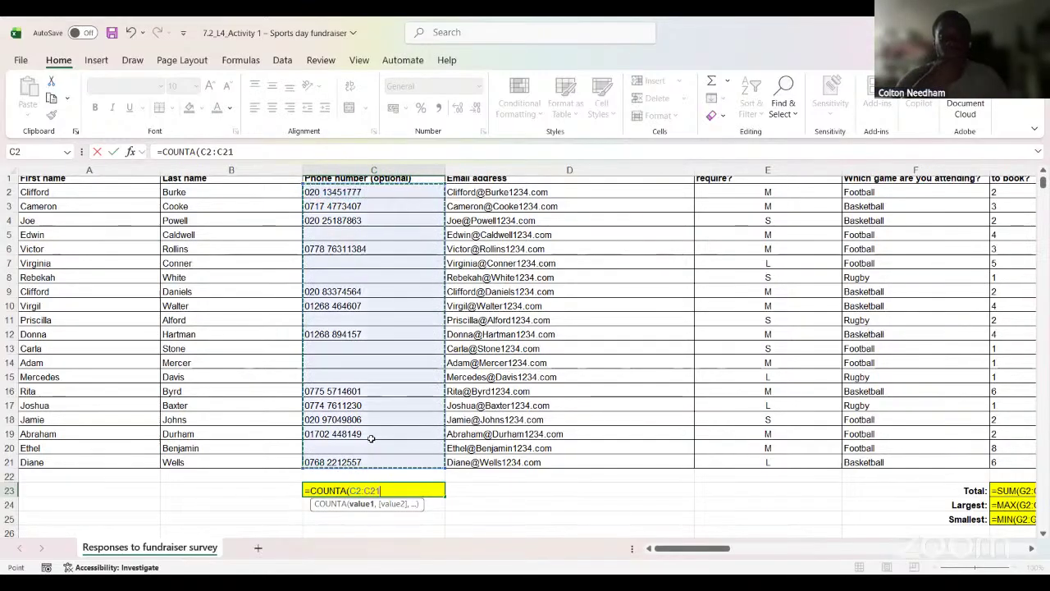
type(")")
key("Return")
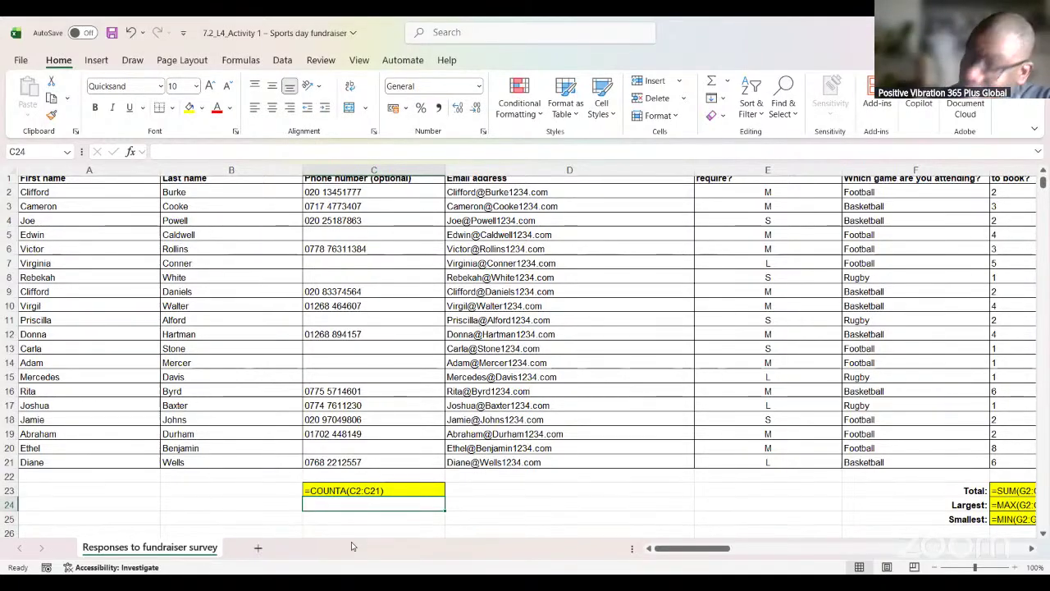
left_click(321, 530)
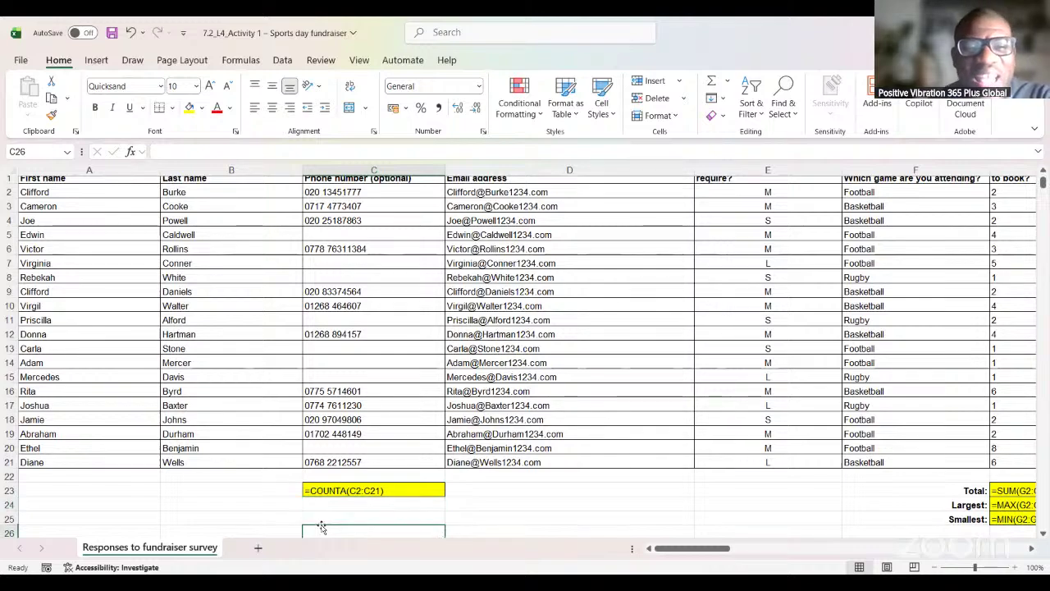
left_click(256, 494)
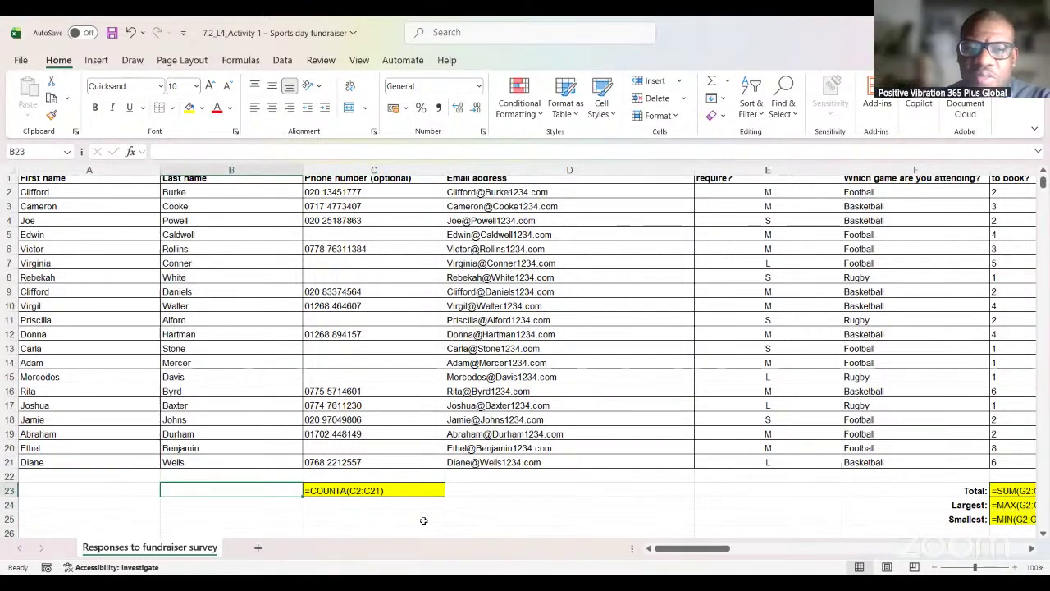
Step: Count the people without a phone number in cell C24 with the formula =COUNTBLANK(C2:C21)
left_click(342, 510)
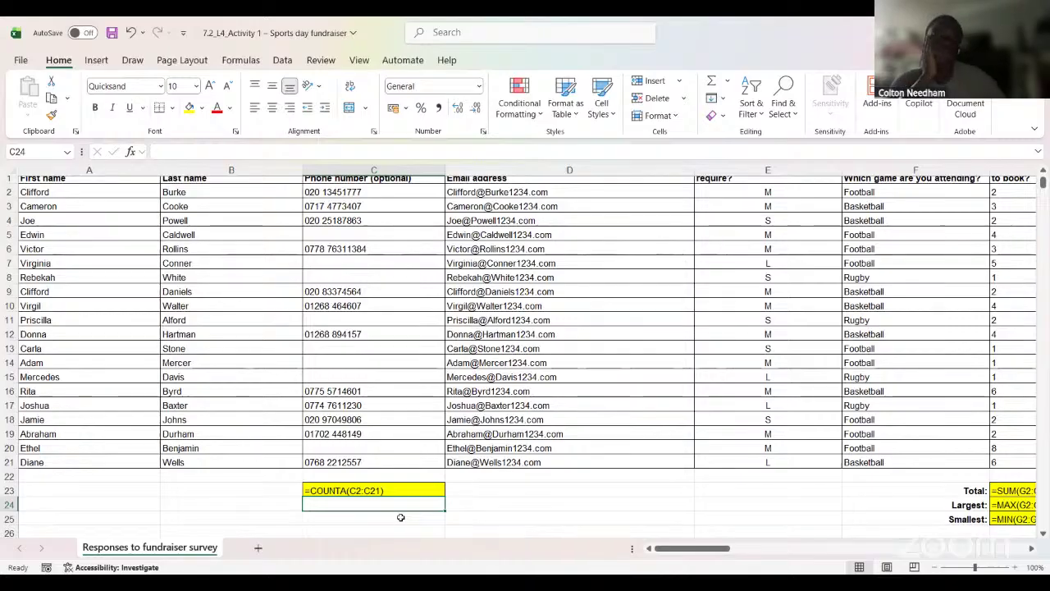
type("=")
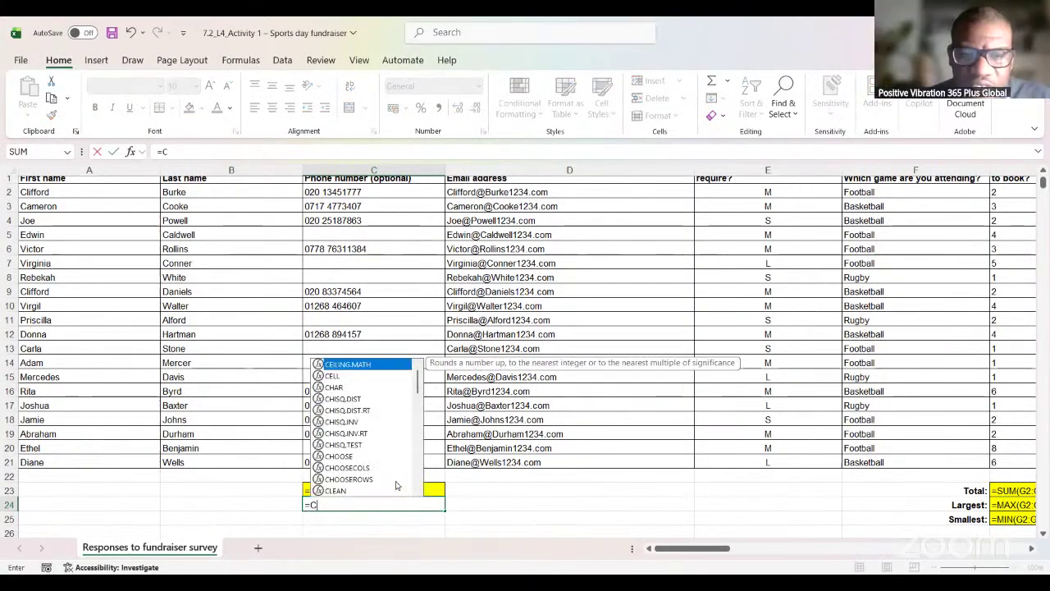
type("COUNT")
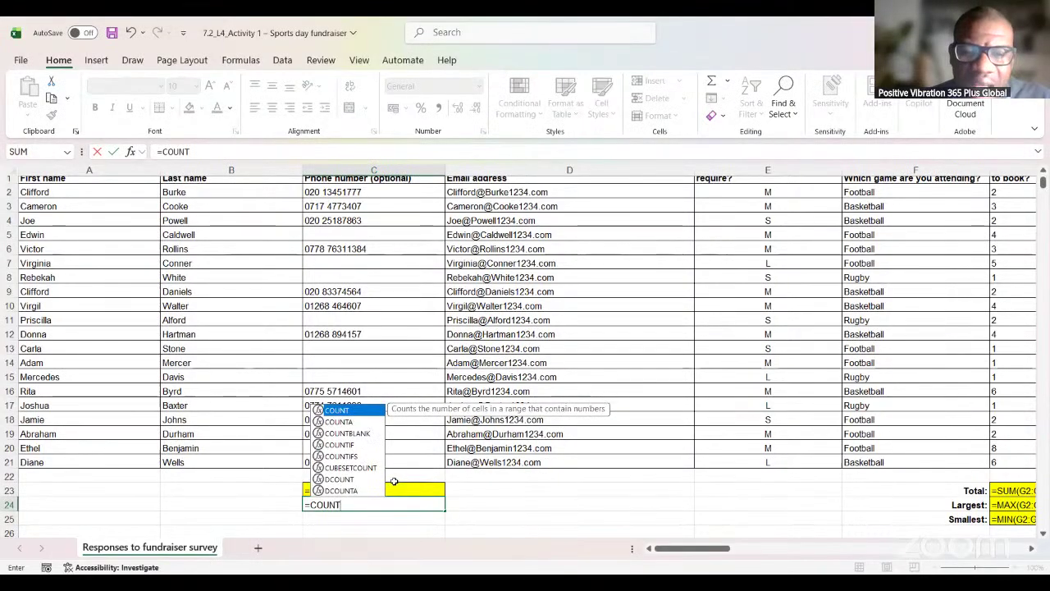
type("BLAN")
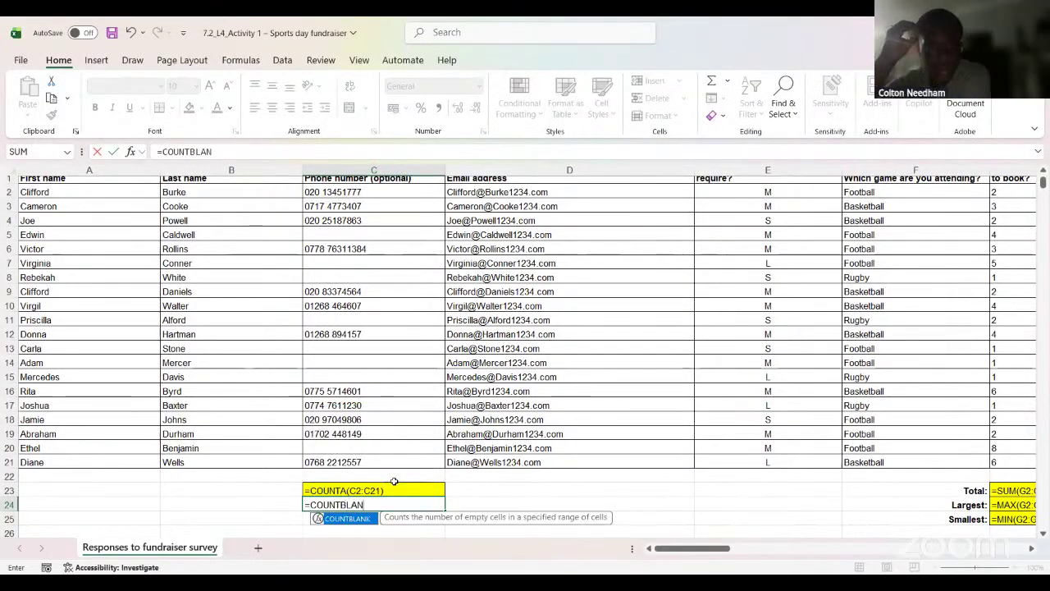
type("K")
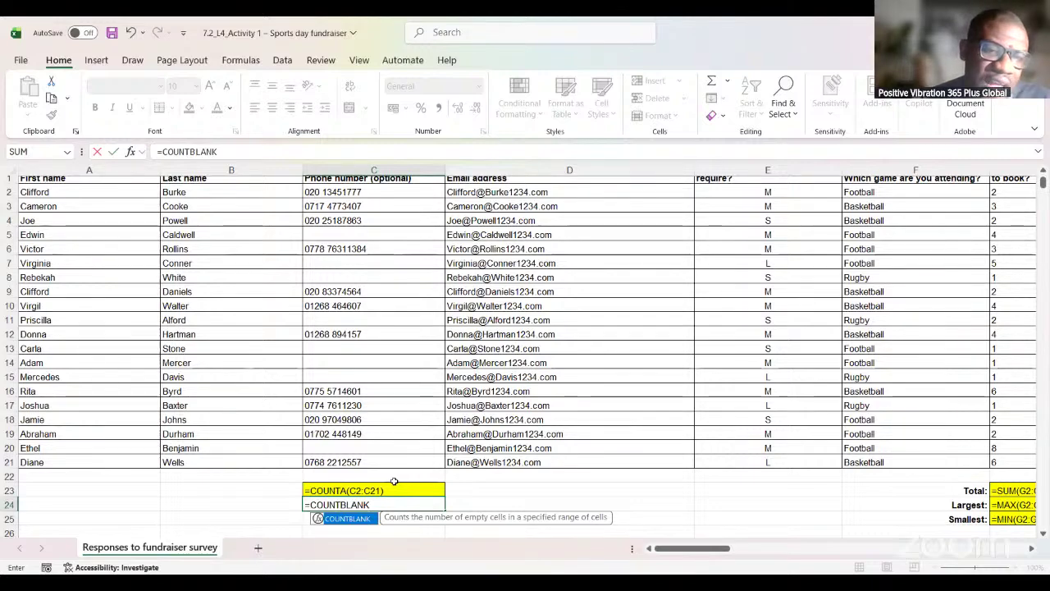
type("(")
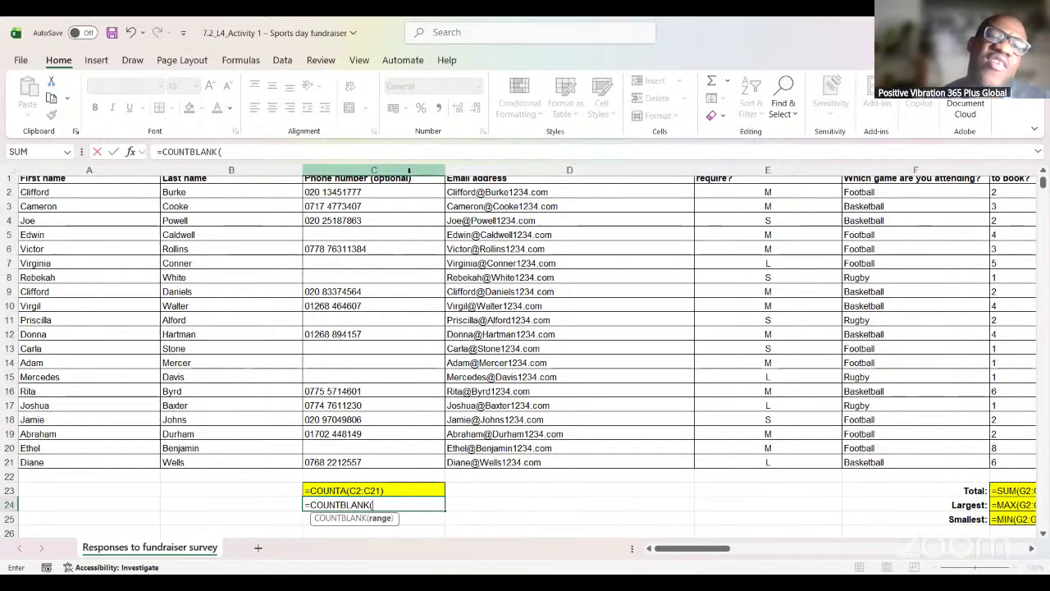
left_click_drag(366, 192, 367, 211)
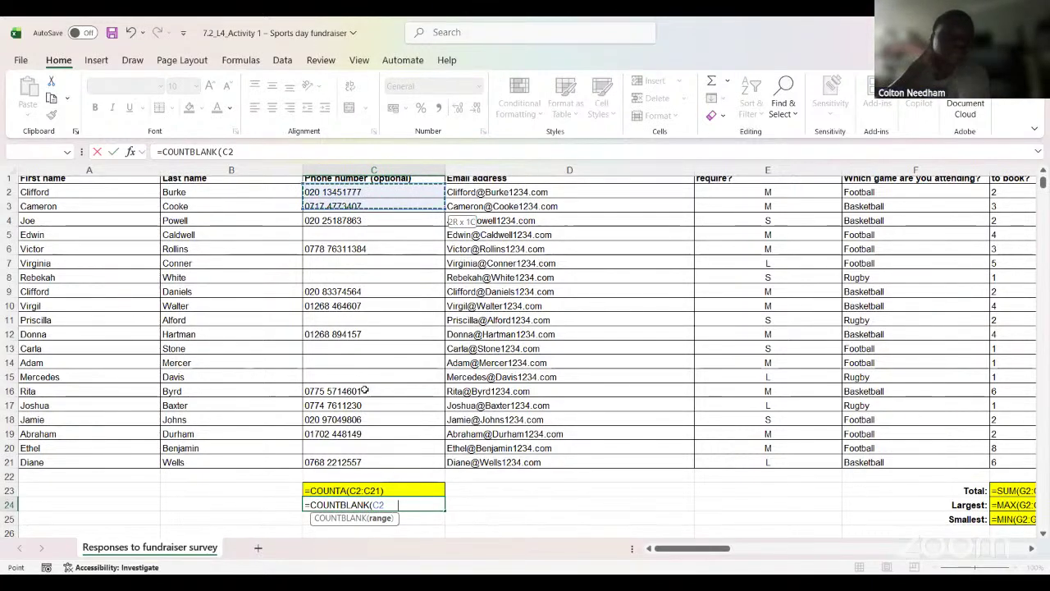
left_click_drag(366, 391, 376, 461)
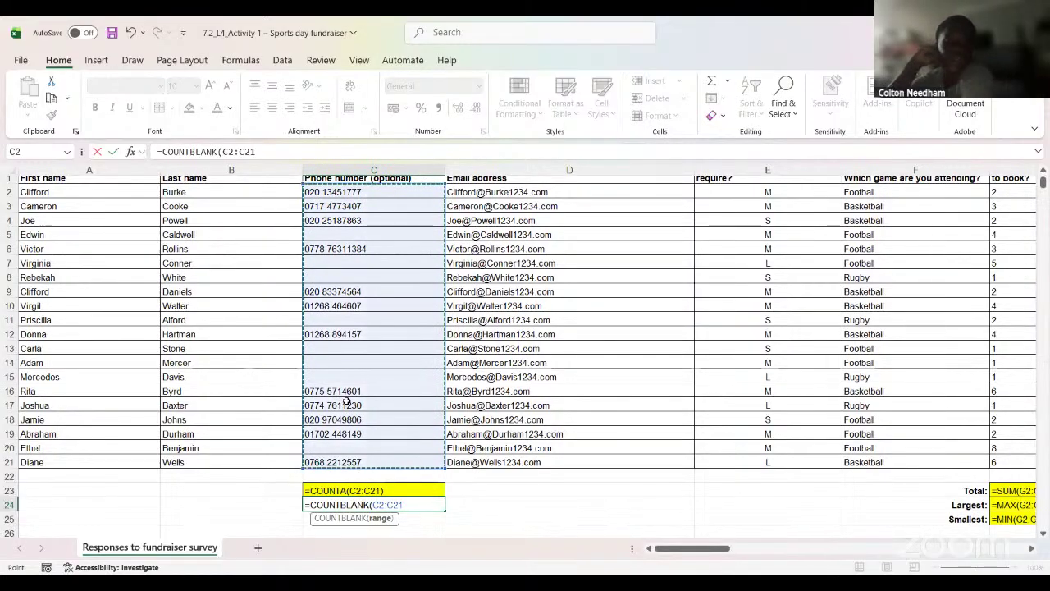
key("Return")
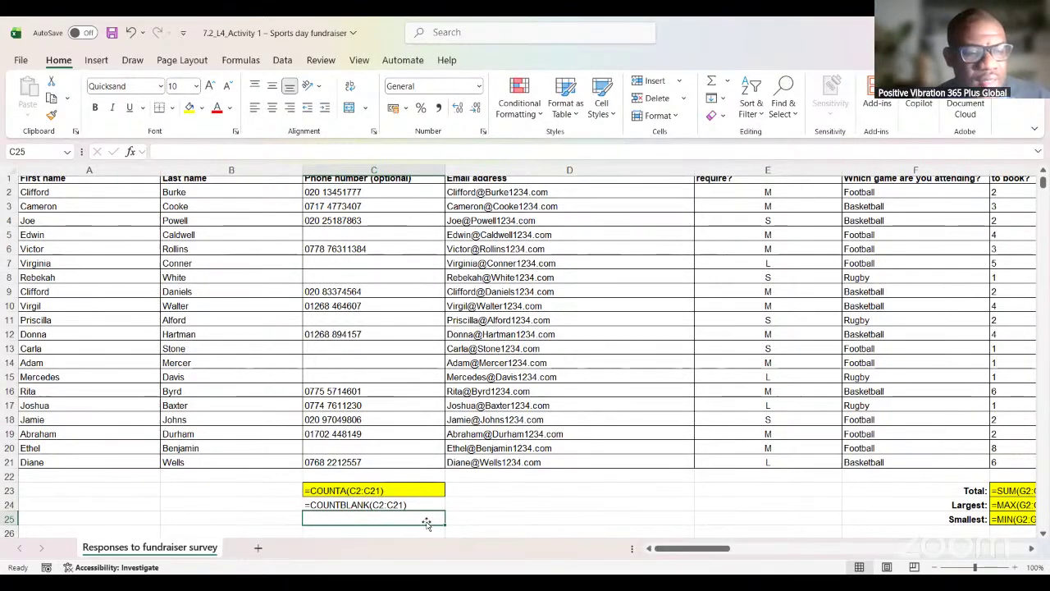
Step: Check the calculated phone number counts in C23 and C24, and switch the sheet back to showing formulas
key("ctrl+grave")
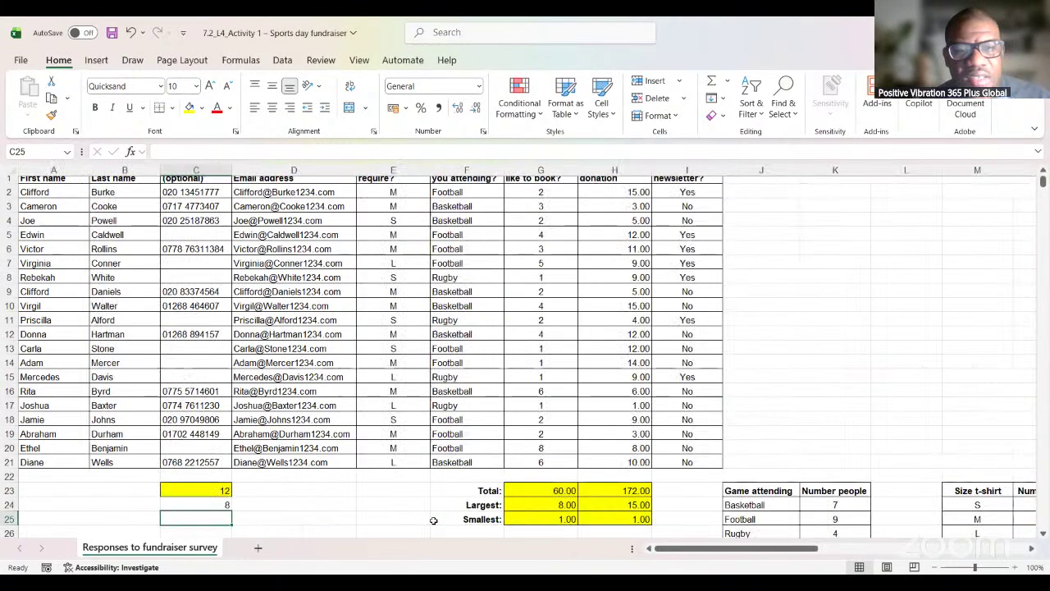
left_click(205, 492)
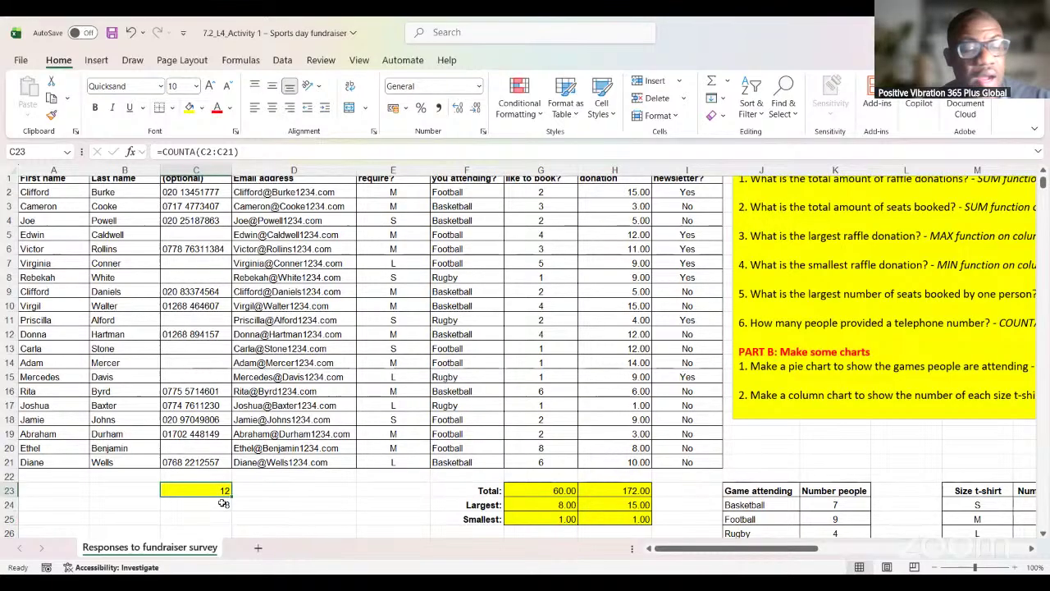
key("ctrl+grave")
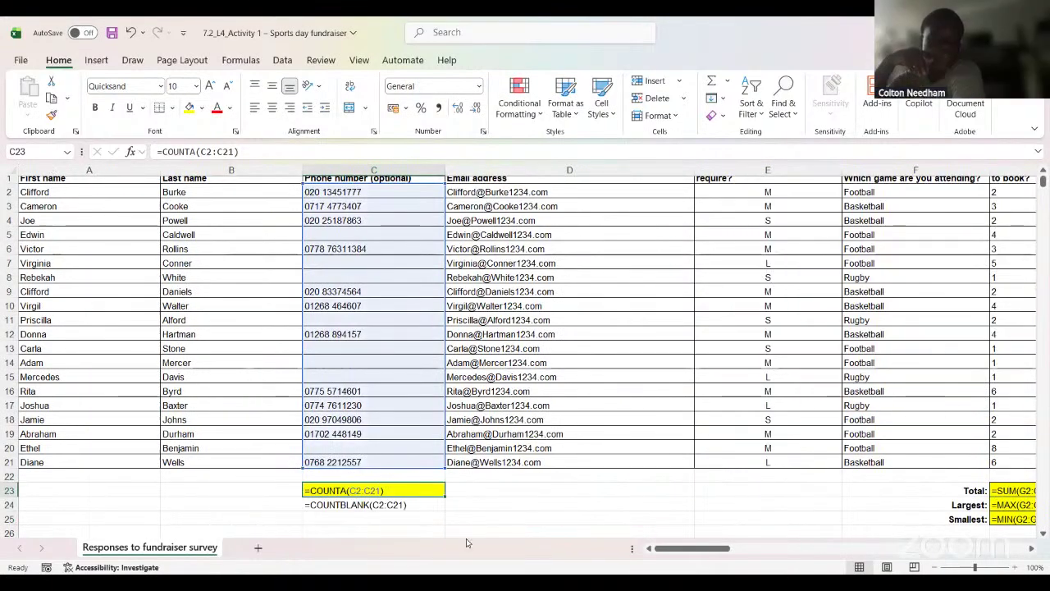
left_click(399, 529)
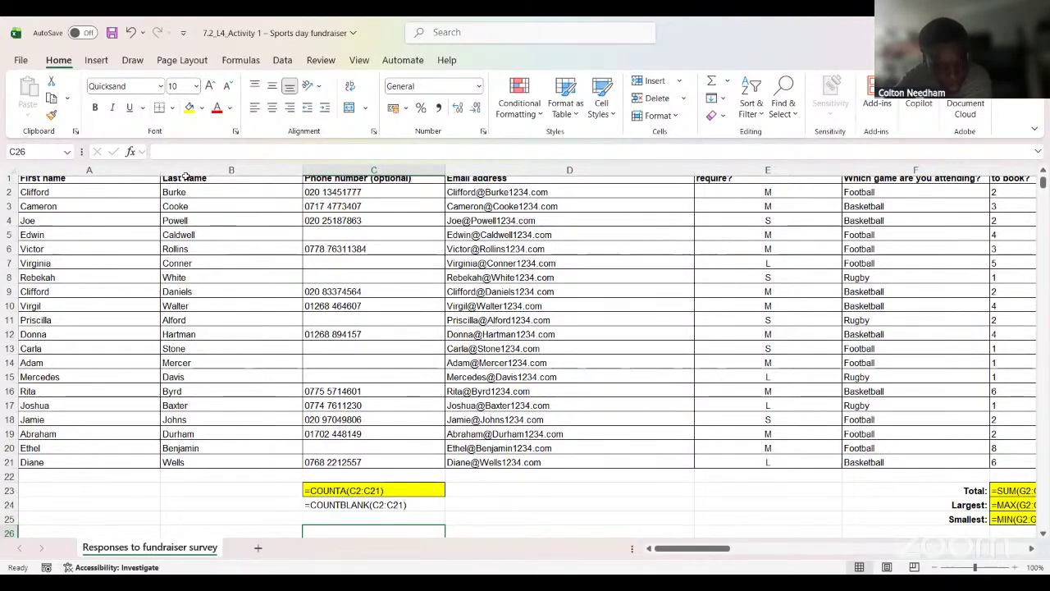
Step: Apply COUNT to the last names in cell B23 with =COUNT(B2:B21), and switch the sheet to showing calculated values
left_click(186, 490)
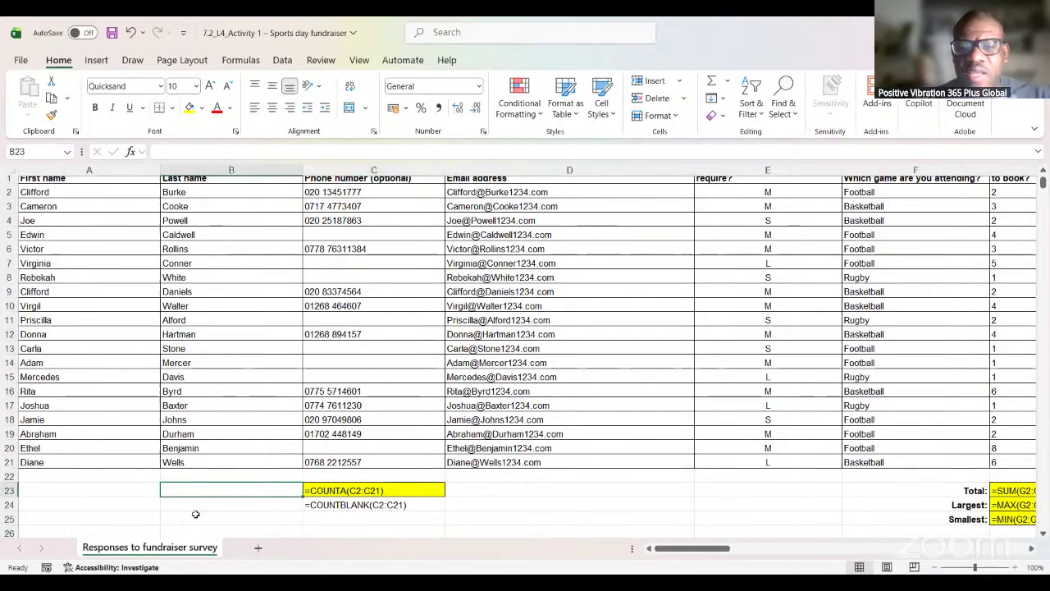
type("=")
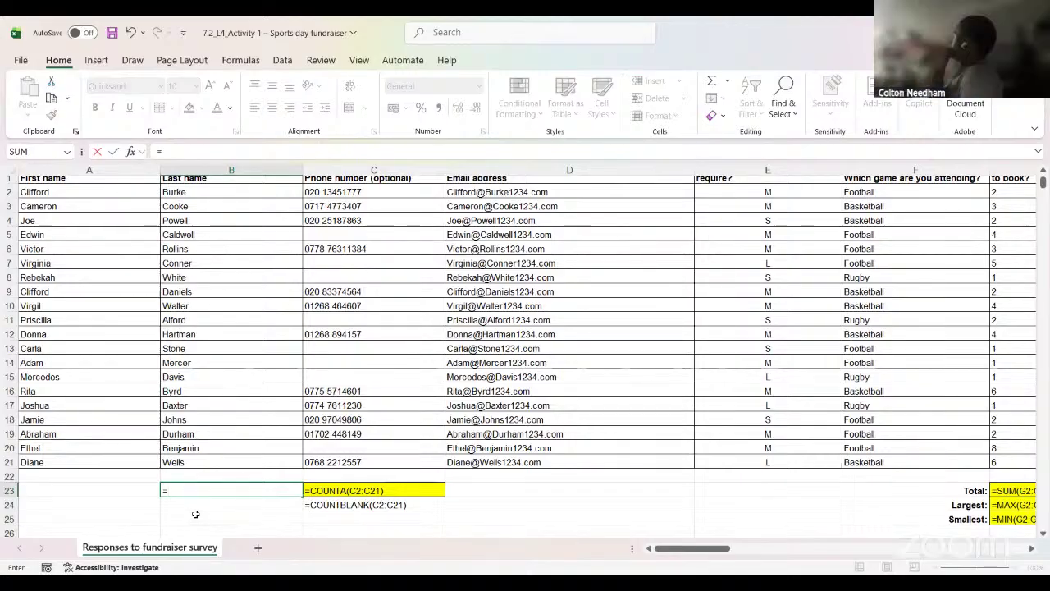
type("COUNT(")
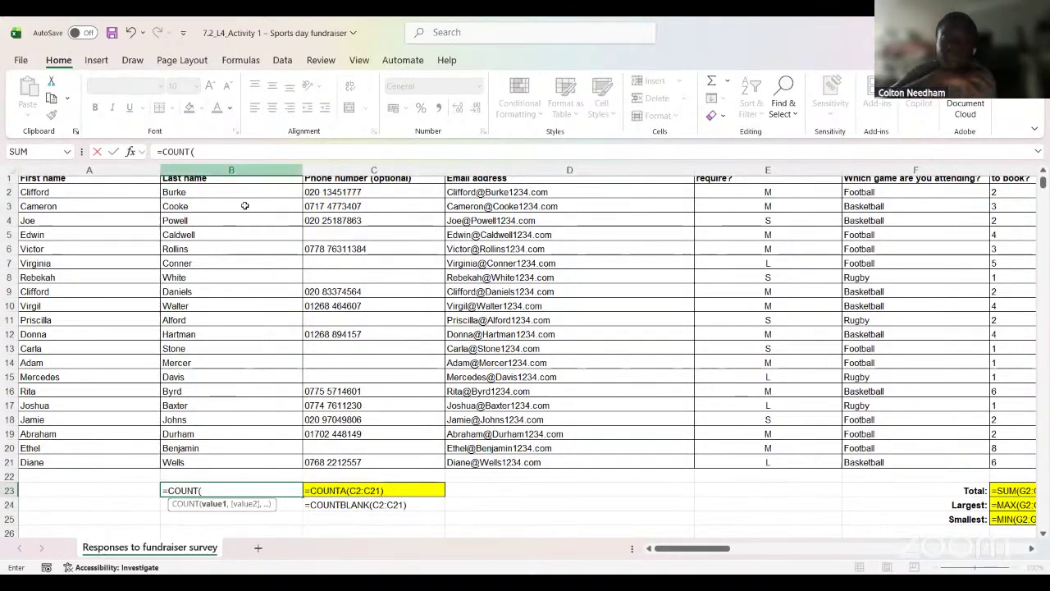
left_click(209, 194)
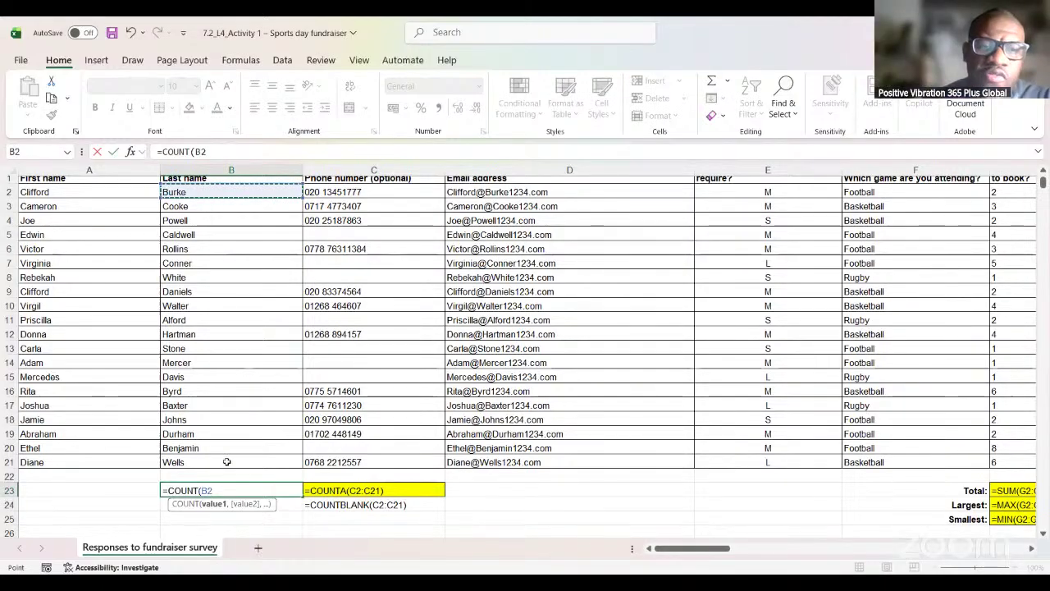
left_click(226, 462, "shift")
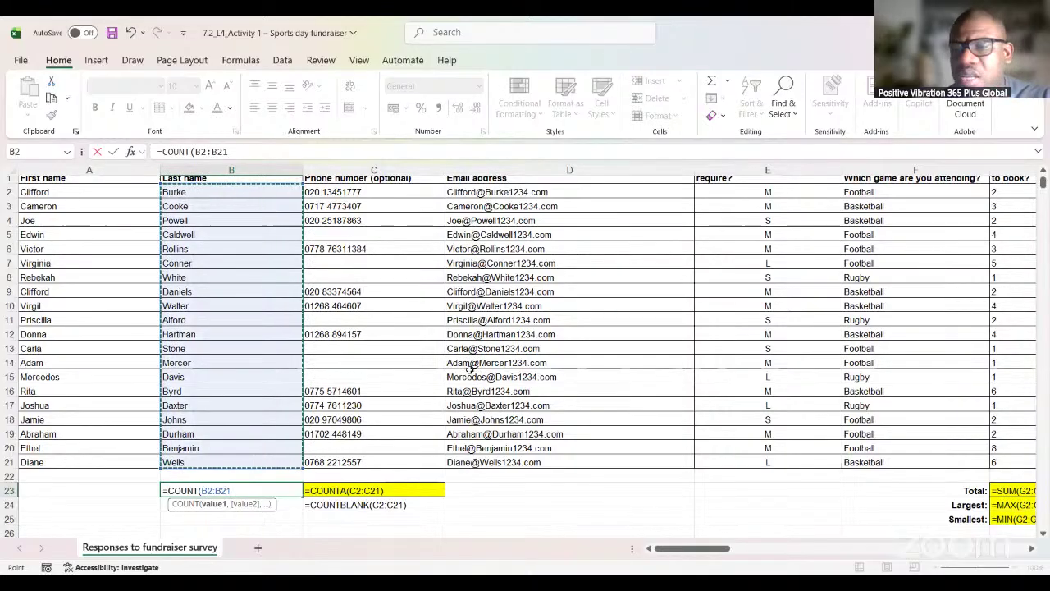
key("Return")
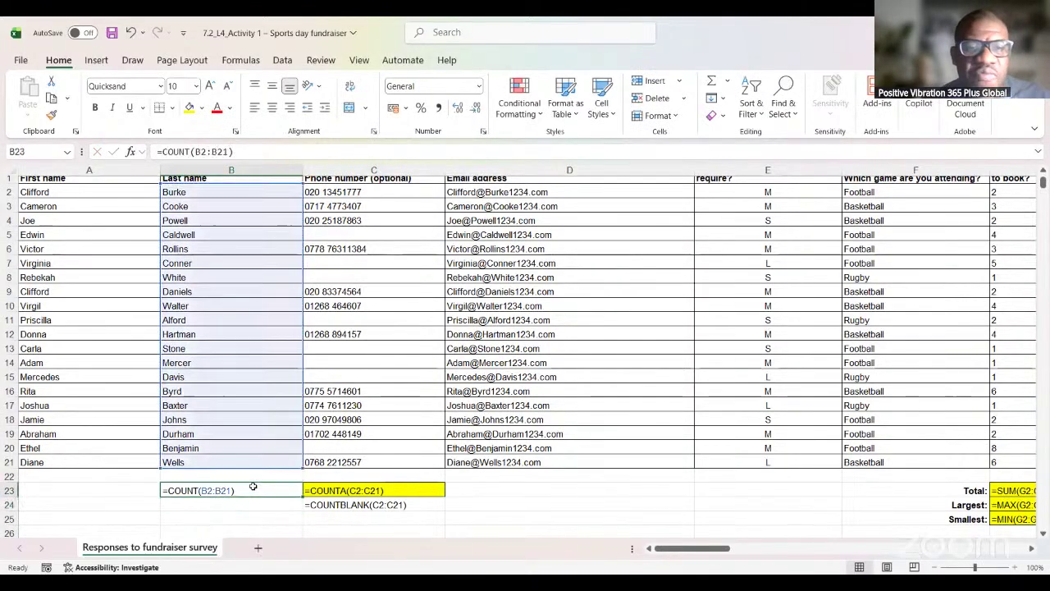
left_click(263, 488)
key("ctrl+grave")
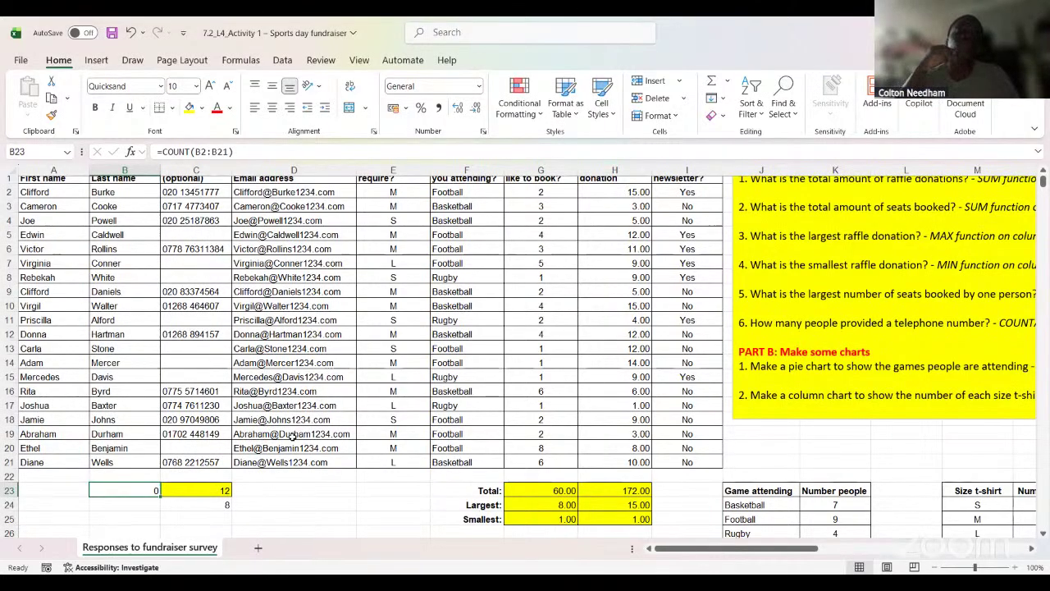
Step: Show the sheet's formulas and apply COUNT to the phone numbers in cell C25 with =COUNT(C2:C20)
key("ctrl+grave")
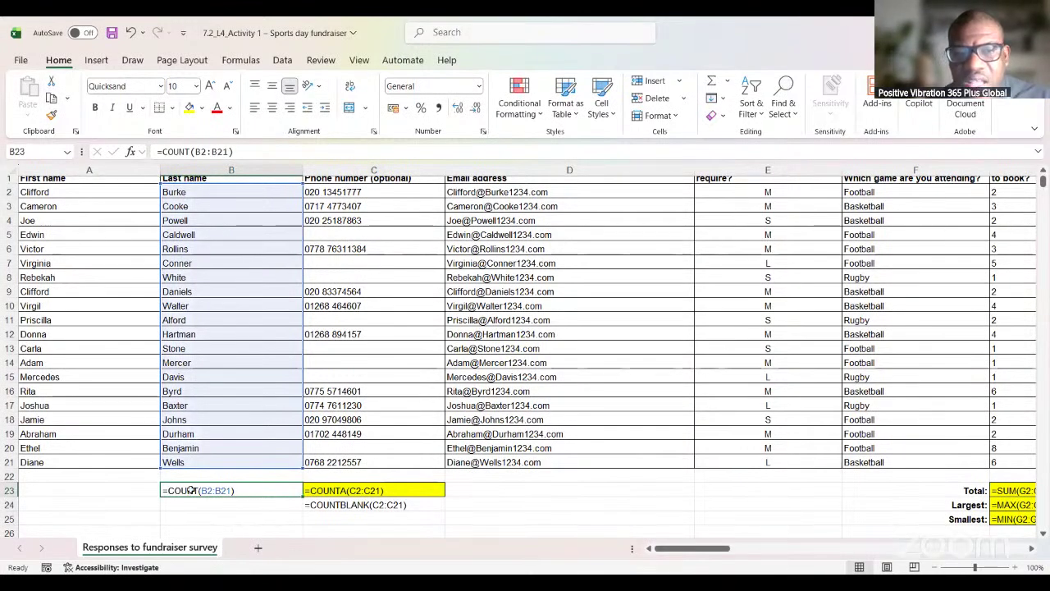
left_click(337, 520)
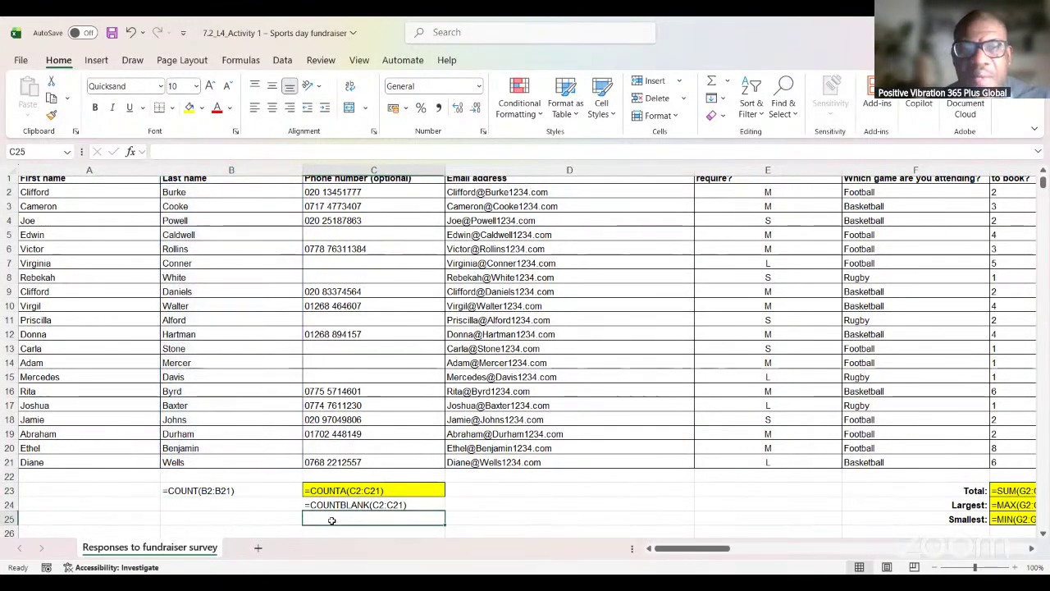
scroll(350, 244, "up", 1)
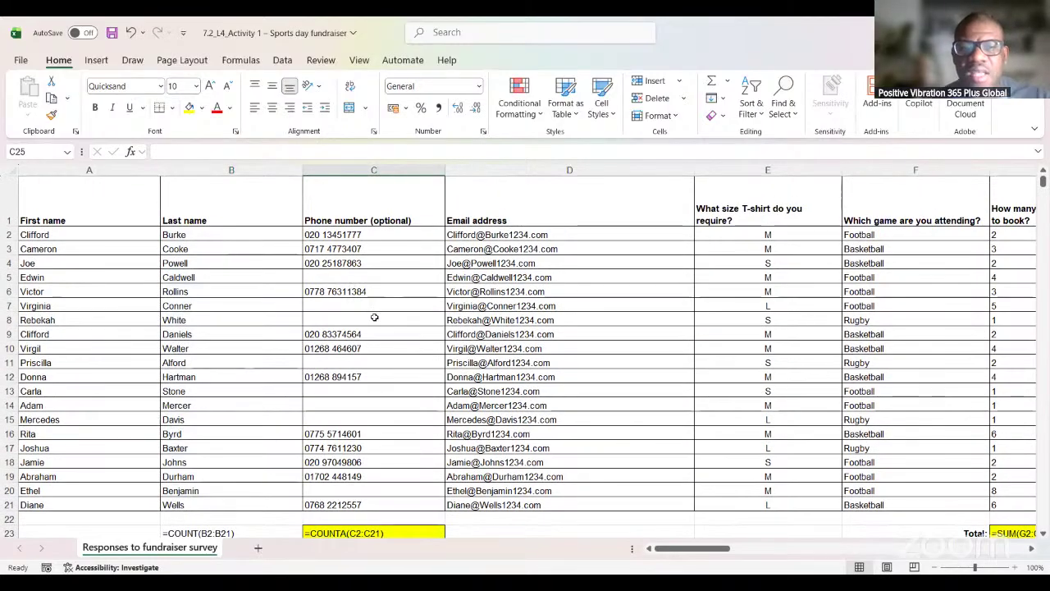
scroll(361, 394, "down", 2)
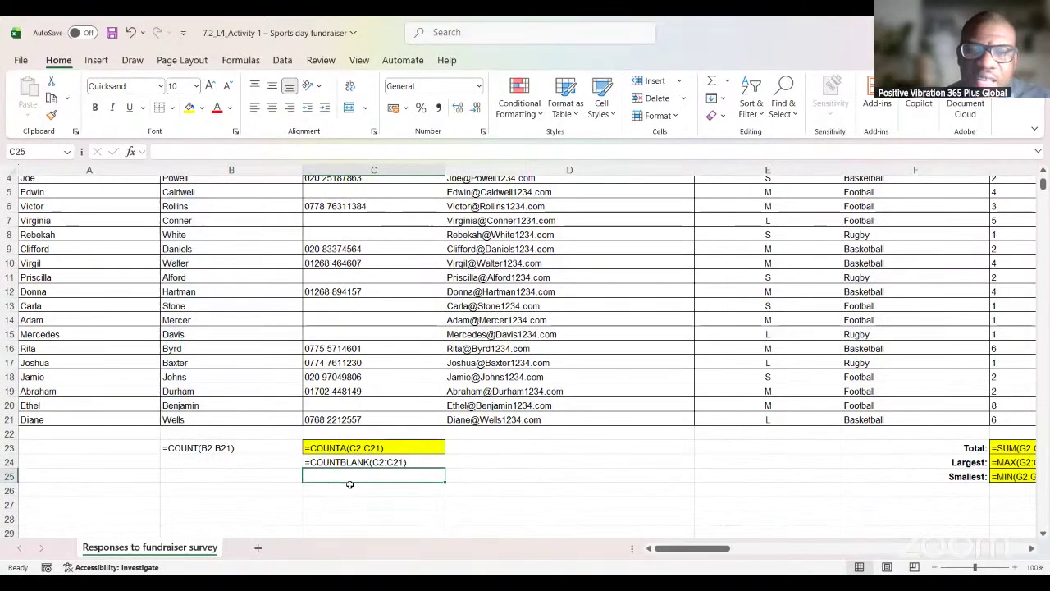
type("=")
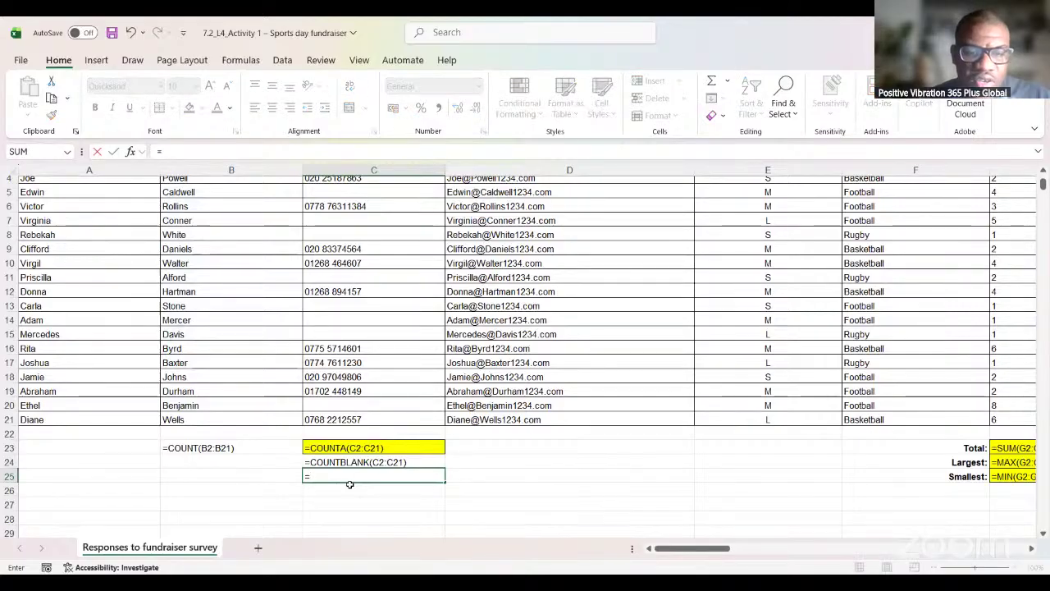
type("count(")
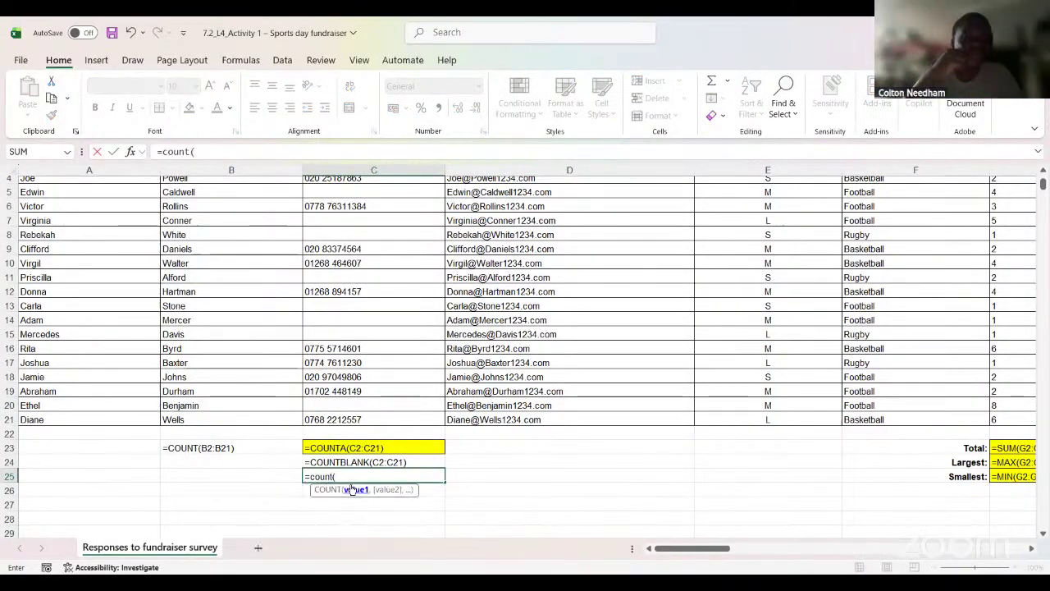
scroll(348, 253, "up", 1)
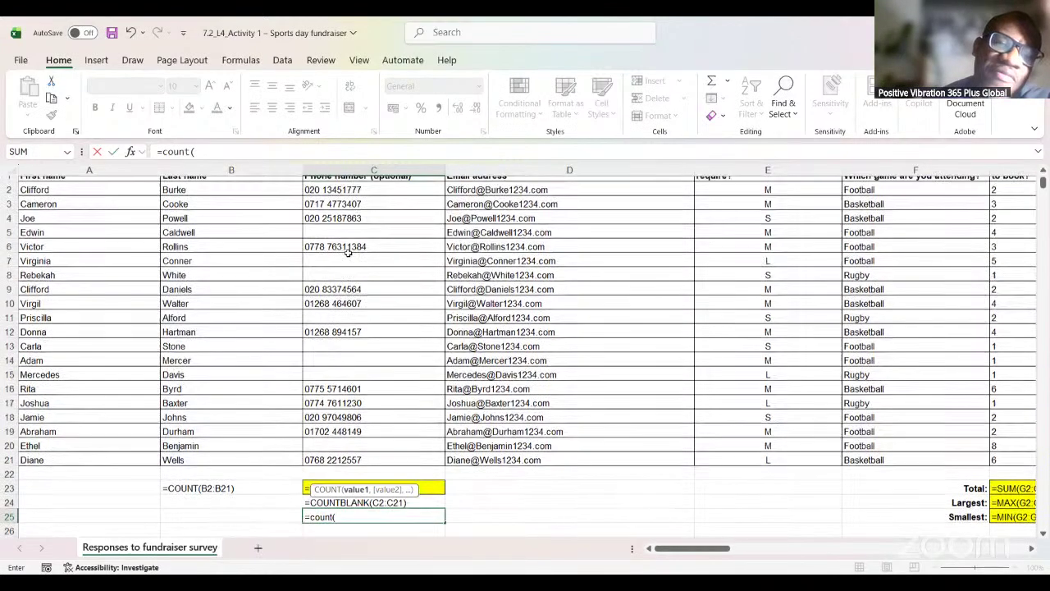
scroll(348, 254, "up", 1)
left_click(360, 235)
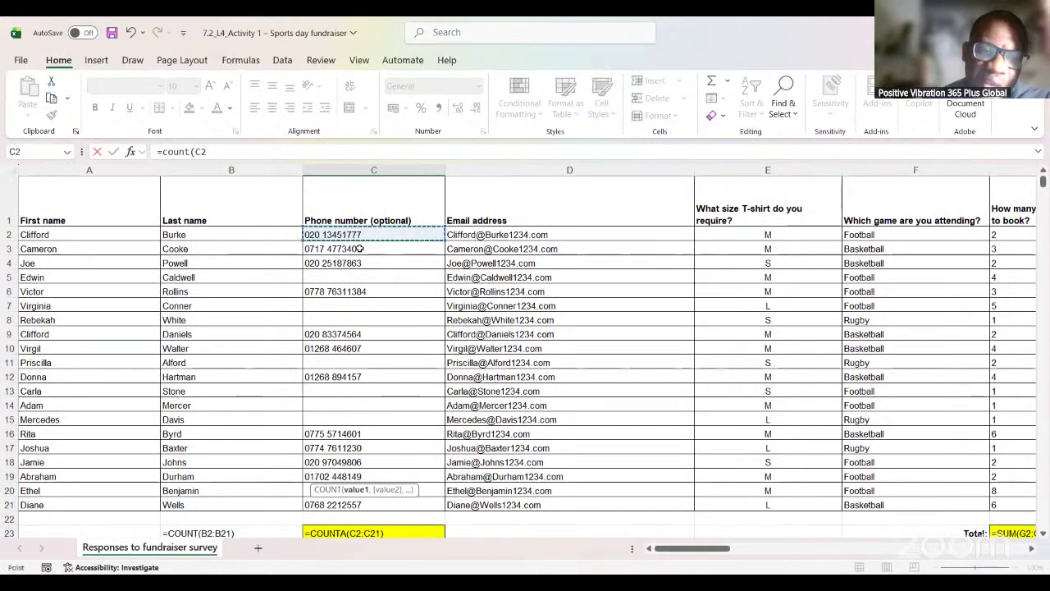
left_click(385, 493, "shift")
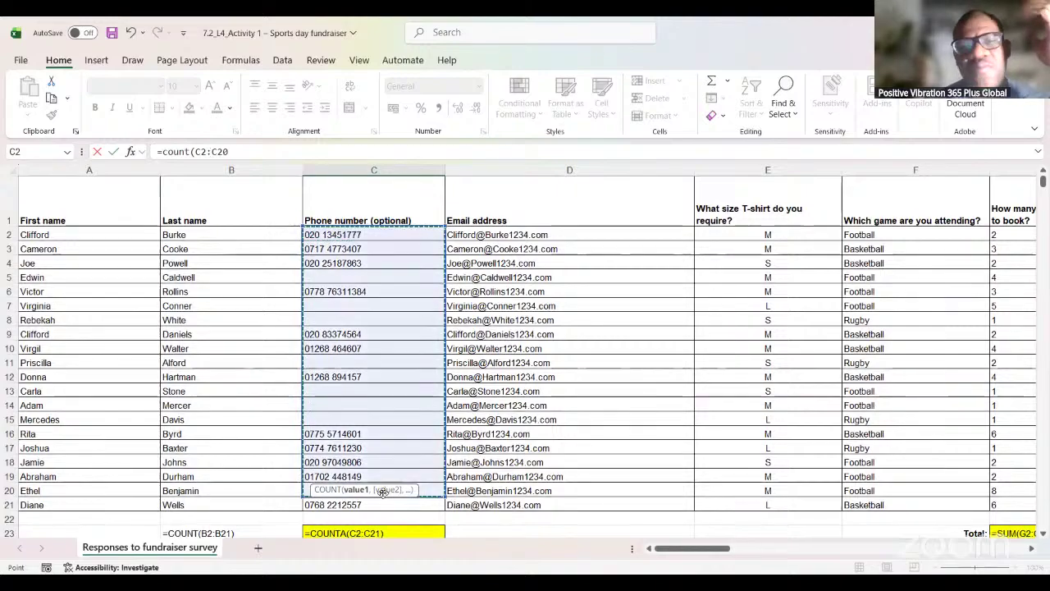
key("Return")
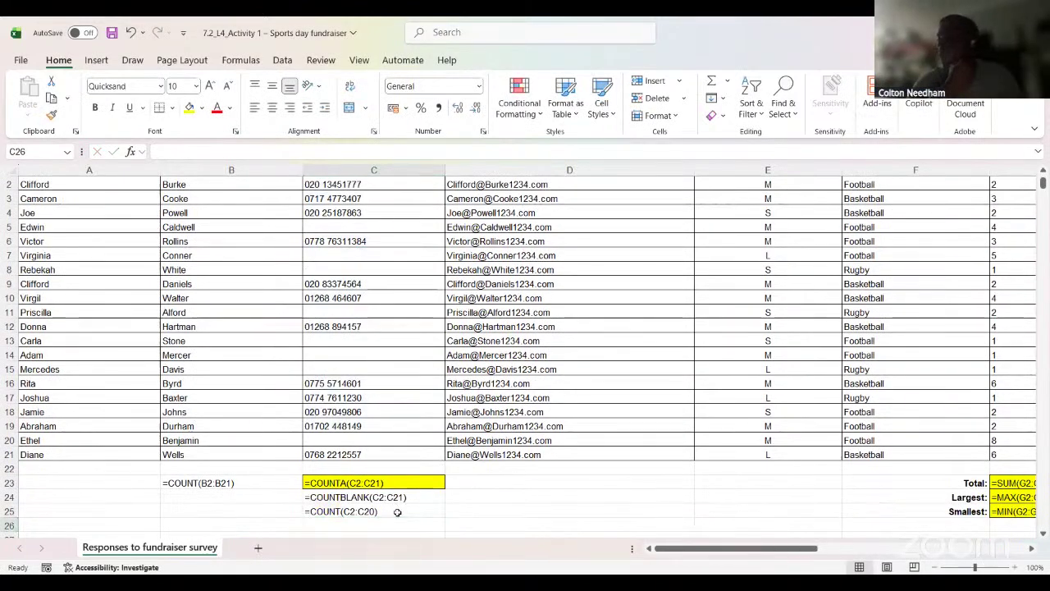
Step: Check the calculated result of the phone number COUNT in C25, and switch the sheet back to showing formulas
key("ctrl+grave")
left_click(217, 512)
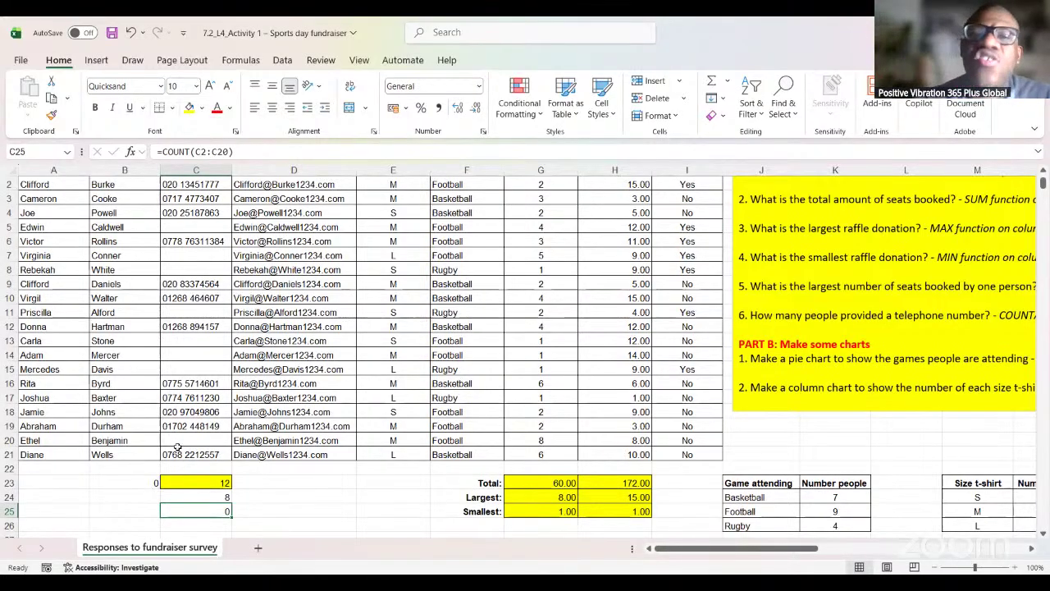
scroll(557, 292, "up", 1)
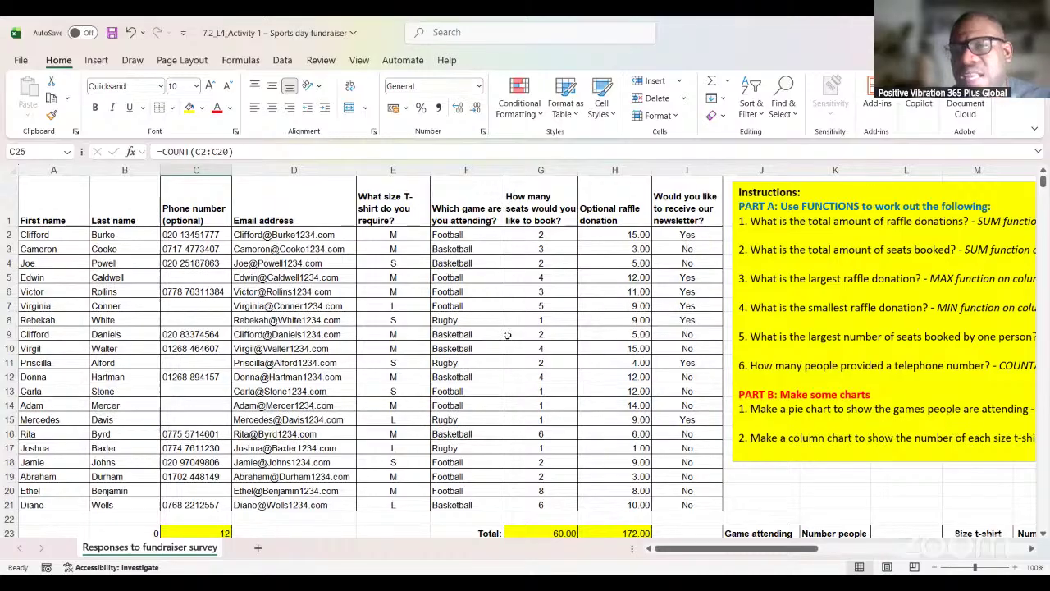
scroll(548, 491, "down", 2)
left_click(535, 465)
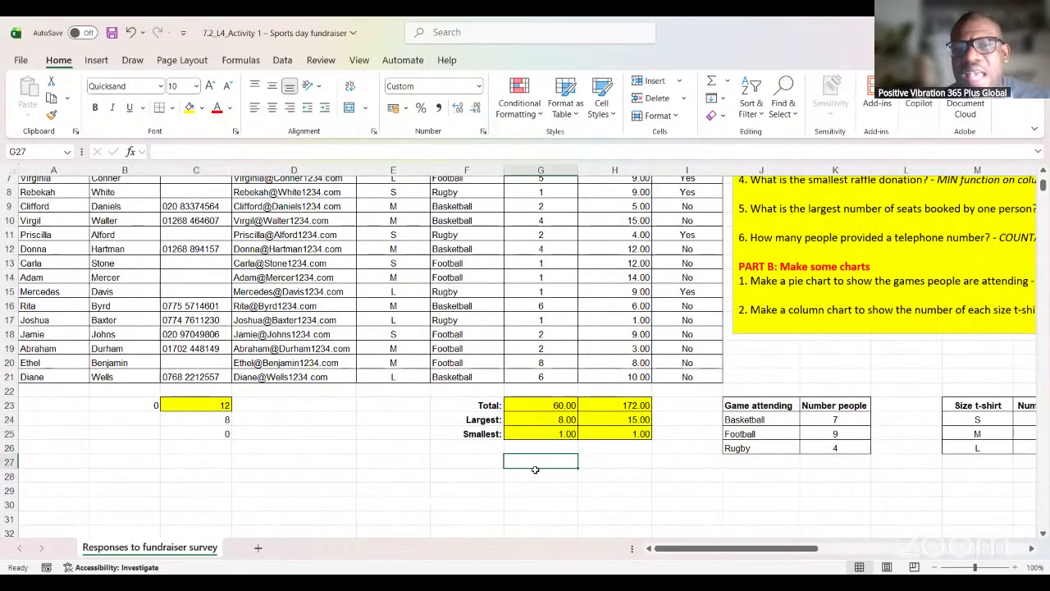
key("ctrl+grave")
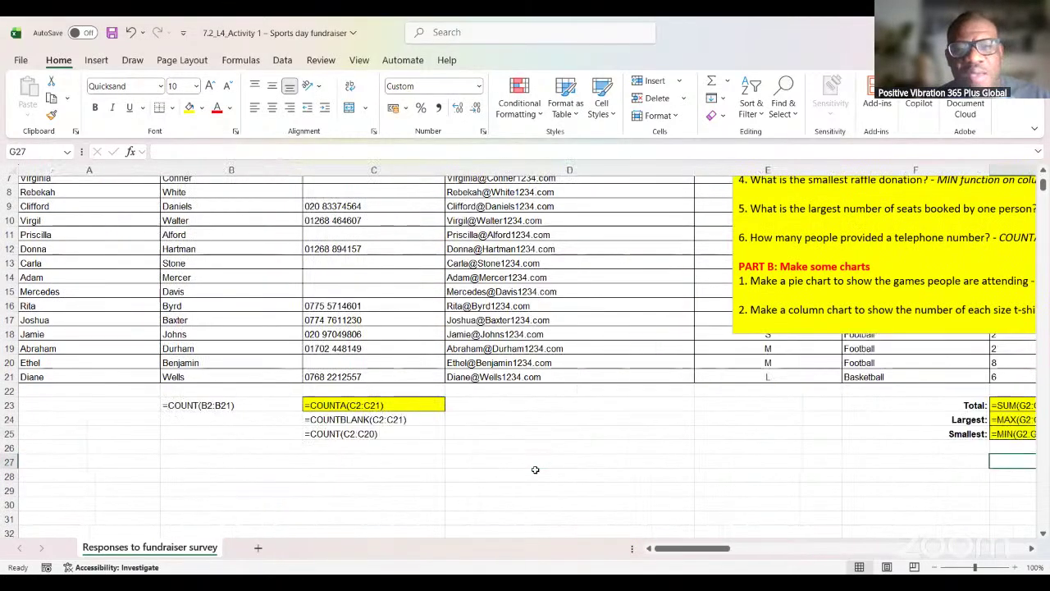
Step: Count the numeric seat bookings in cell G28 with =COUNT(G2:G21), and switch the sheet to showing calculated values
mouse_move(718, 561)
left_mouse_down()
mouse_move(772, 562)
mouse_move(735, 562)
left_mouse_up()
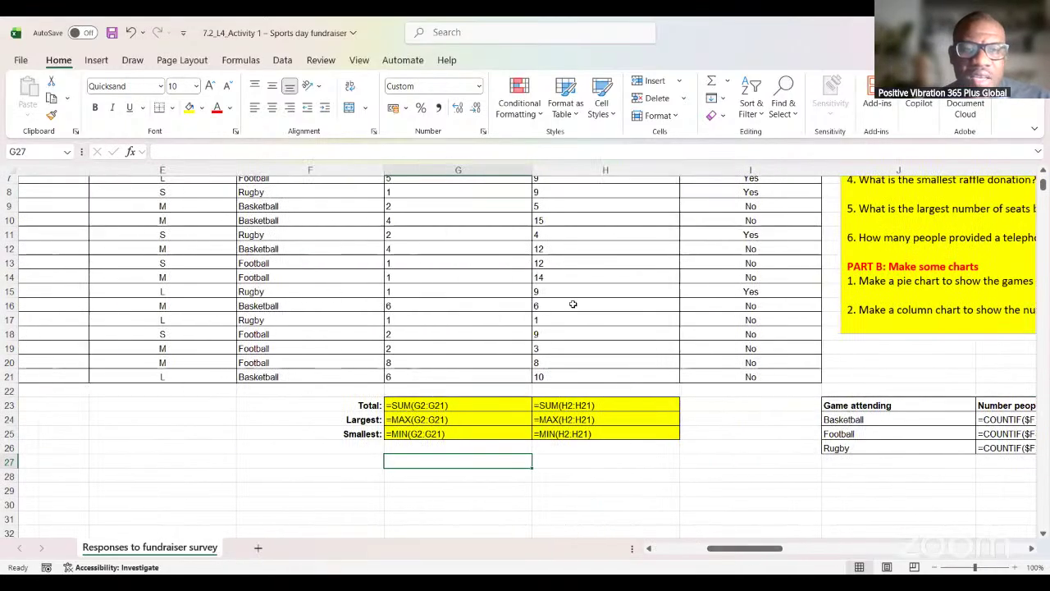
scroll(449, 204, "up", 2)
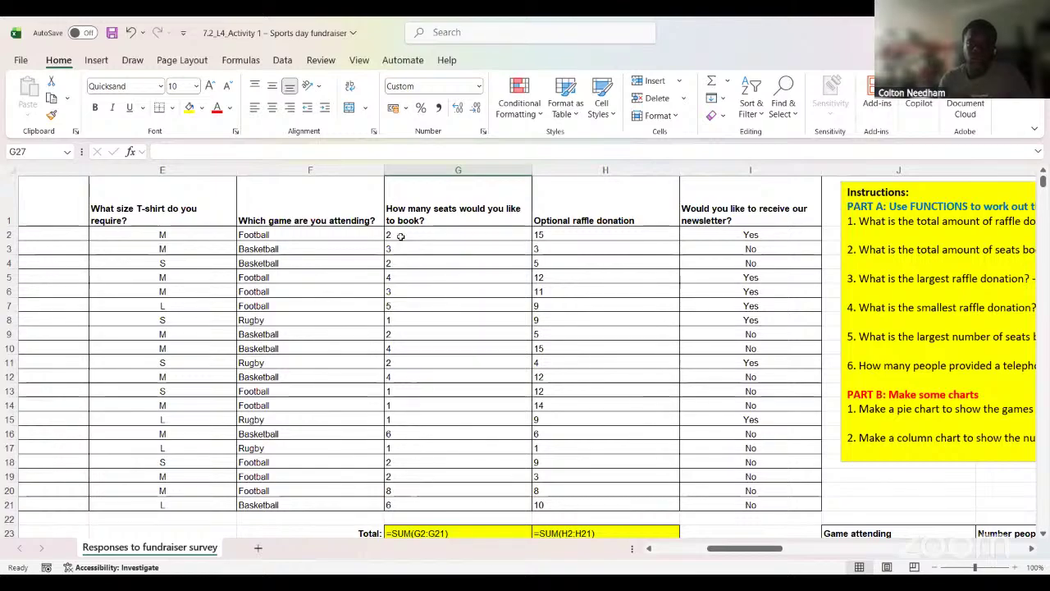
scroll(438, 375, "down", 1)
scroll(420, 504, "down", 2)
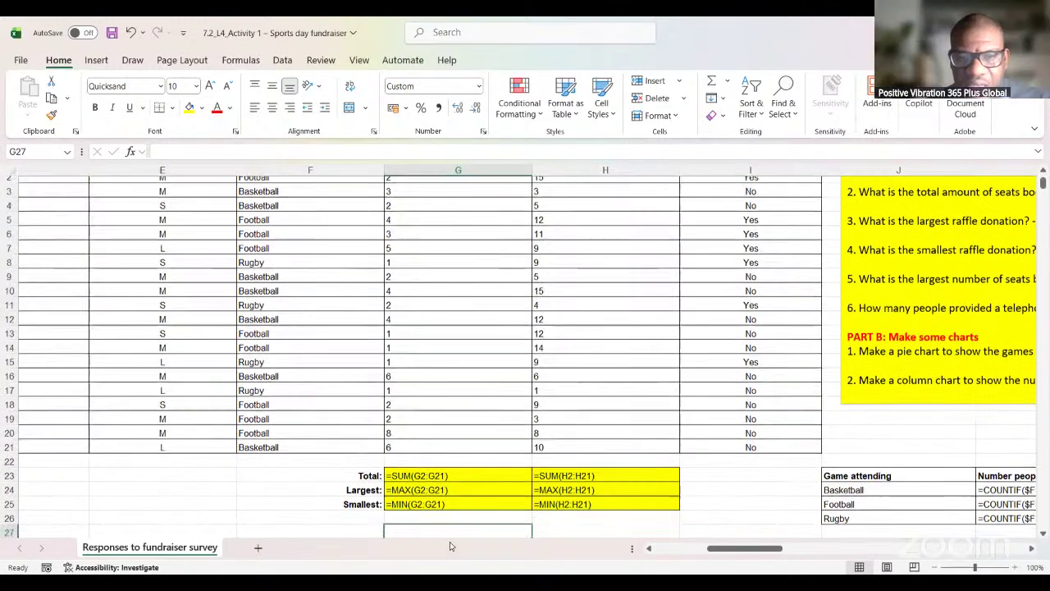
left_click(420, 476)
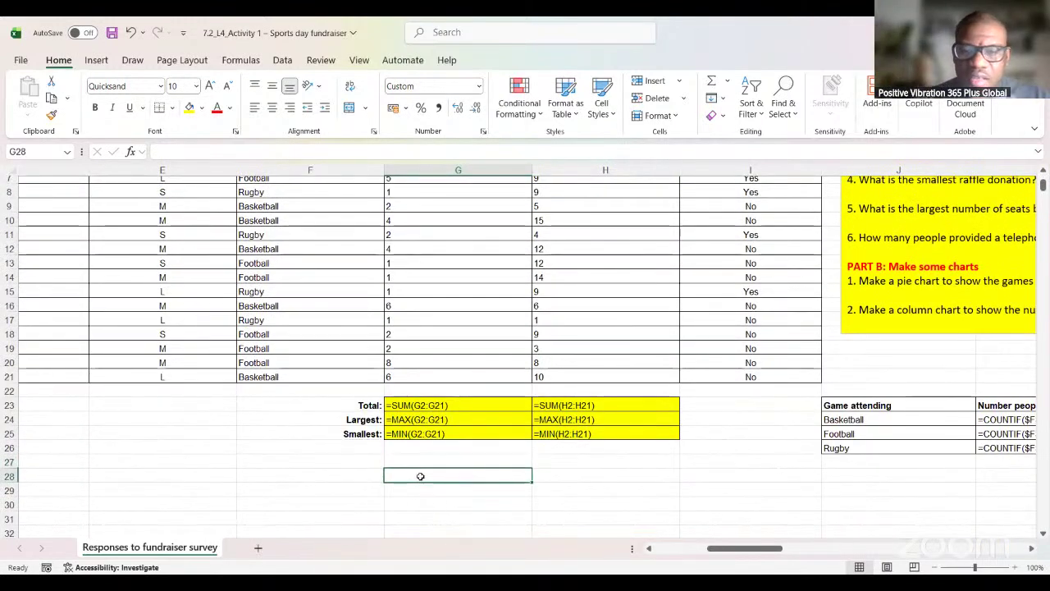
type("=c")
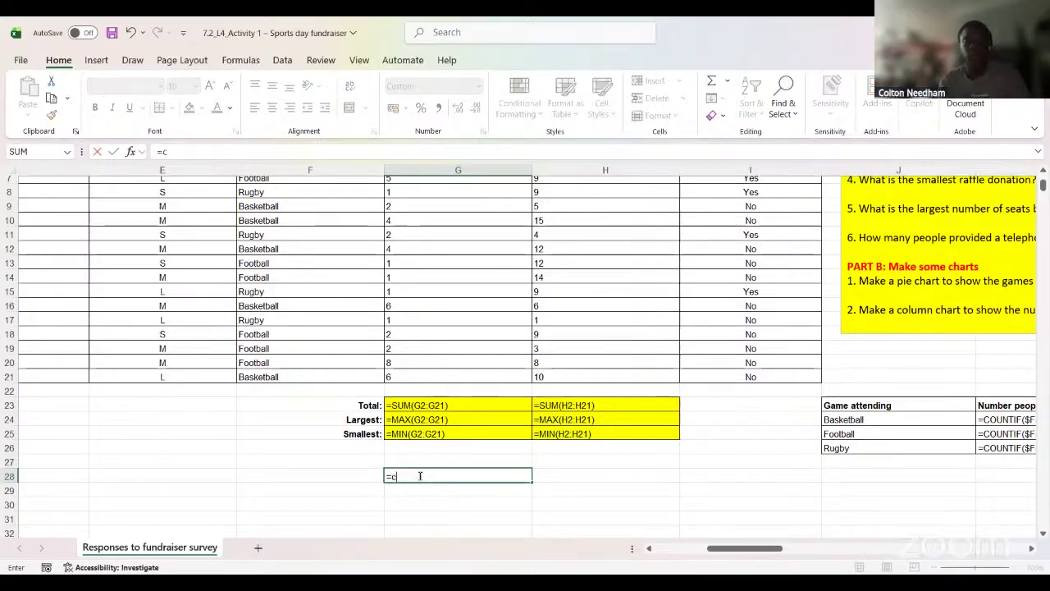
type("ount(")
scroll(518, 230, "up", 3)
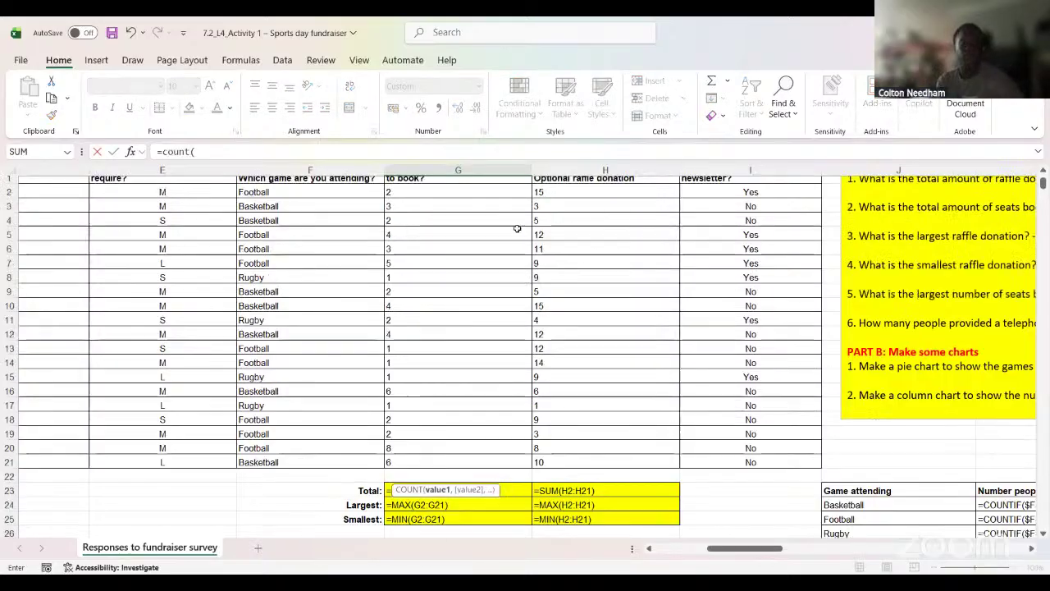
left_click(416, 235)
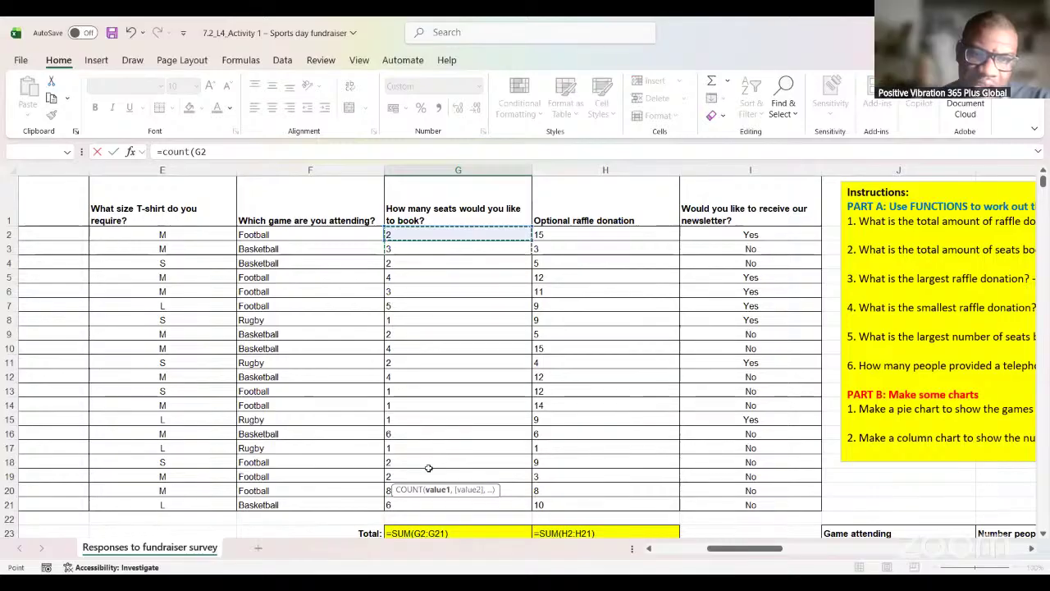
left_click(443, 505, "shift")
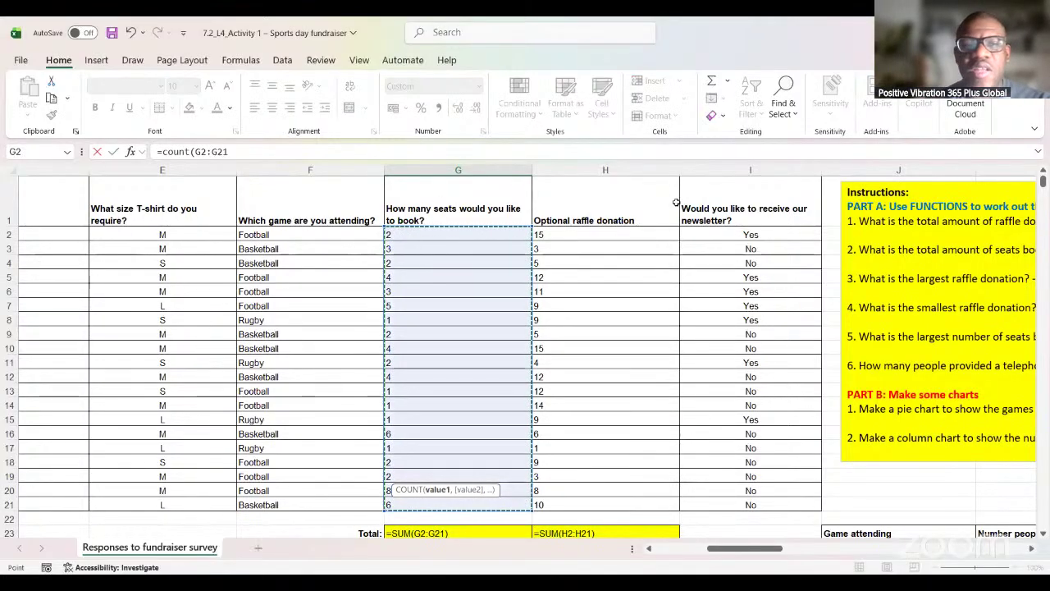
type(")")
key("Return")
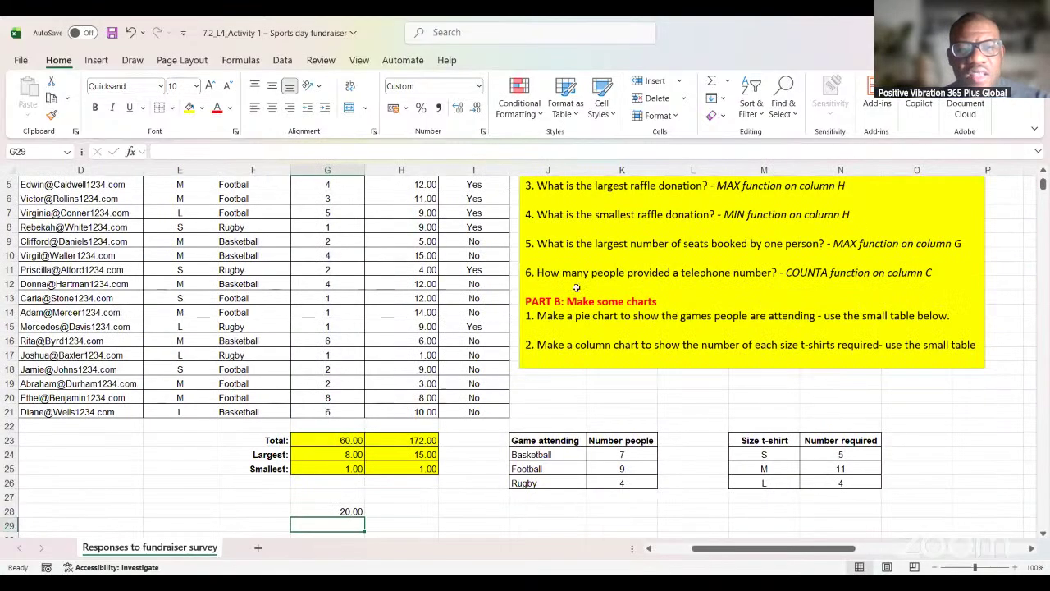
Step: Display the seat booking count in cell G28 without decimal places
scroll(379, 440, "down", 2)
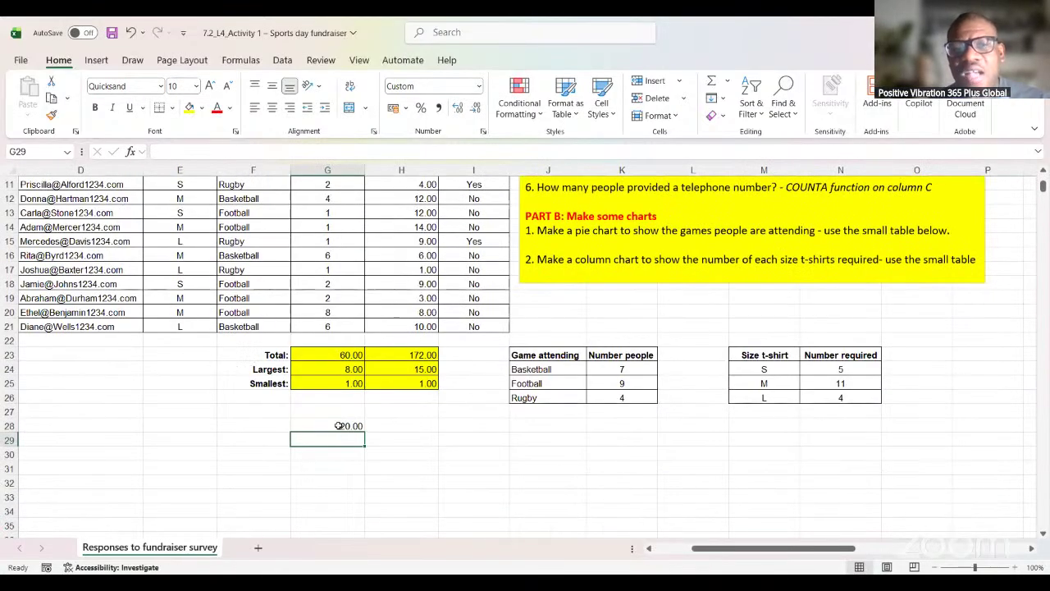
key("Up")
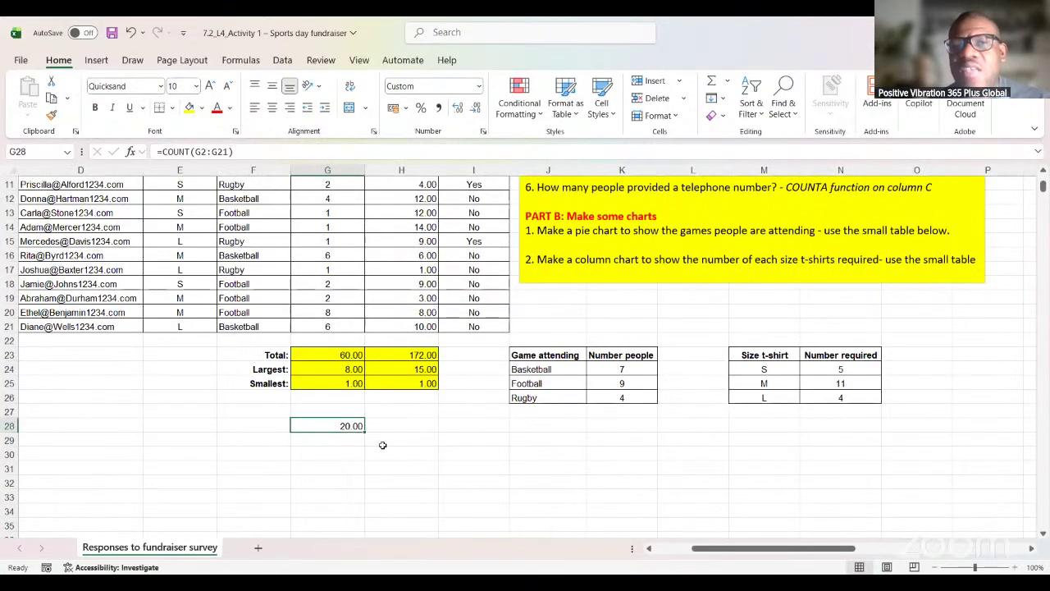
left_click(476, 109)
left_click(476, 109)
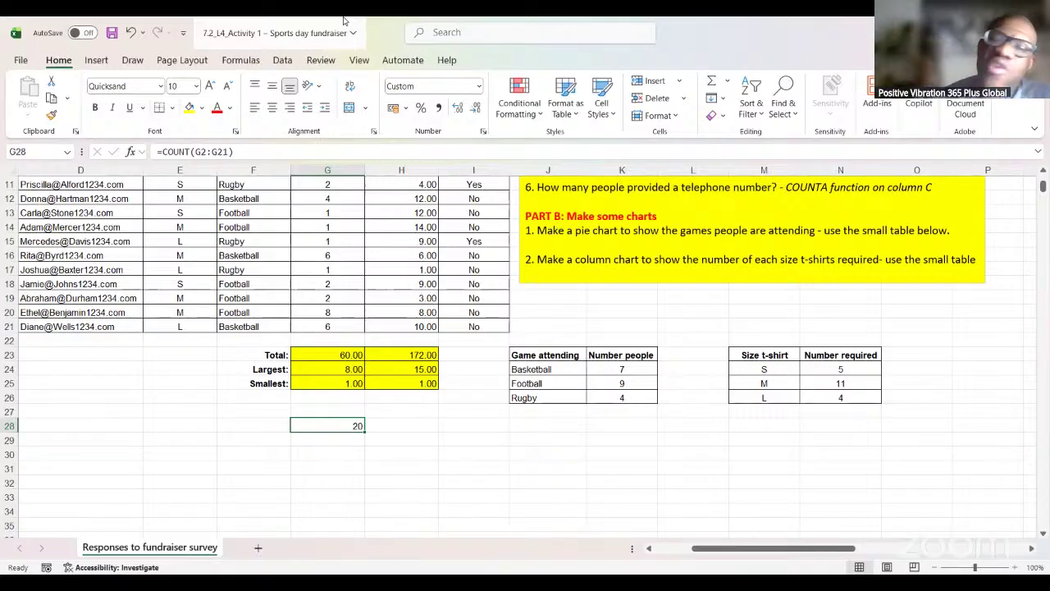
Step: Compare the phone number COUNT in C25 with the seat booking COUNT in G28, first as values and with formulas shown
key("Left")
key("Left")
key("Left")
key("Left")
key("Left")
key("Left")
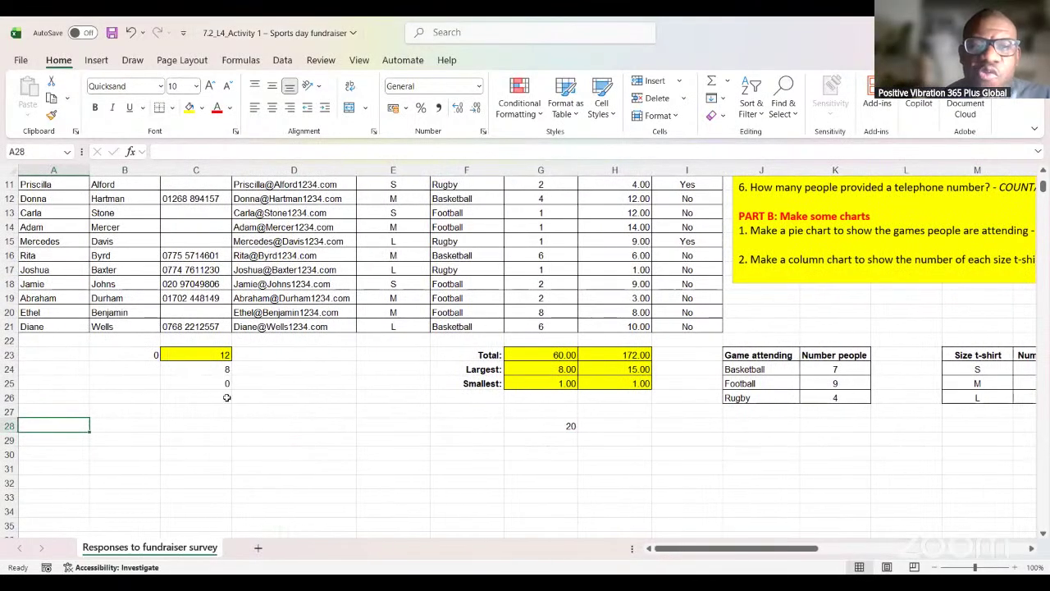
left_click(208, 380)
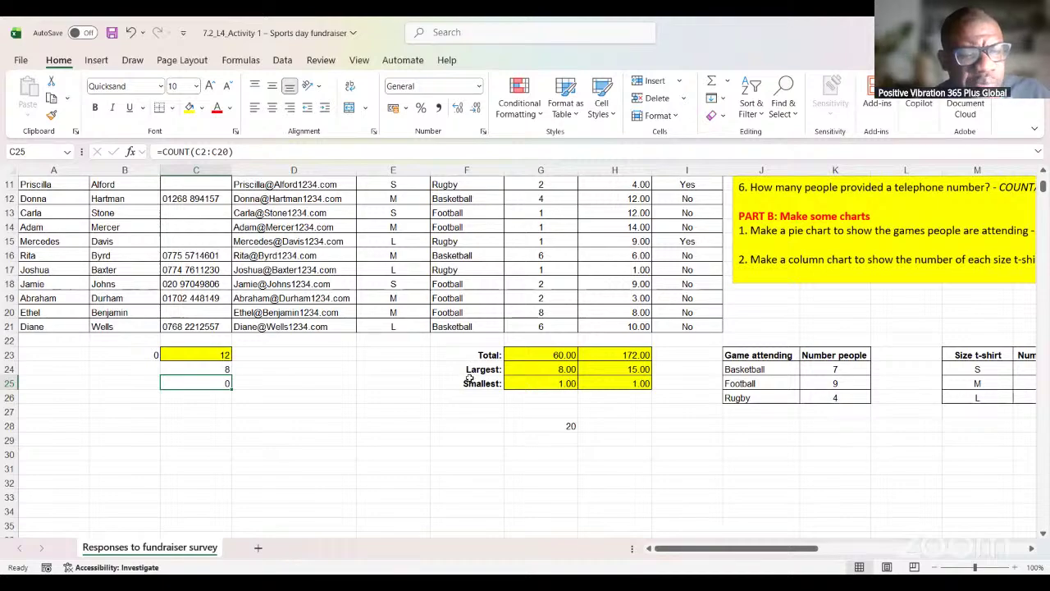
key("ctrl+grave")
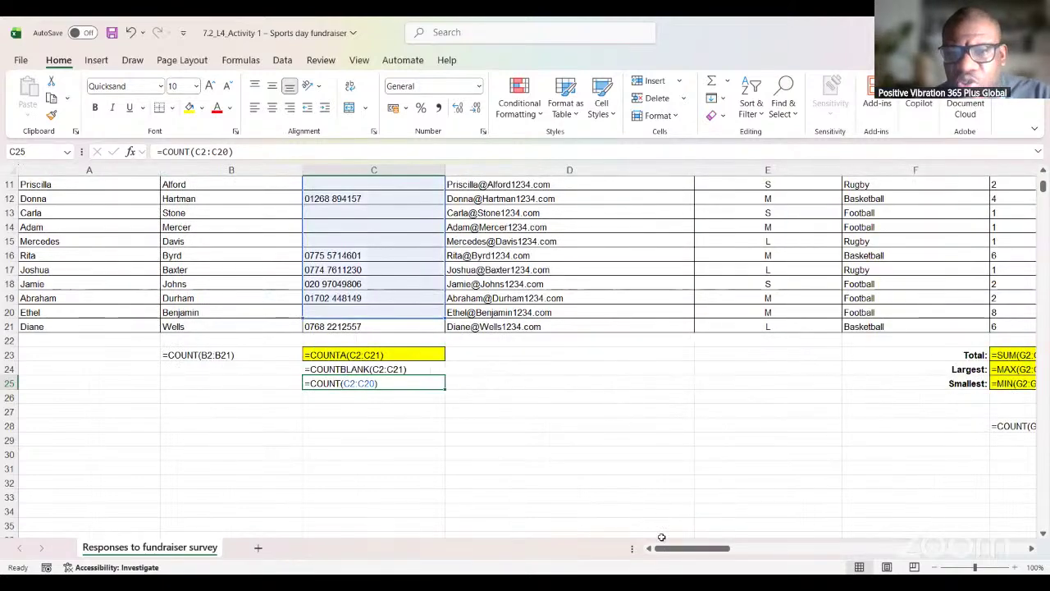
left_click_drag(690, 548, 763, 546)
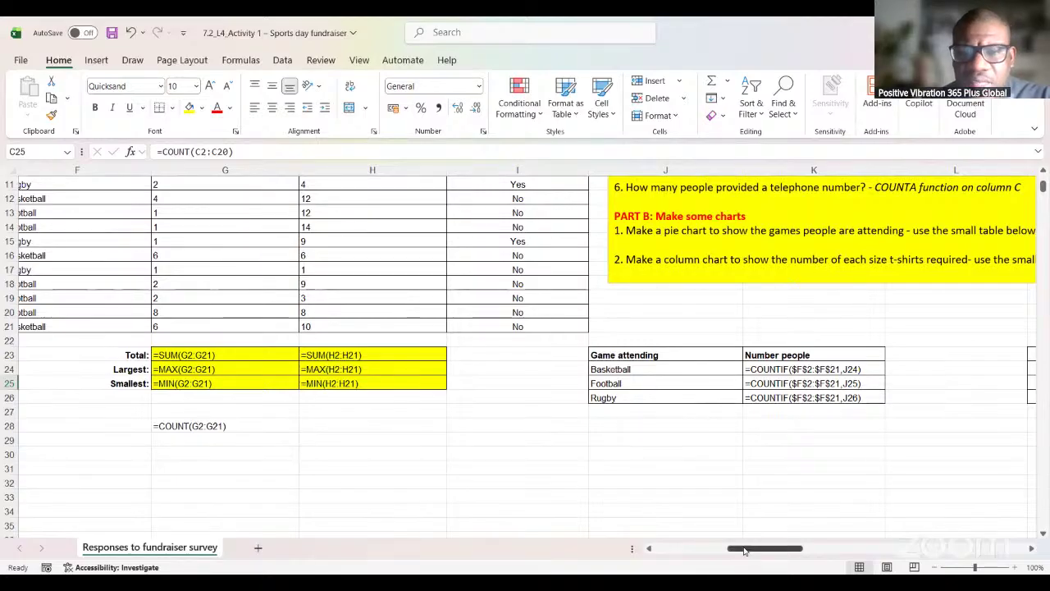
left_click_drag(745, 548, 665, 551)
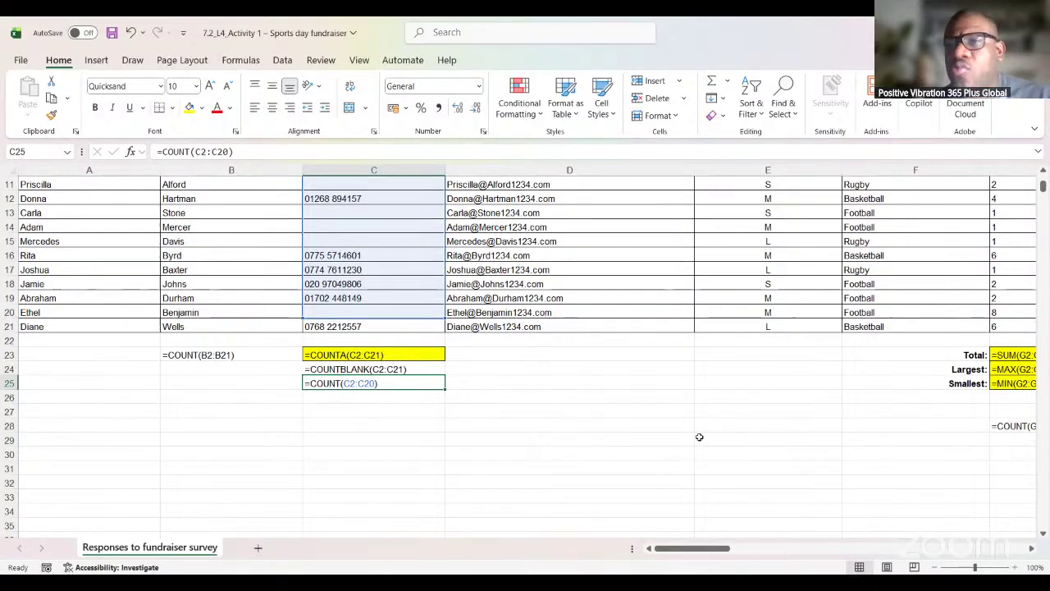
Step: Count the non-empty seat bookings in cell G29 with =COUNTA(G2:G21), and switch the sheet to showing calculated values
left_click_drag(714, 548, 754, 548)
left_click(580, 441)
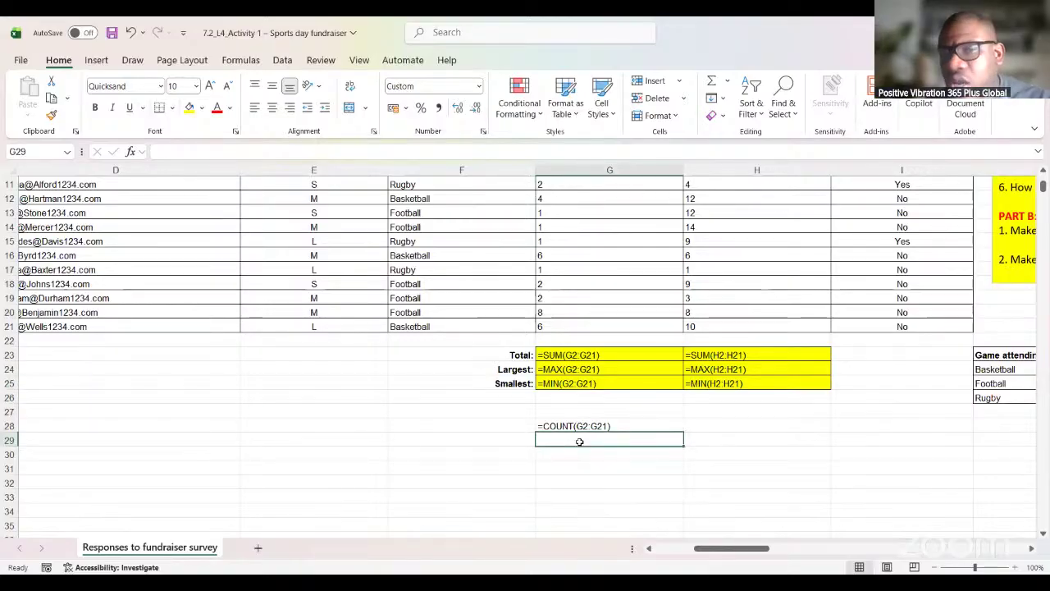
scroll(580, 442, "up", 3)
scroll(584, 358, "up", 1)
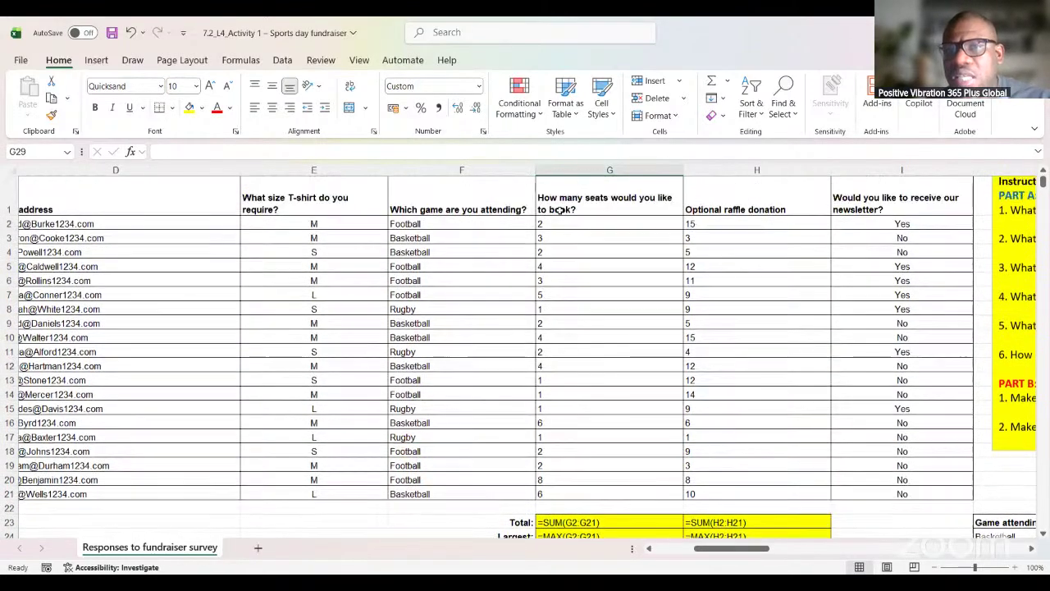
scroll(615, 506, "down", 3)
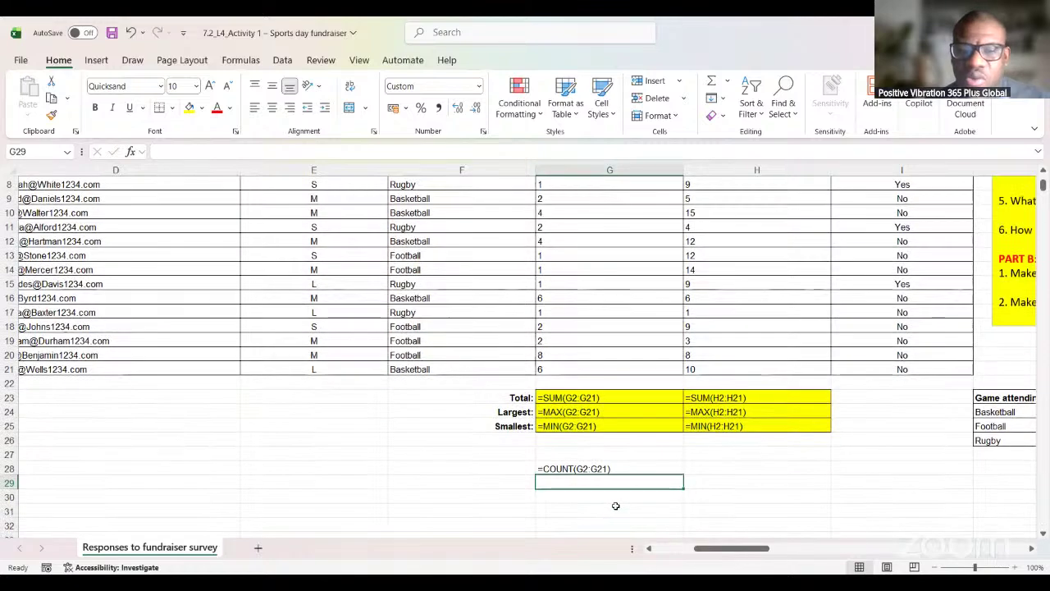
type("=")
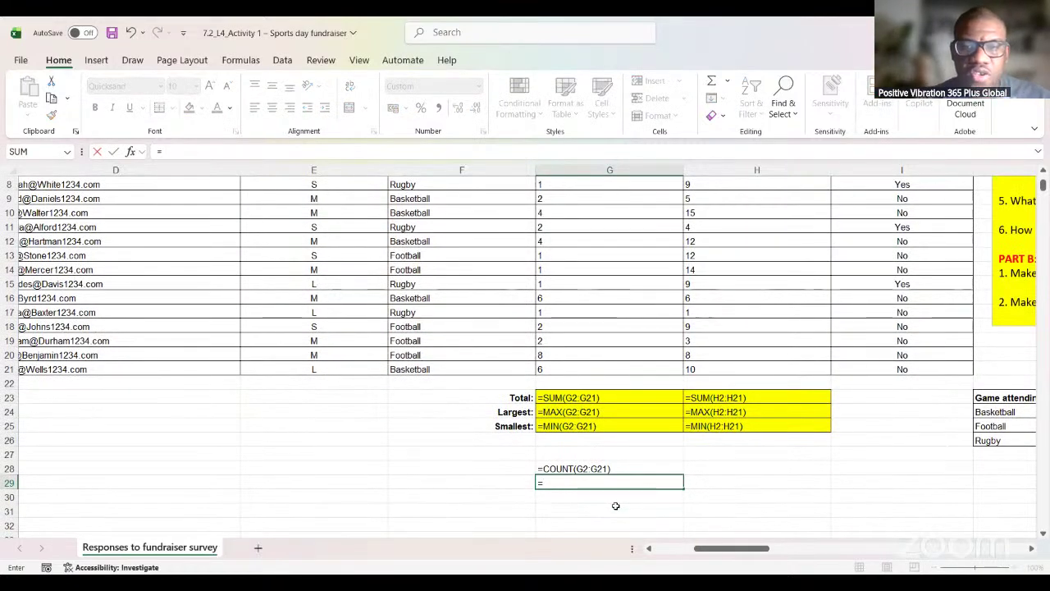
type("counta(")
scroll(529, 303, "up", 1)
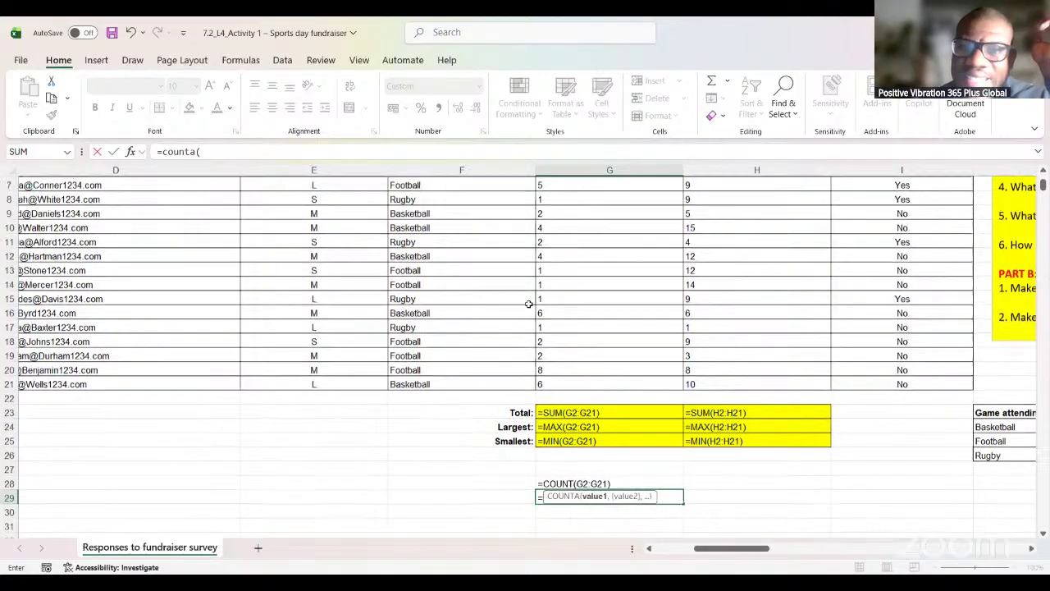
scroll(529, 303, "up", 2)
left_click(579, 235)
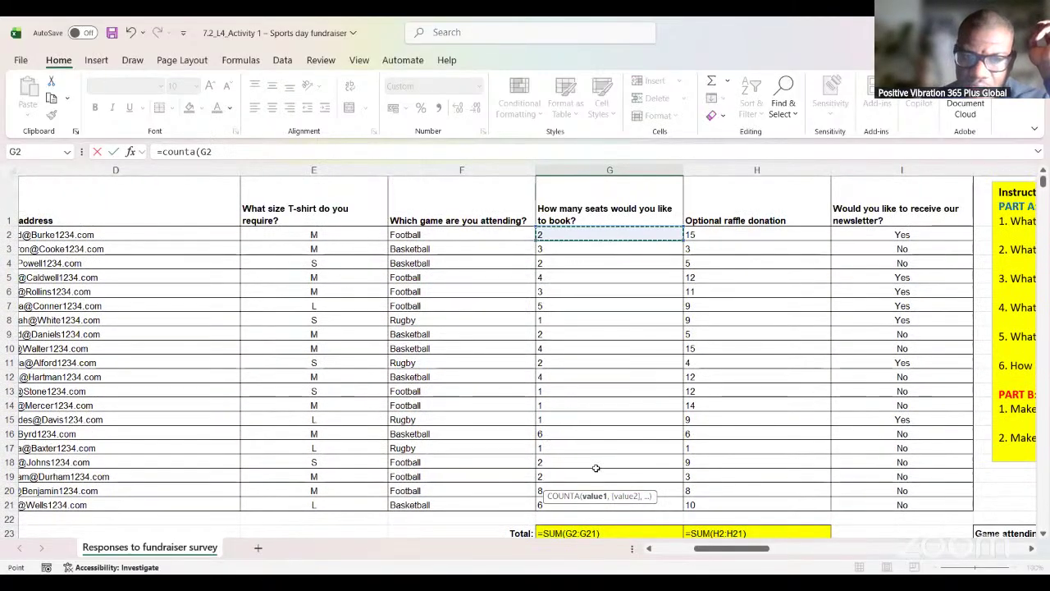
left_click(599, 504, "shift")
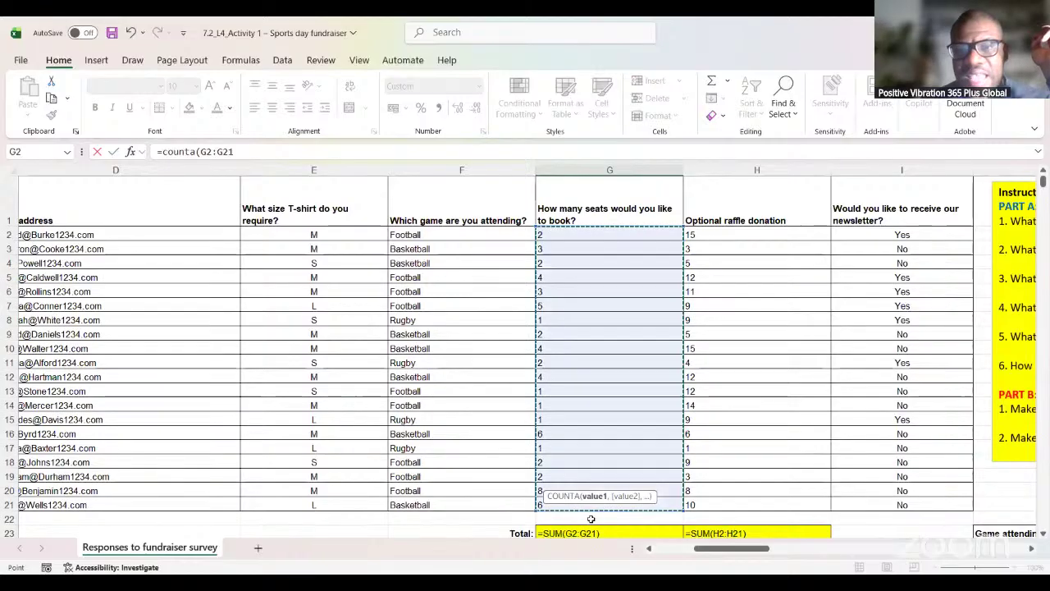
key("Return")
key("ctrl+grave")
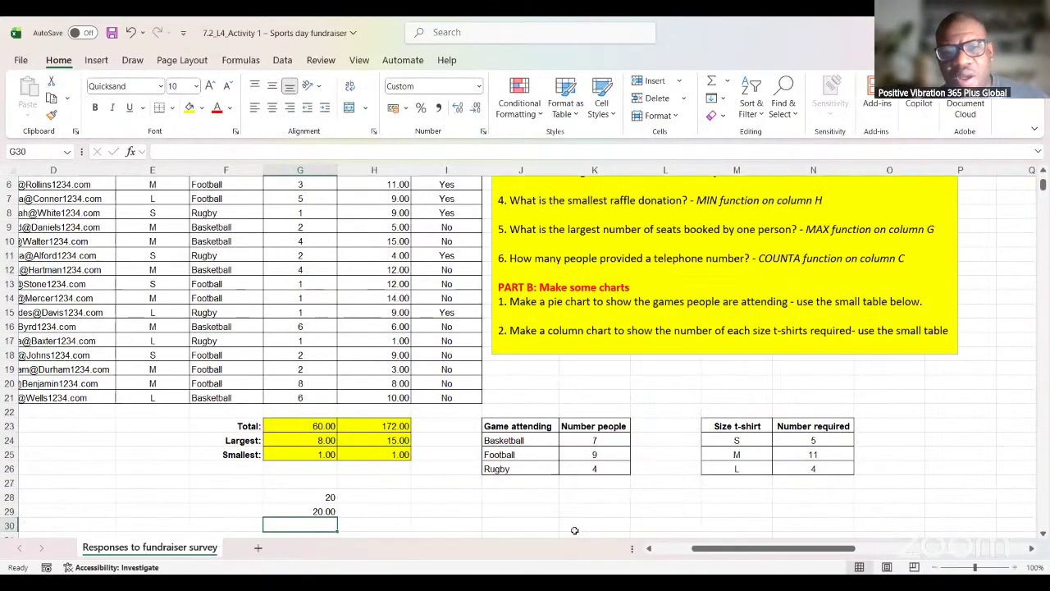
Step: Display the COUNTA result in cell G29 without decimal places
left_click(318, 510)
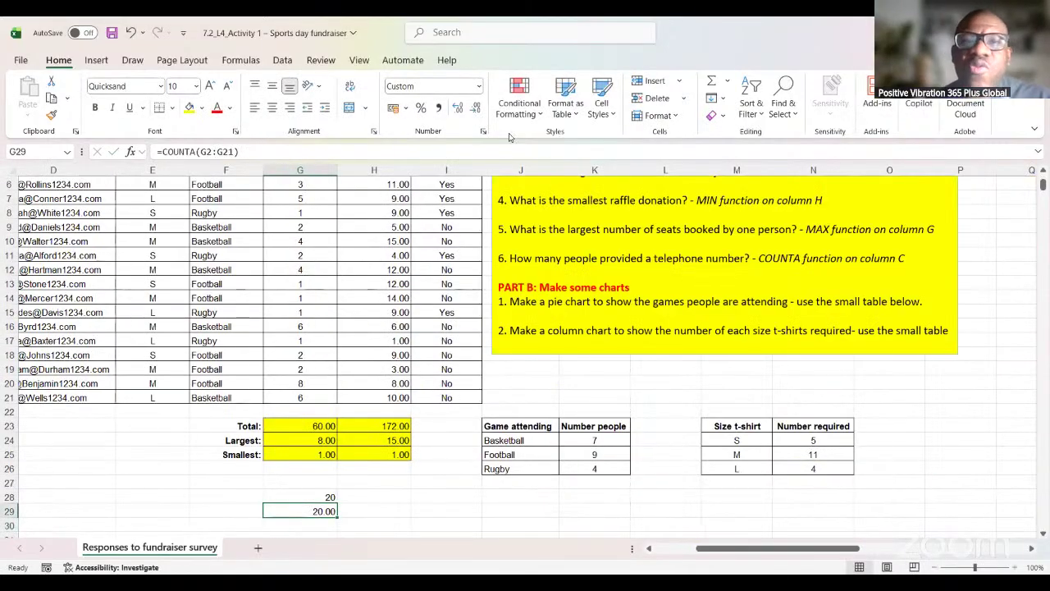
left_click(475, 109)
left_click(474, 109)
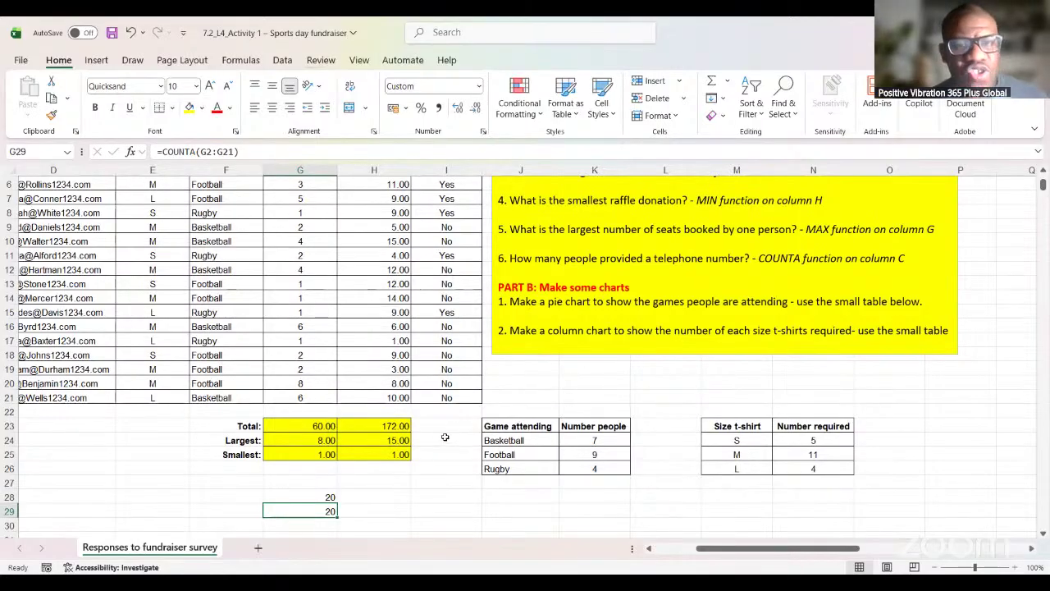
Step: Examine the survey columns, the two seat booking counts, the Part B chart instructions and the small summary tables
scroll(445, 436, "up", 2)
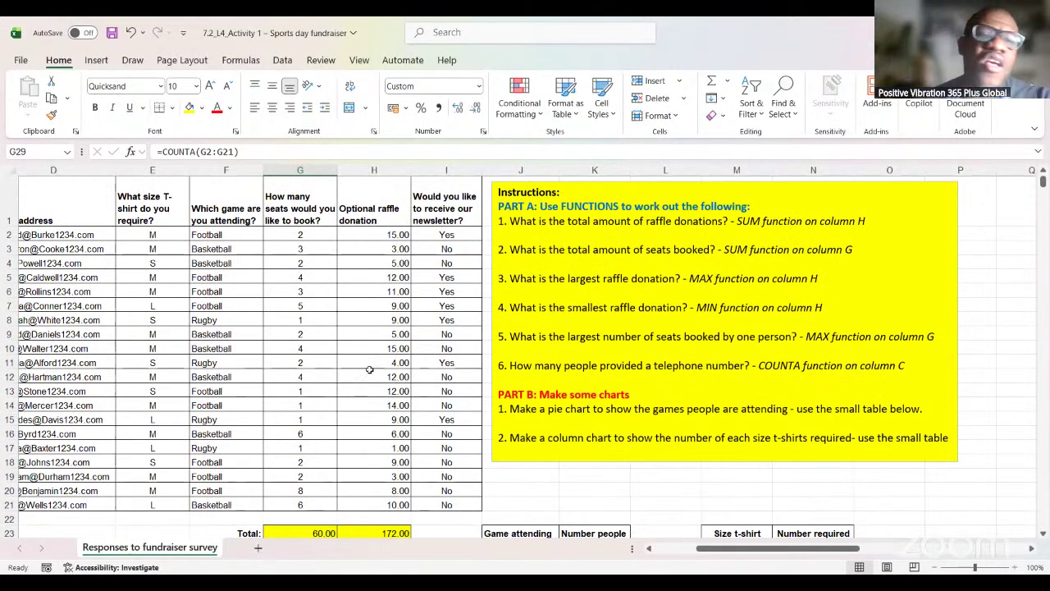
scroll(361, 369, "down", 3)
scroll(151, 293, "up", 1)
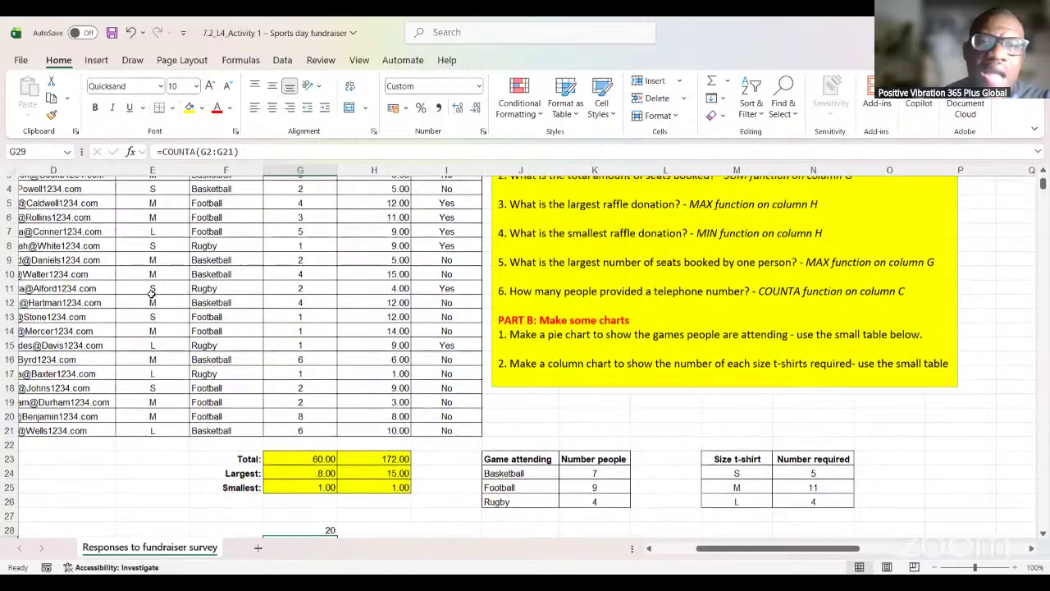
scroll(152, 293, "up", 1)
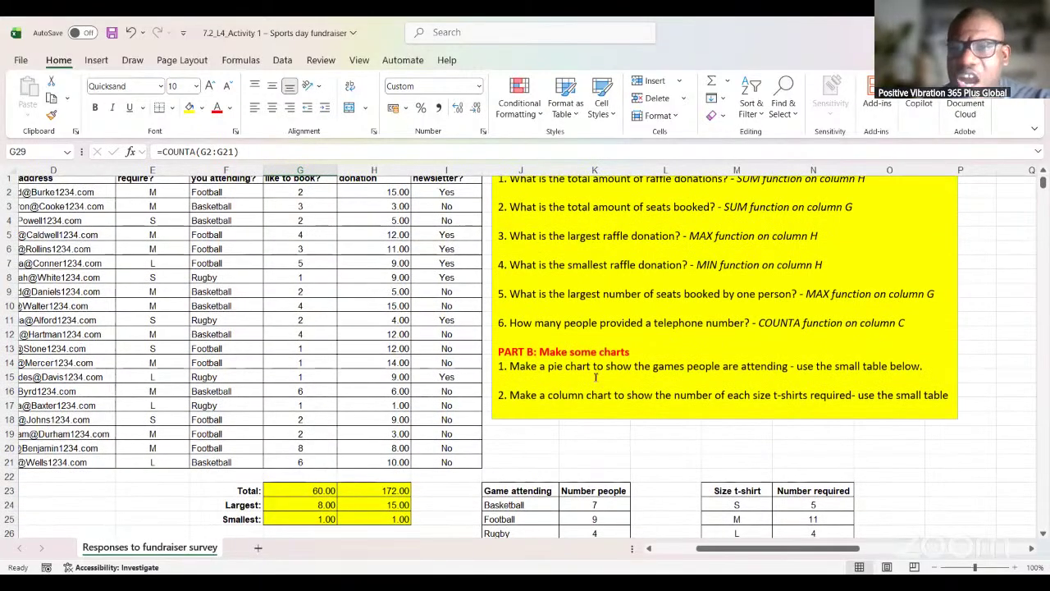
scroll(238, 340, "up", 1)
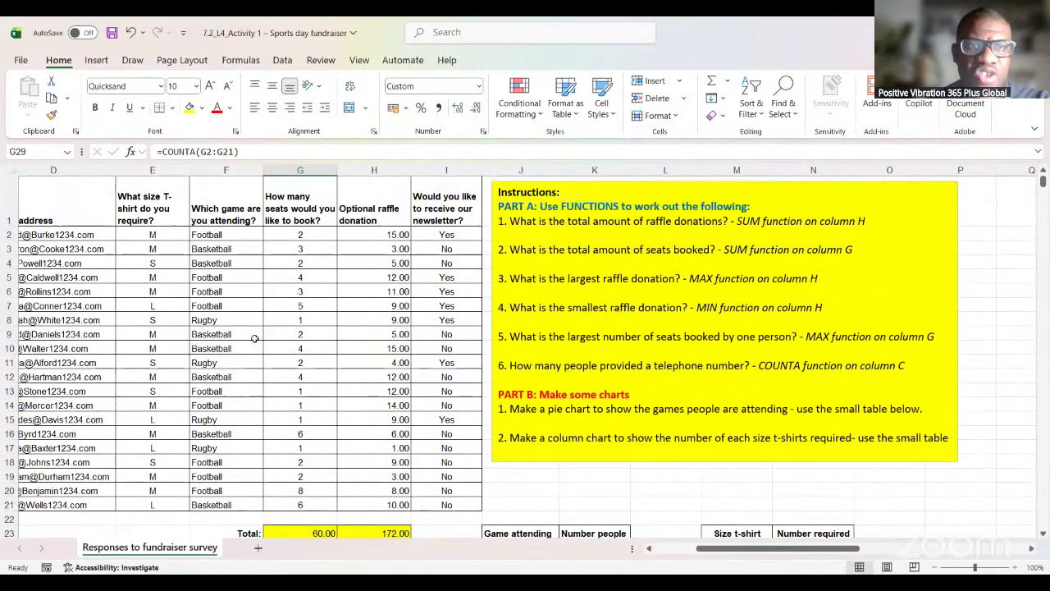
scroll(263, 337, "down", 3)
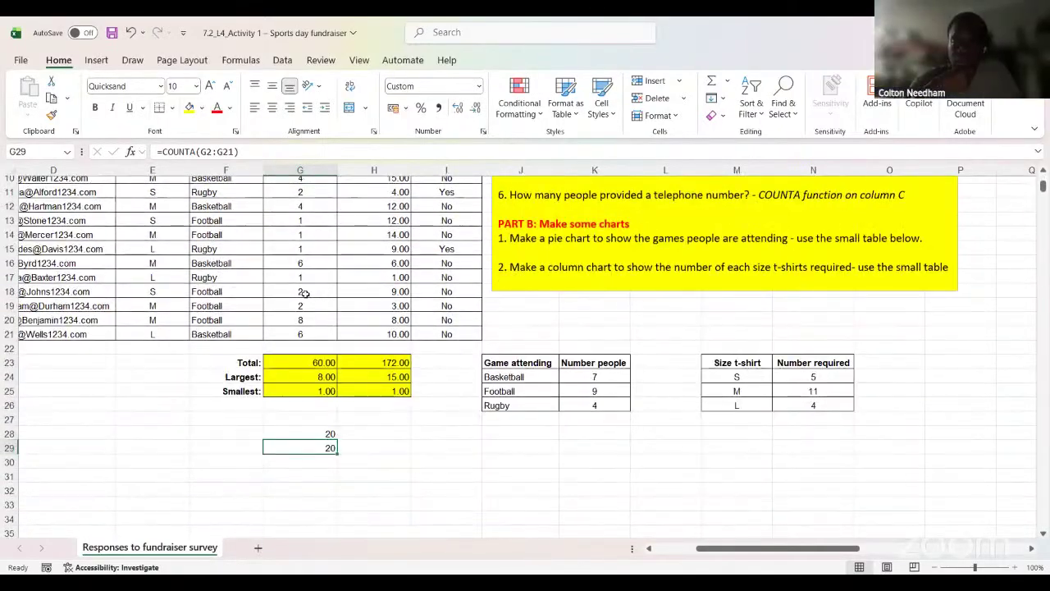
scroll(304, 293, "down", 2)
scroll(351, 311, "up", 3)
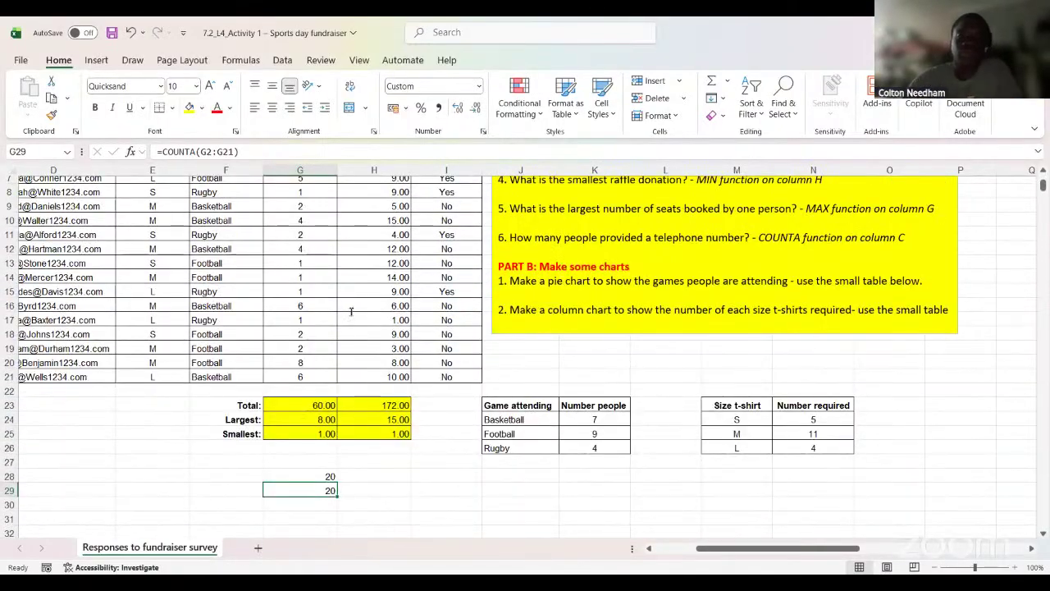
scroll(351, 311, "up", 2)
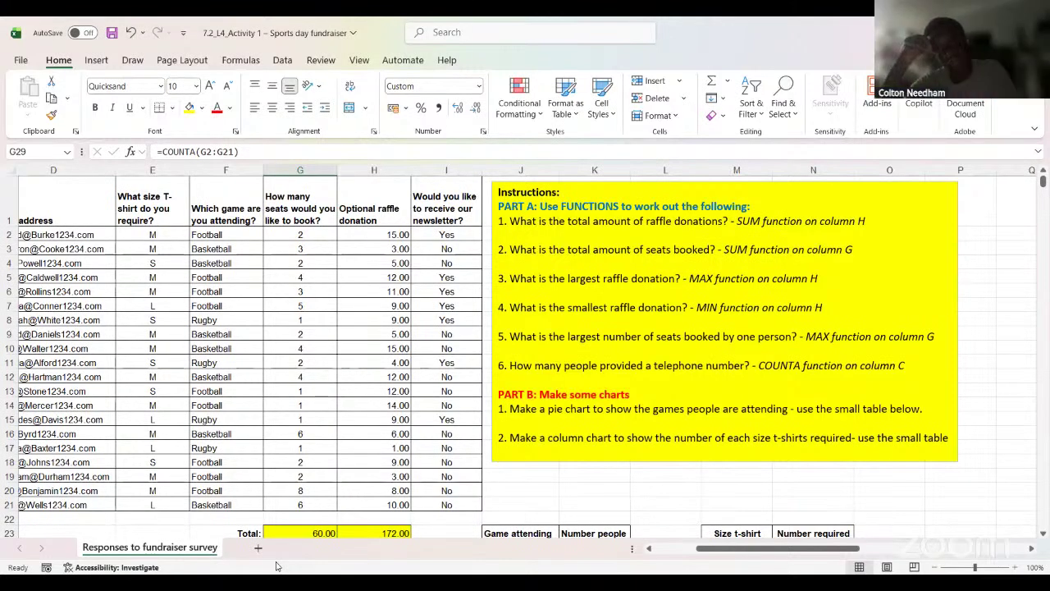
scroll(550, 494, "down", 1)
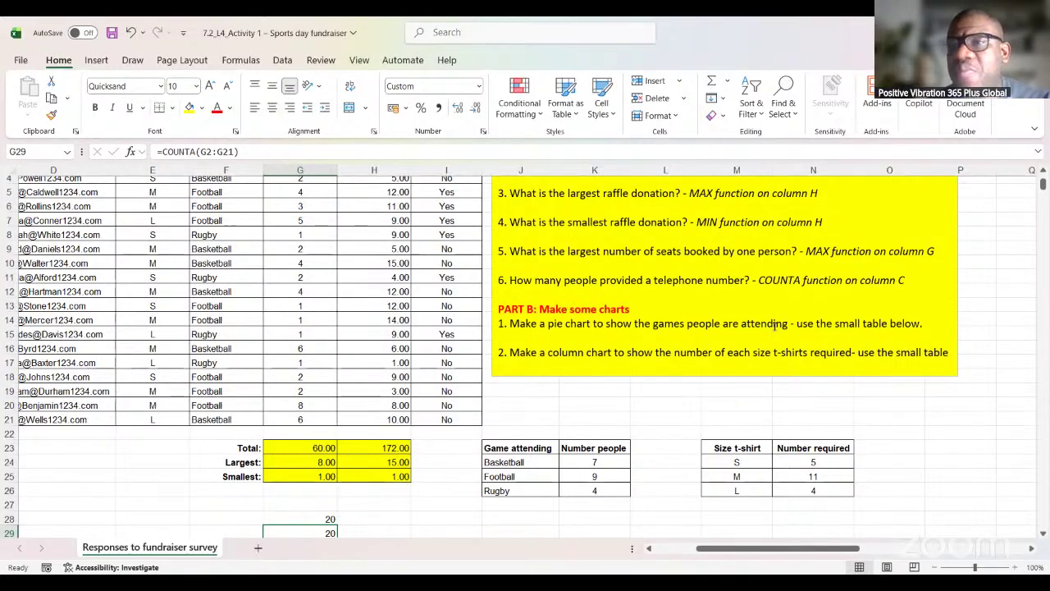
Step: Insert a 2-D pie chart of the games people are attending from the table in J23:K26
left_click(587, 519)
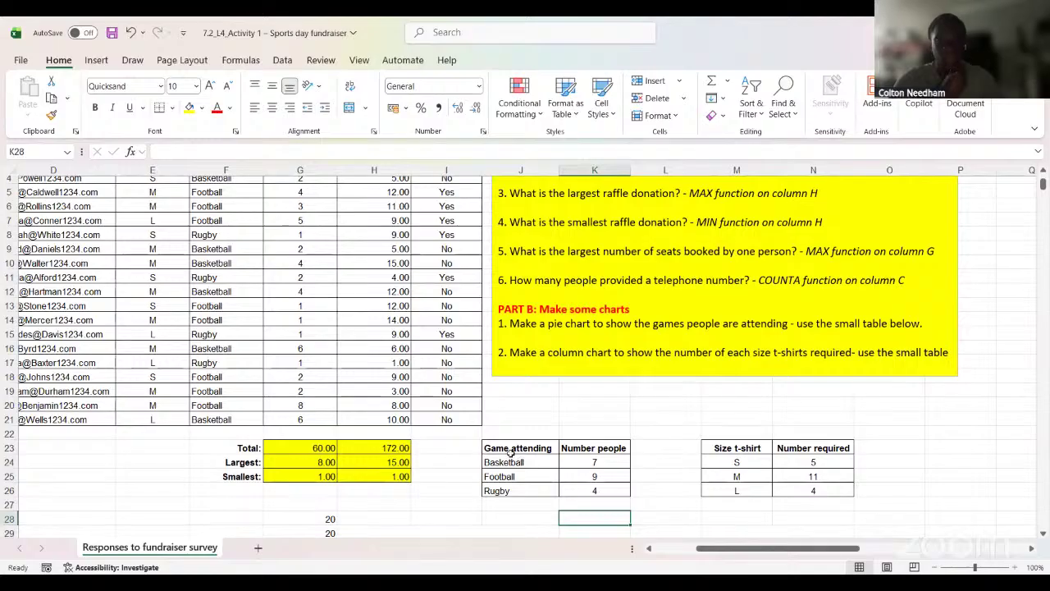
left_click_drag(500, 448, 599, 491)
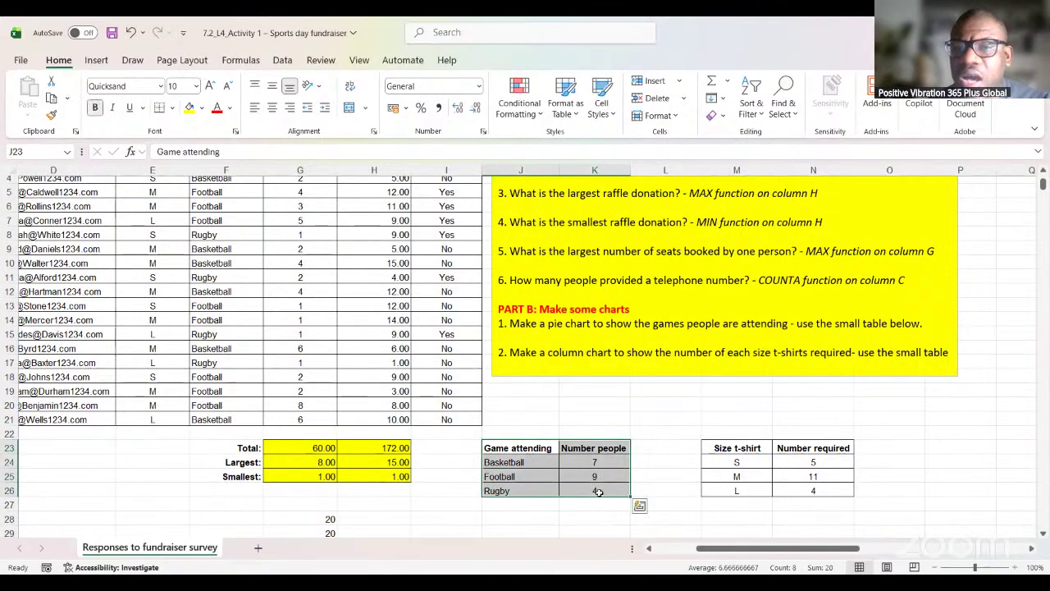
left_click(522, 529)
left_click(510, 449)
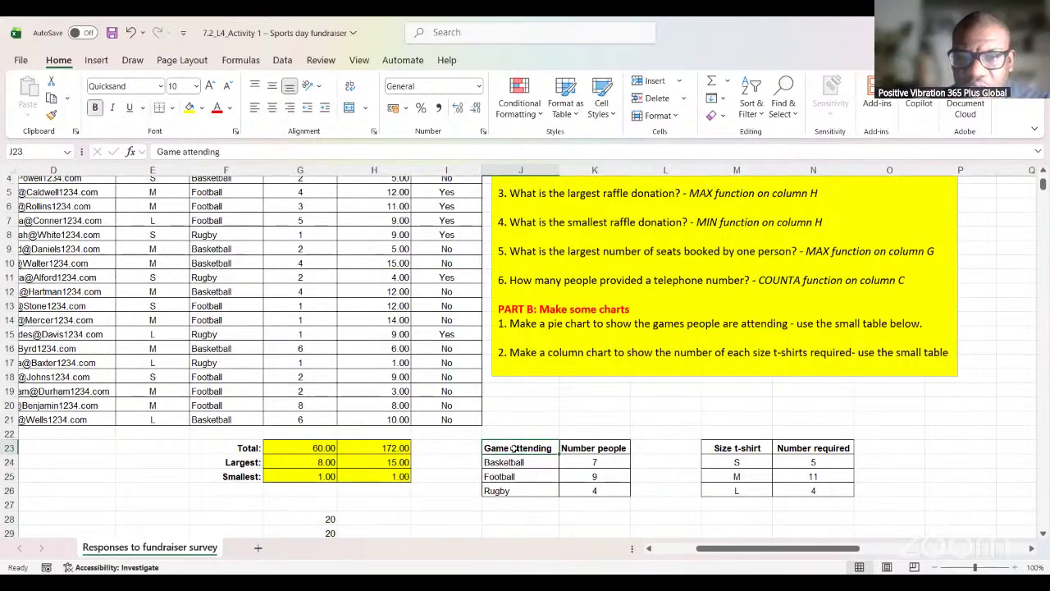
left_click_drag(516, 448, 582, 492)
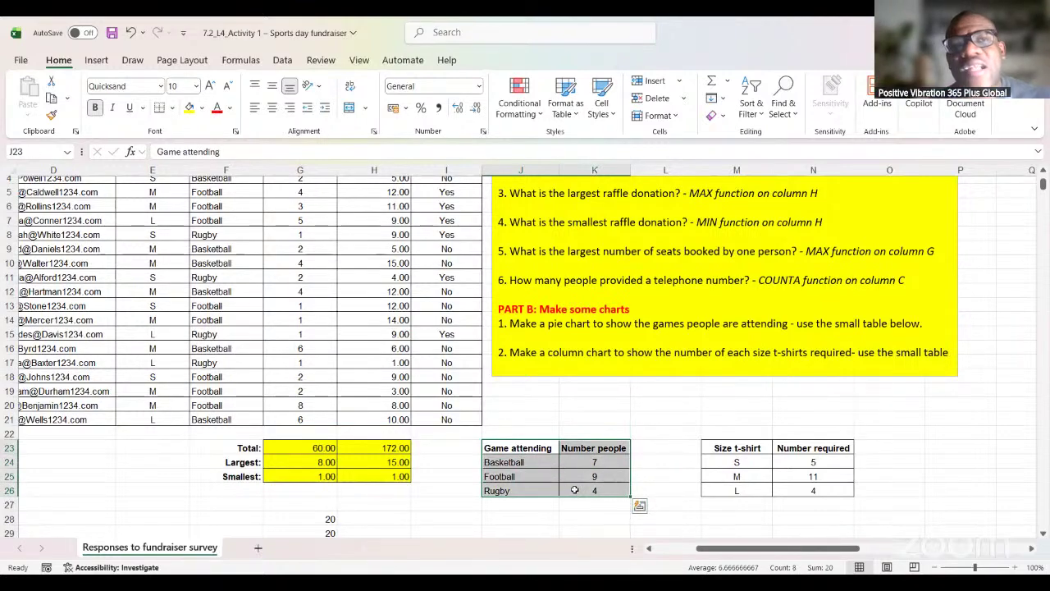
left_click(97, 62)
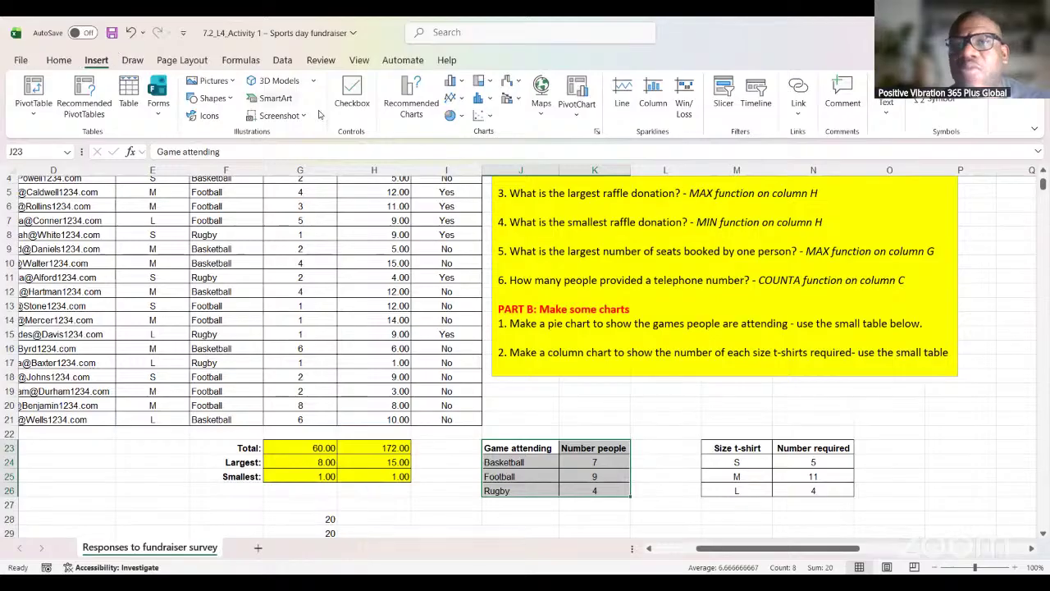
left_click(461, 117)
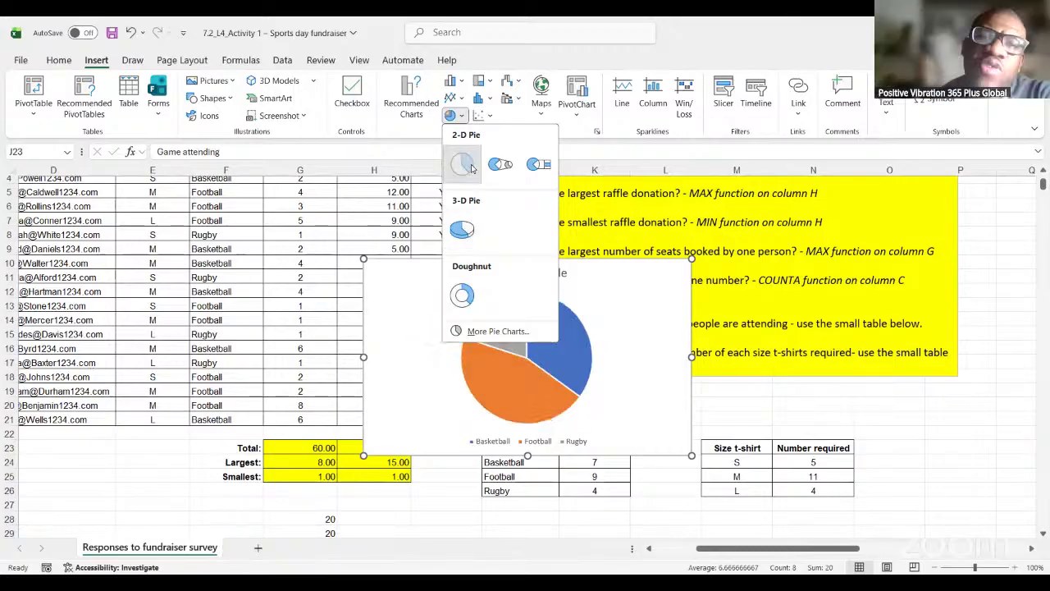
left_click(550, 334)
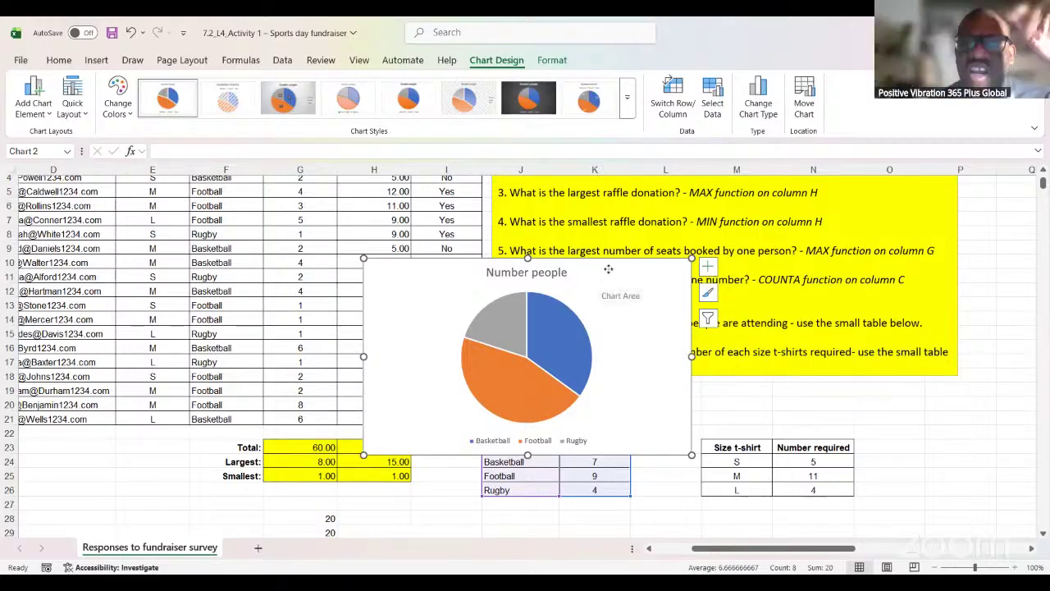
Step: Move the pie chart over the survey data, clear of the game attendance table and the instructions, and keep it selected
left_click_drag(607, 274, 431, 307)
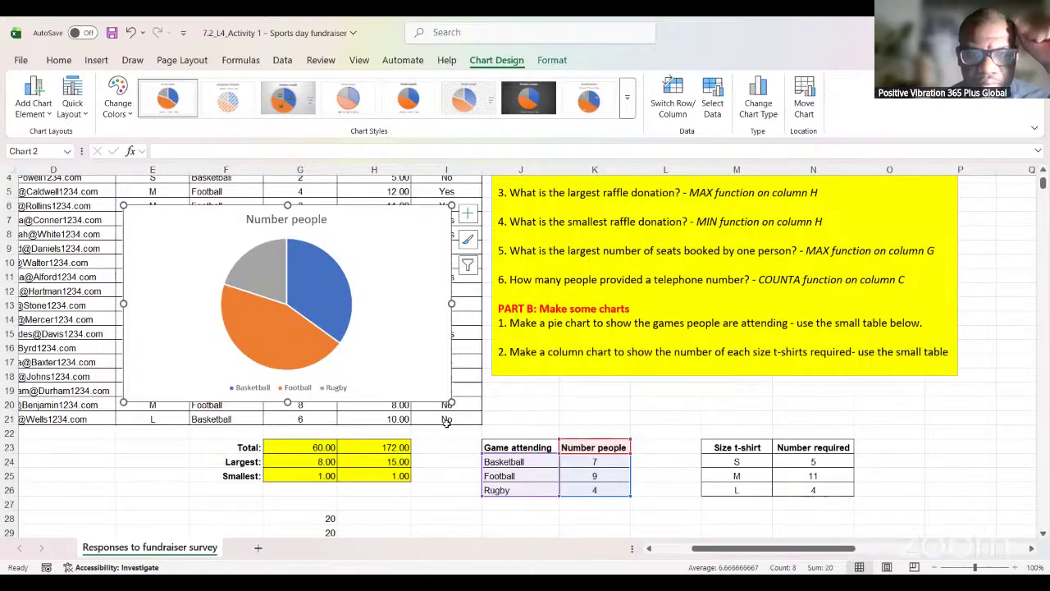
left_click(503, 408)
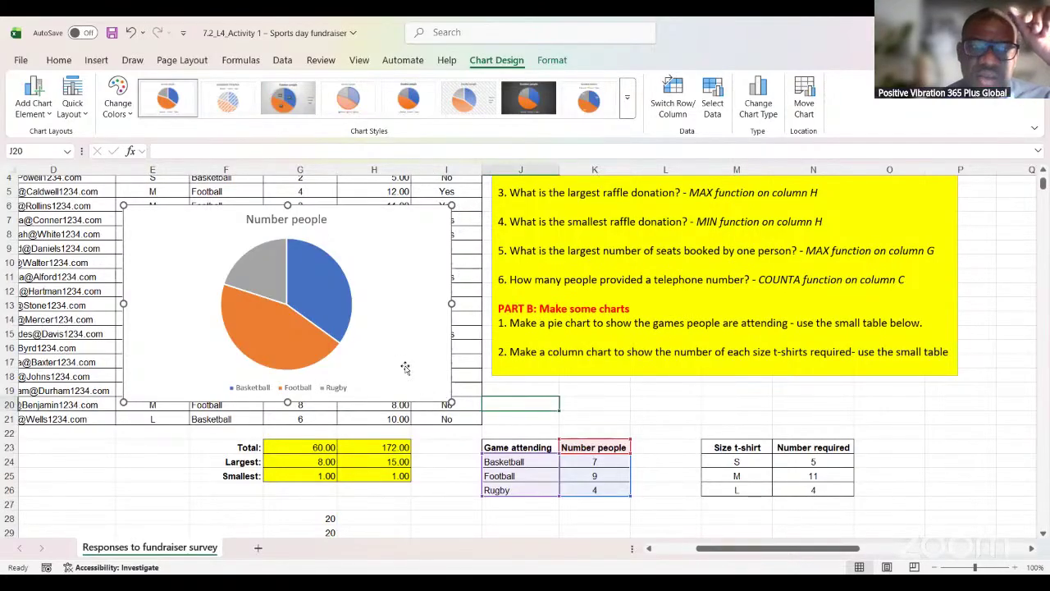
left_click(403, 363)
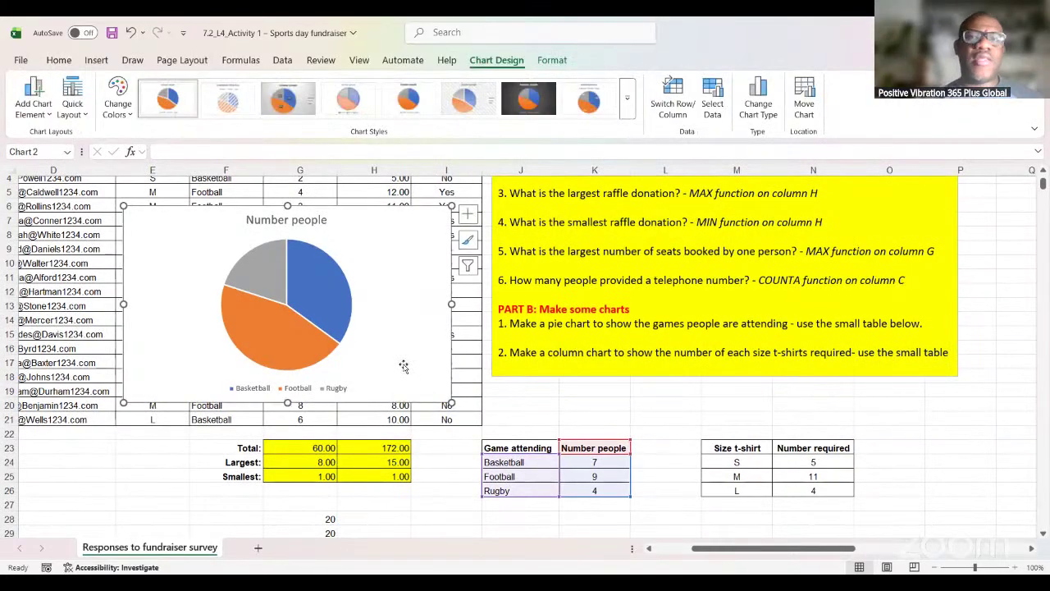
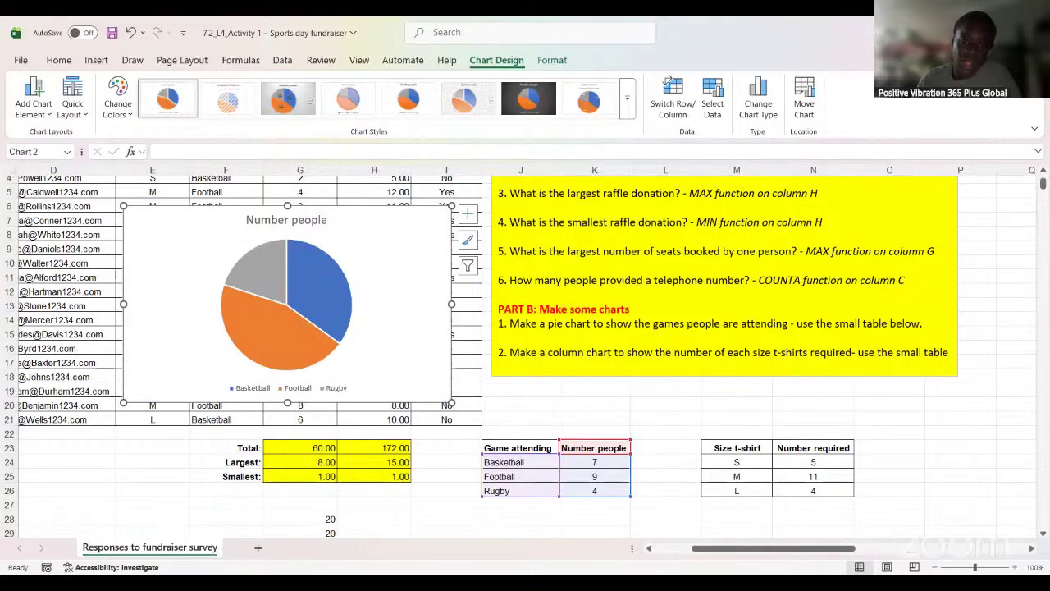
Step: Reselect the game attendance table J23:K26, headings included, to review the pie chart's source data
left_click(522, 447)
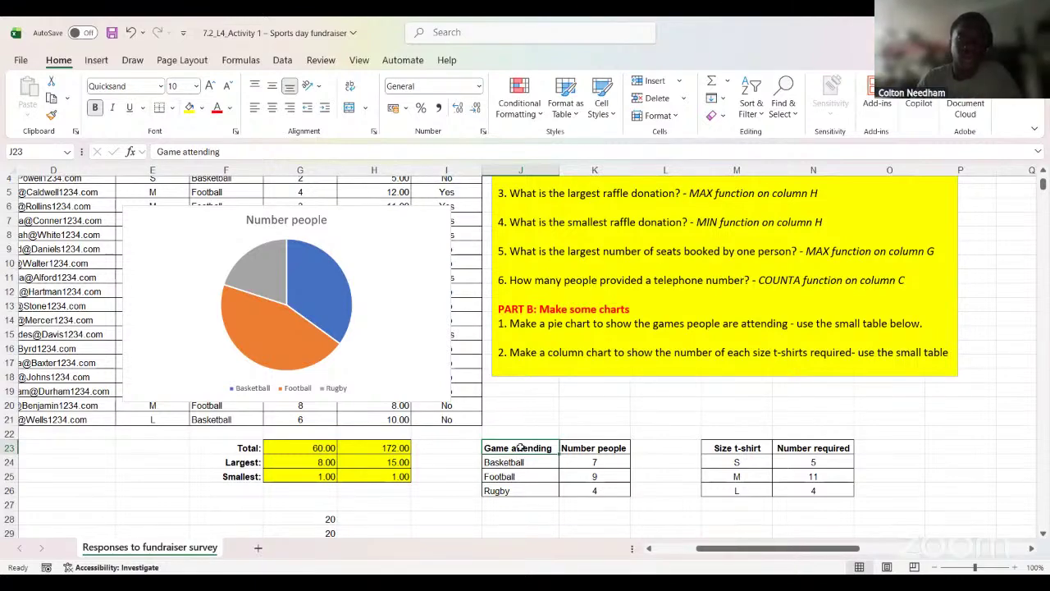
left_click_drag(551, 448, 575, 498)
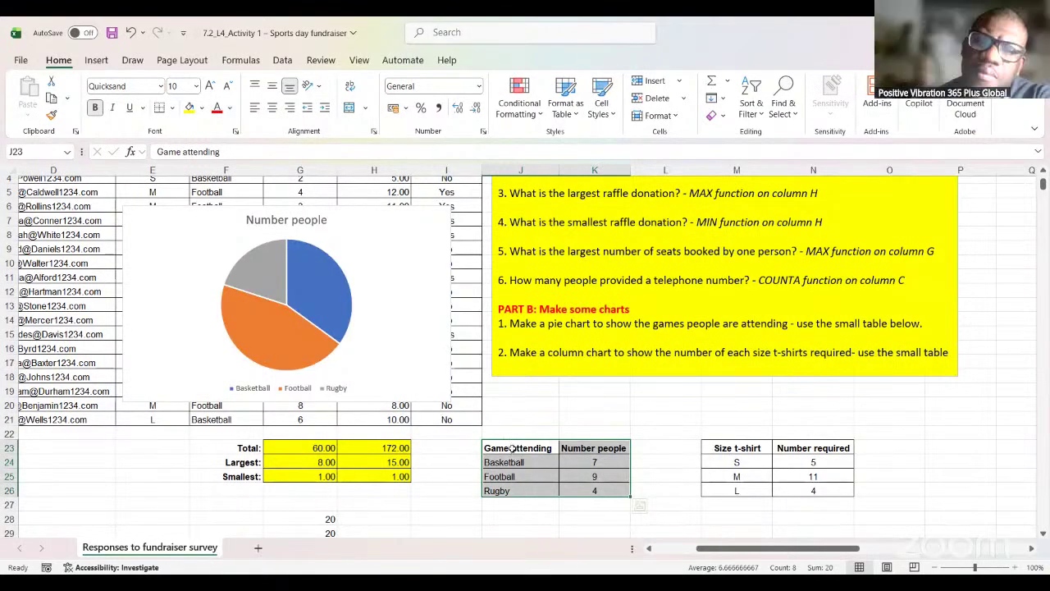
left_click(514, 448)
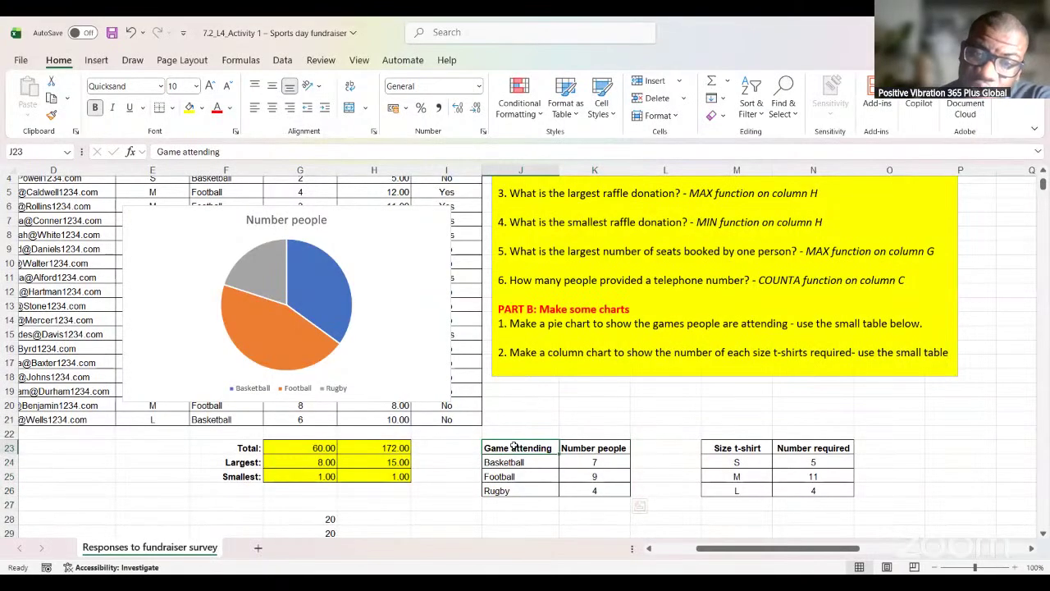
left_click_drag(514, 448, 604, 491)
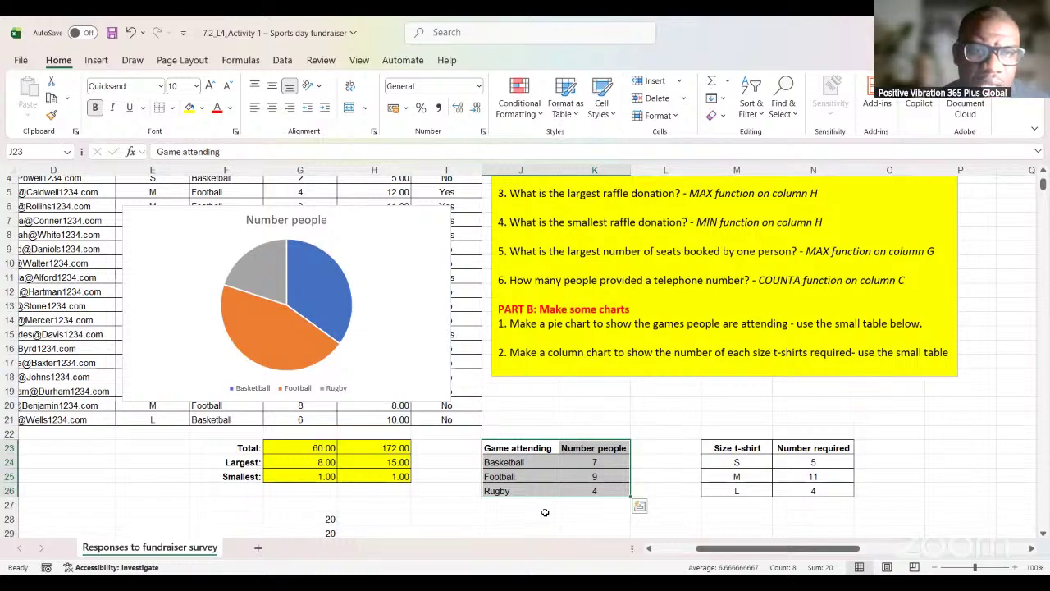
Step: Insert "PIE CHART SHOWING" in front of the existing words in the pie chart's title
left_click(277, 230)
left_click(290, 219)
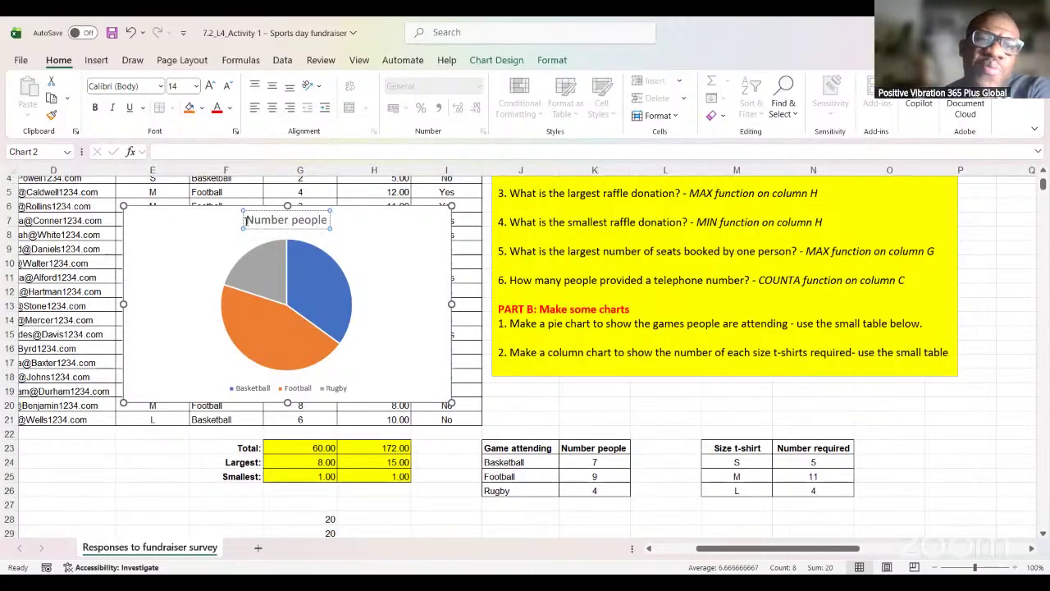
type("C")
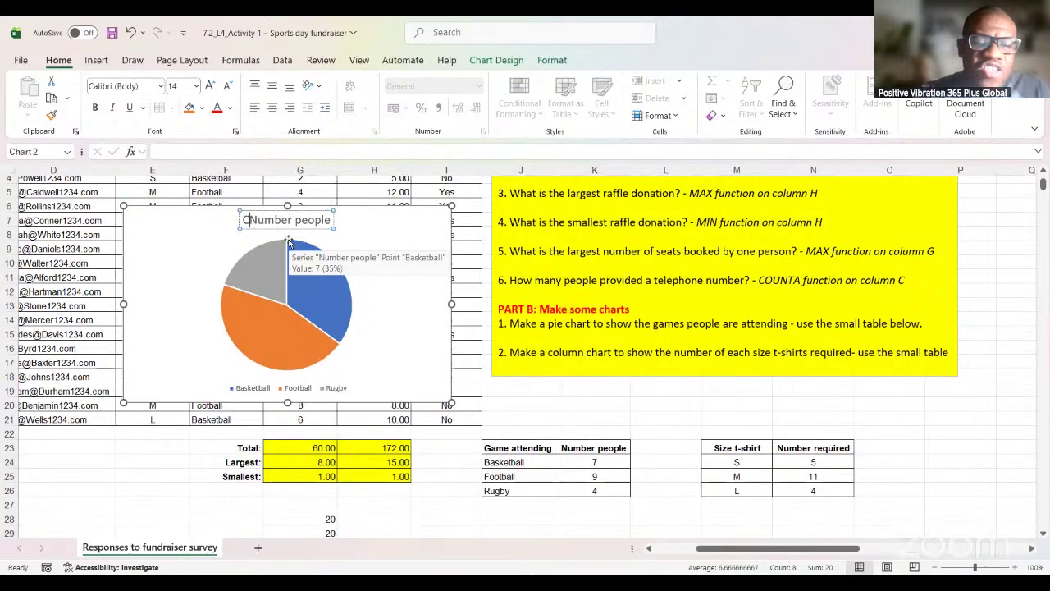
key("BackSpace")
type("Pi")
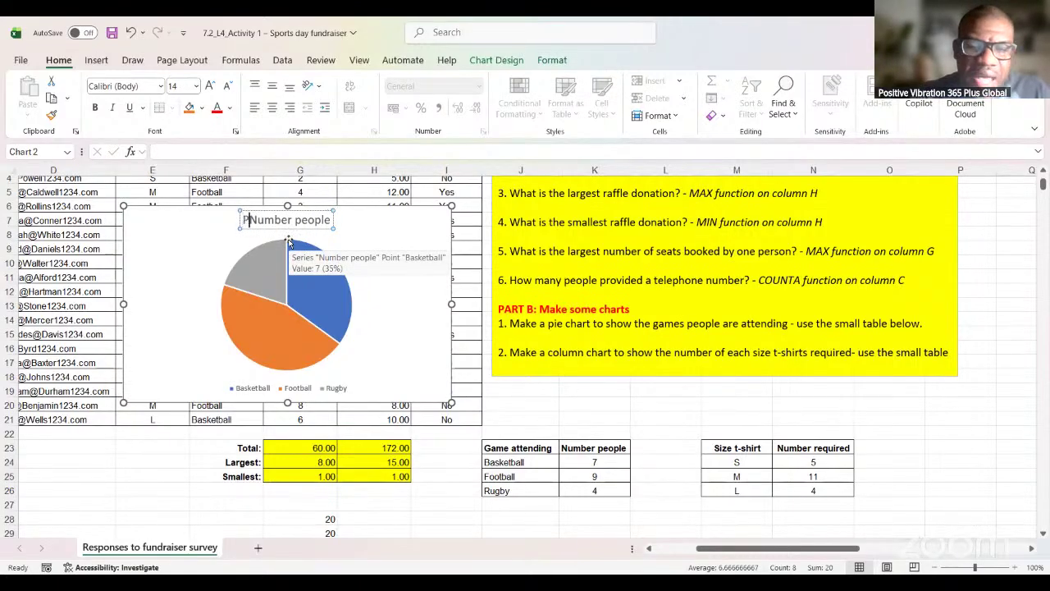
type("E")
type("CHART ")
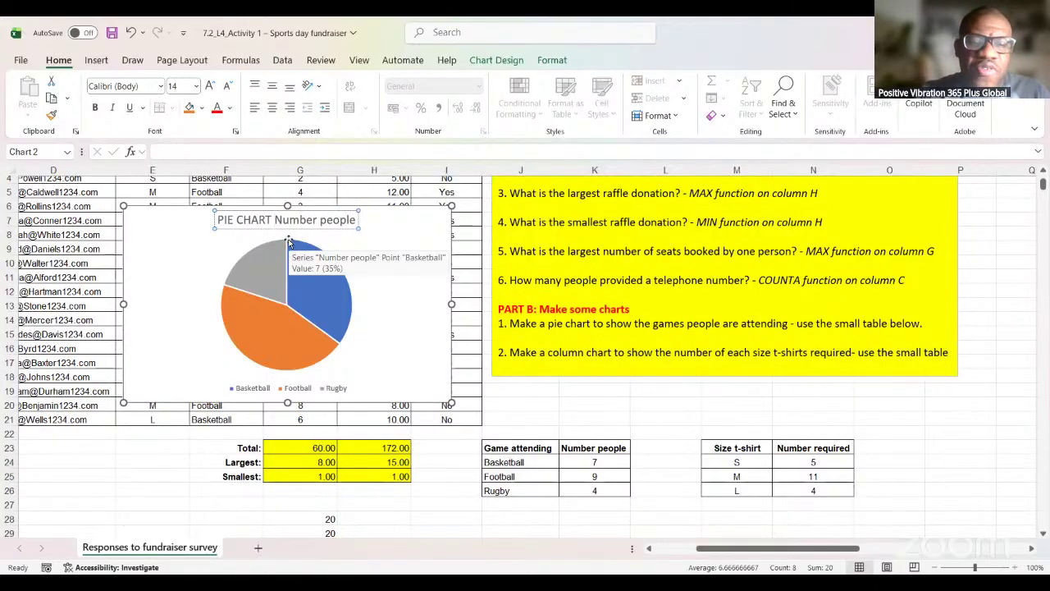
type("SHOWING")
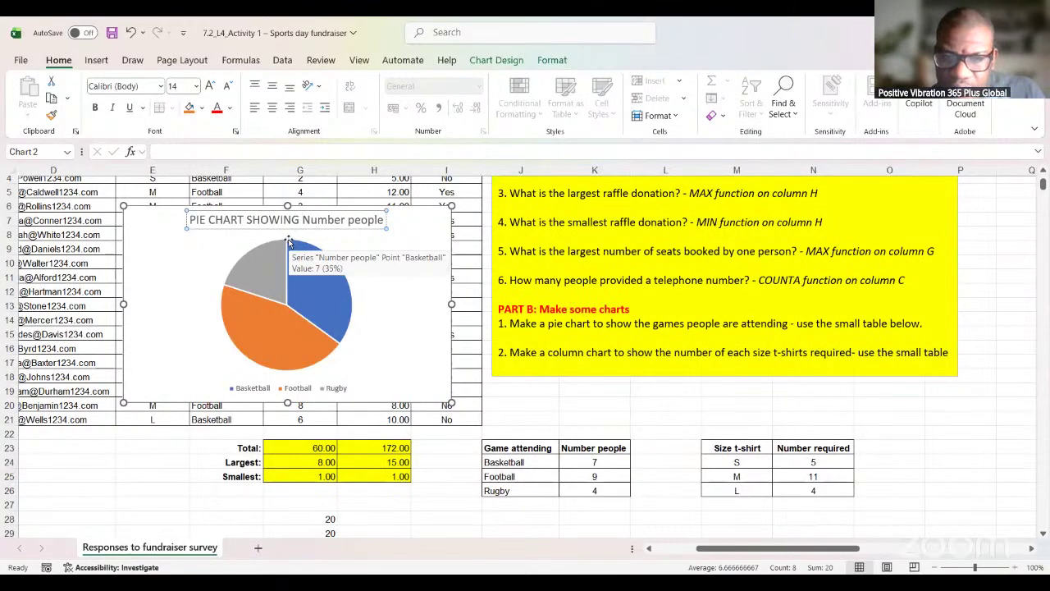
Step: Replace "Number people" at the end of the pie chart title with "NUMBER STUDENTS O" in capitals
left_click(380, 220)
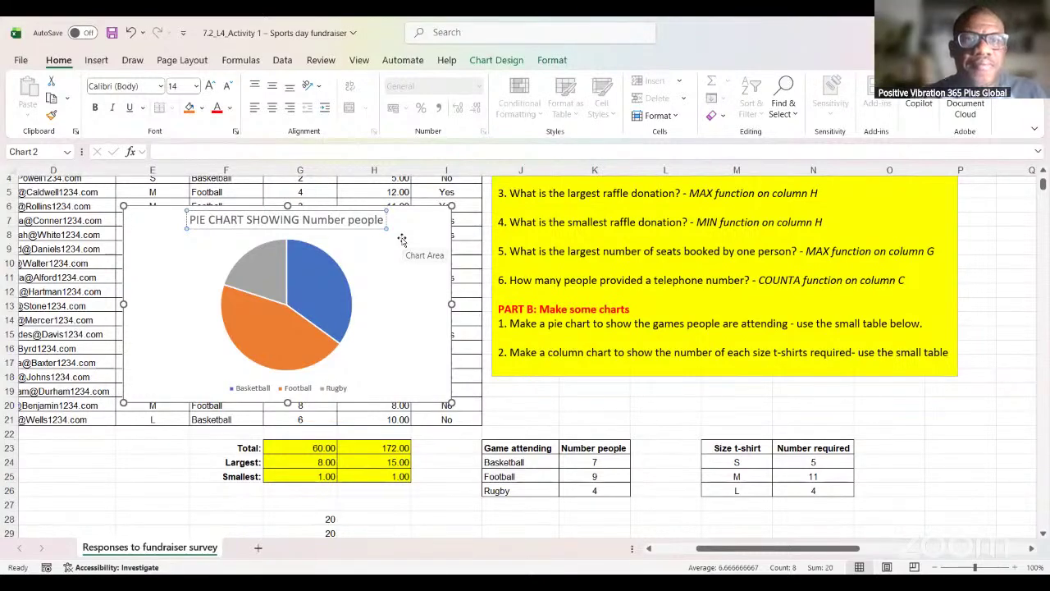
key("BackSpace")
key("BackSpace")
key("BackSpace")
key("BackSpace")
key("BackSpace")
key("BackSpace")
key("BackSpace")
key("BackSpace")
key("BackSpace")
key("BackSpace")
key("BackSpace")
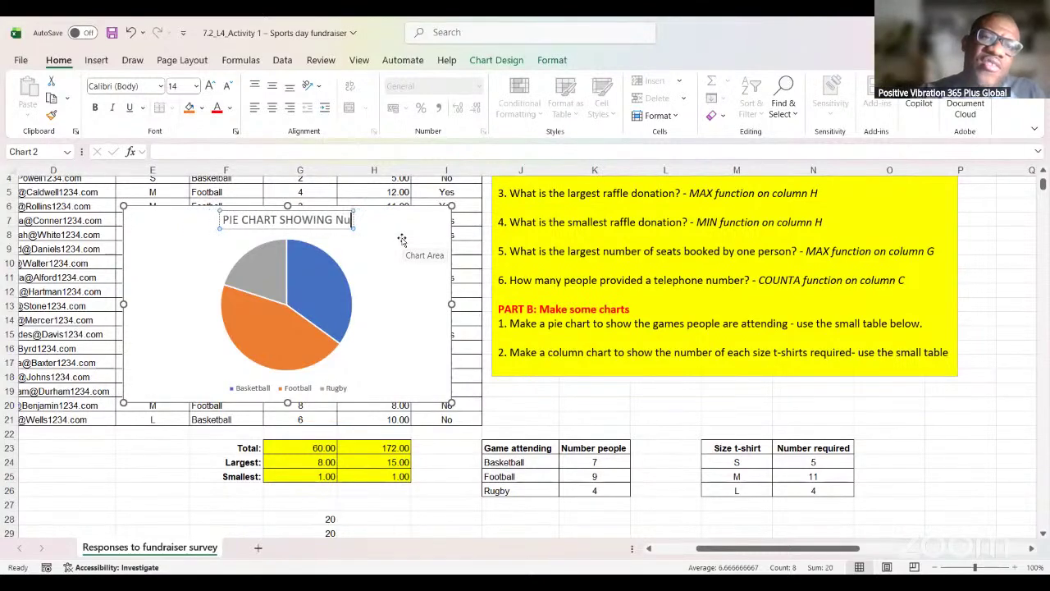
key("BackSpace")
type("UN")
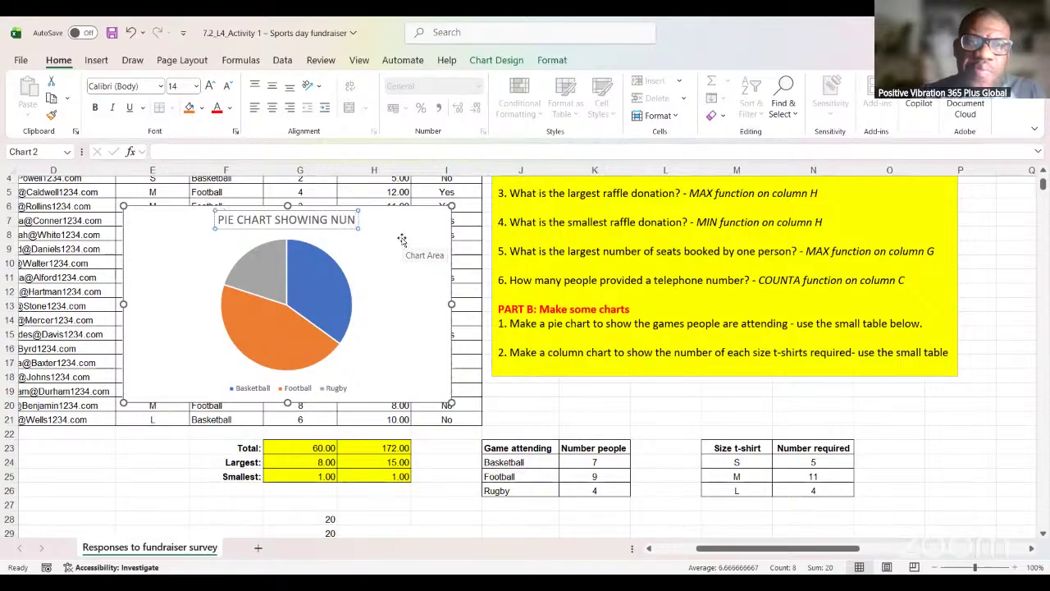
key("BackSpace")
type("MB")
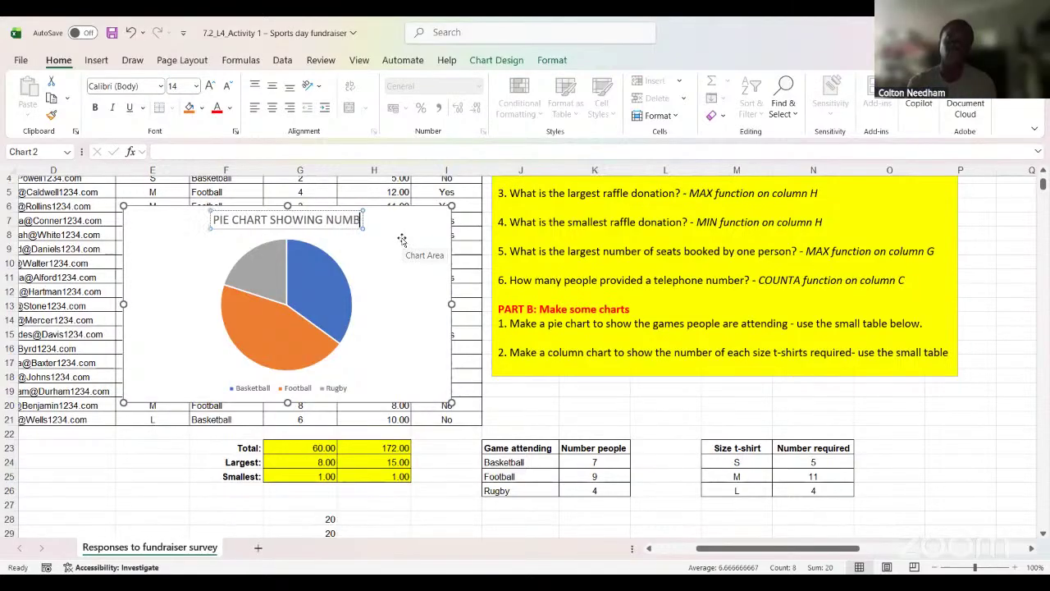
type("ER ST")
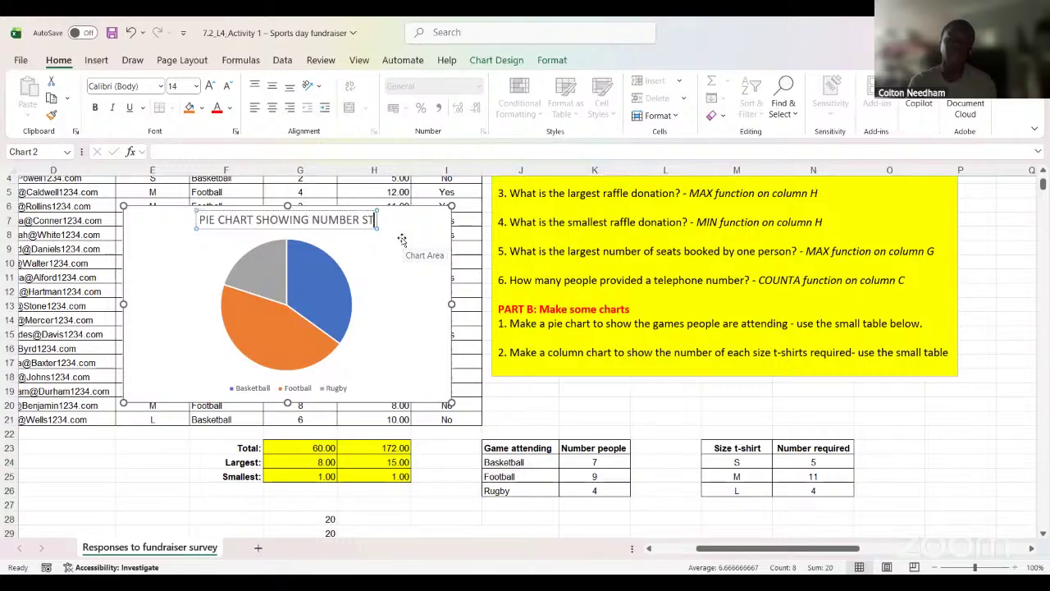
type("UDENTS")
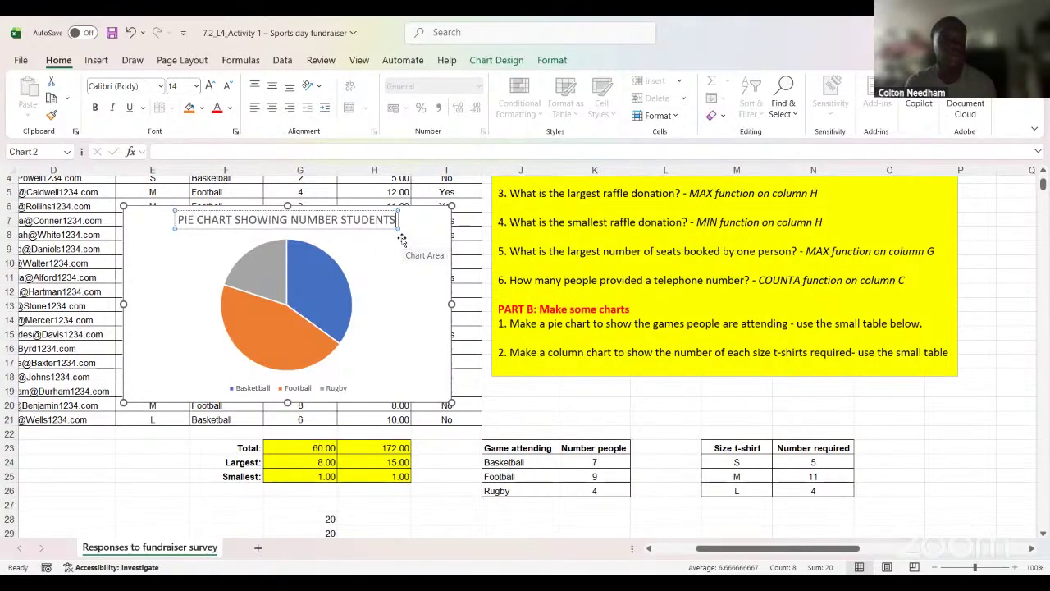
type(" O")
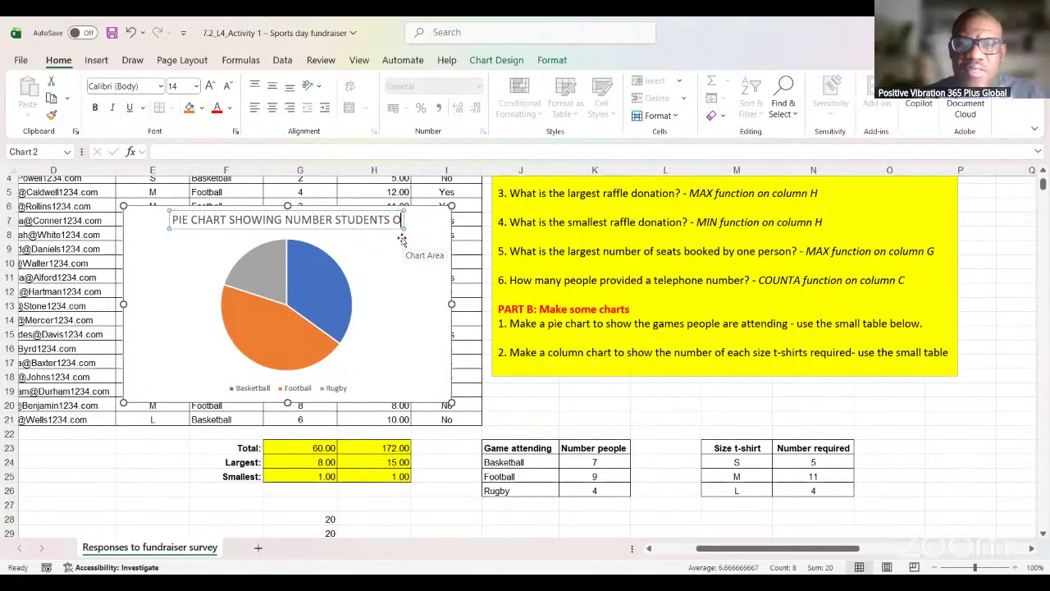
Step: Remove the wording after NUMBER and finish the title as "PIE CHART SHOWING NUMBER OF PEOPLE ATTENDING GAMES"
key("BackSpace")
key("BackSpace")
key("BackSpace")
key("BackSpace")
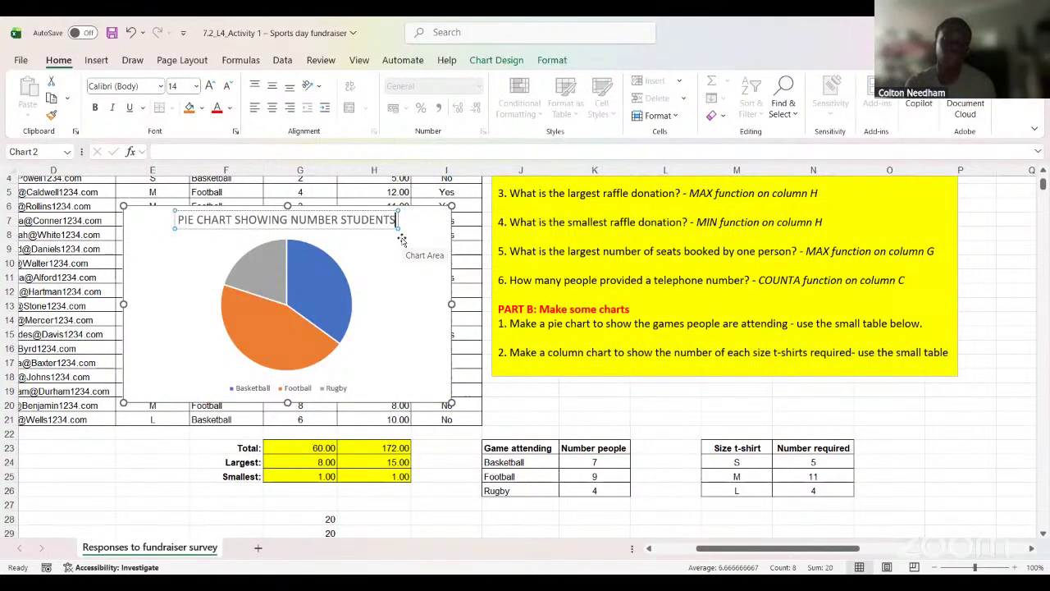
key("BackSpace")
key("BackSpace")
key("BackSpace")
key("BackSpace")
key("BackSpace")
key("BackSpace")
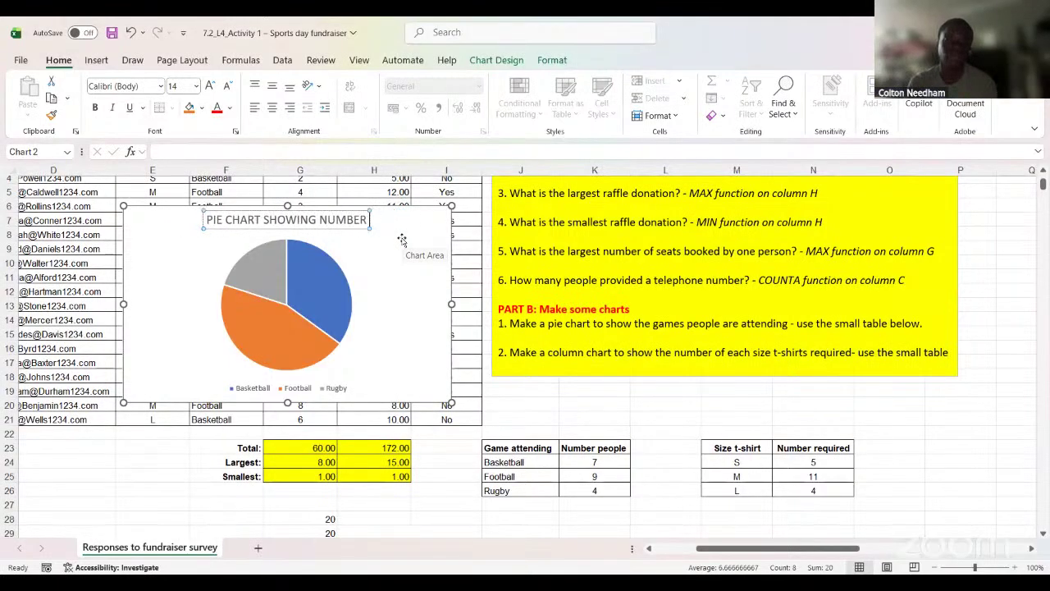
type("OF PEO")
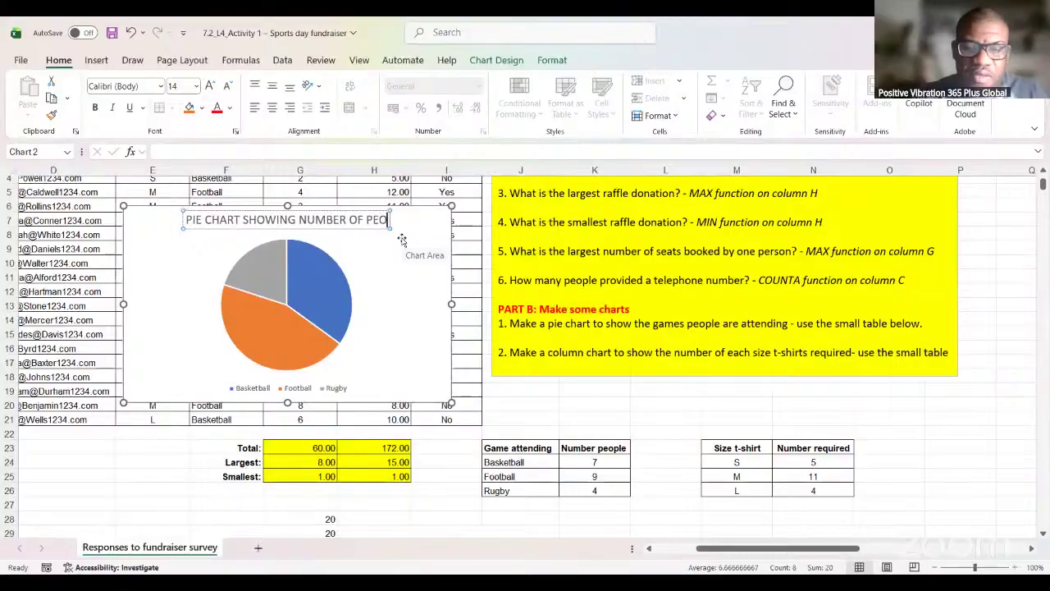
type("PLE ATT")
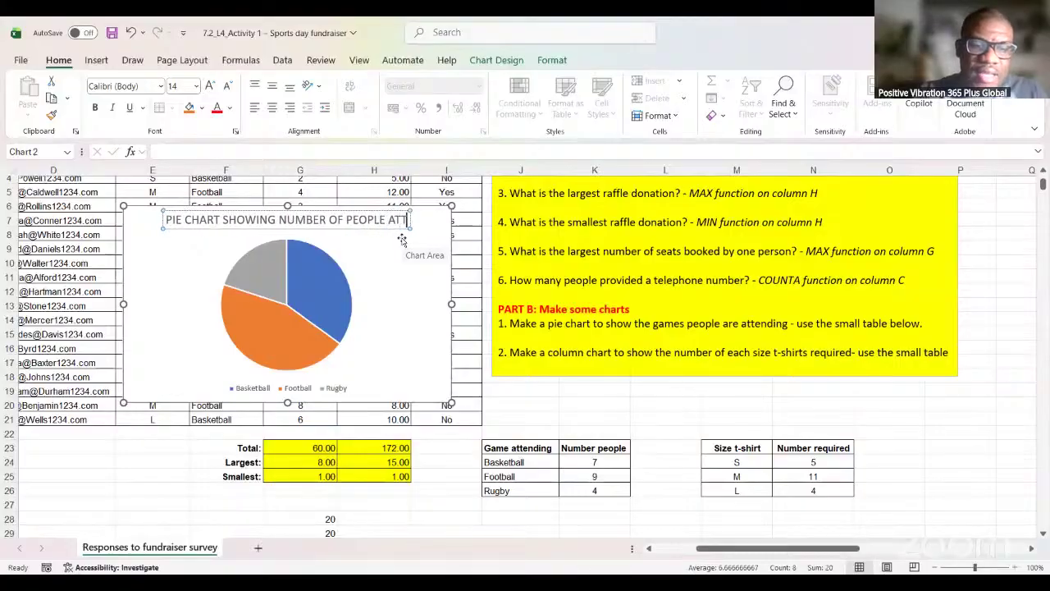
type("ENDING")
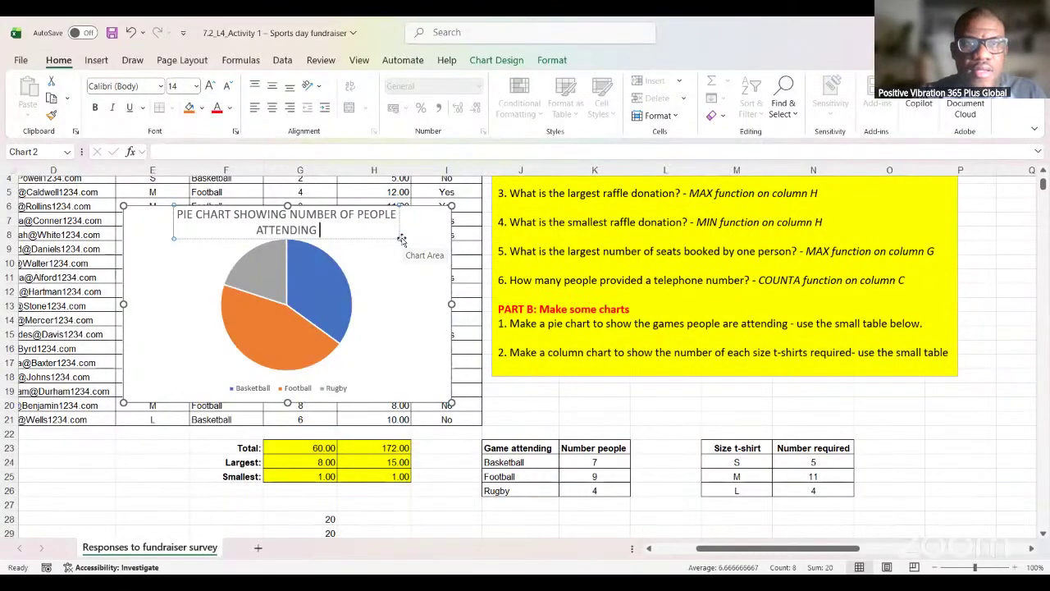
type(" GA")
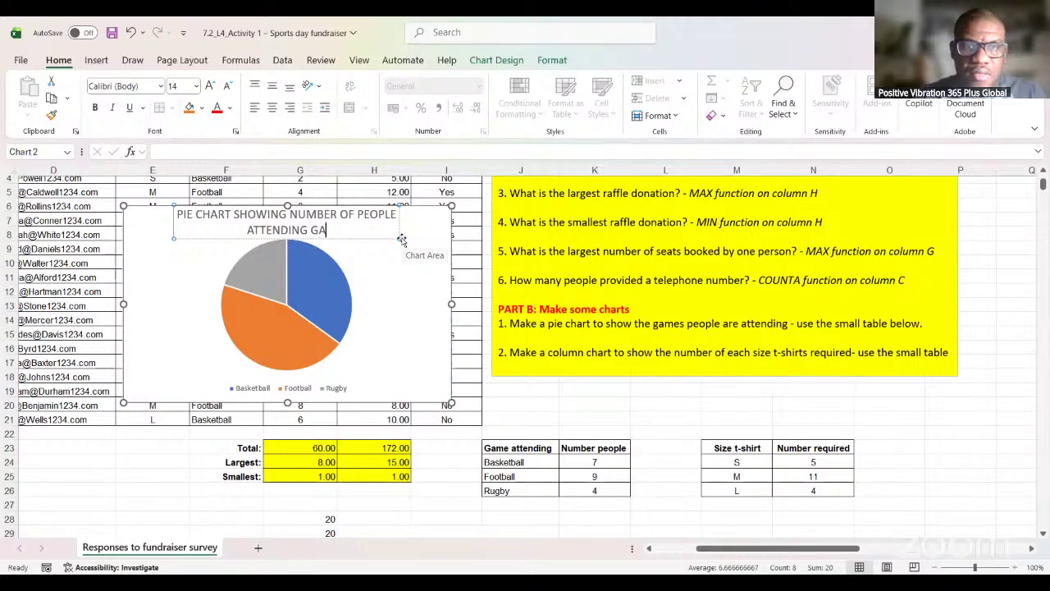
type("MES")
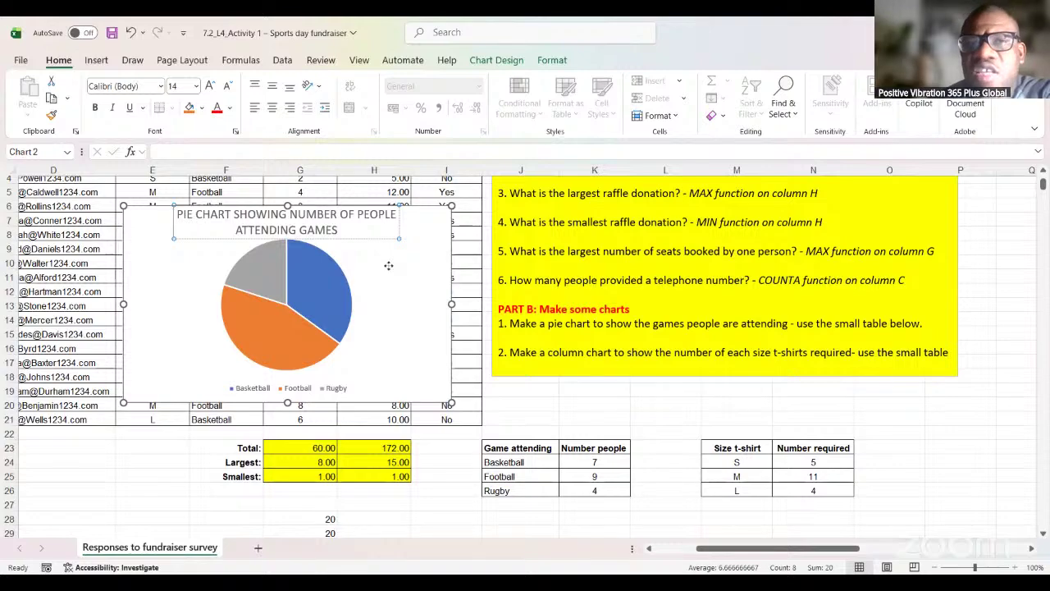
left_click(320, 258)
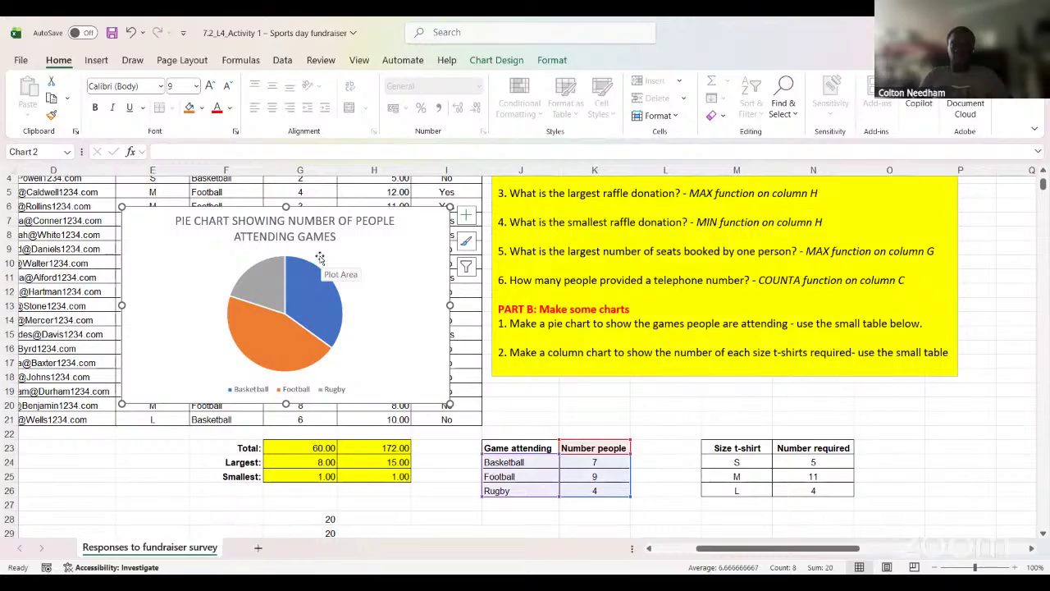
Step: Review the pie chart's legend, source data range and category axis label range, closing the data source settings without changes
left_click(300, 391)
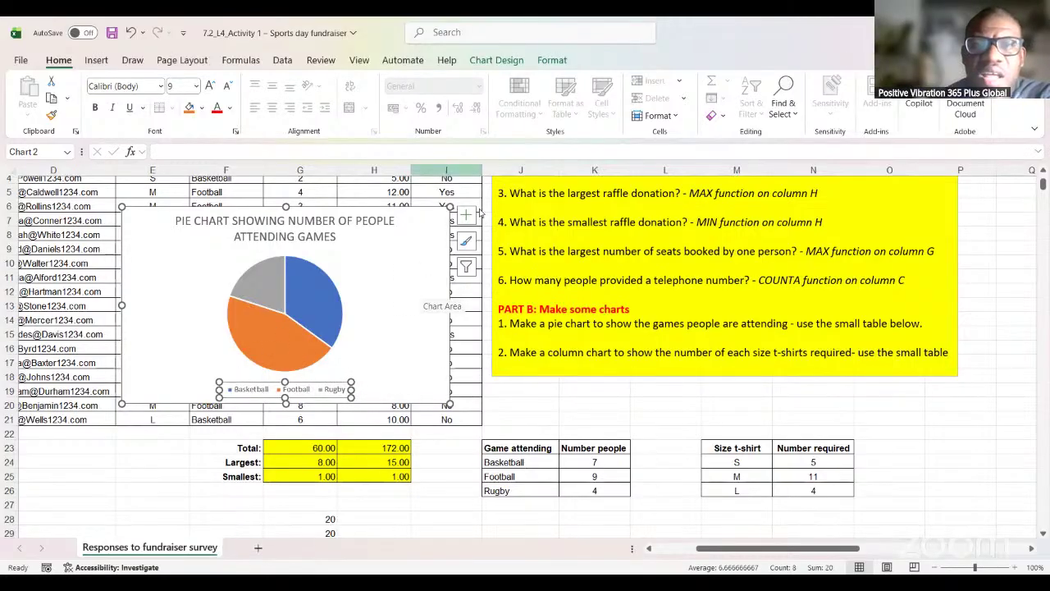
left_click(380, 274)
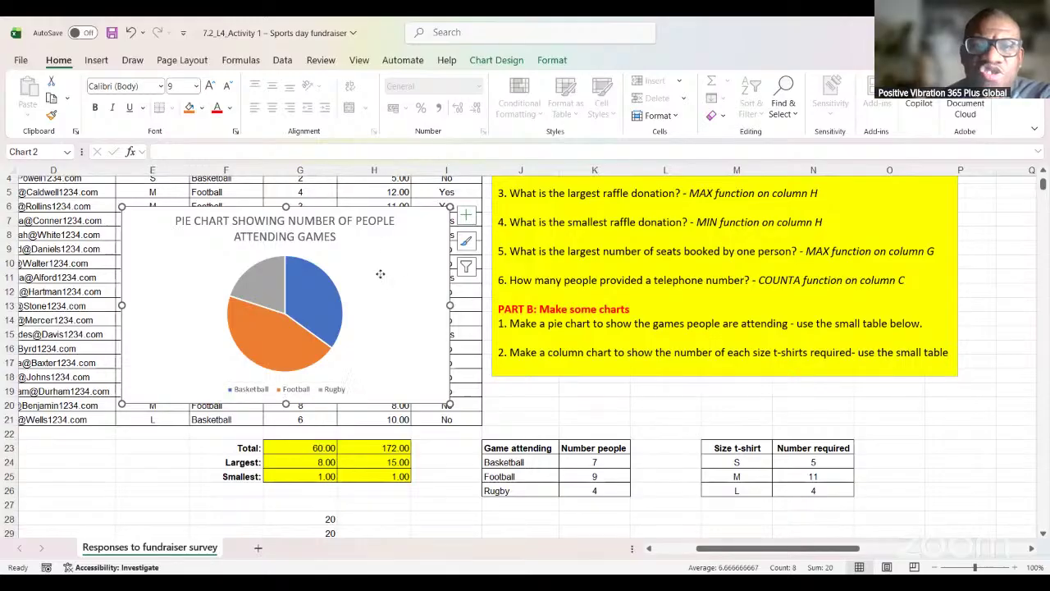
right_click(391, 277)
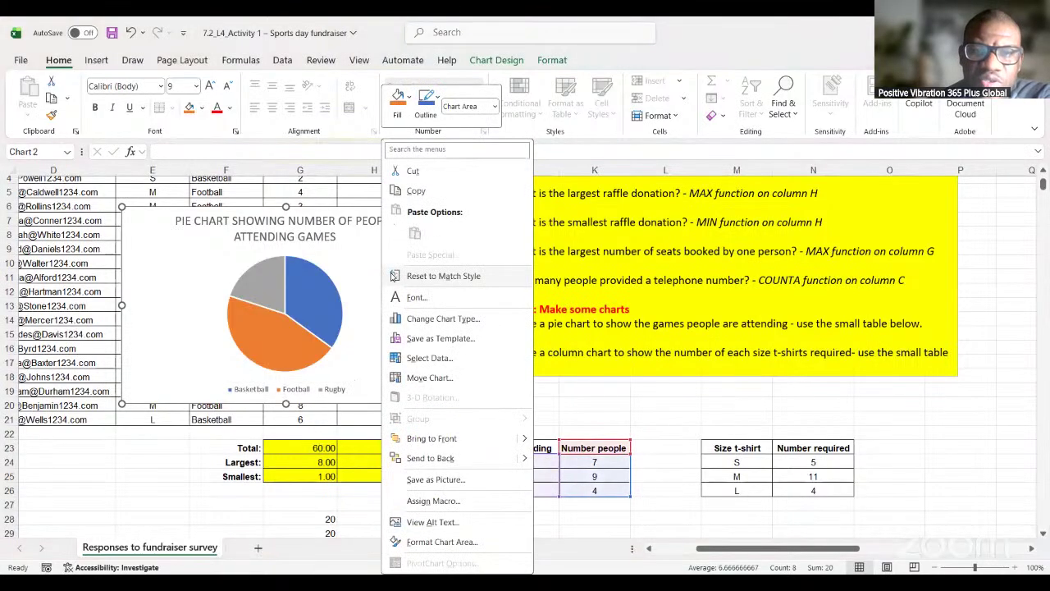
left_click(437, 361)
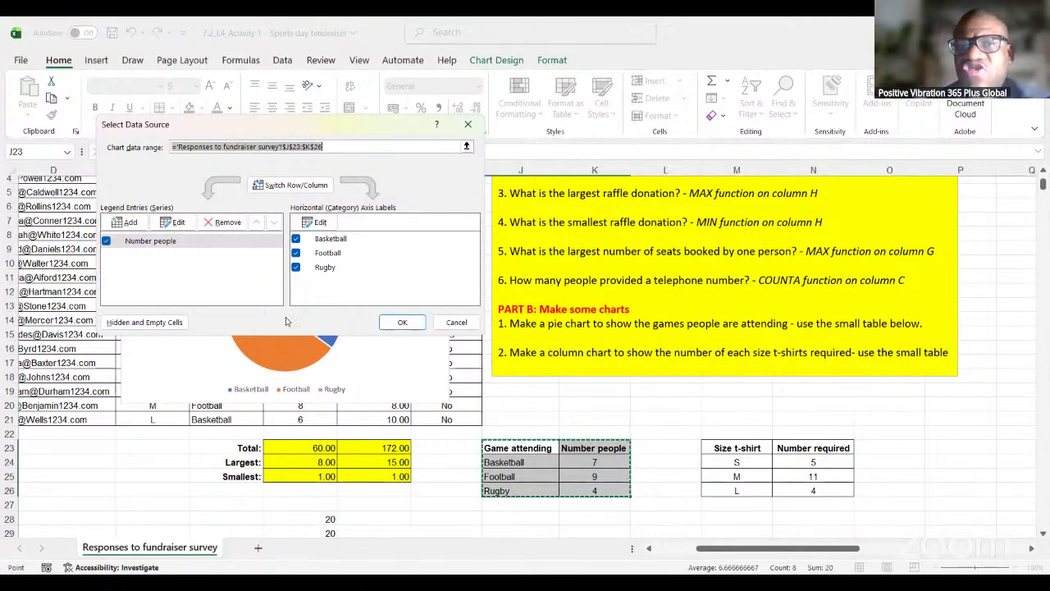
left_click(320, 223)
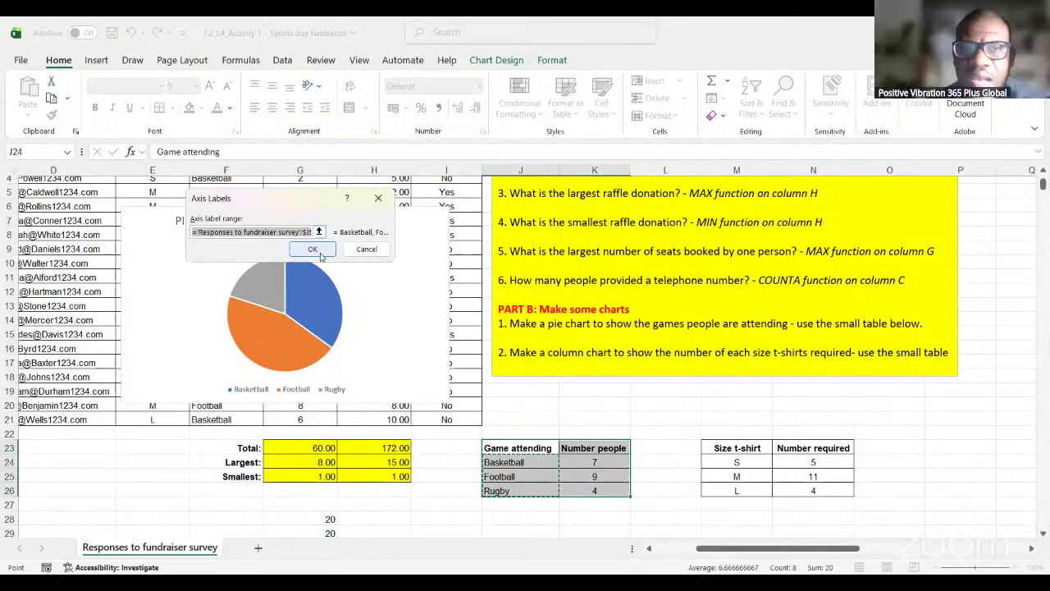
left_click(388, 202)
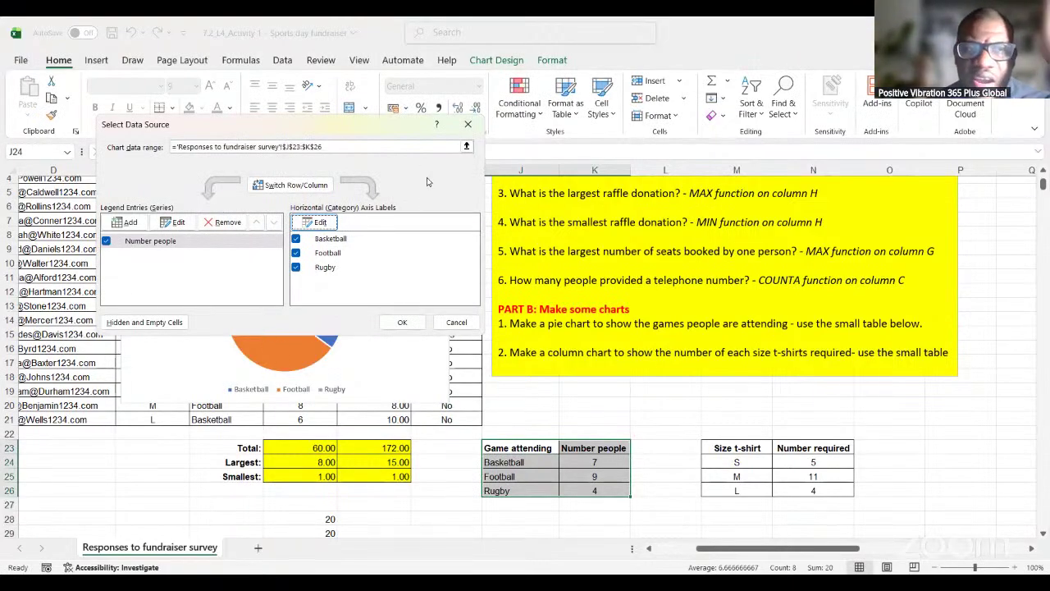
left_click(475, 130)
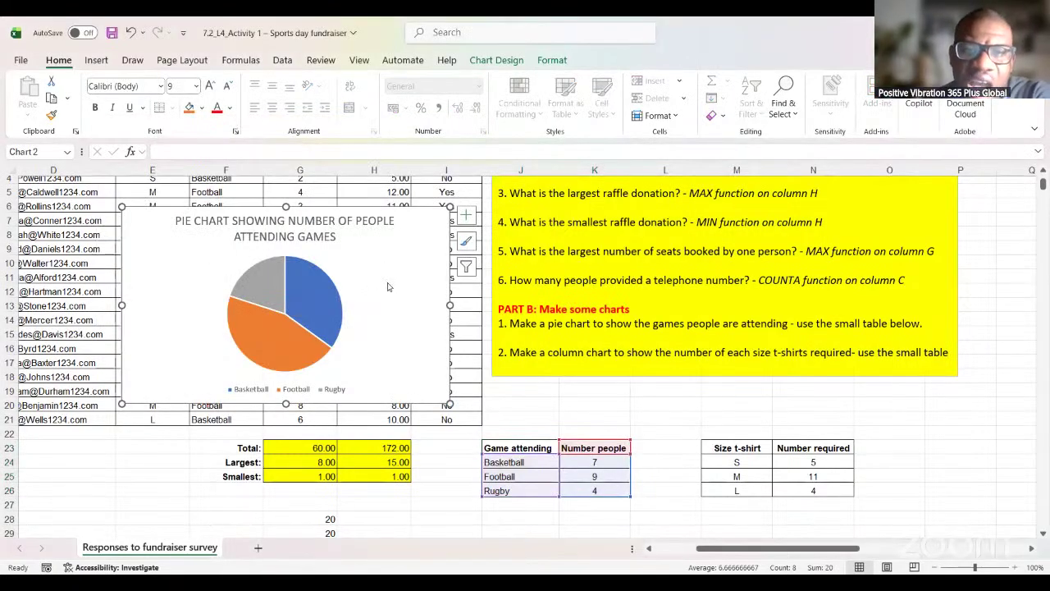
Step: Change the game attendance chart's type to 3-D Pie
right_click(389, 287)
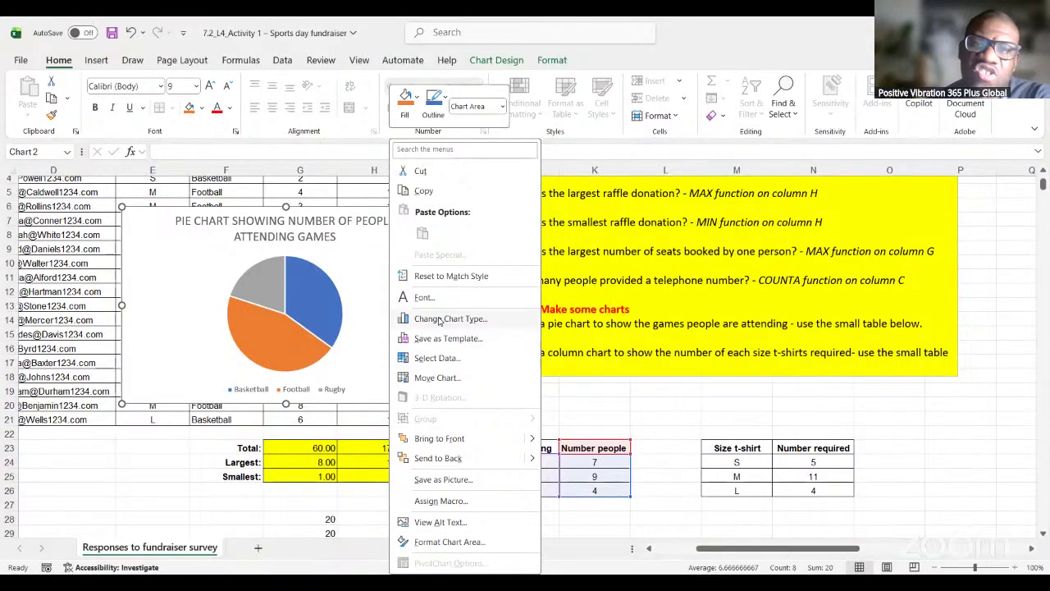
left_click(450, 319)
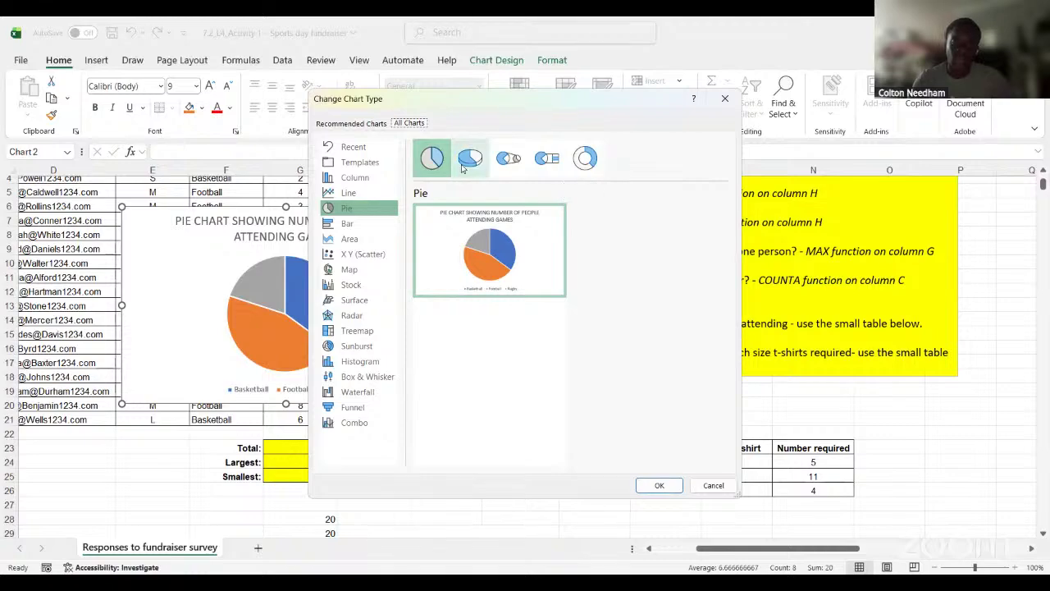
left_click(476, 168)
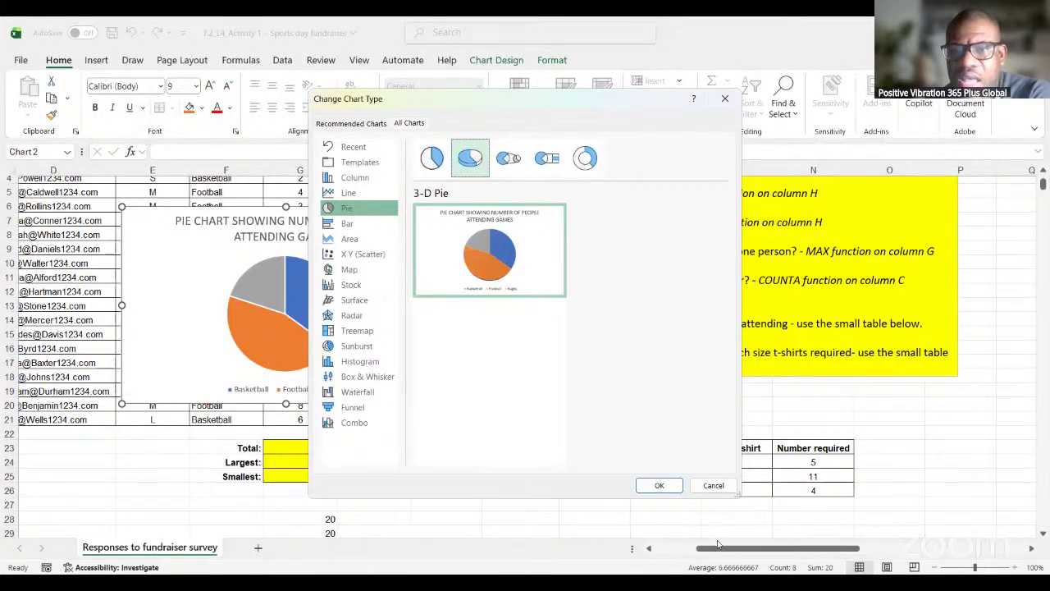
left_click(661, 487)
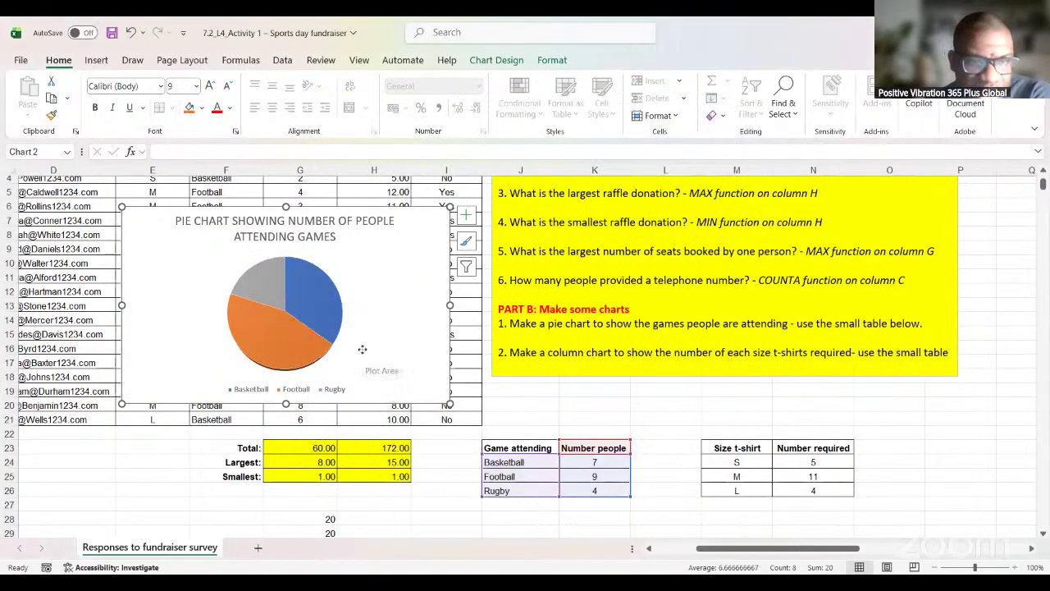
Step: Review the available chart types for the 3-D pie chart again and leave them without making a change
left_click(427, 233)
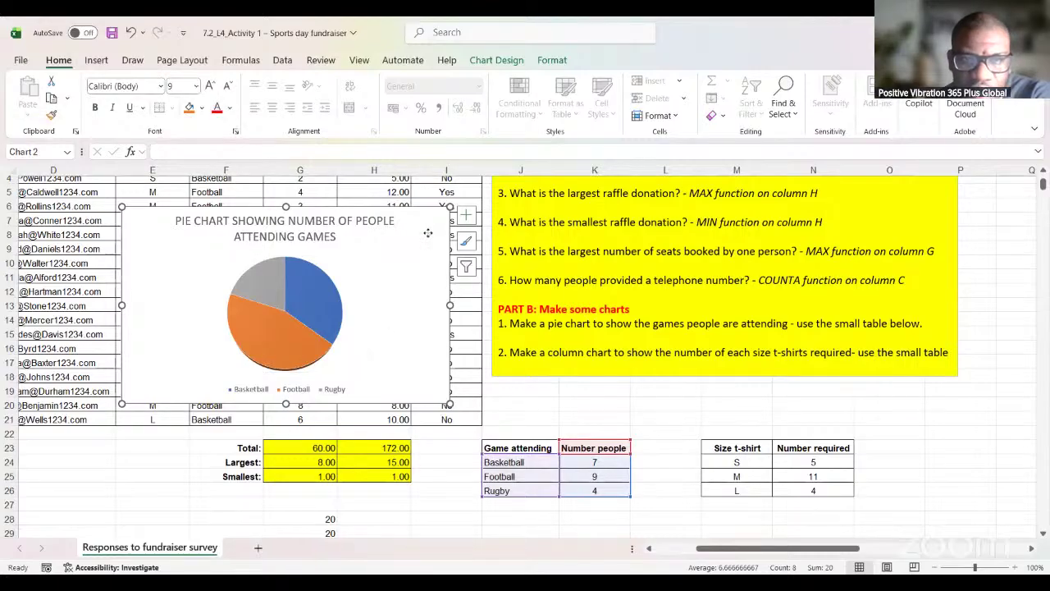
right_click(435, 260)
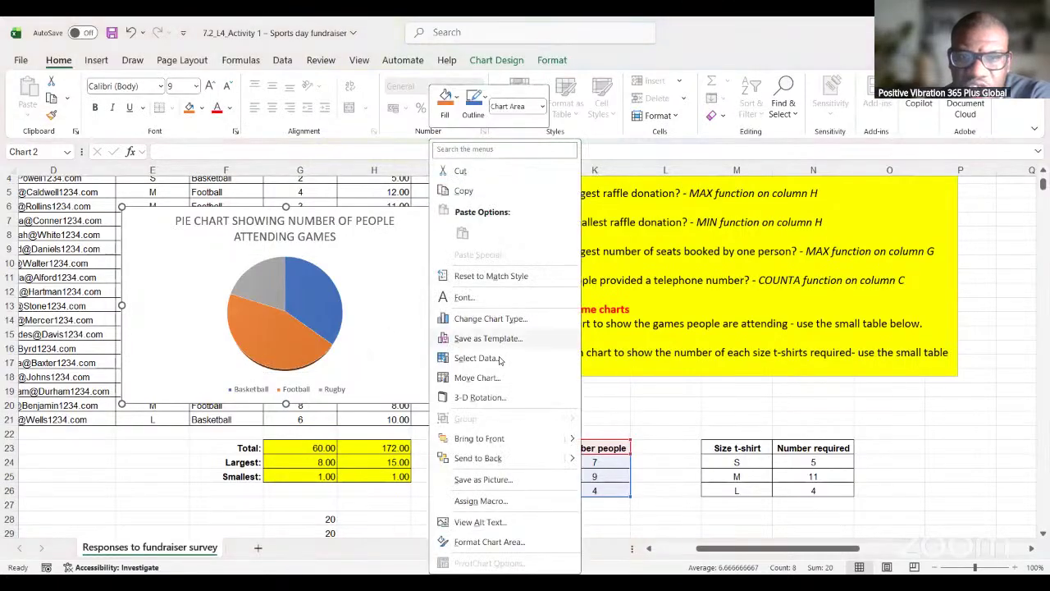
left_click(492, 319)
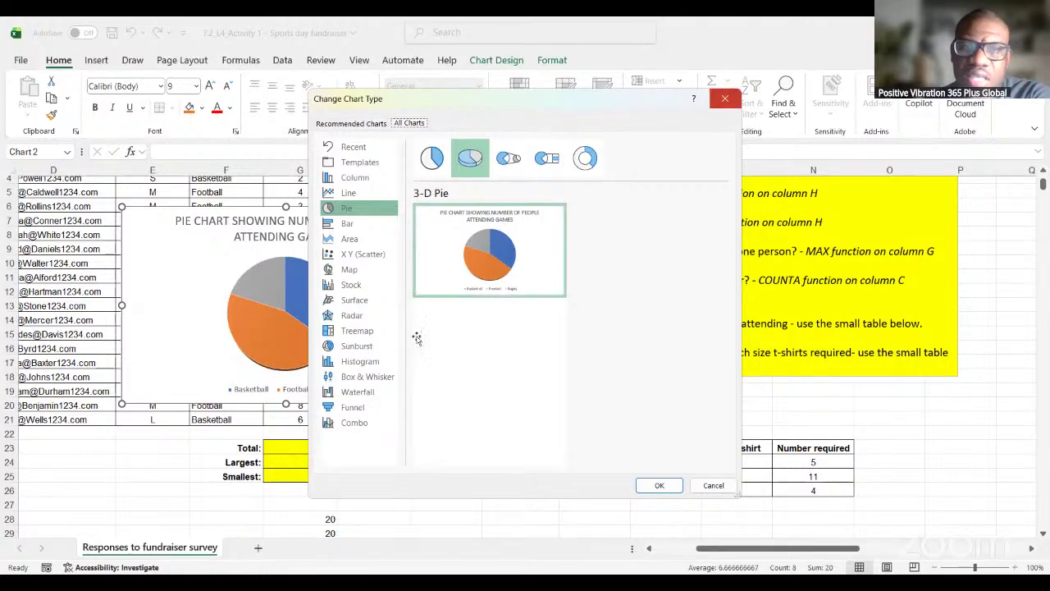
key("Escape")
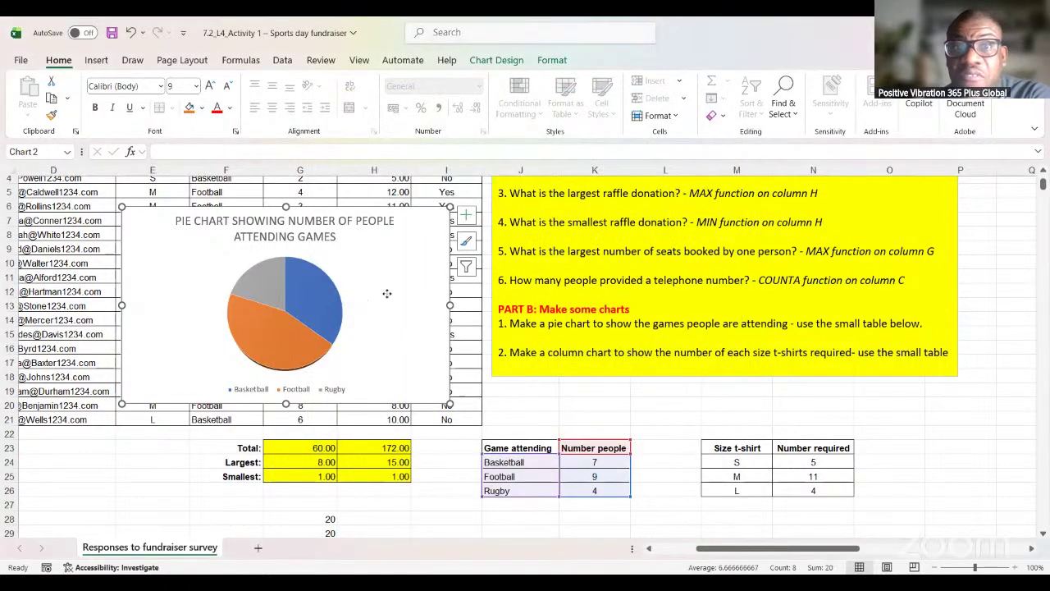
right_click(415, 244)
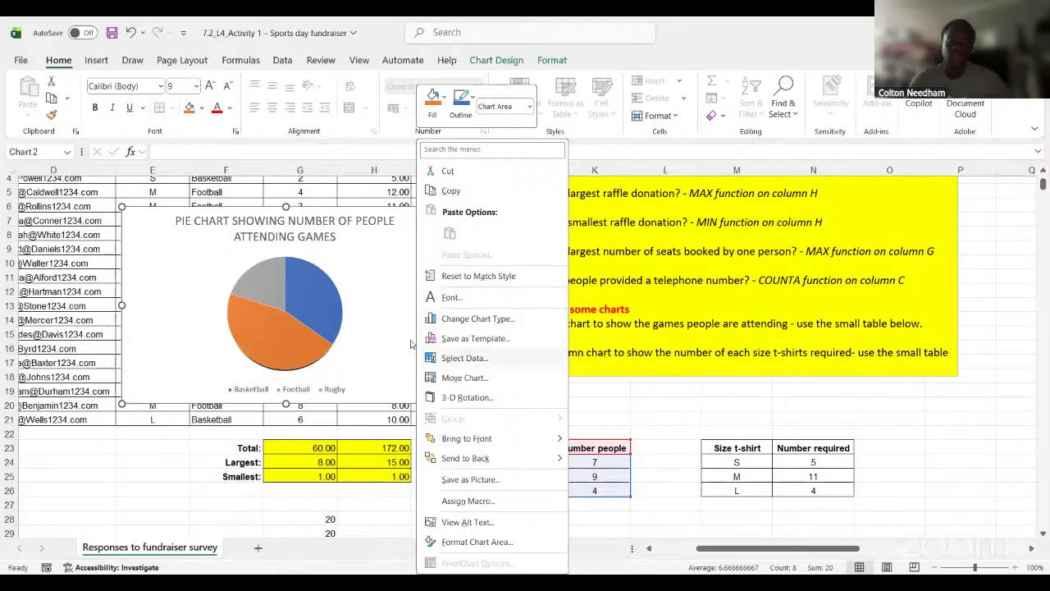
left_click(389, 304)
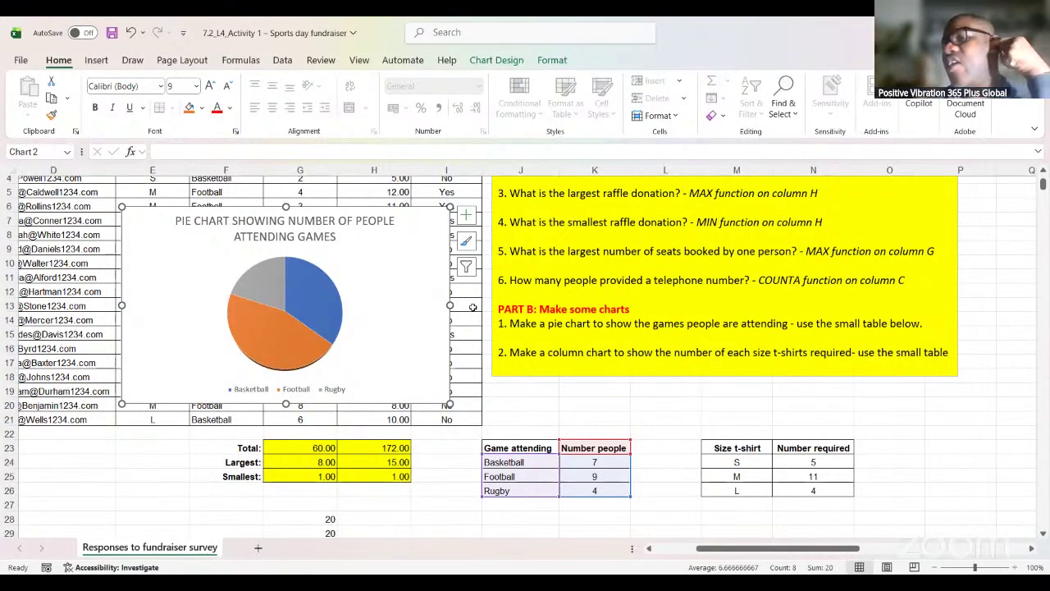
right_click(420, 286)
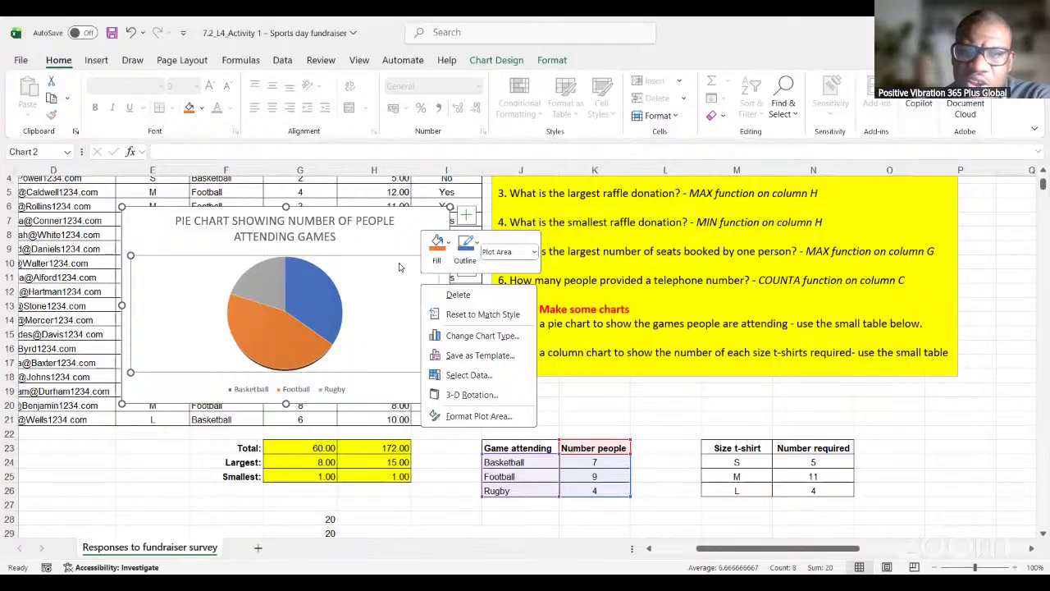
left_click(410, 242)
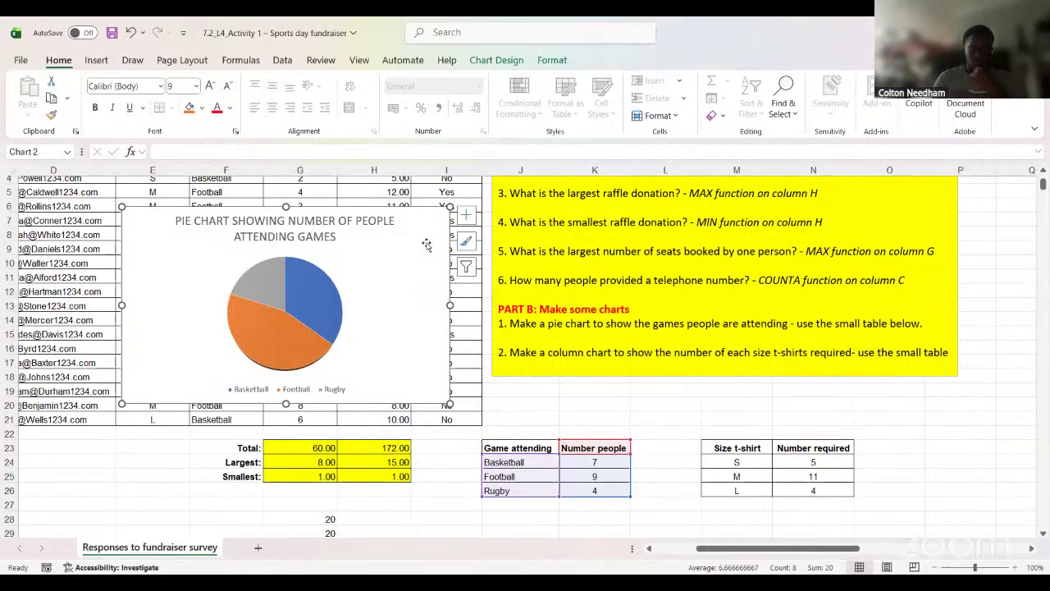
Step: Move the games attendance pie chart to a new sheet named "Pie Chart"
right_click(427, 244)
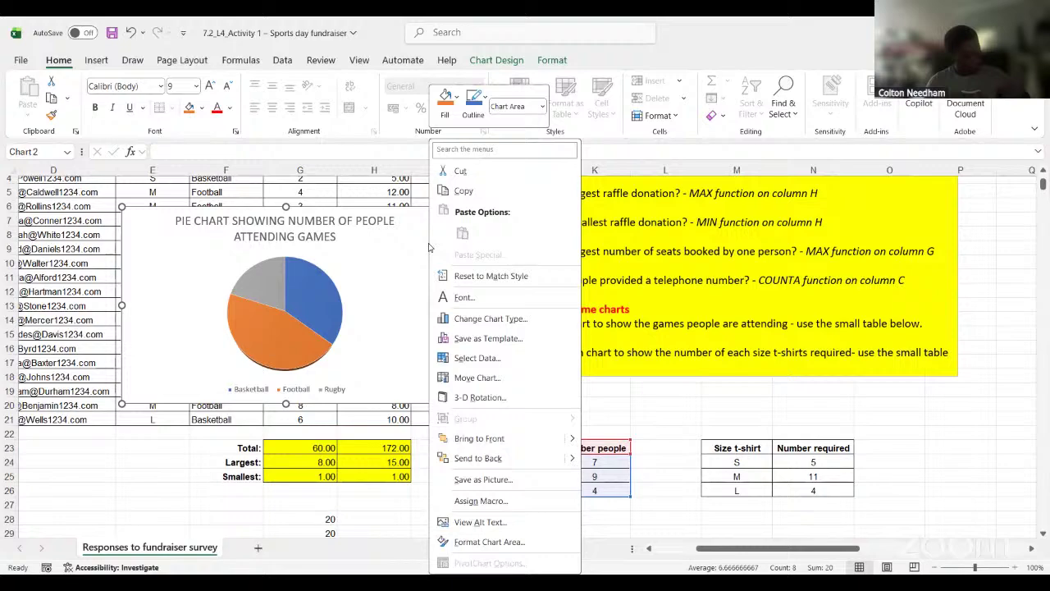
left_click(486, 380)
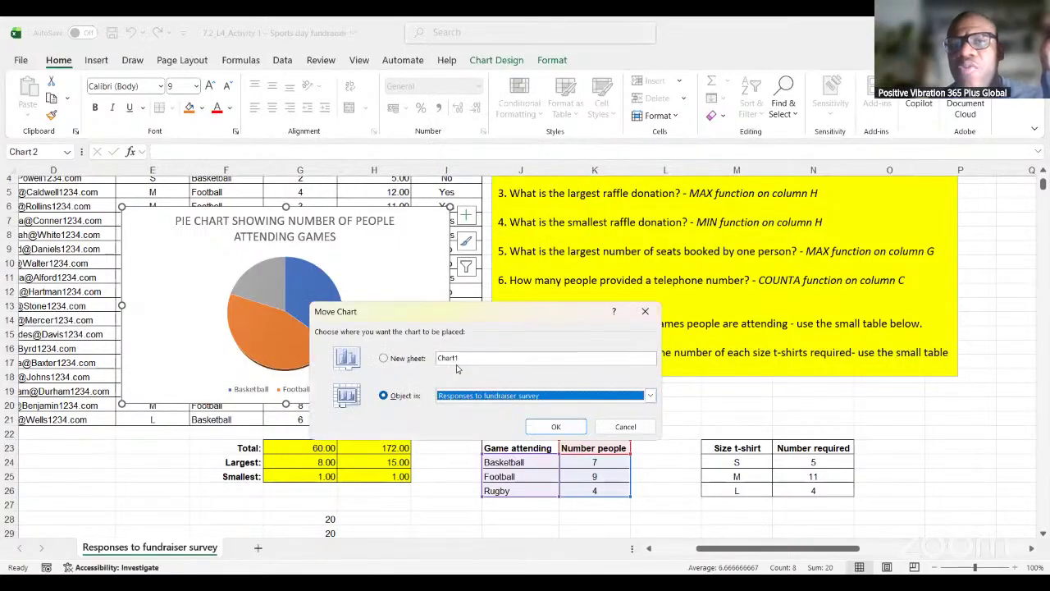
left_click(385, 359)
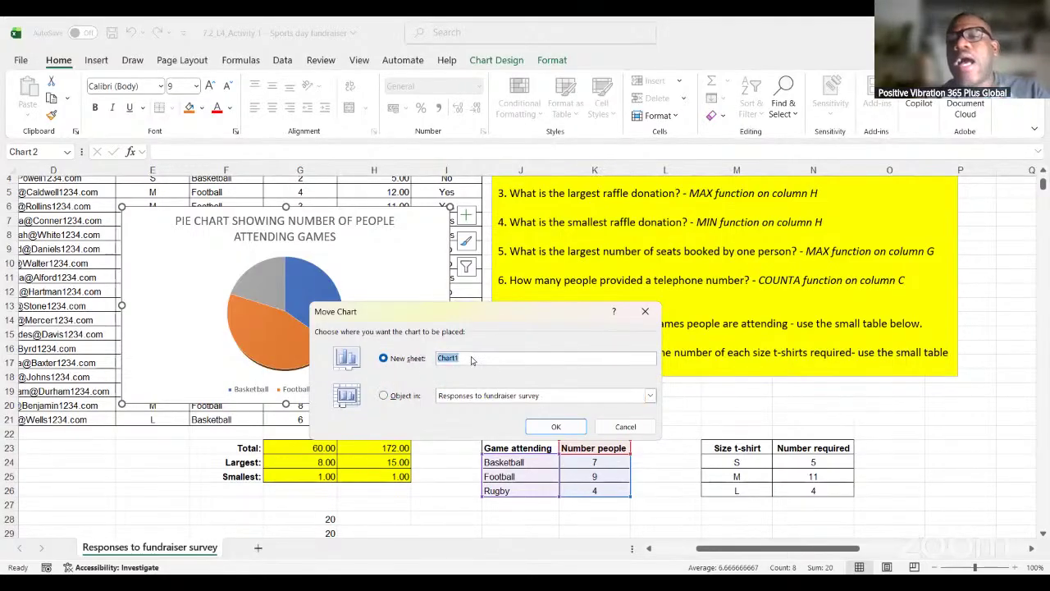
key("BackSpace")
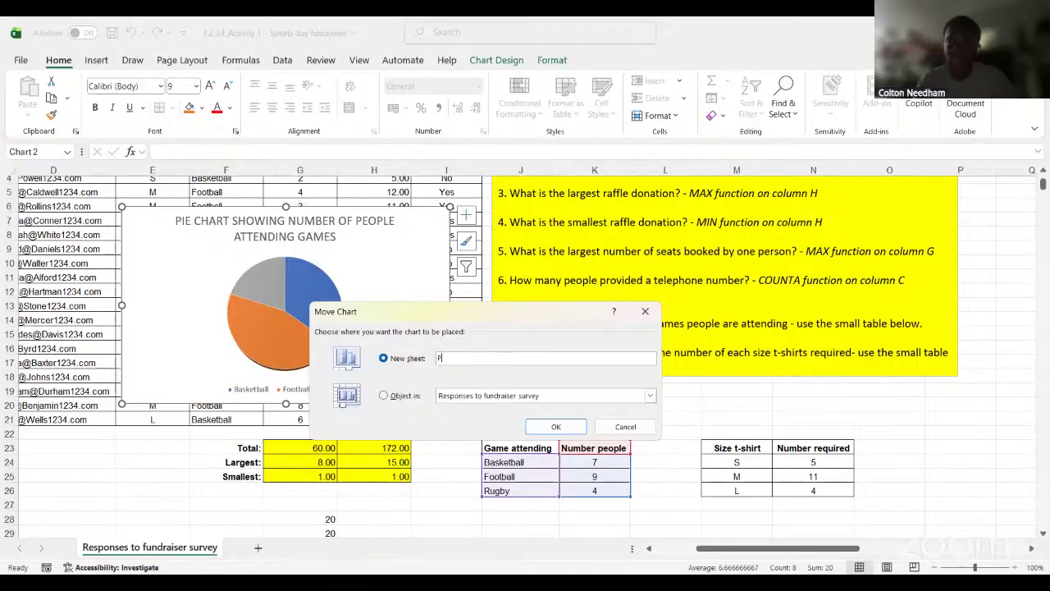
type("Pie Chart")
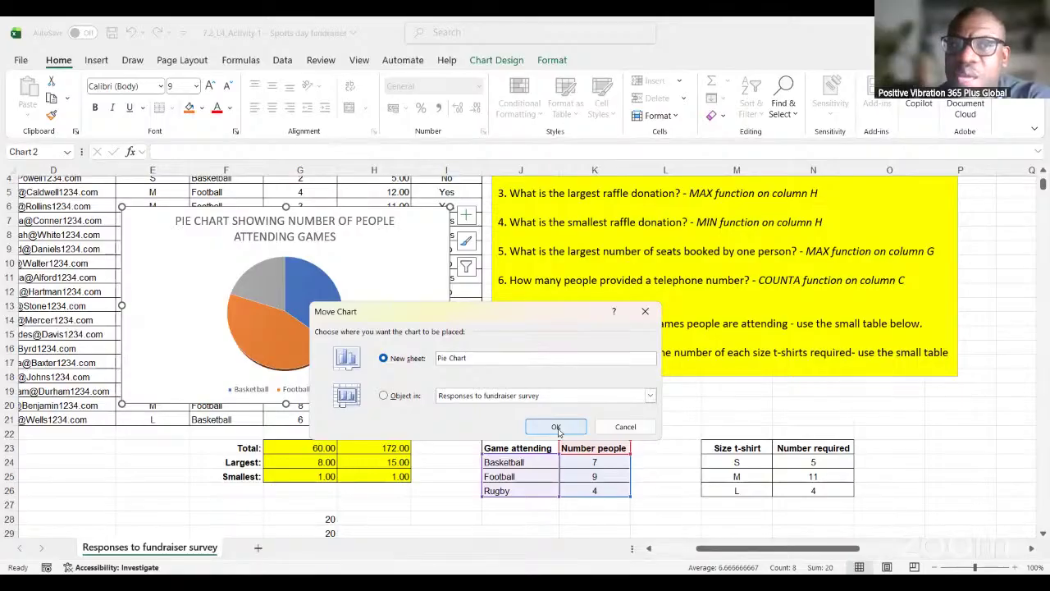
left_click(558, 428)
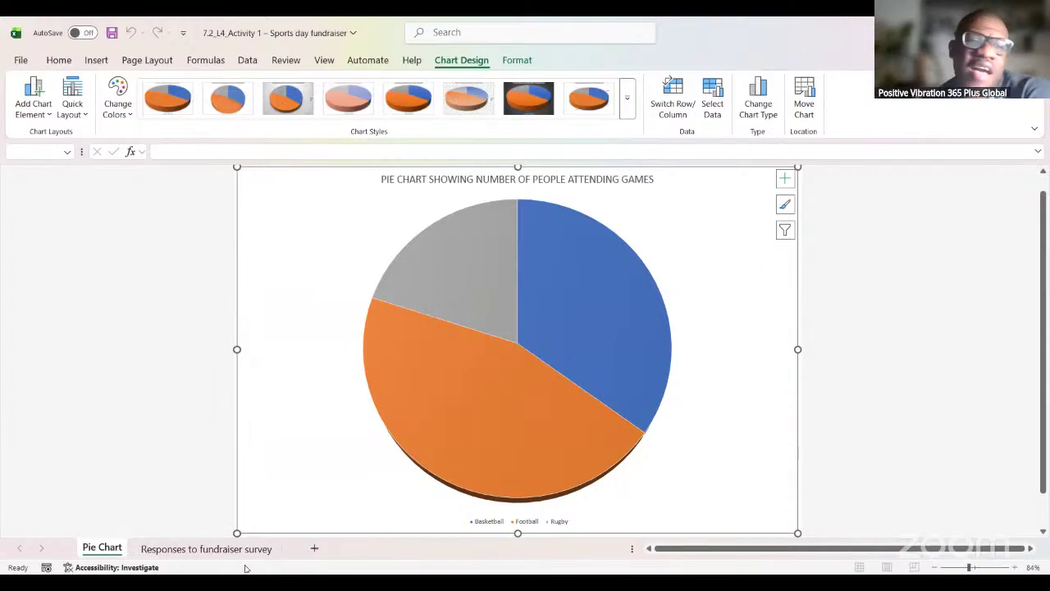
Step: View the Pie Chart sheet and the Responses to fundraiser survey sheet in turn, finishing on the survey responses
left_click(199, 549)
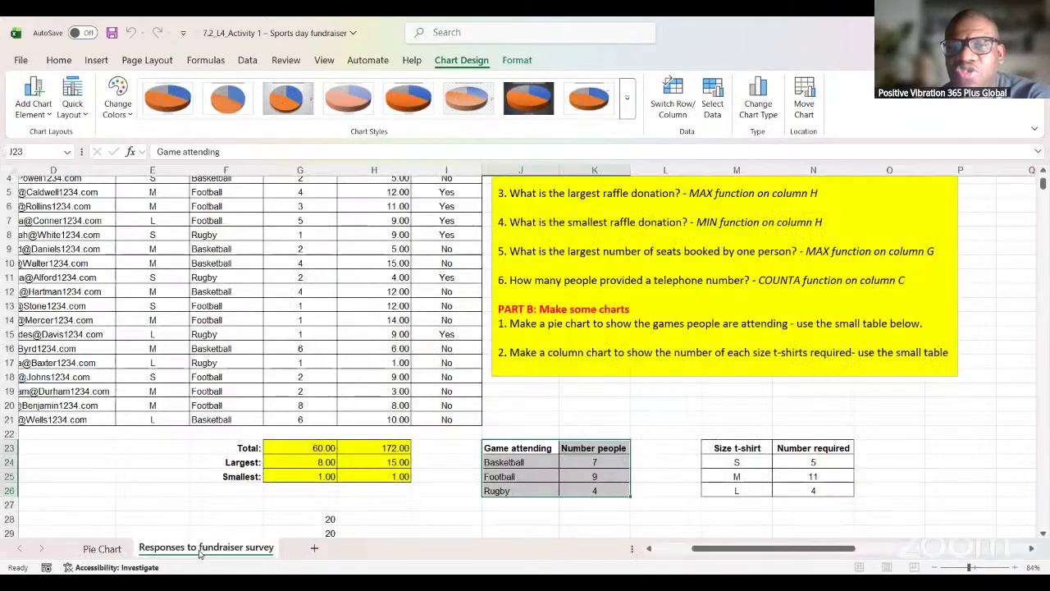
left_click(114, 548)
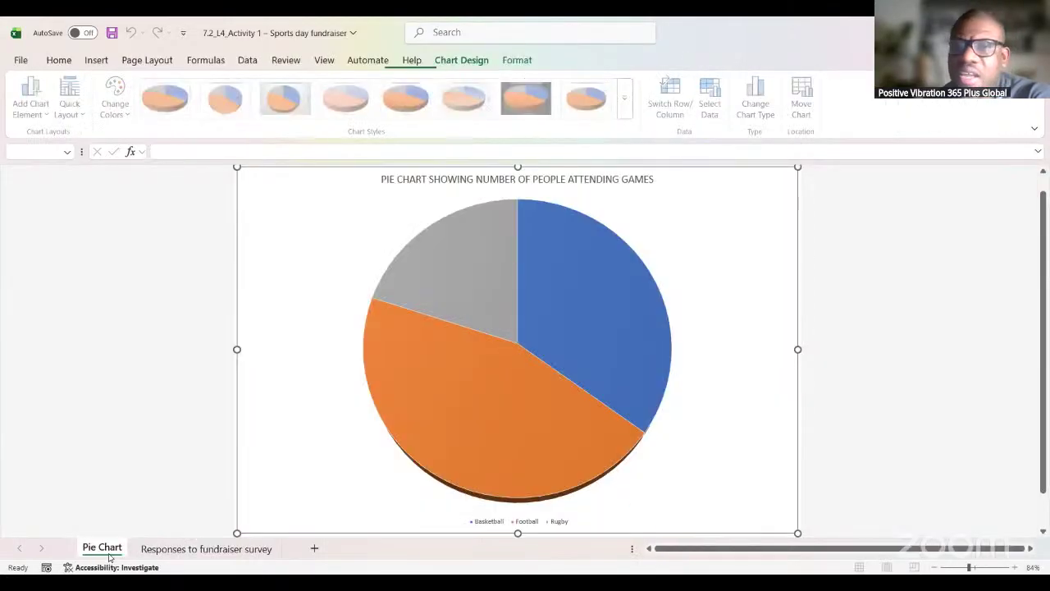
left_click(150, 549)
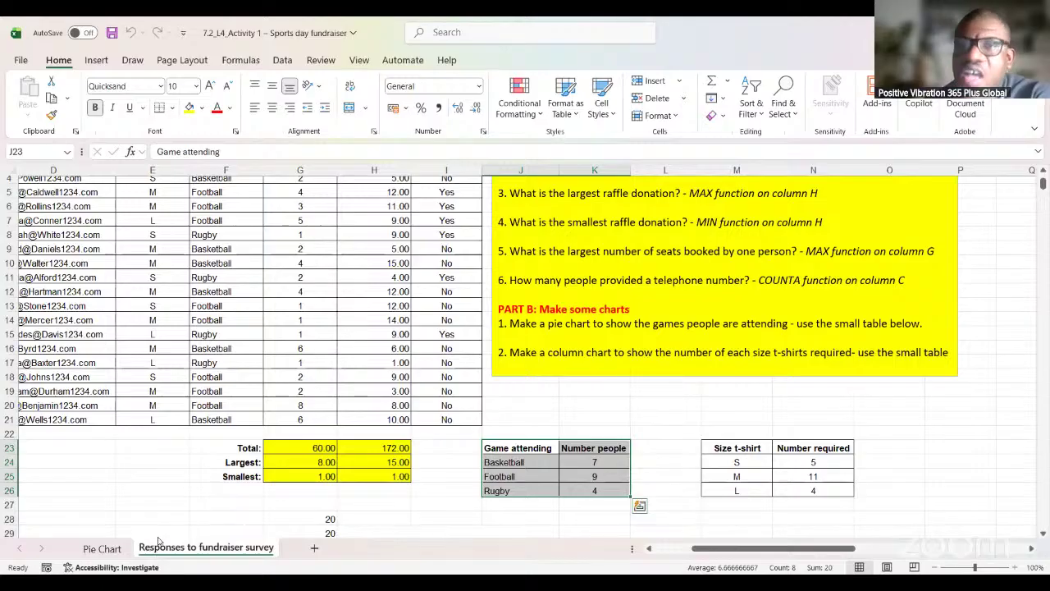
Step: Insert a 2-D clustered column chart from the t-shirt size and number required table, M23:N26
scroll(654, 437, "down", 2)
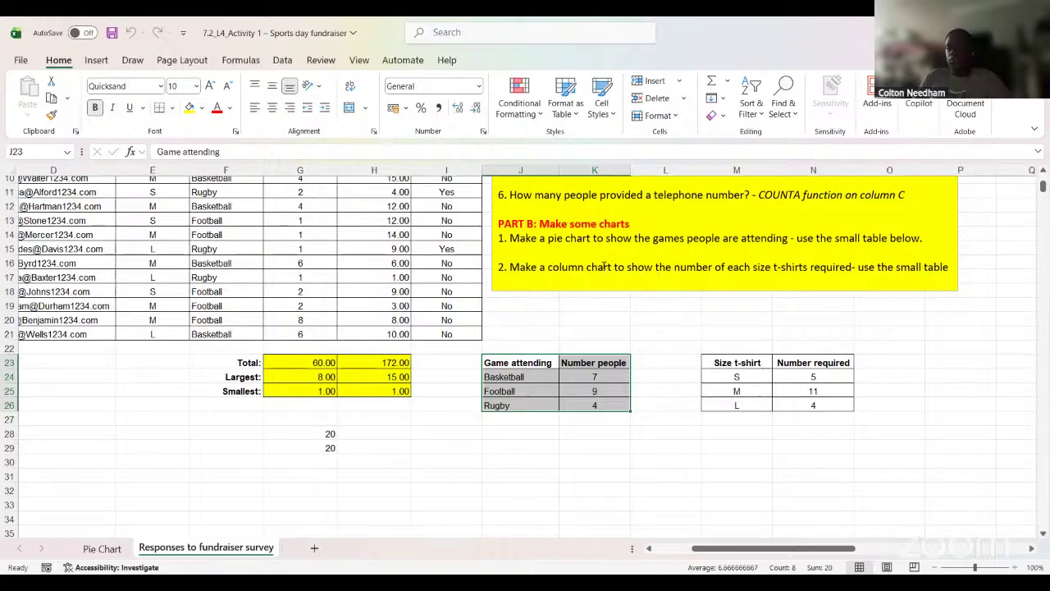
scroll(646, 266, "up", 3)
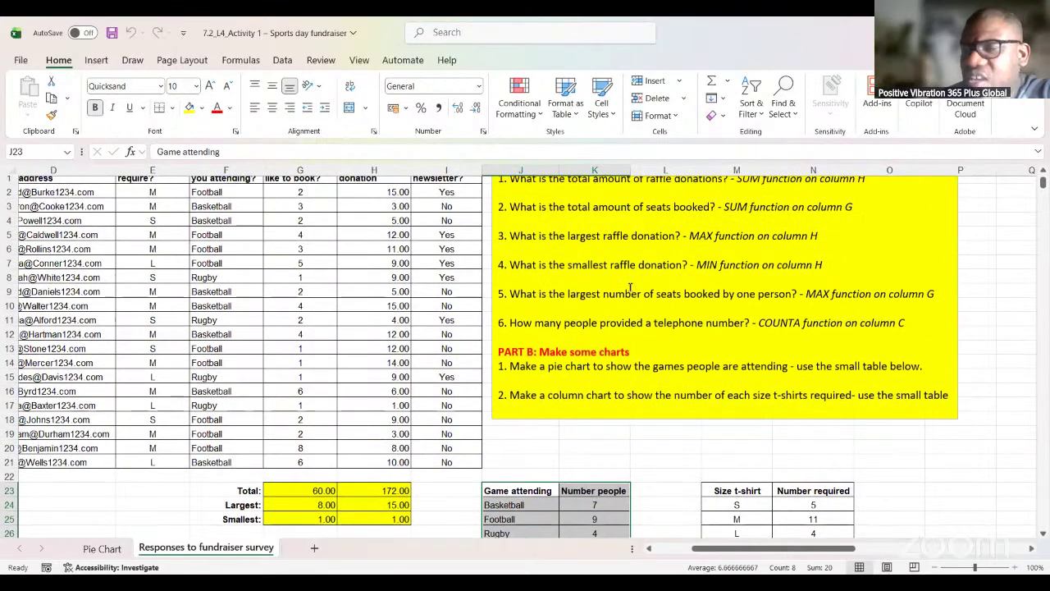
scroll(632, 298, "down", 3)
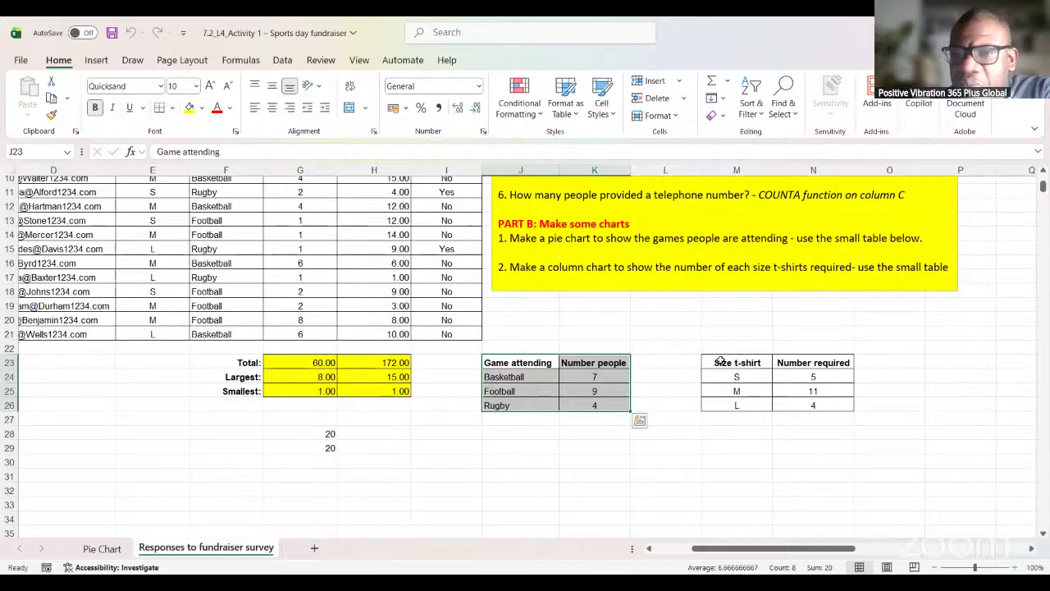
left_click_drag(721, 362, 812, 409)
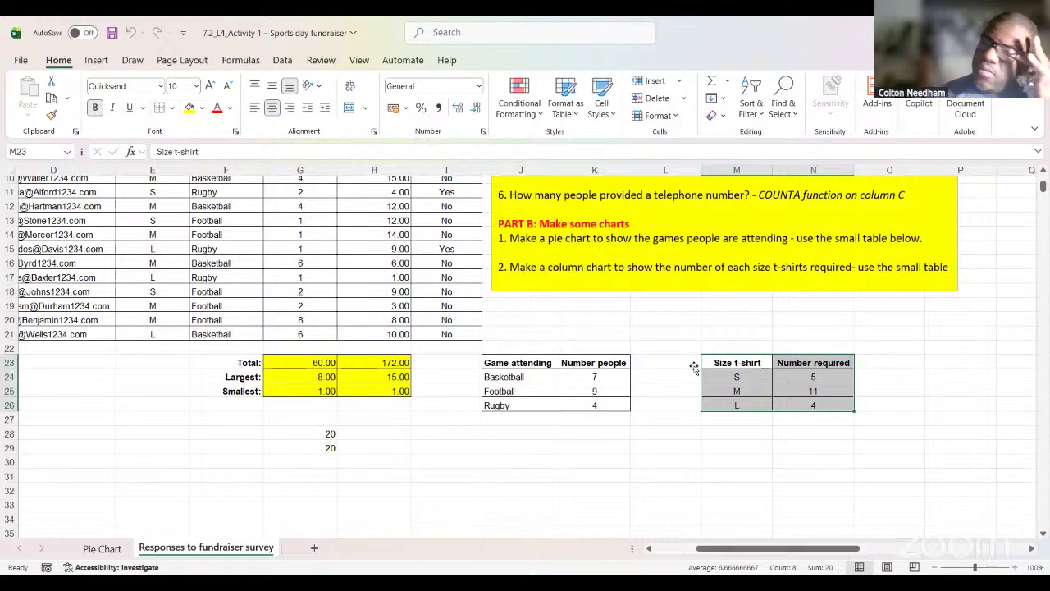
left_click(97, 60)
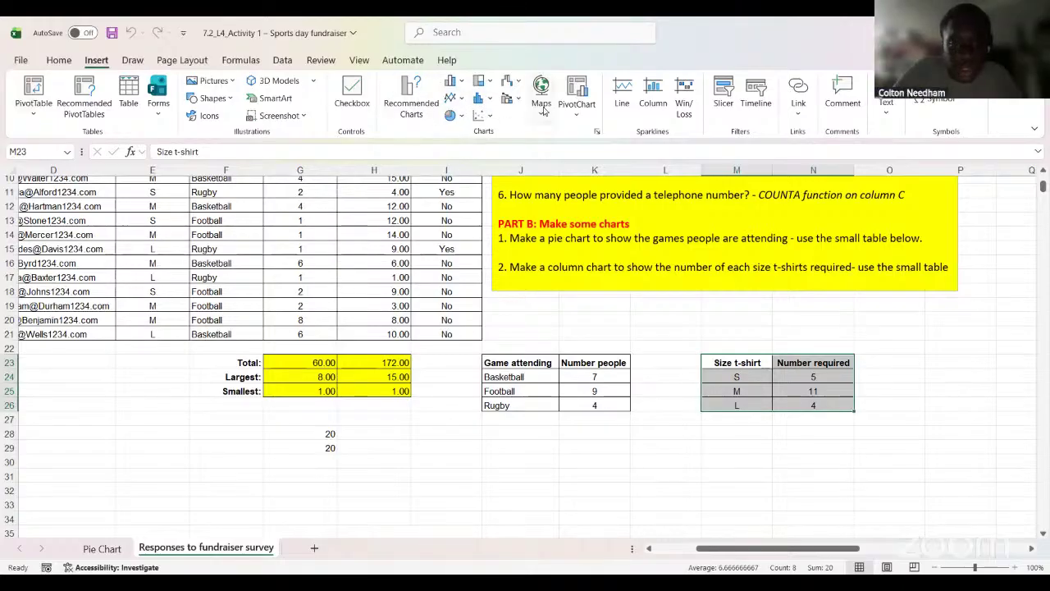
left_click(454, 81)
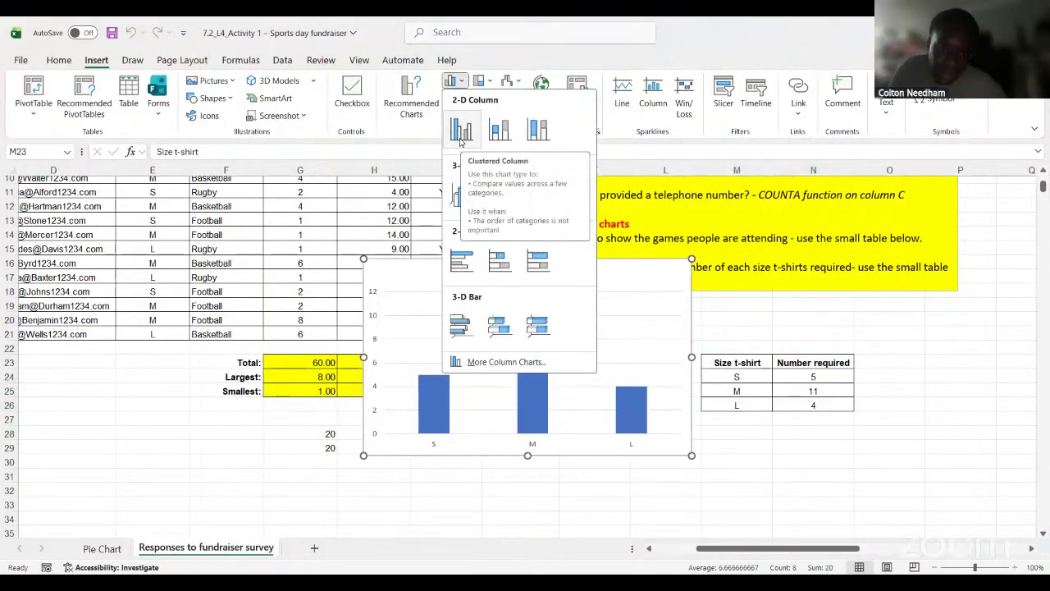
left_click(460, 140)
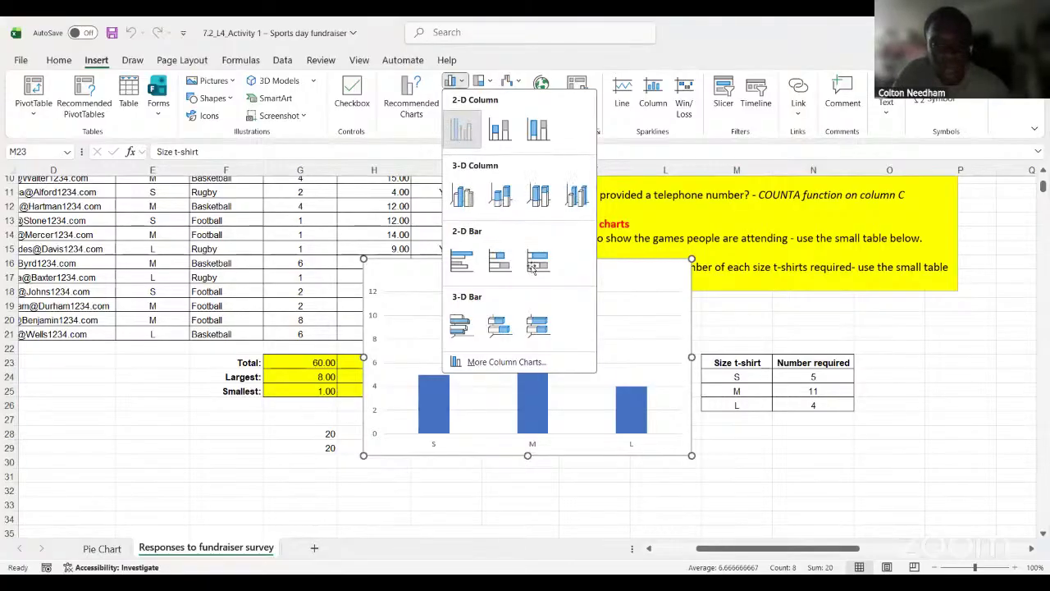
Step: Insert a 2-D clustered column chart of the t-shirt size table and clear its default title text
left_click(554, 271)
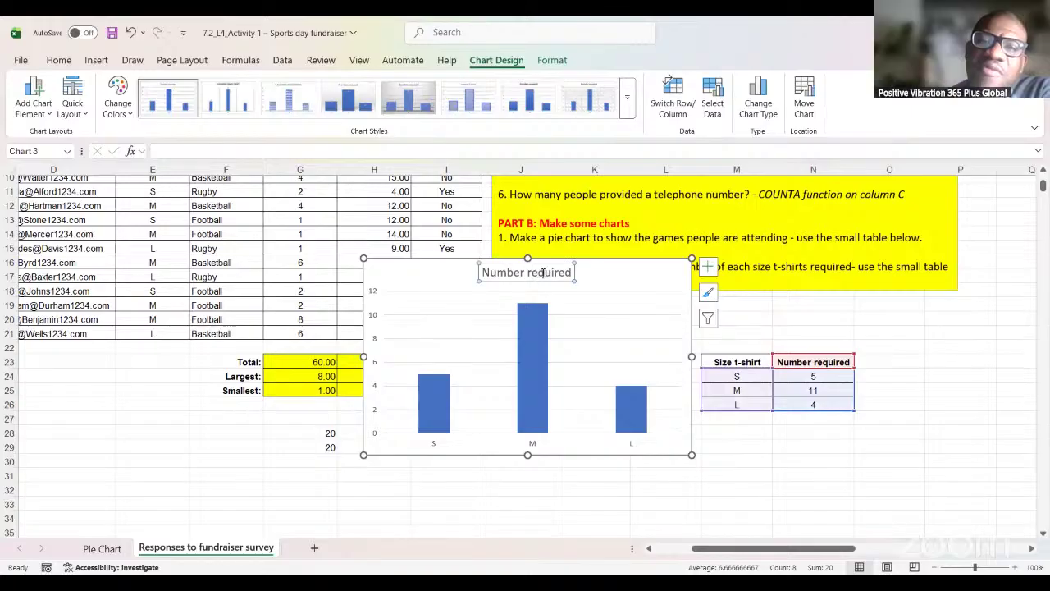
left_click(555, 271)
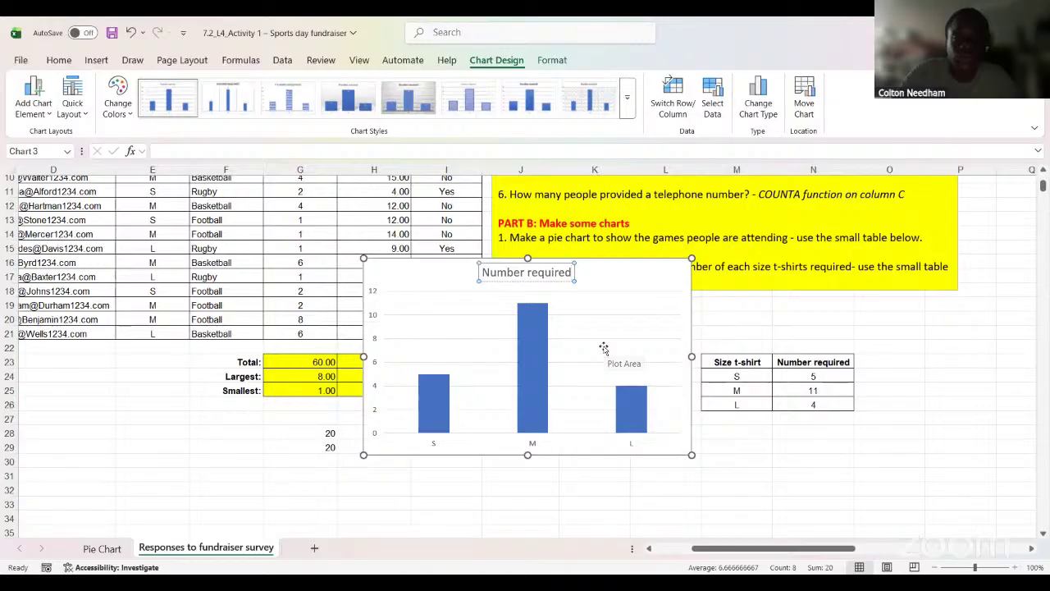
key("BackSpace")
key("BackSpace")
key("BackSpace")
key("BackSpace")
key("BackSpace")
key("BackSpace")
key("BackSpace")
key("BackSpace")
key("BackSpace")
key("BackSpace")
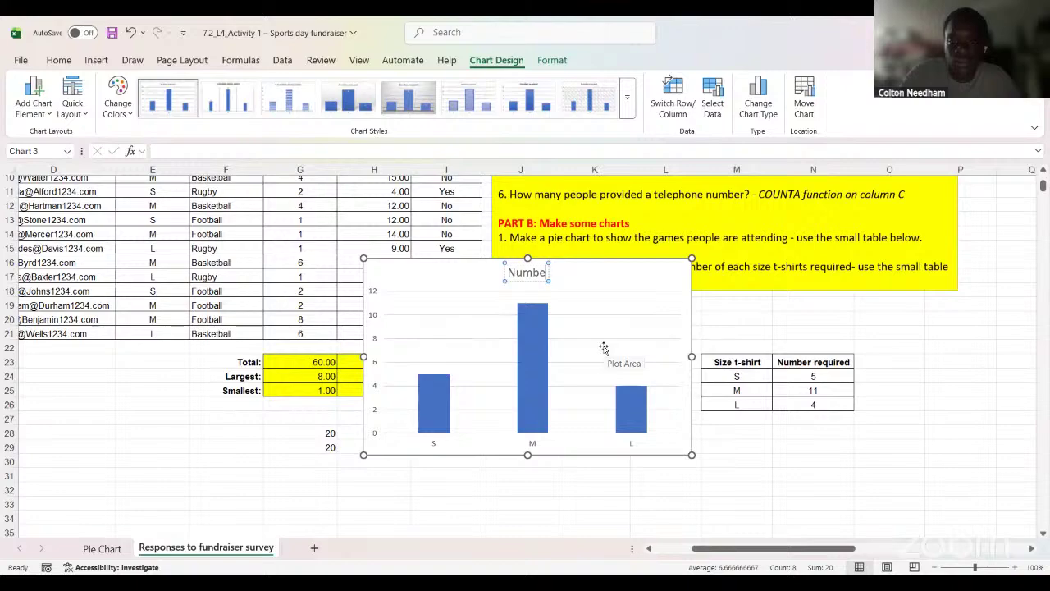
key("BackSpace")
key("BackSpace")
key("BackSpace")
key("BackSpace")
key("BackSpace")
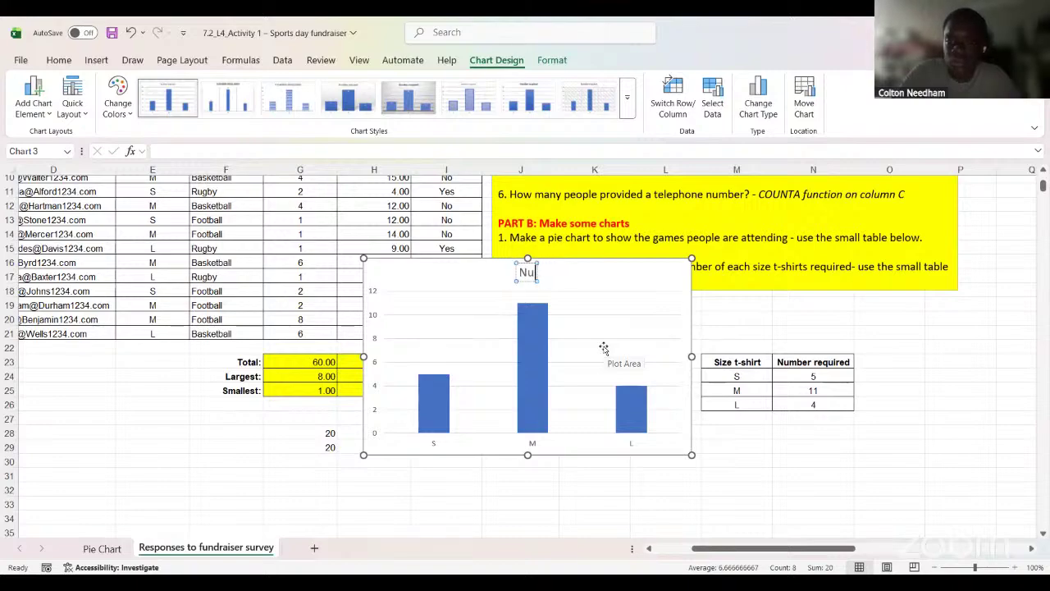
Step: Title the chart "COLUMN CHART SHOWING NUMBER OF T-SHIRT PER SIZE NEEDED"
type("C")
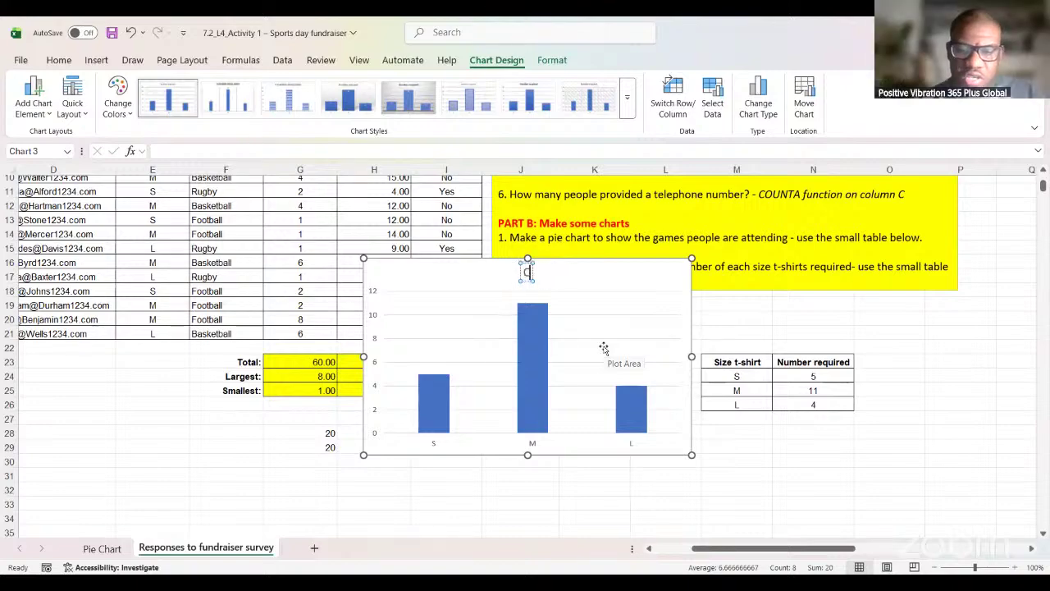
type("OLUM")
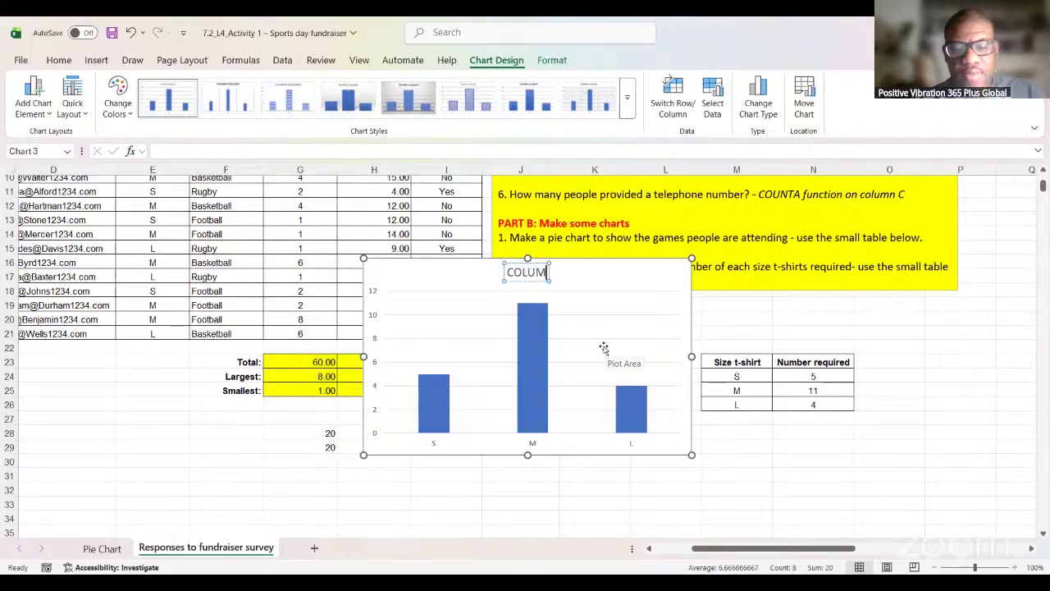
type("N CHAR")
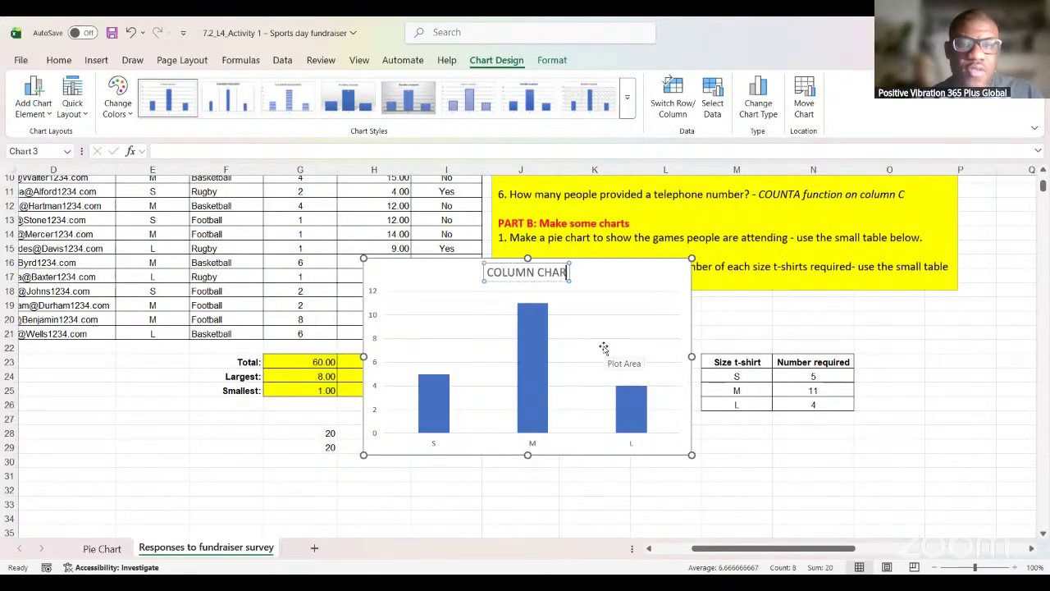
type("T SH")
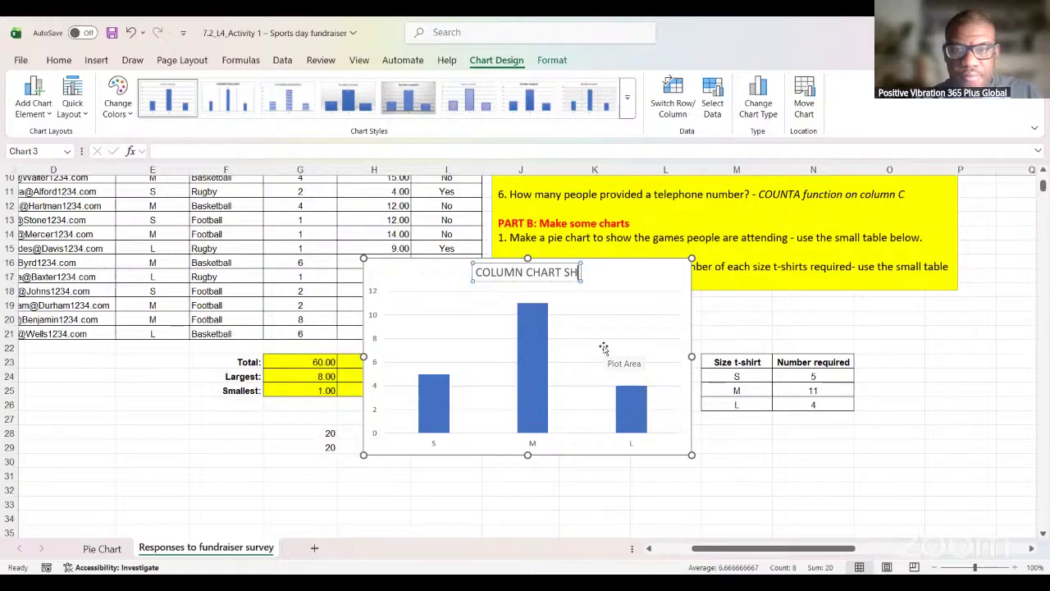
type("OWNG")
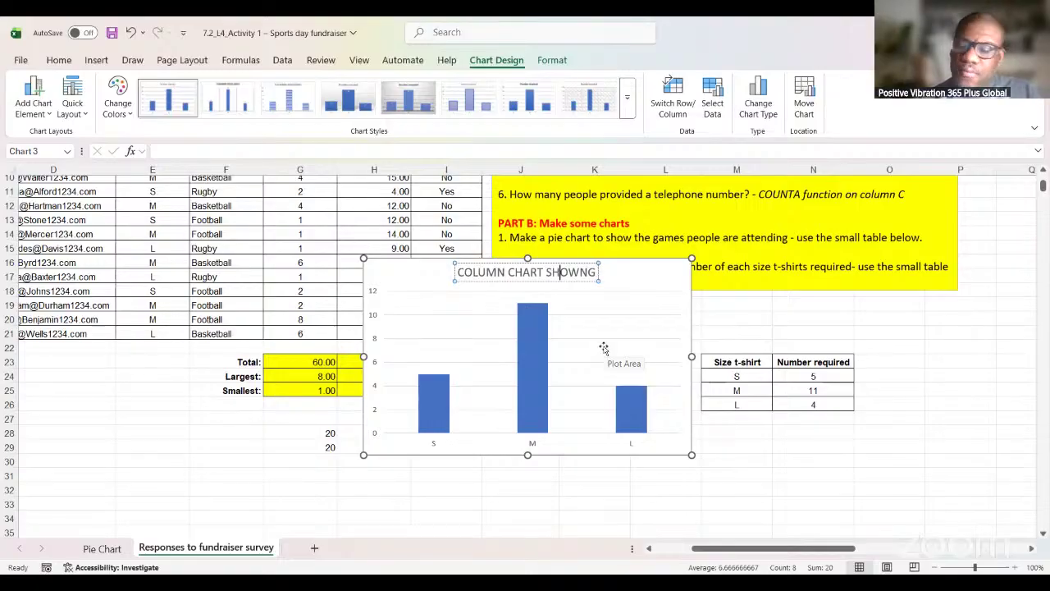
key("Right")
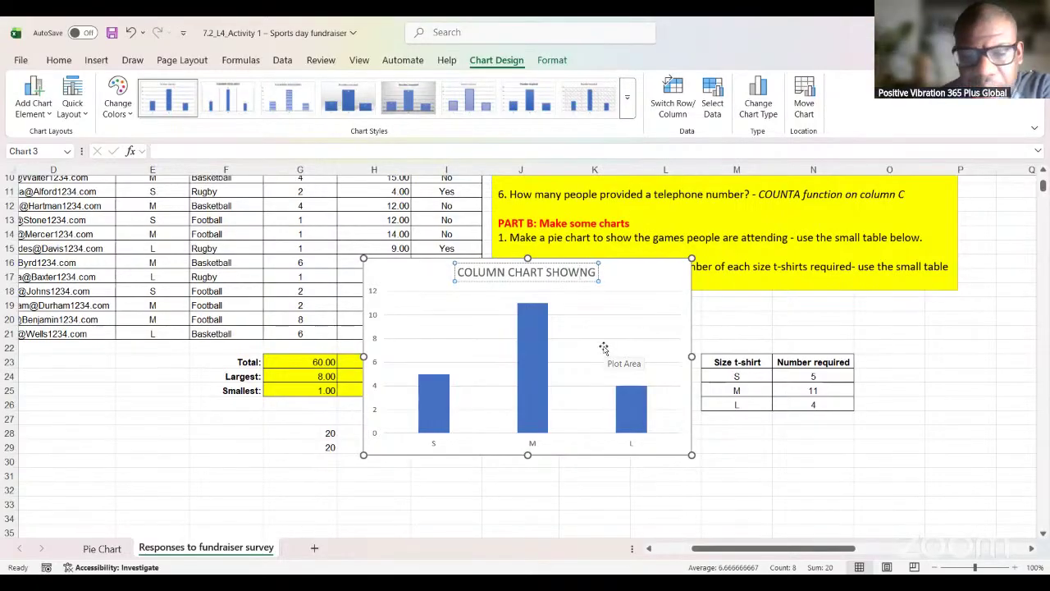
type("I")
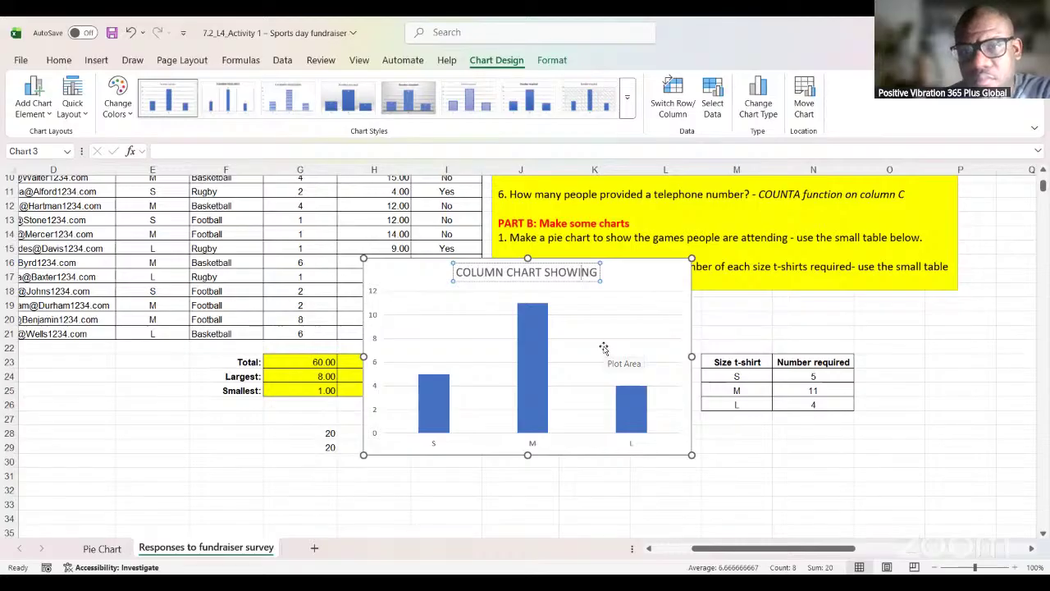
key("Right")
key("Right")
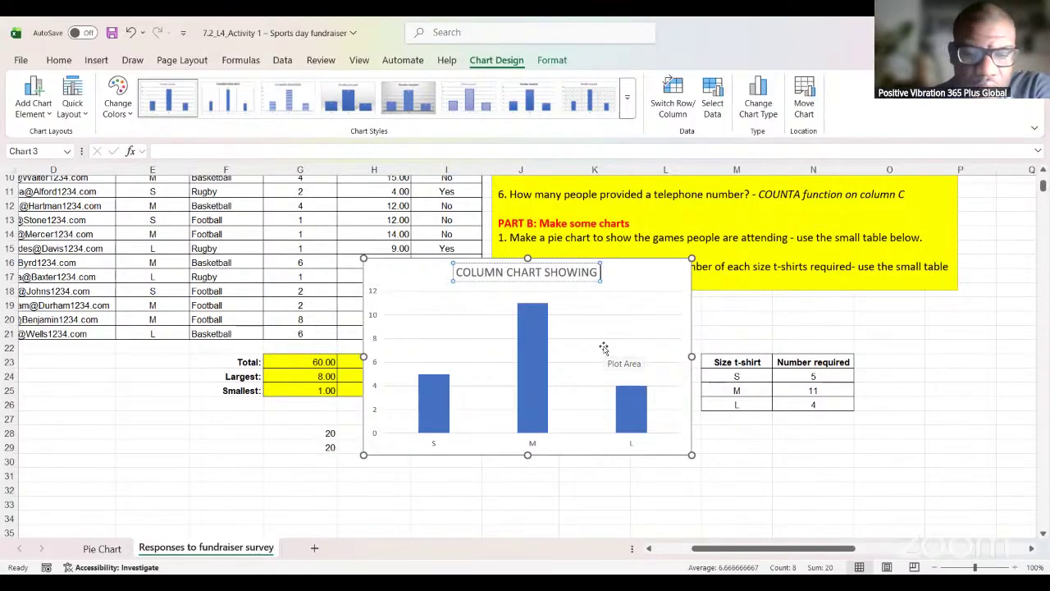
type("NUMBER")
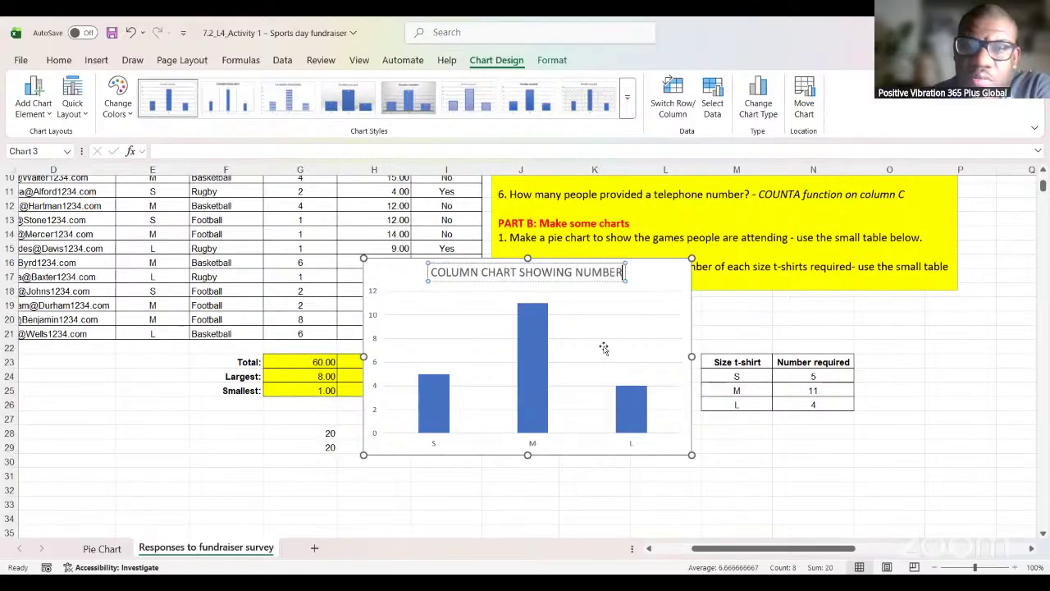
type(" OF")
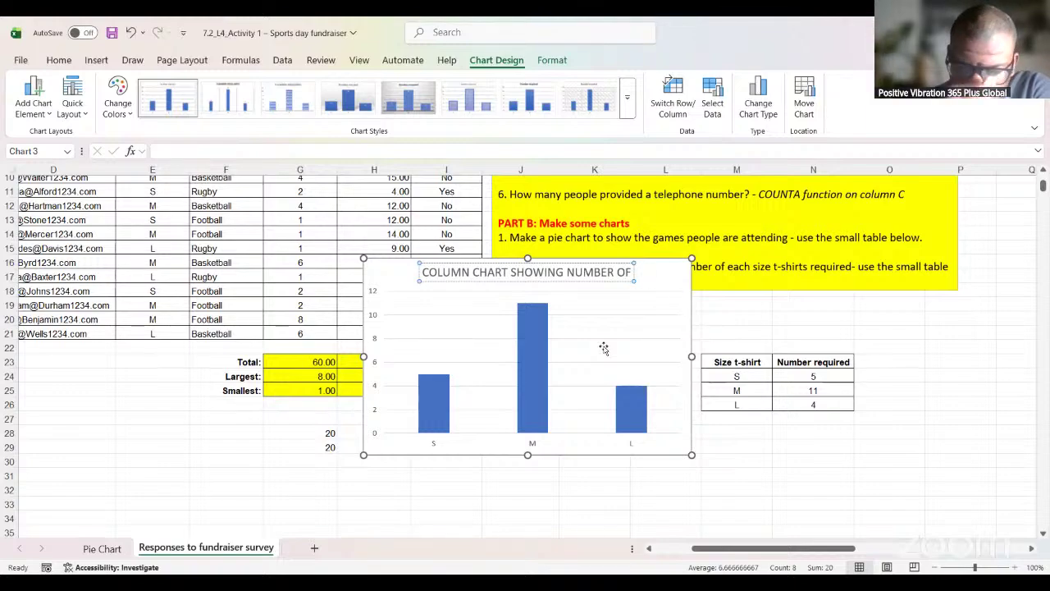
type("T")
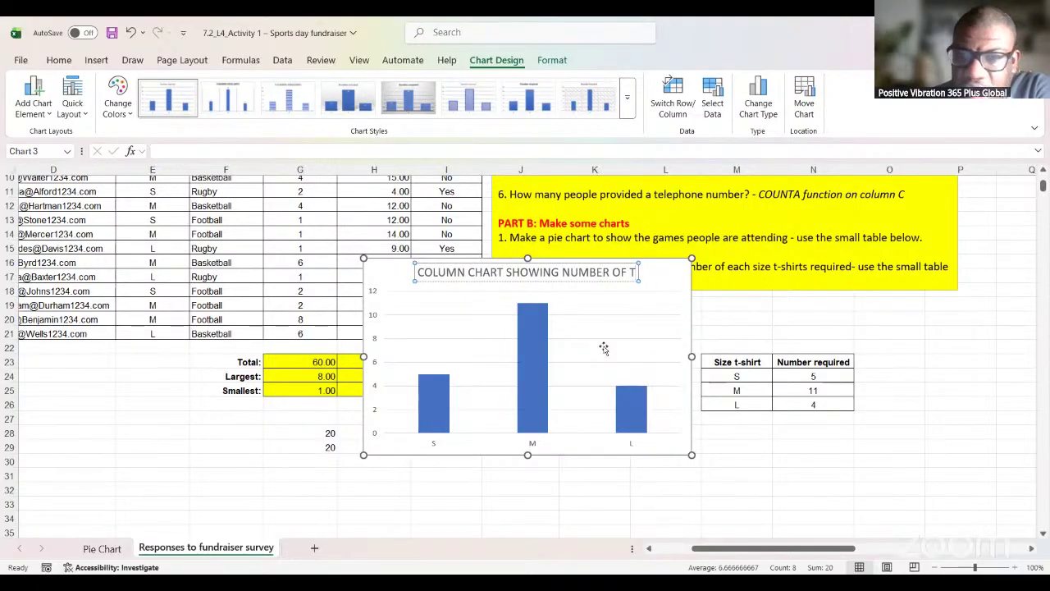
type("-SHI")
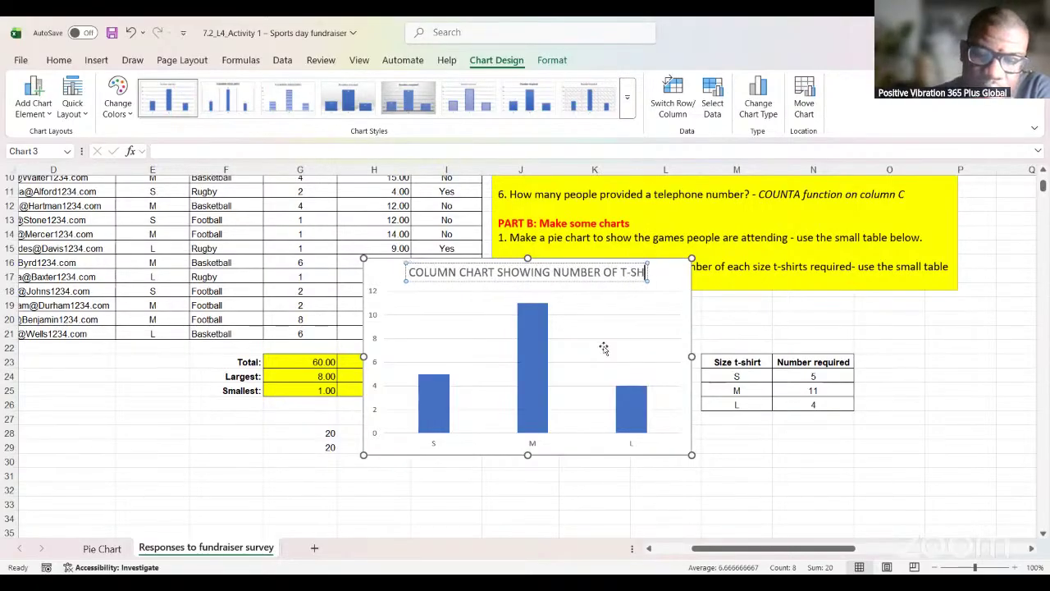
type("RT")
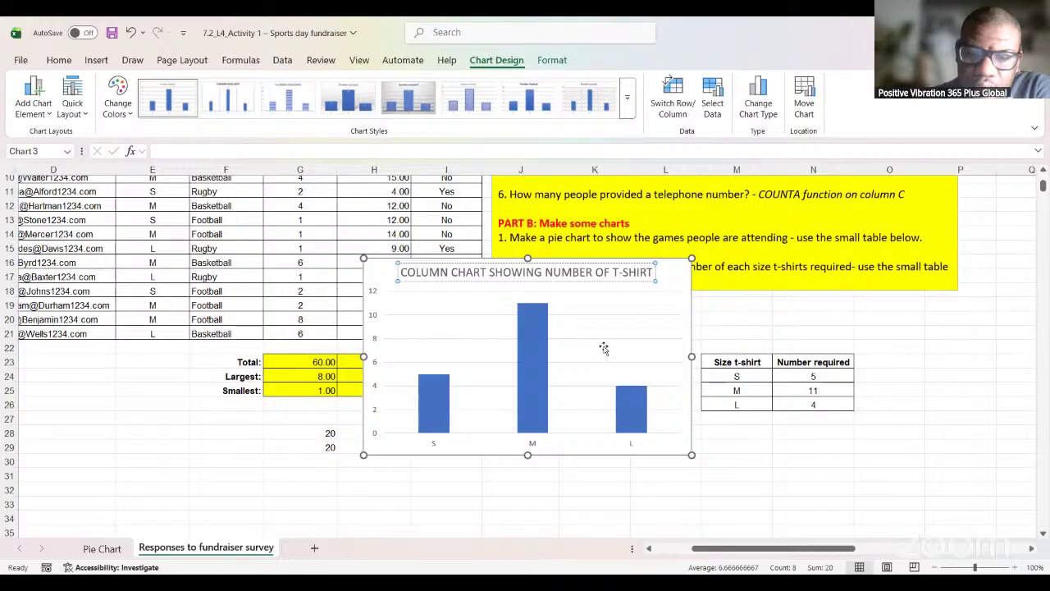
type(" PER S")
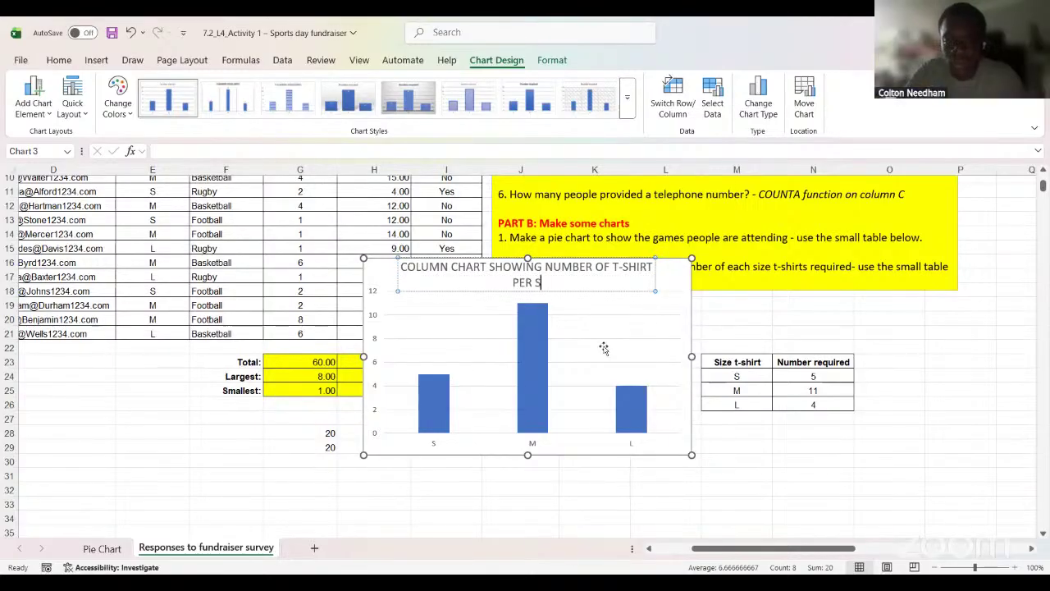
type("IZE")
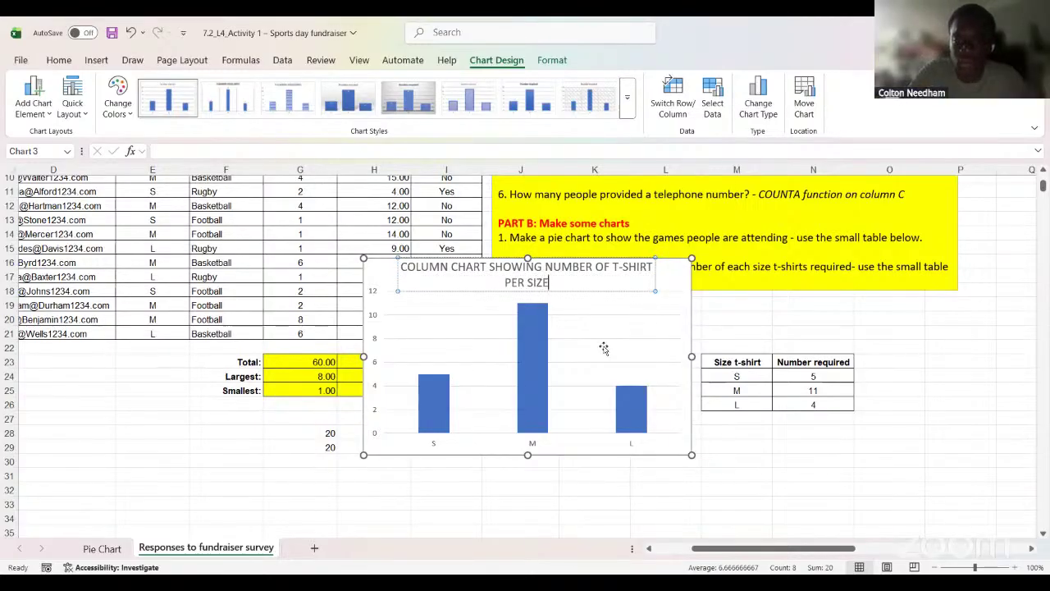
type("NEEDED")
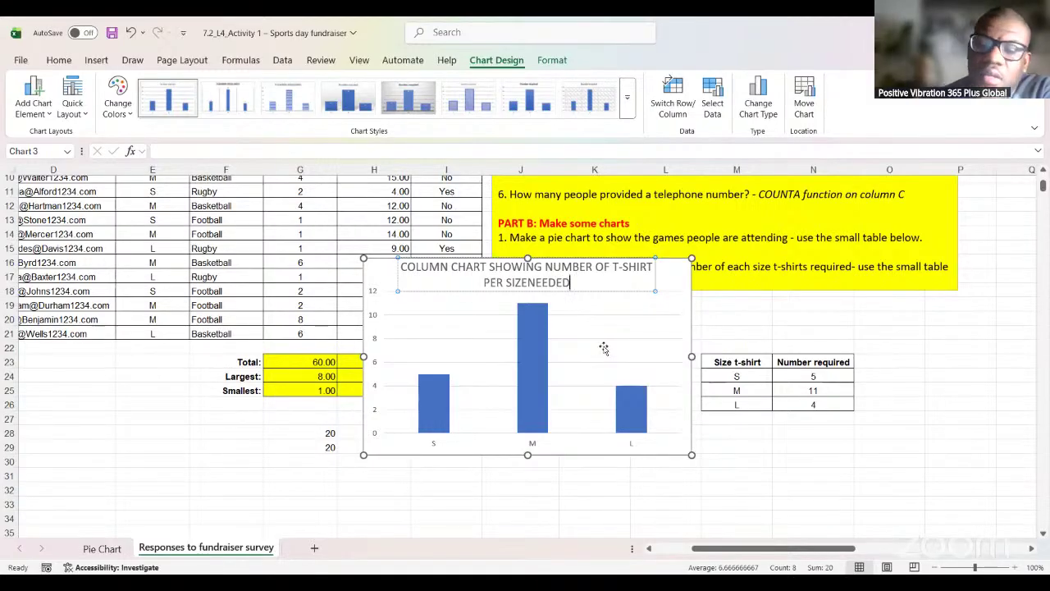
key("Left")
key("Left")
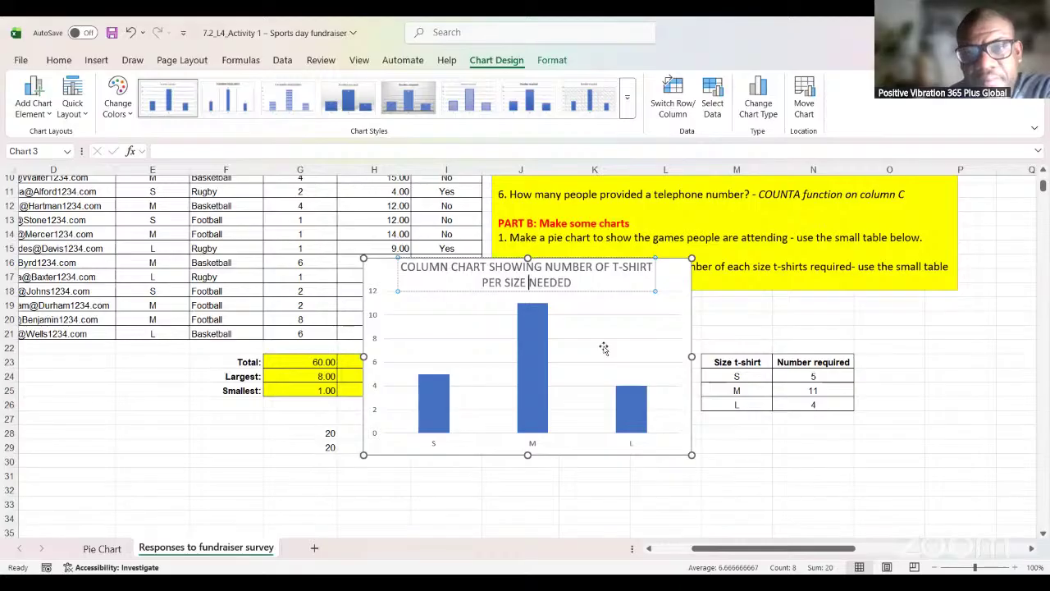
left_click(671, 281)
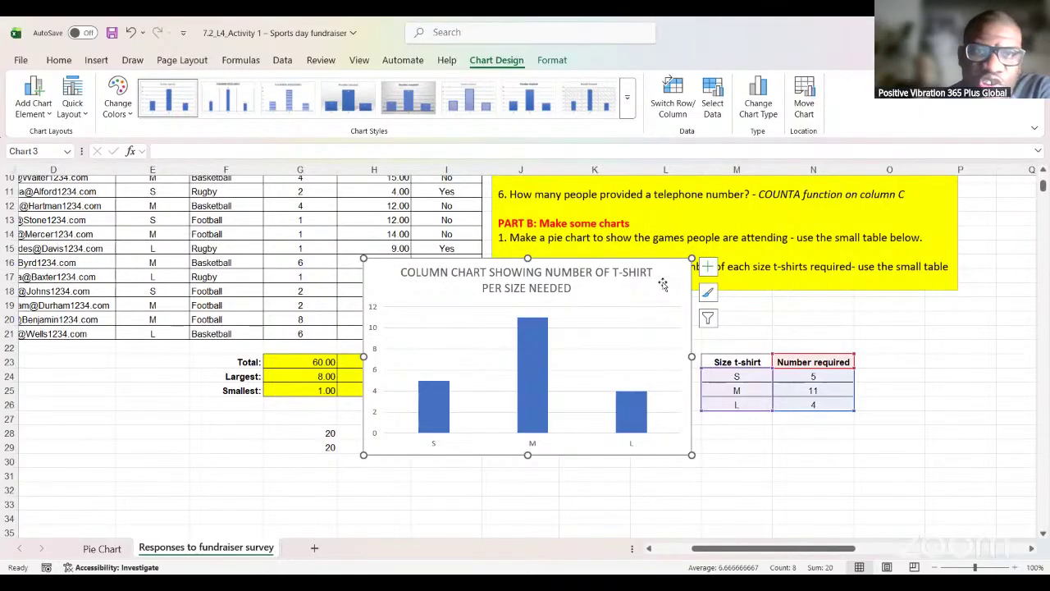
Step: Move the t-shirt chart to a new sheet named "Column Chart"
right_click(665, 287)
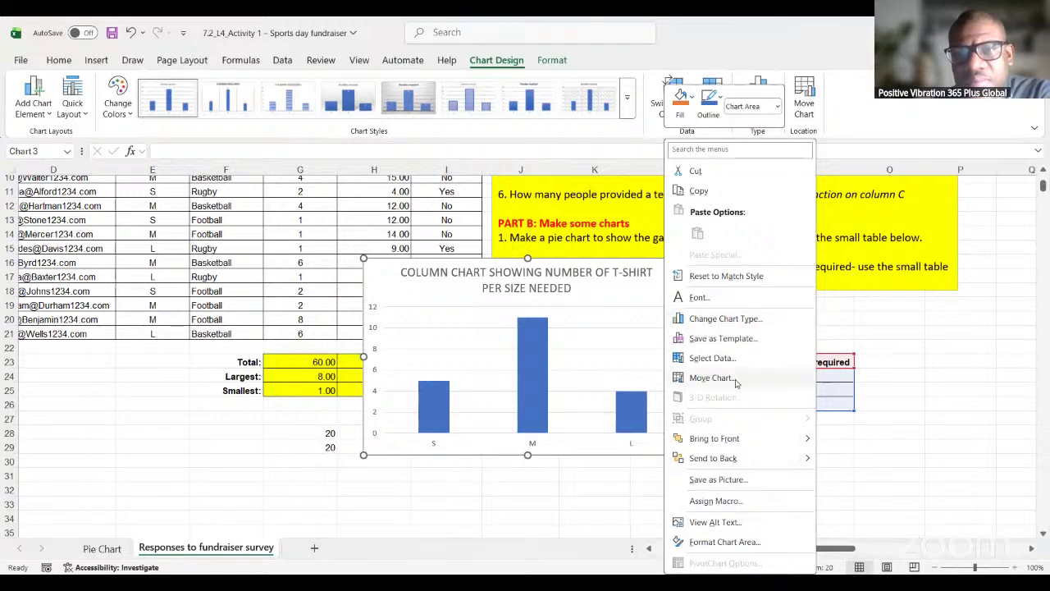
left_click(711, 378)
left_click(638, 353)
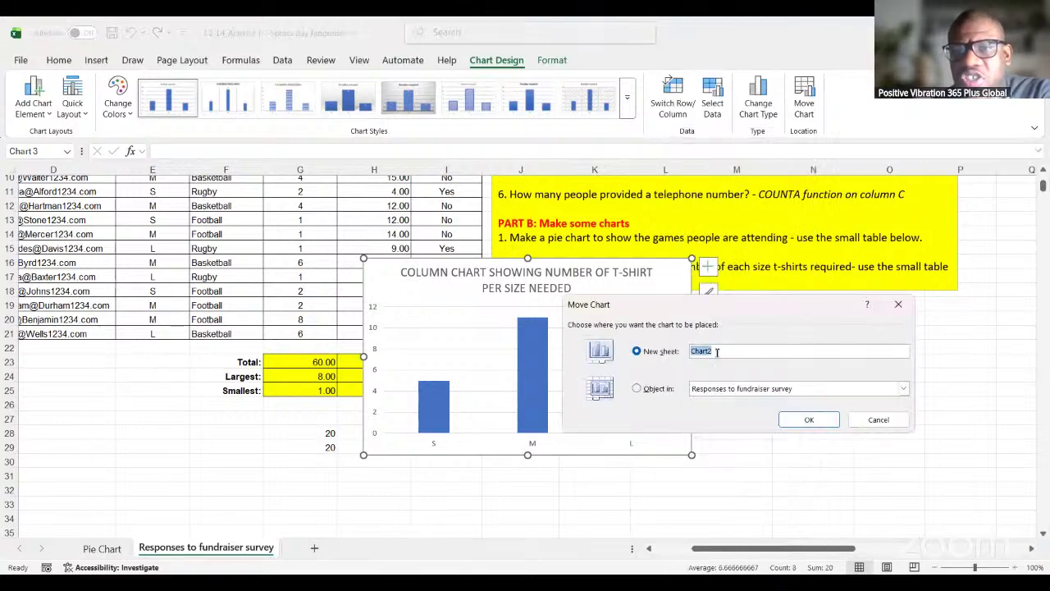
key("BackSpace")
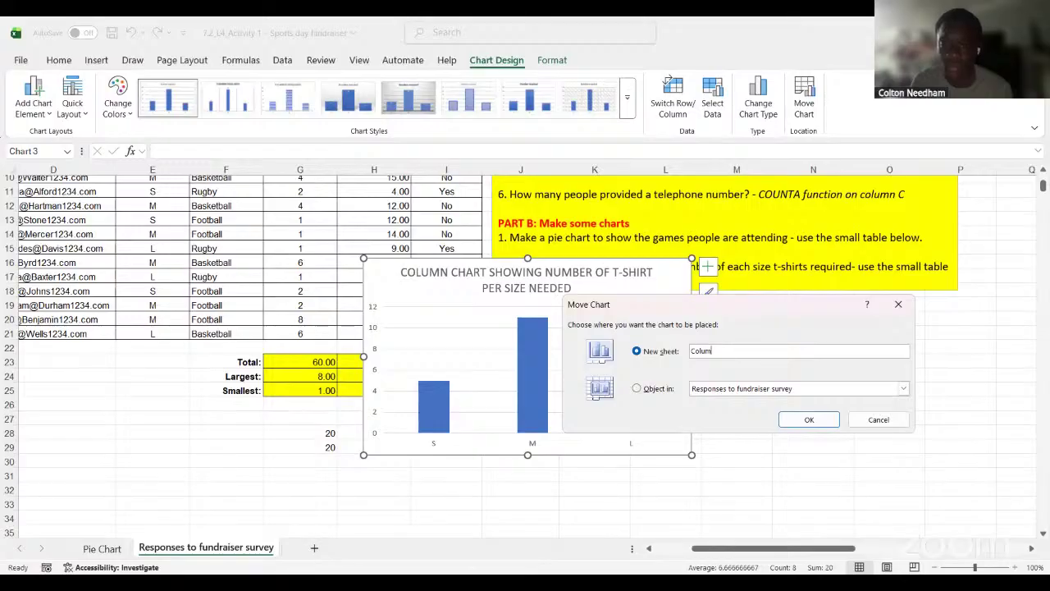
type("n Chart")
left_click(835, 422)
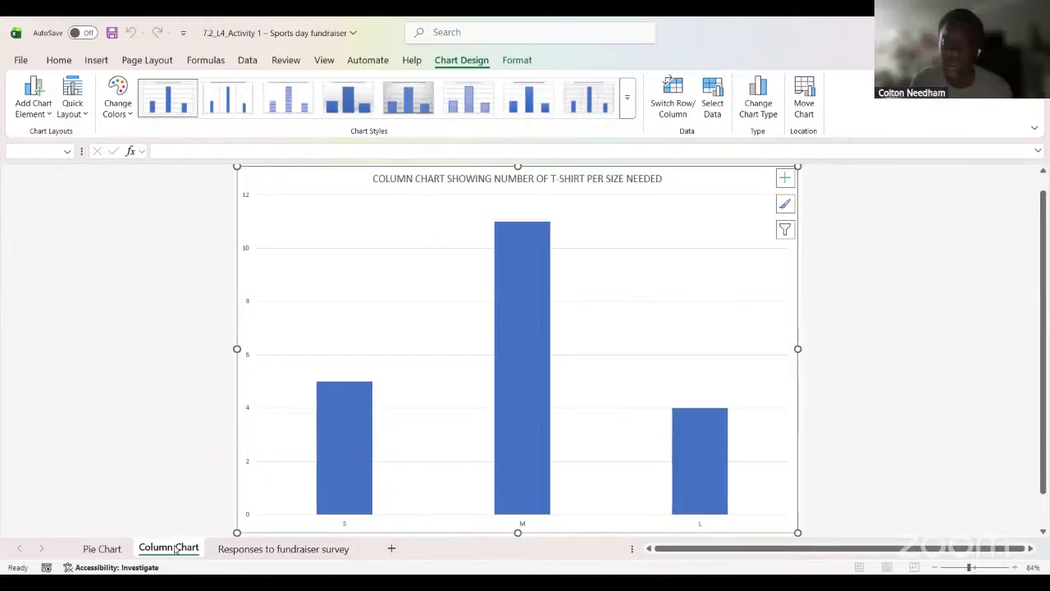
Step: View the Pie Chart and Column Chart sheets, ending on the Responses to fundraiser survey sheet
left_click(102, 549)
left_click(168, 548)
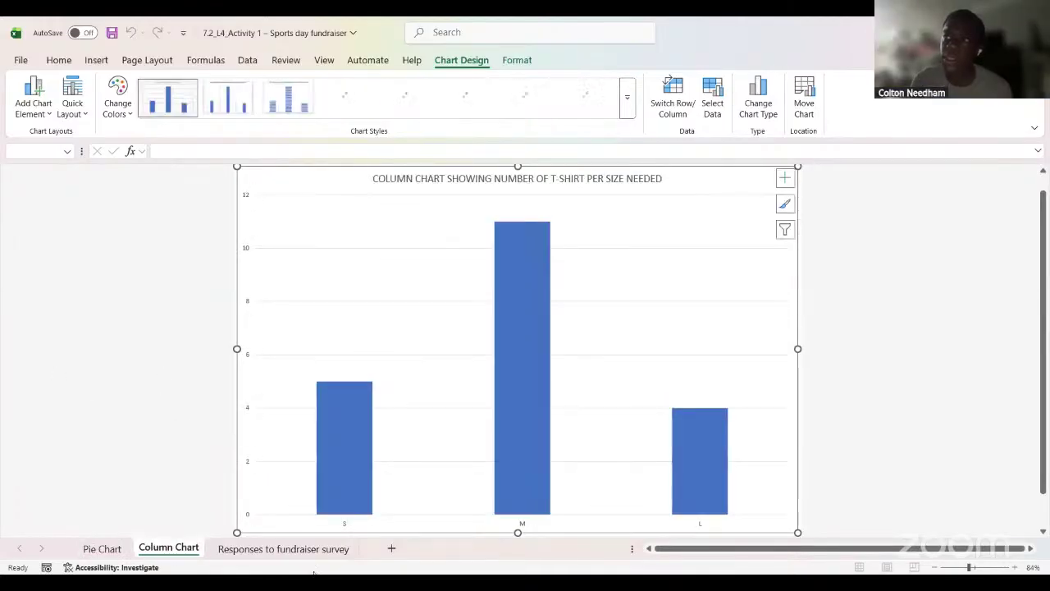
left_click(304, 549)
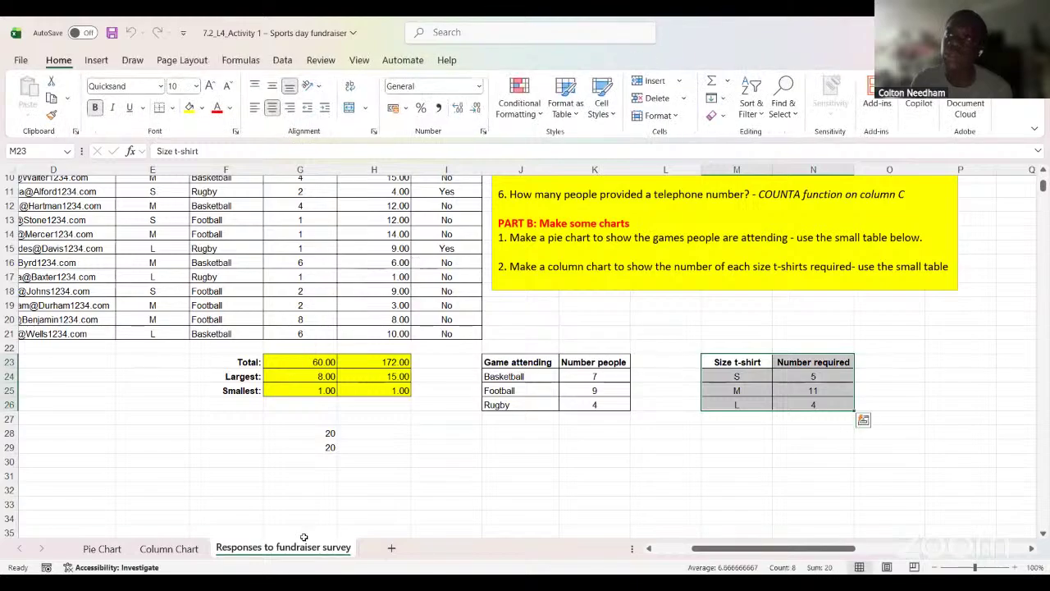
Step: Check the Part A and Part B instructions against the totals and the small tables, ending on empty cell I30
scroll(438, 463, "up", 2)
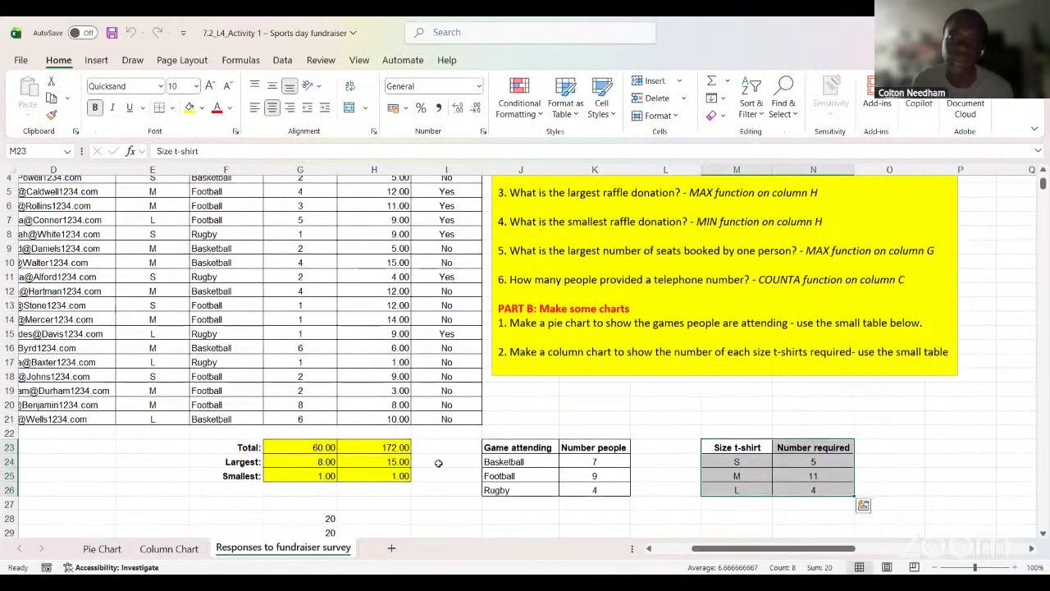
scroll(438, 463, "up", 2)
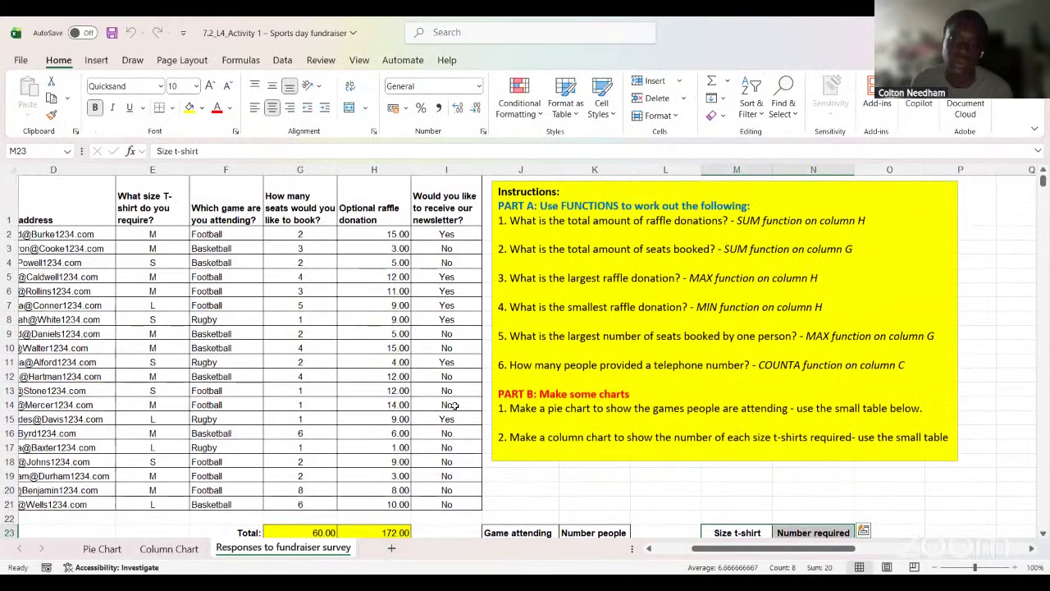
scroll(492, 412, "down", 3)
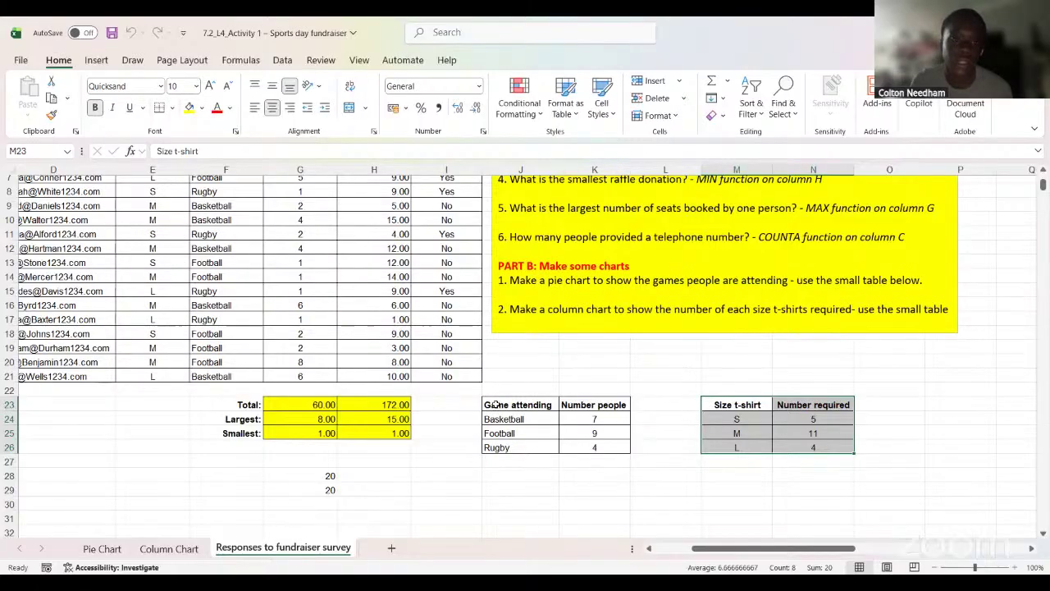
scroll(495, 404, "up", 2)
scroll(496, 405, "up", 1)
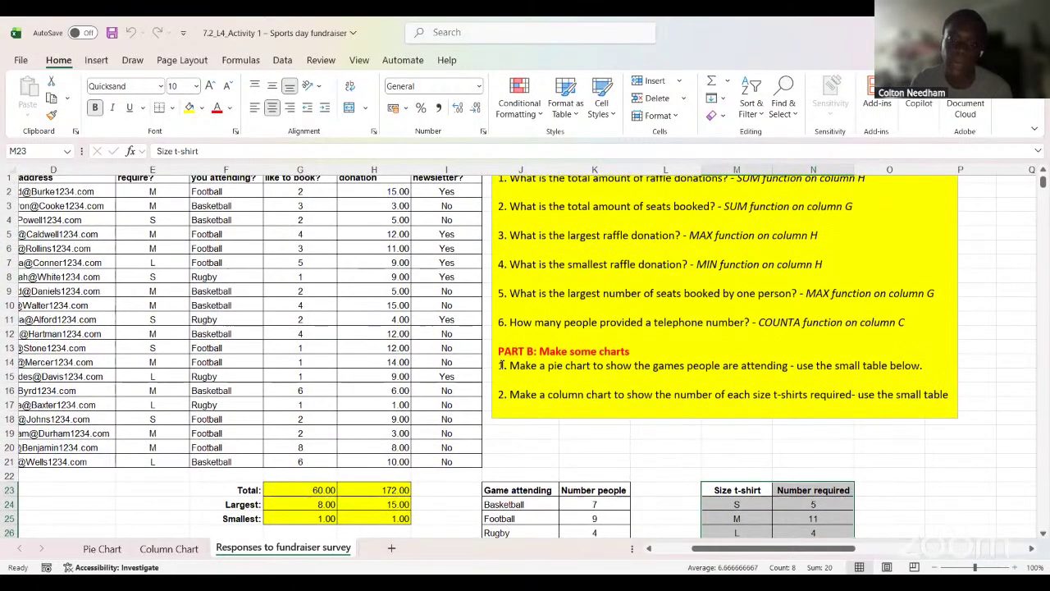
scroll(502, 362, "up", 1)
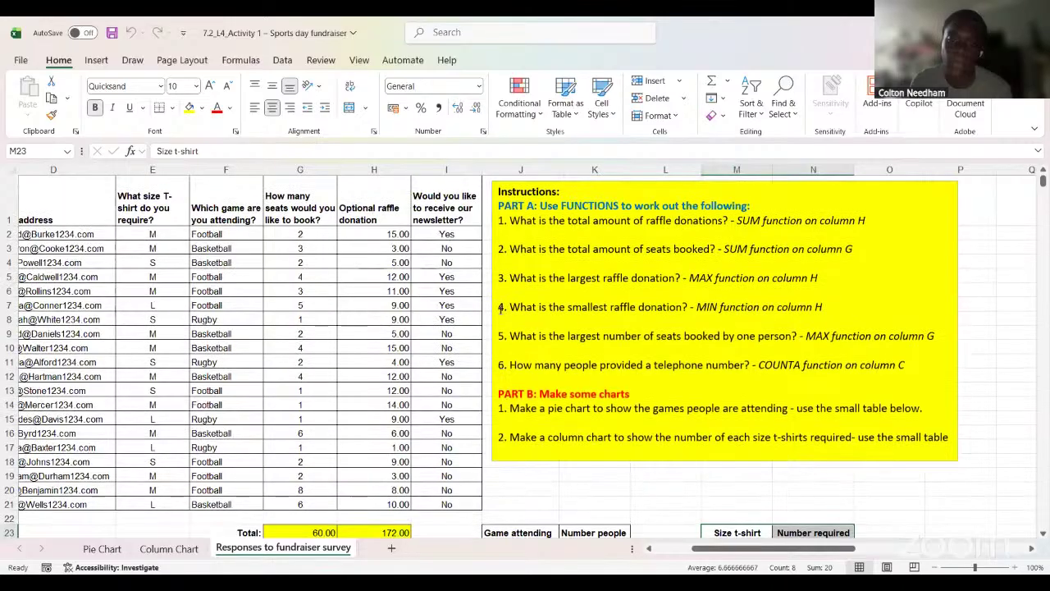
scroll(502, 363, "down", 2)
scroll(499, 320, "down", 2)
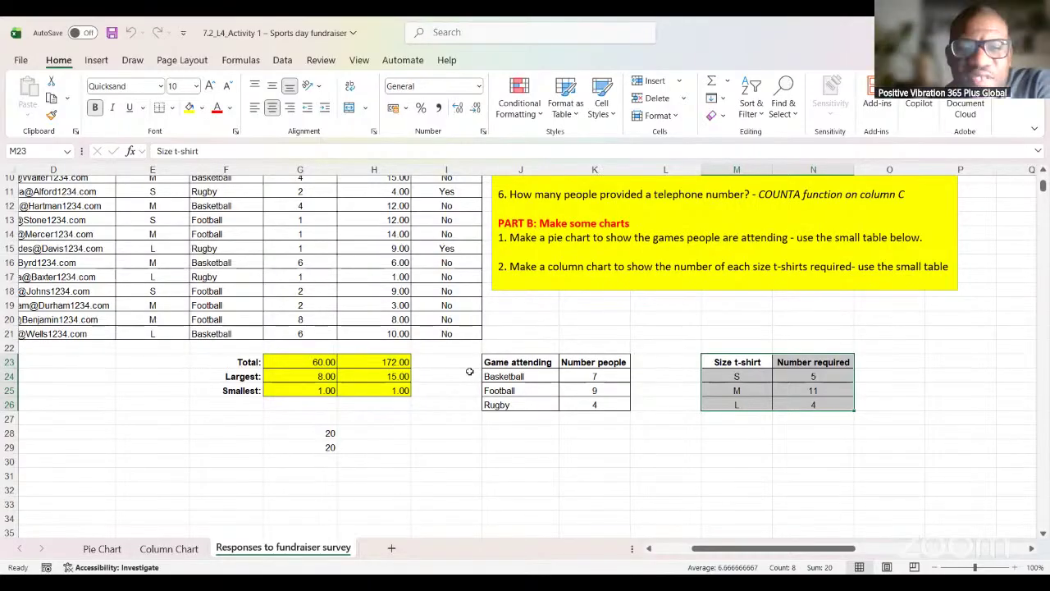
left_click(429, 467)
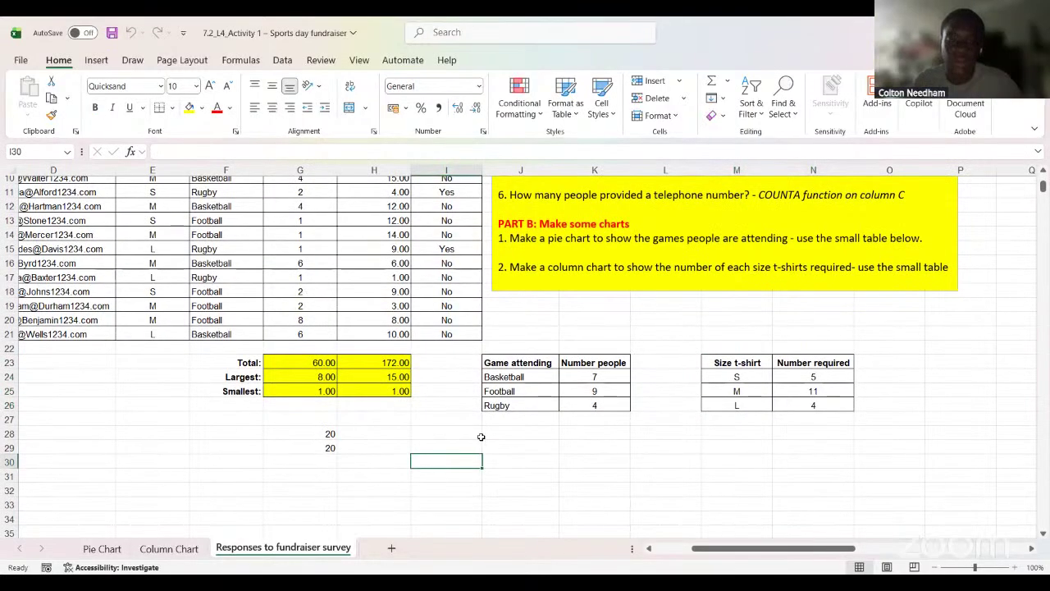
Step: Review the Part A and Part B instructions against the response data, the totals and the two small tables
scroll(481, 436, "up", 3)
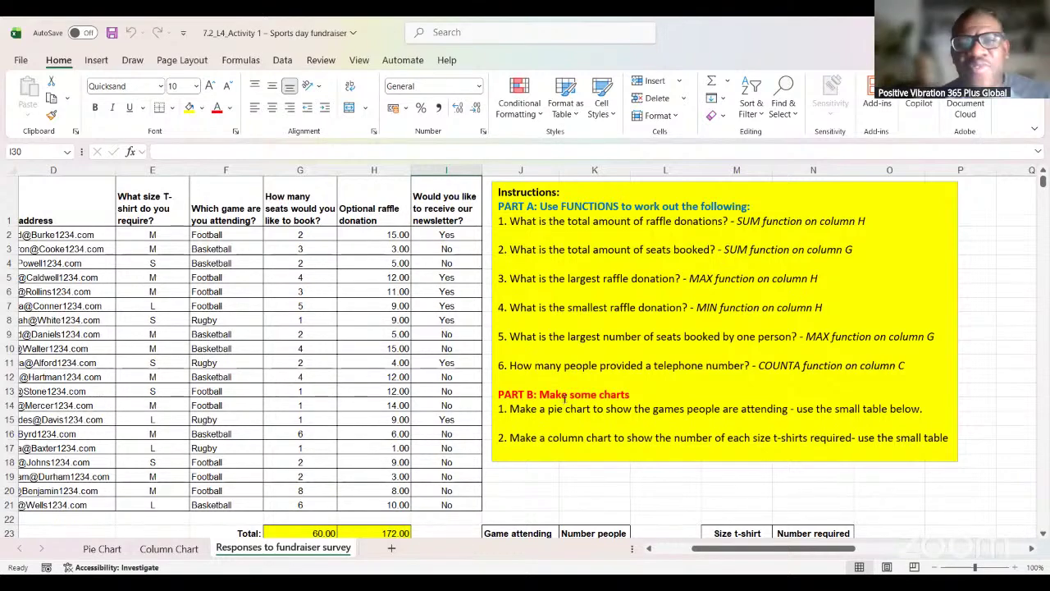
scroll(640, 344, "down", 4)
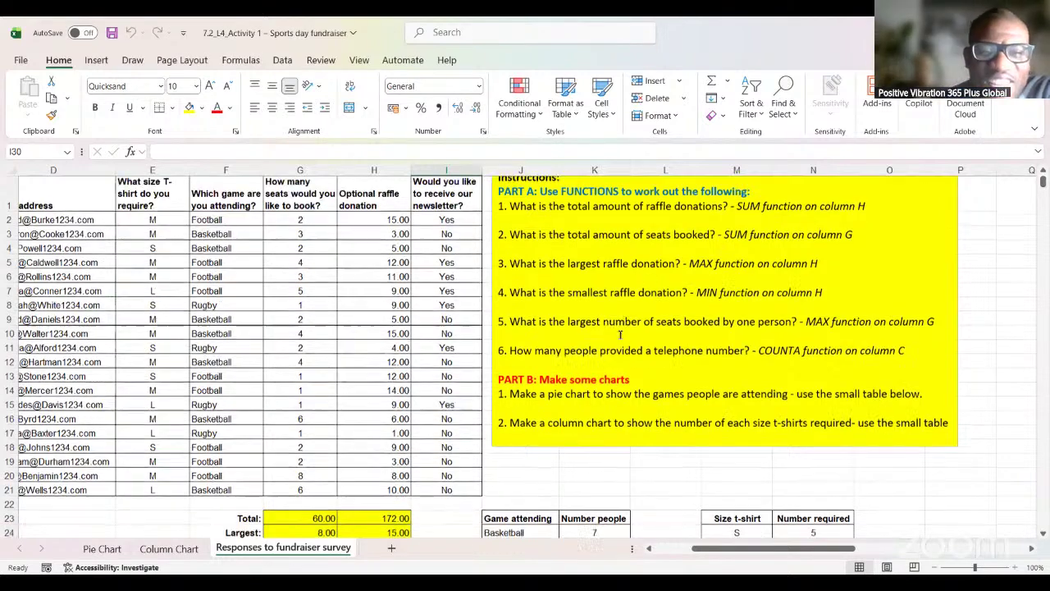
scroll(637, 372, "up", 4)
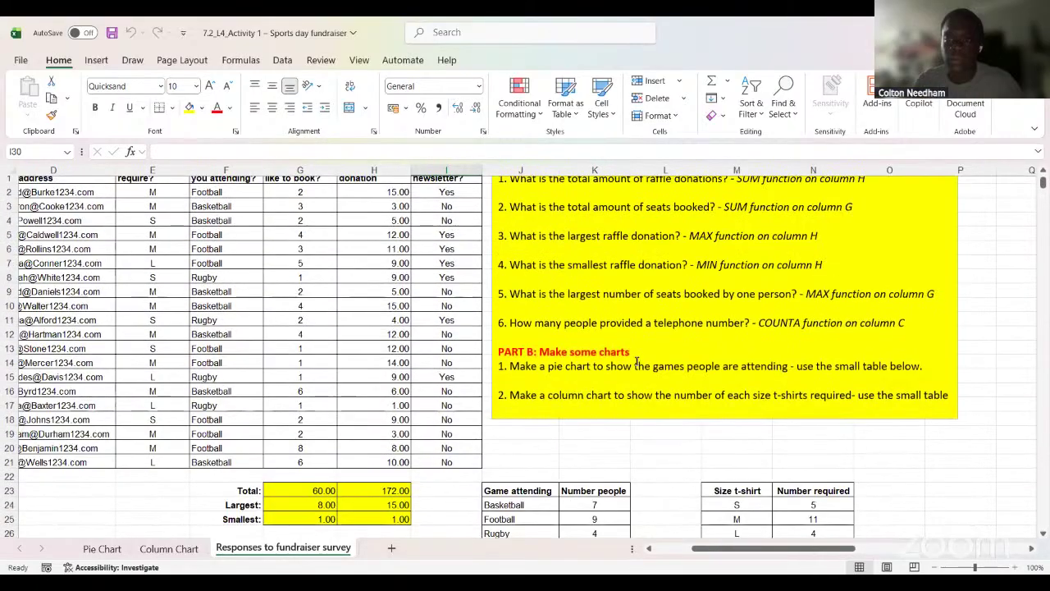
scroll(624, 362, "down", 3)
scroll(620, 367, "down", 3)
scroll(627, 368, "up", 6)
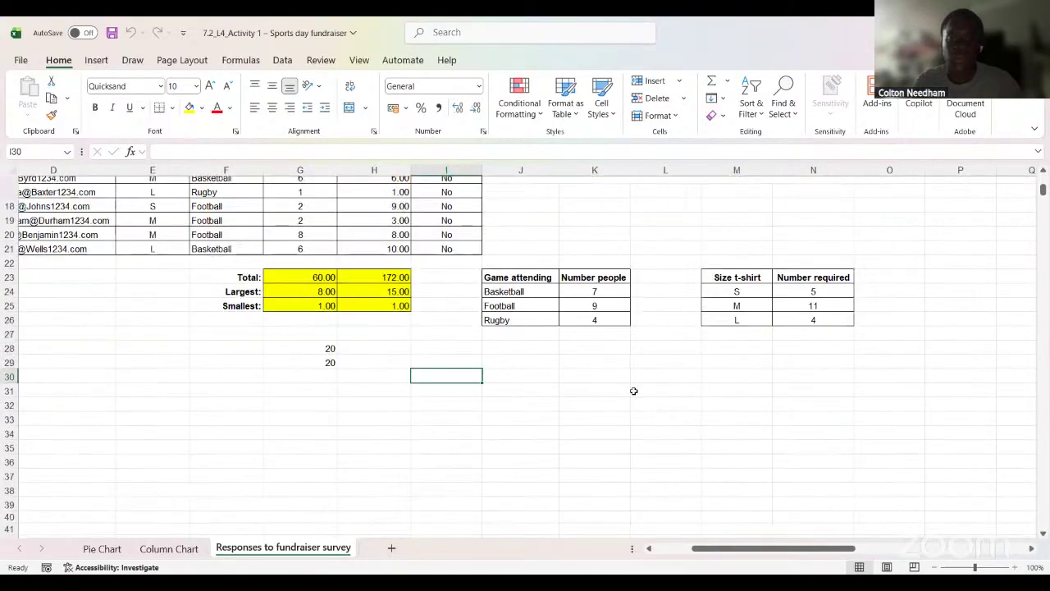
scroll(632, 369, "down", 1)
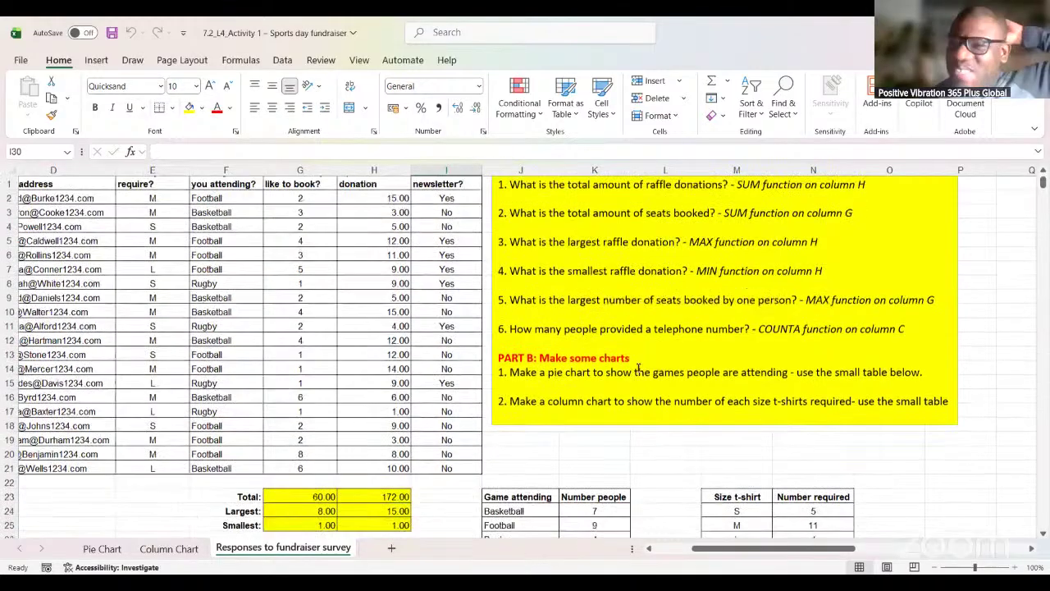
scroll(633, 369, "up", 1)
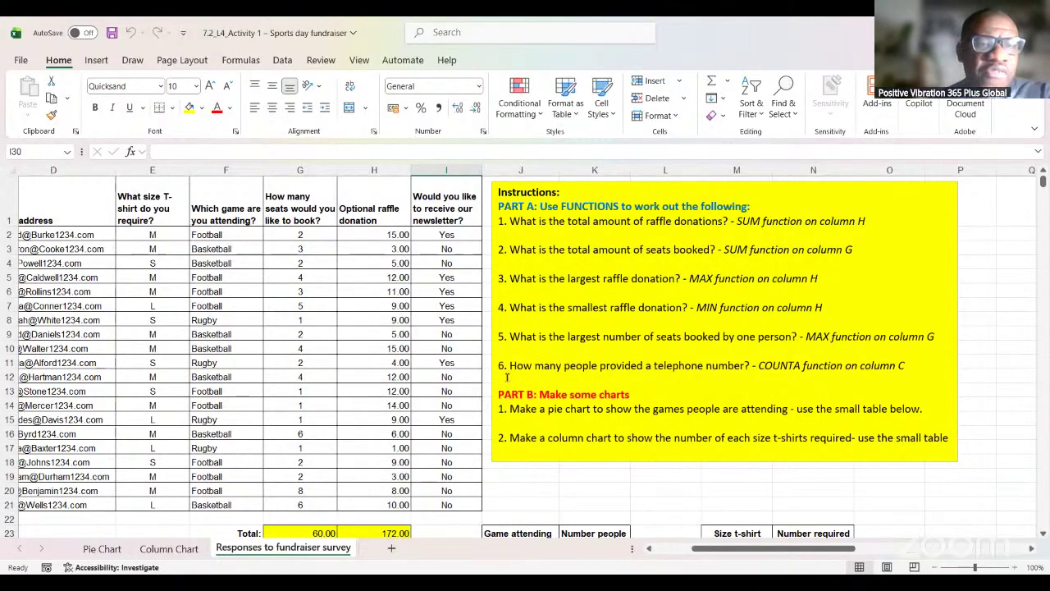
scroll(616, 317, "down", 3)
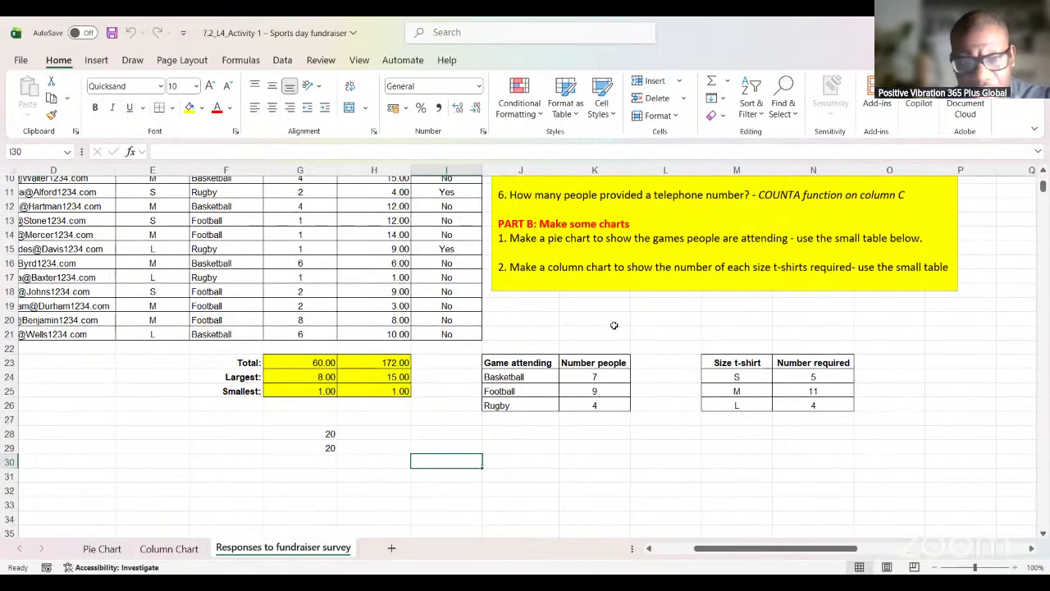
scroll(619, 318, "up", 3)
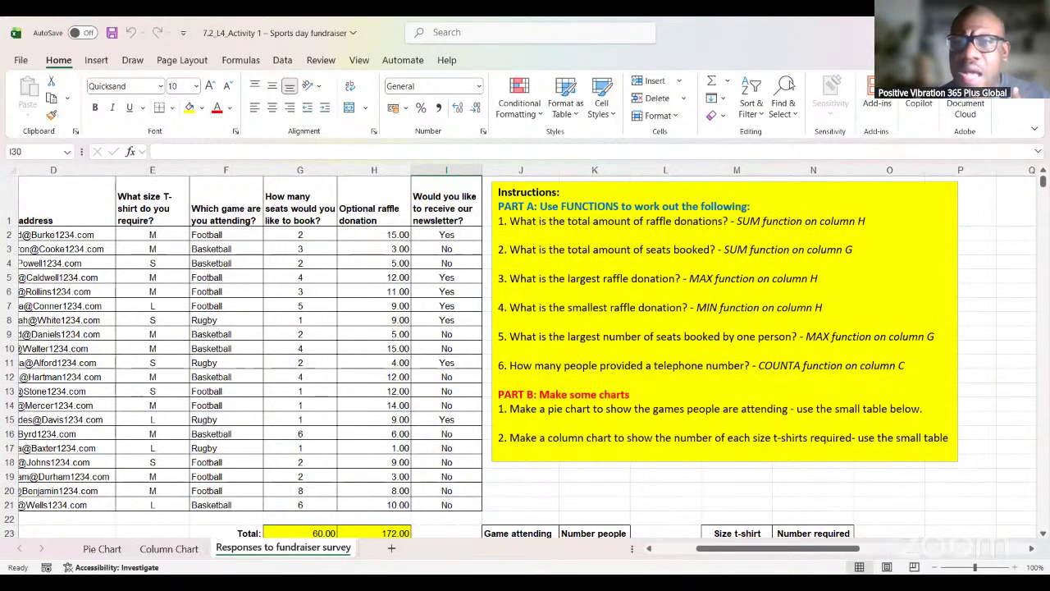
left_click(647, 528)
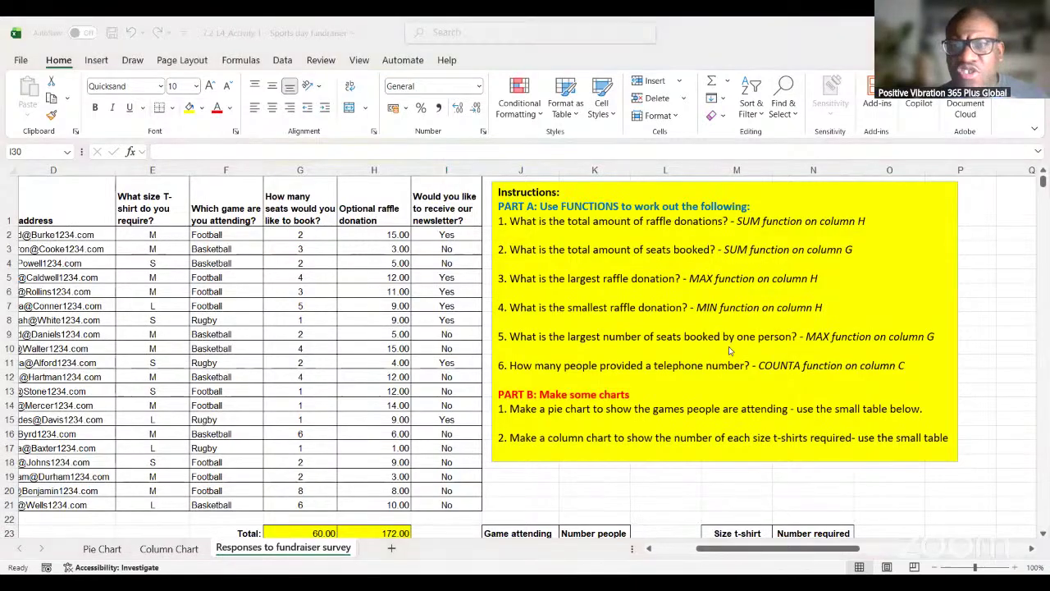
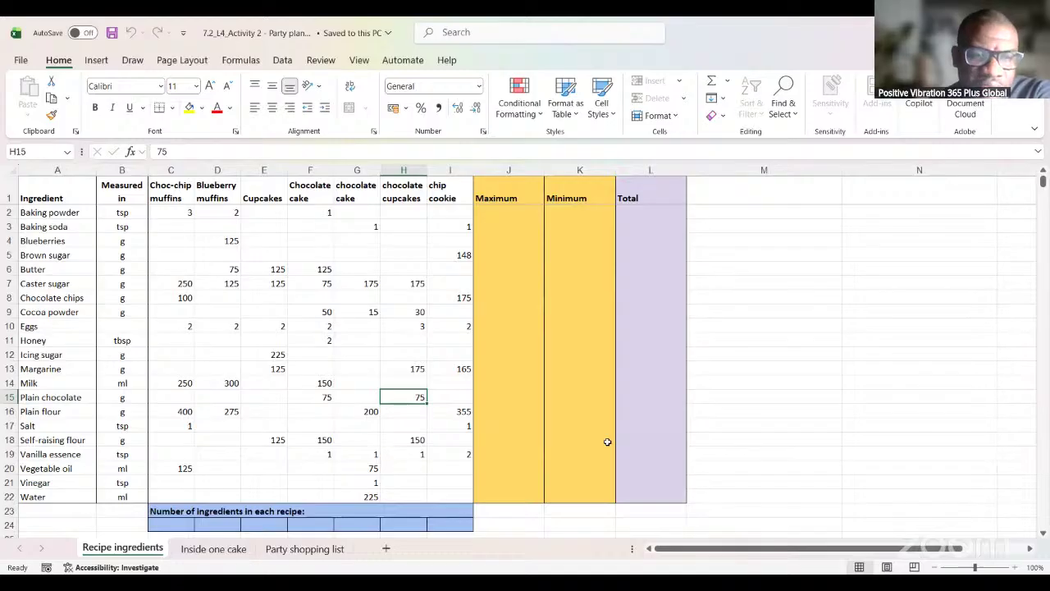
Step: Examine the shaded Total, Maximum and Number of ingredients cells on the Recipe ingredients sheet of the Party planning workbook, ending on F24
scroll(607, 443, "down", 1)
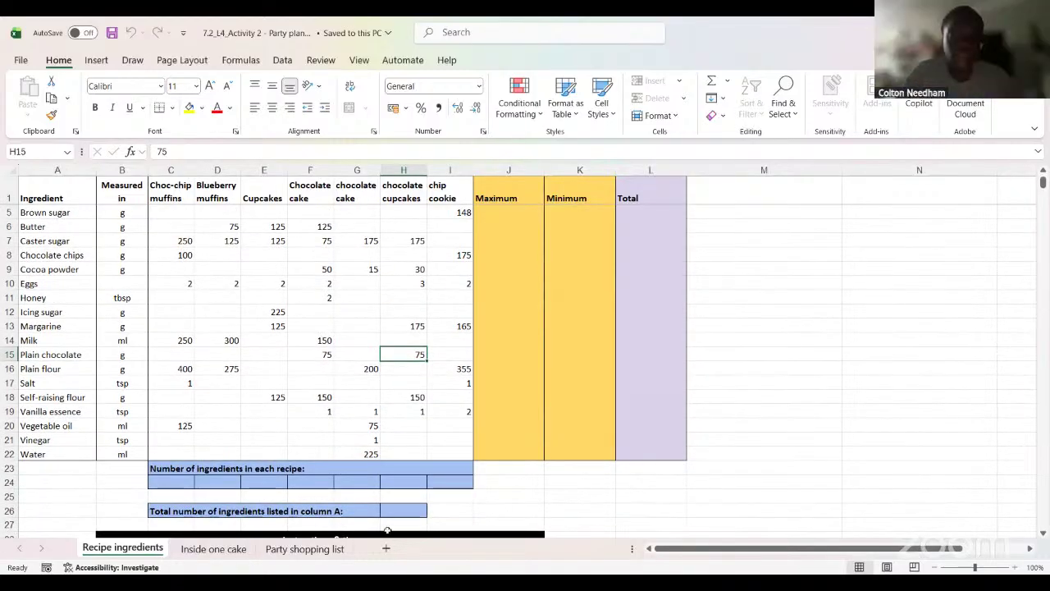
left_click(636, 213)
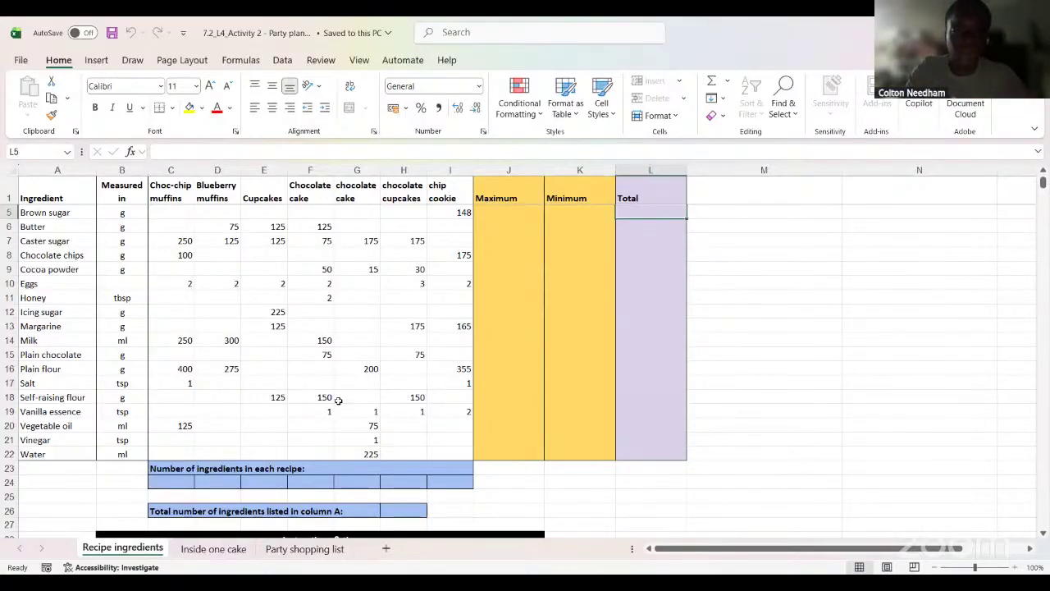
left_click(503, 213)
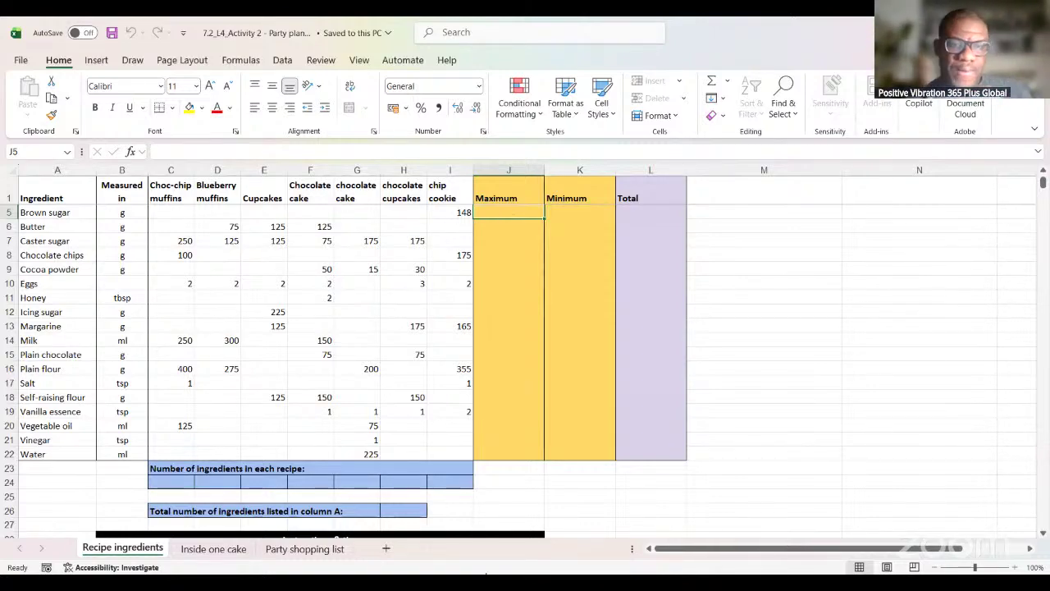
left_click(326, 479)
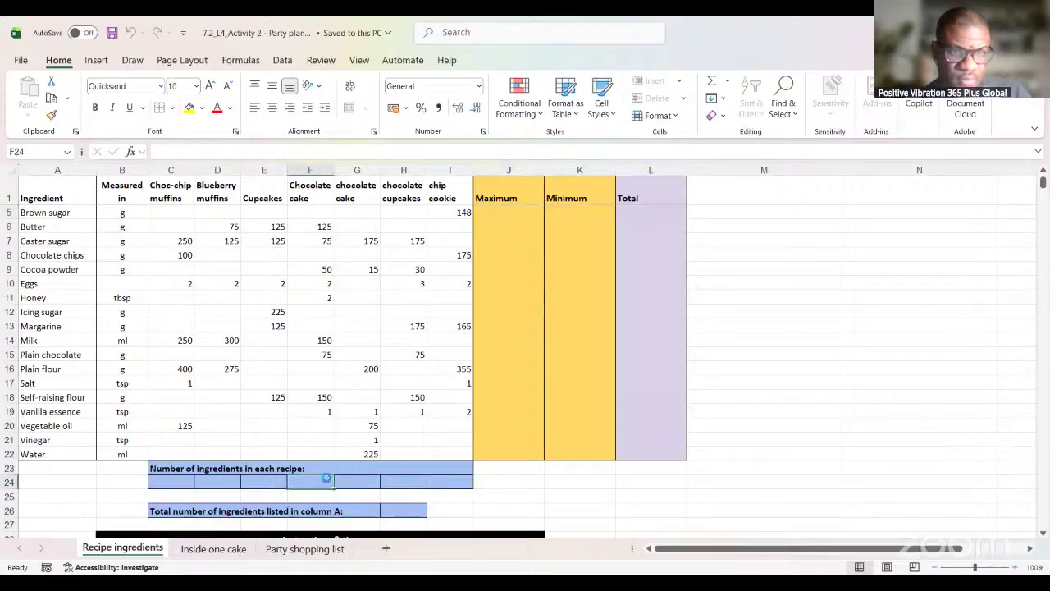
Step: Show the sheet's formulas to inspect the area around the ingredient count row and the instructions, and return to displaying values
key("alt+Tab")
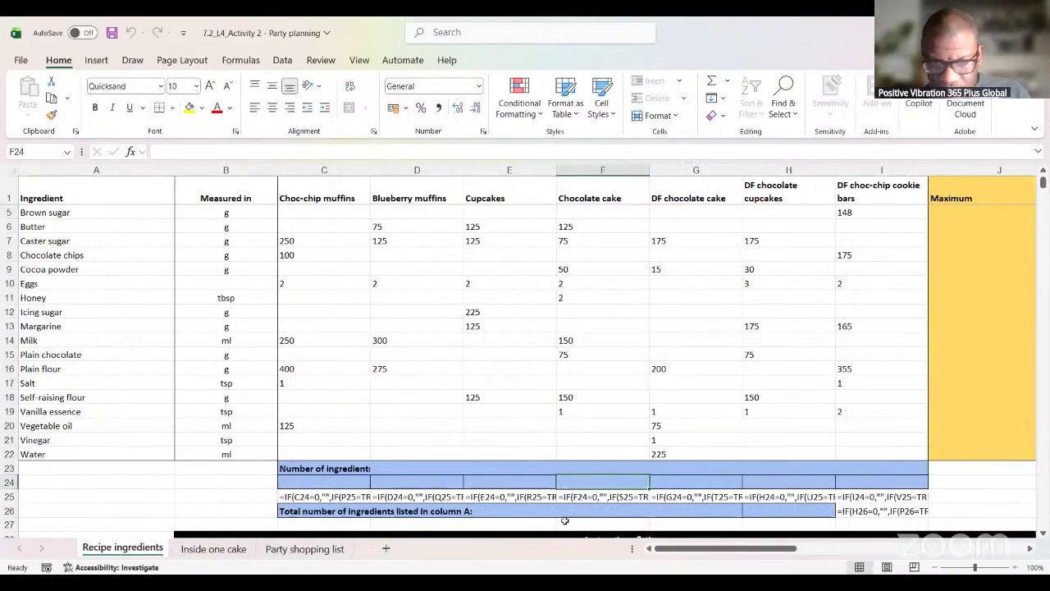
scroll(453, 465, "down", 2)
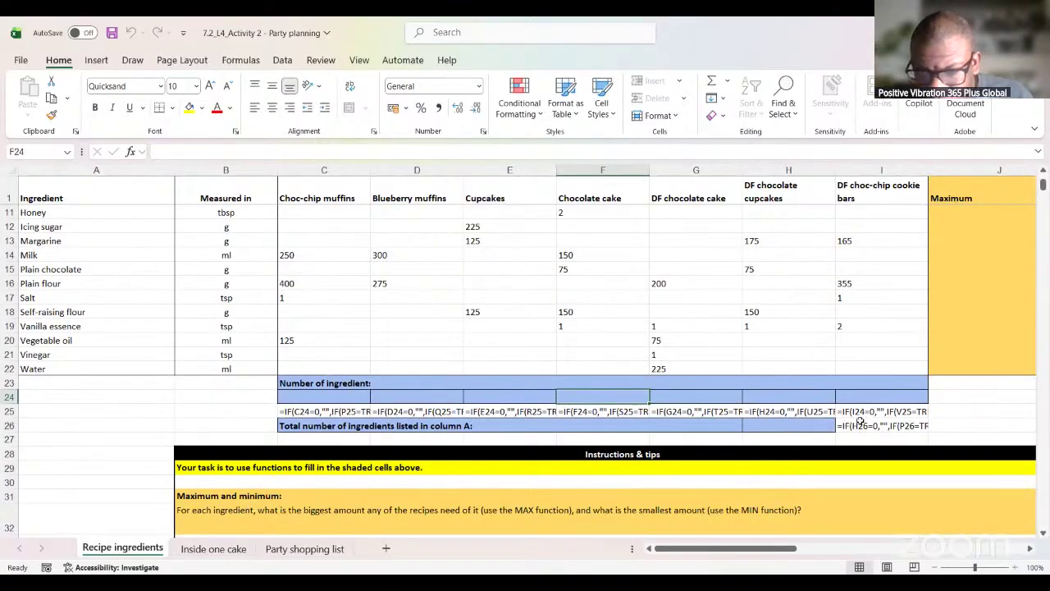
left_click(852, 397)
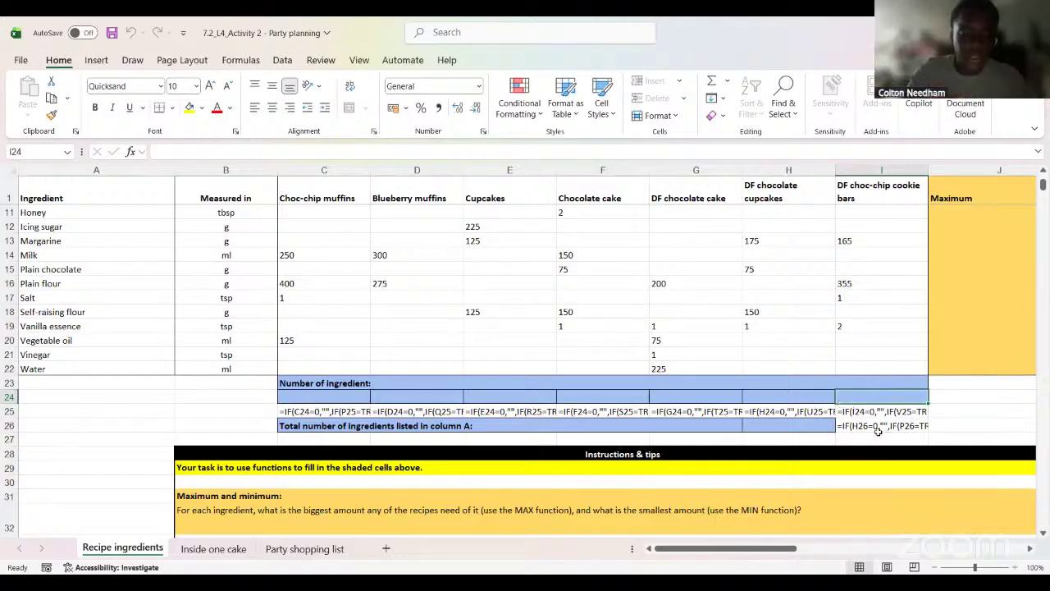
scroll(588, 466, "down", 3)
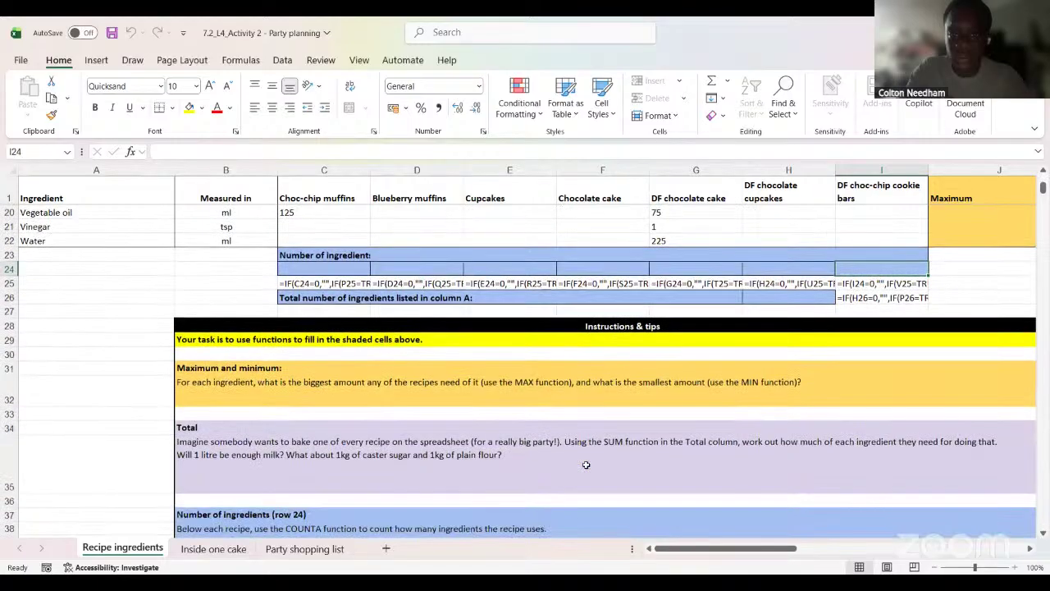
scroll(586, 465, "up", 2)
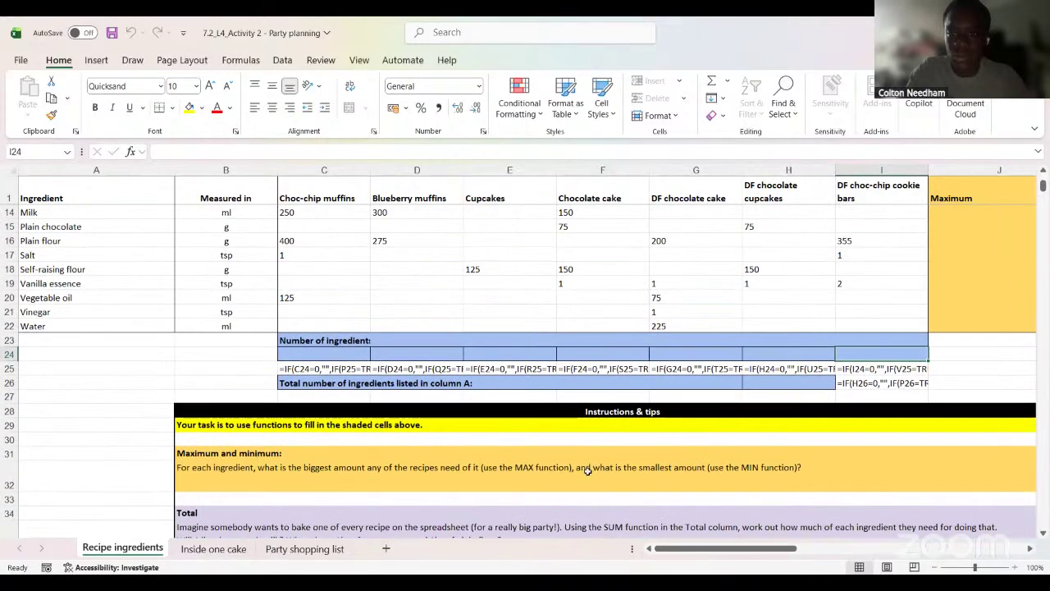
key("ctrl+grave")
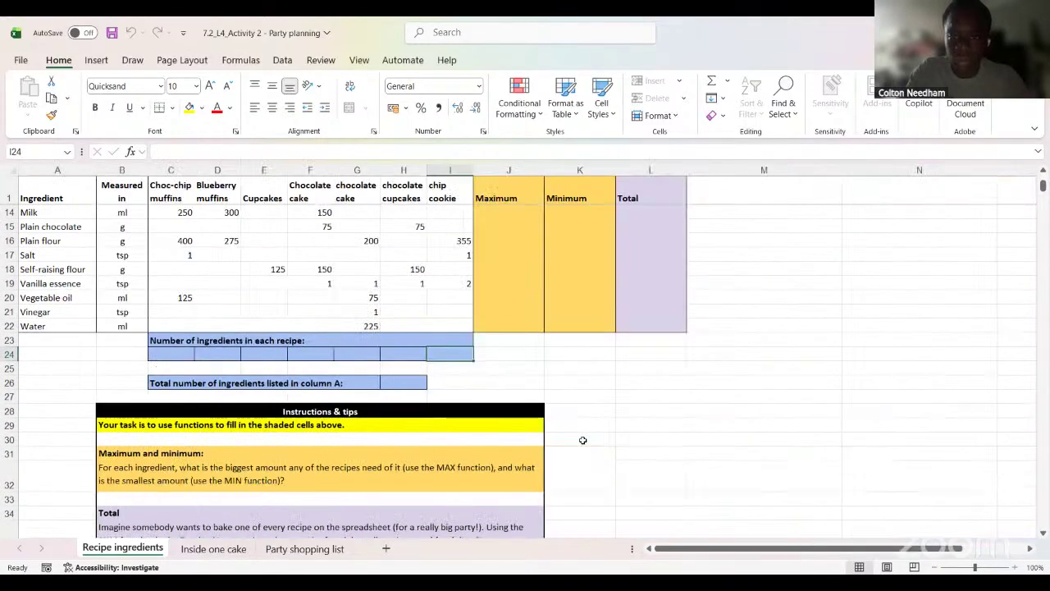
Step: Select H26 for the total number of ingredients and examine the recipe amounts from Baking powder to Water
left_click(405, 382)
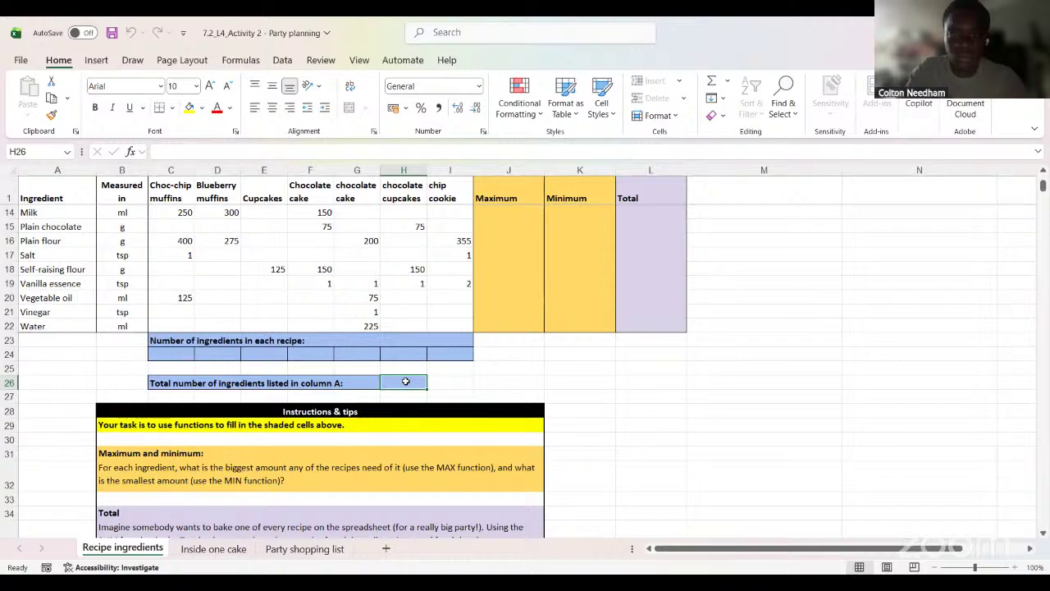
scroll(406, 381, "up", 3)
scroll(412, 378, "up", 2)
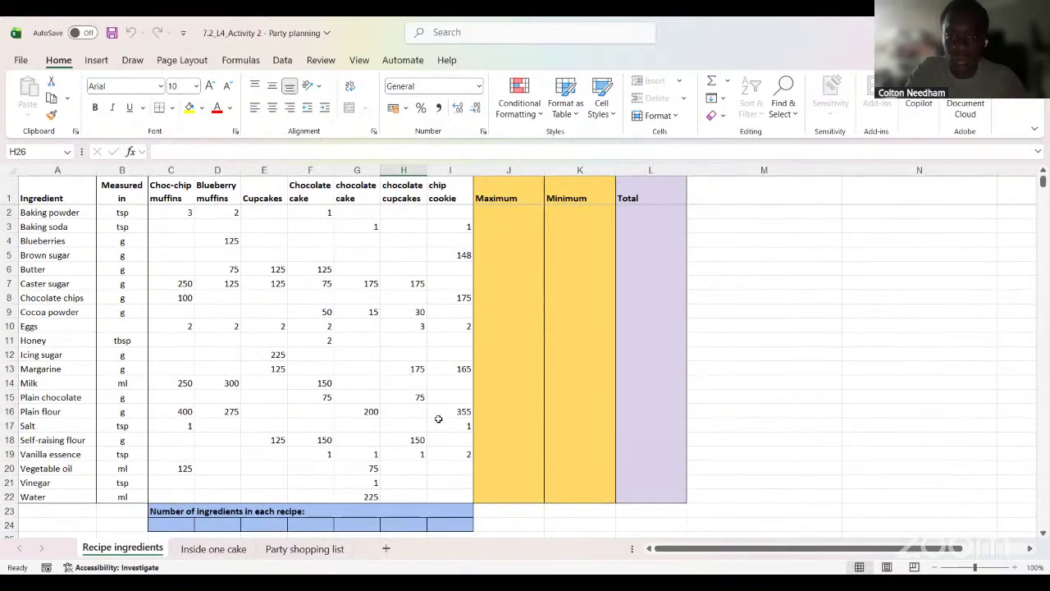
scroll(436, 420, "down", 3)
scroll(427, 407, "up", 2)
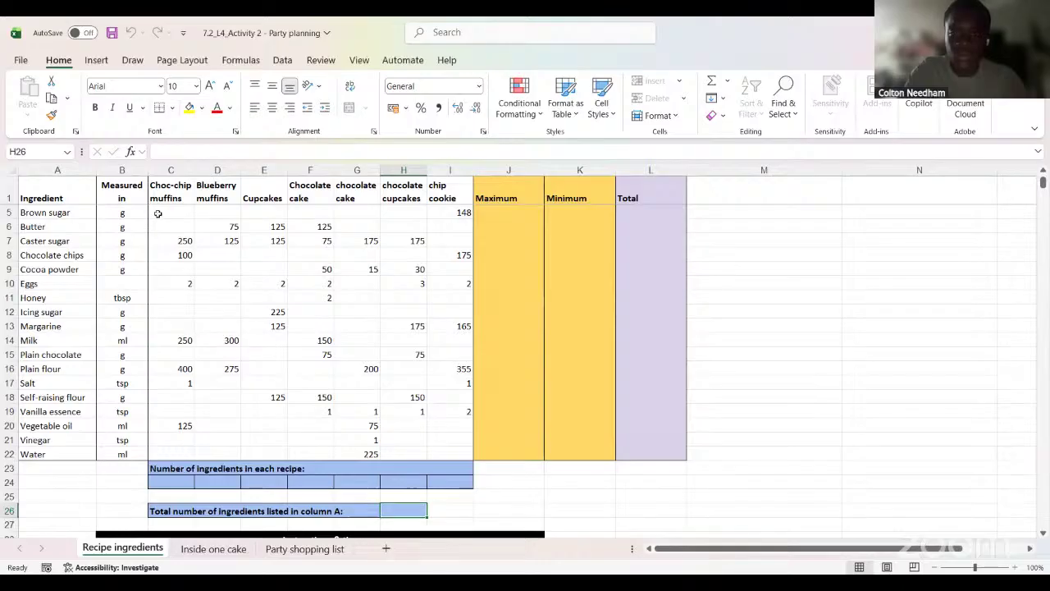
scroll(160, 292, "up", 1)
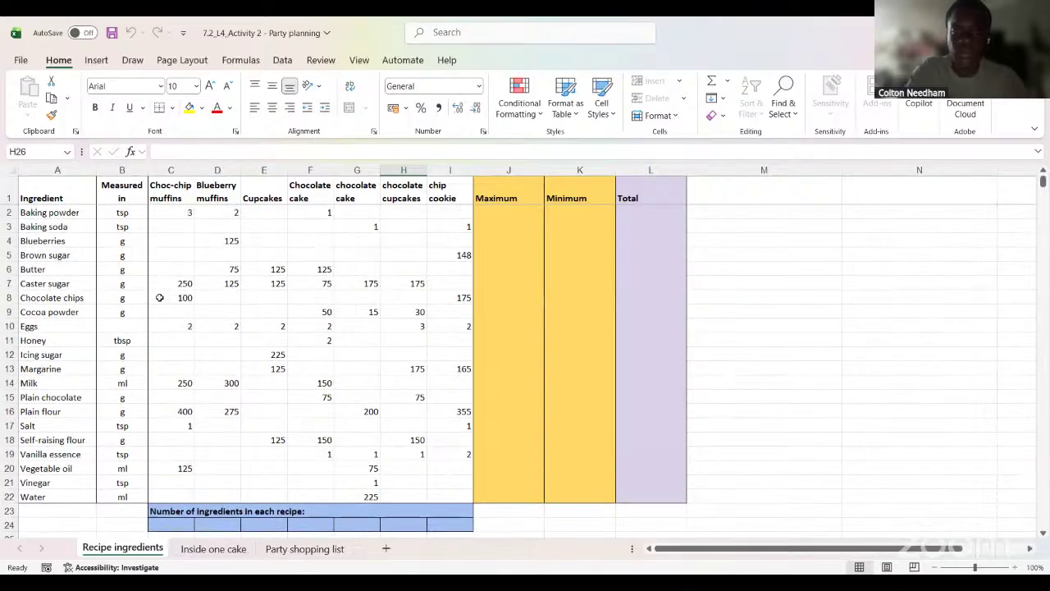
scroll(320, 424, "down", 2)
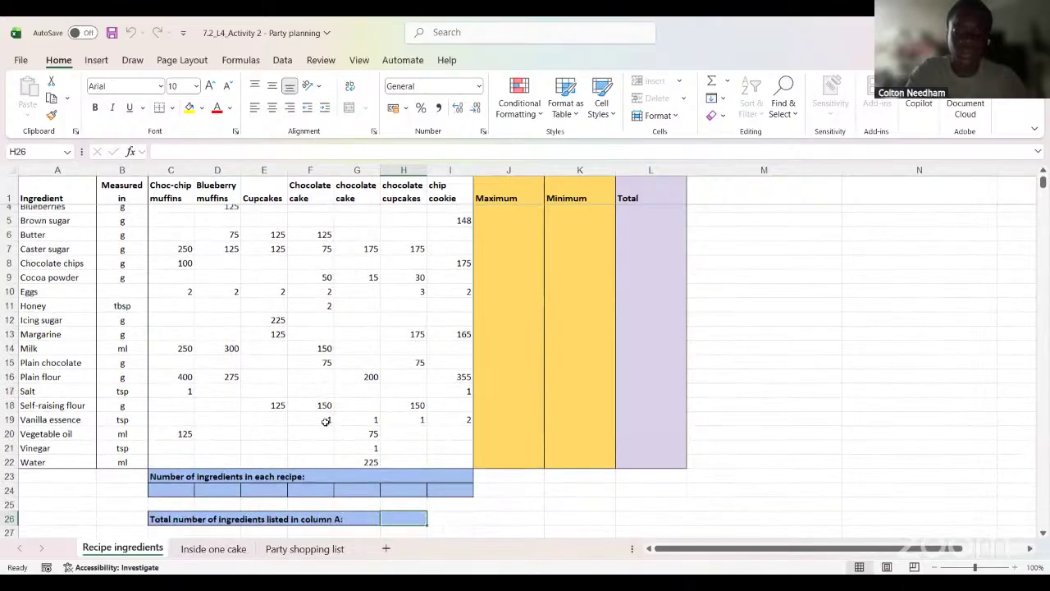
Step: View the instructions and tables on the Inside one cake and Party shopping list sheets, ending on the Recipe ingredients sheet
left_click(230, 549)
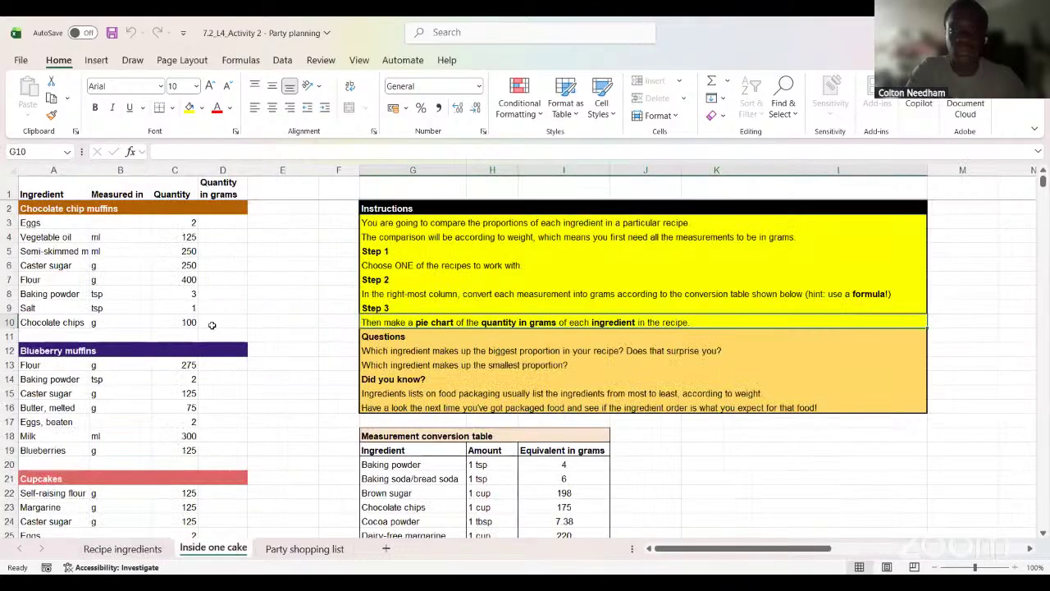
scroll(212, 325, "down", 6)
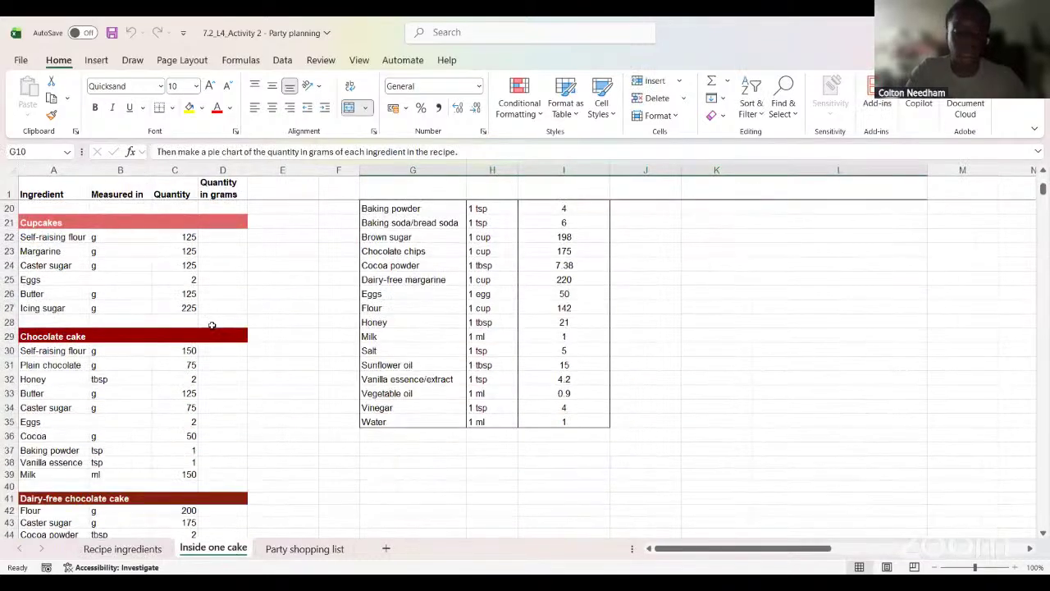
scroll(212, 325, "up", 6)
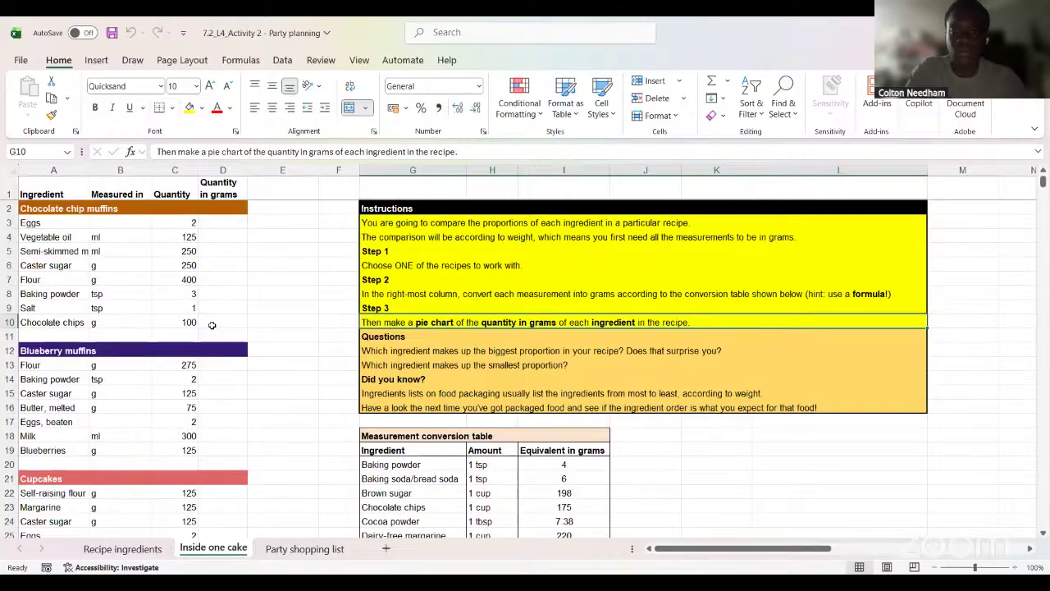
left_click(308, 549)
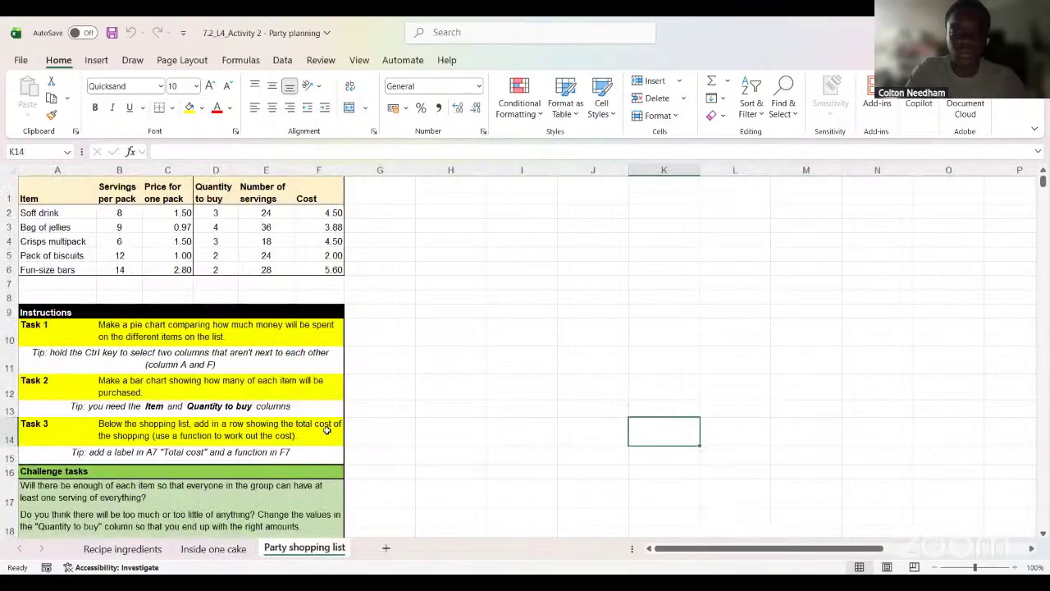
scroll(320, 430, "down", 3)
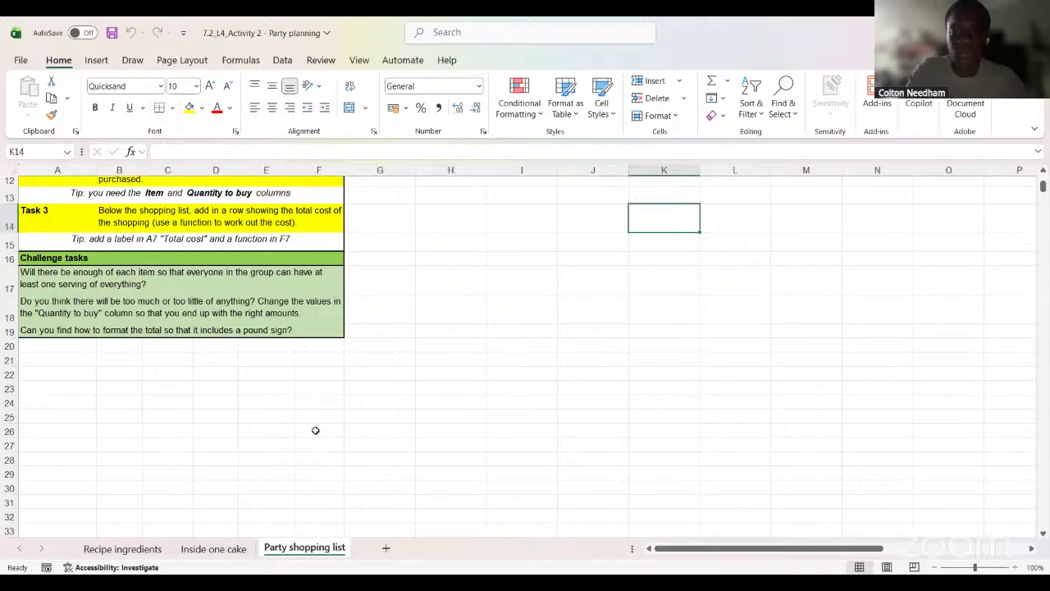
left_click(212, 549)
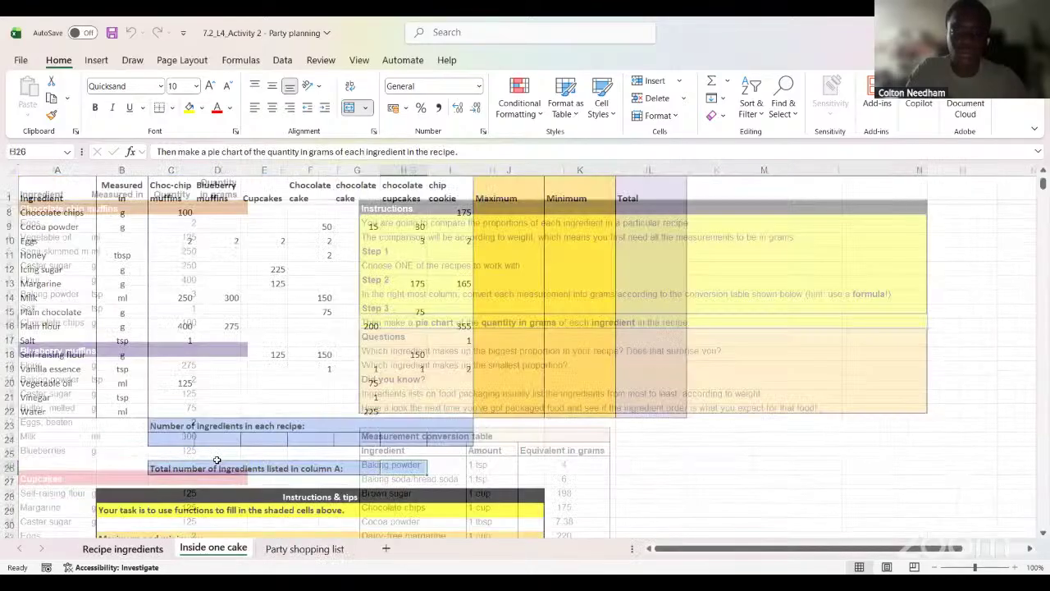
key("ctrl+Page_Up")
scroll(325, 432, "up", 2)
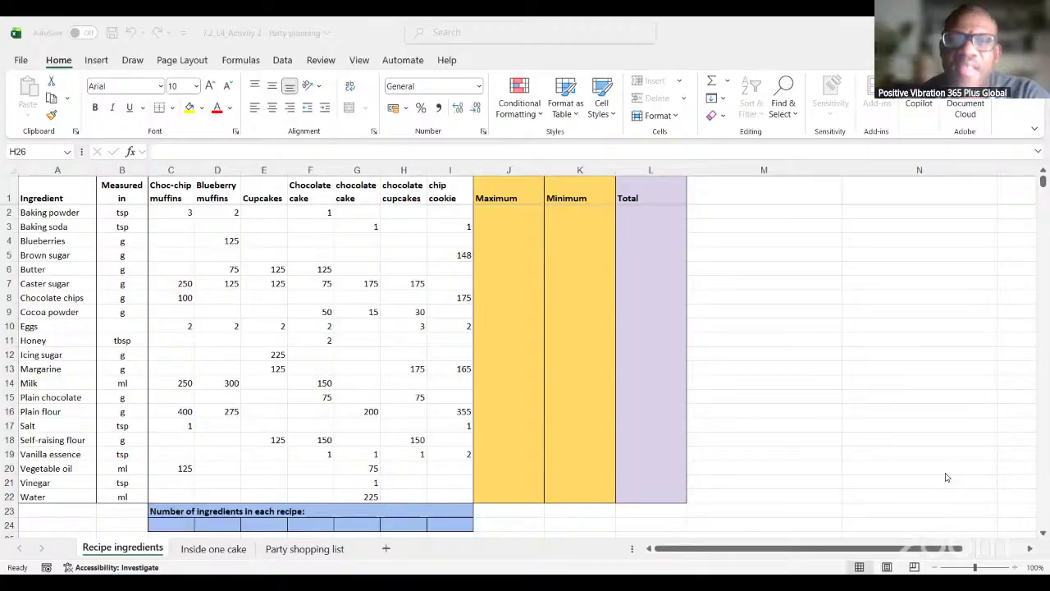
Step: Enter =MAX(C2:I2) as Baking powder's maximum in J2 and fill the formula down to Water in J22
left_click(510, 213)
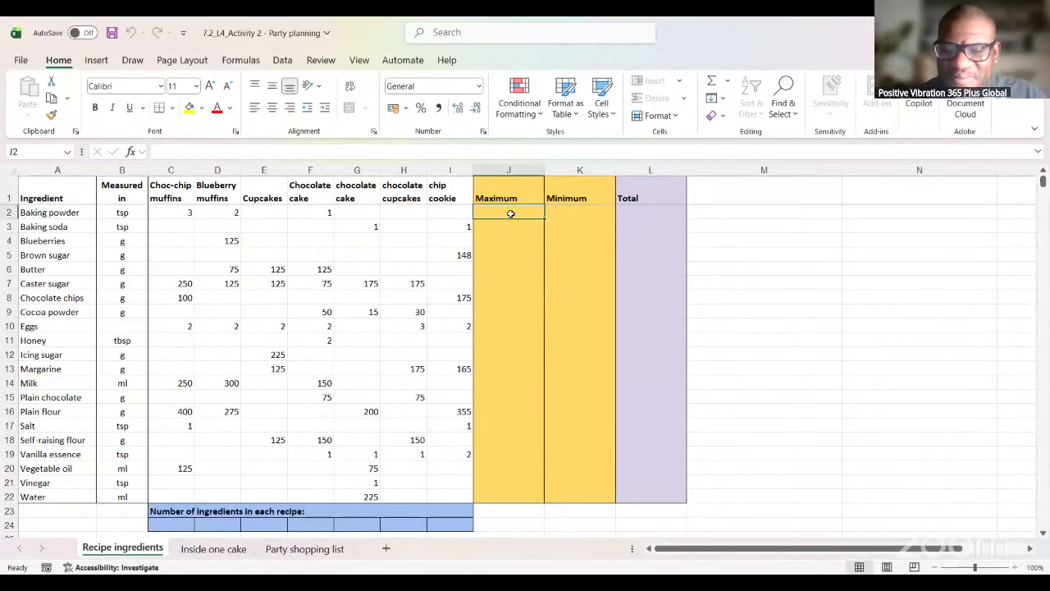
type("=")
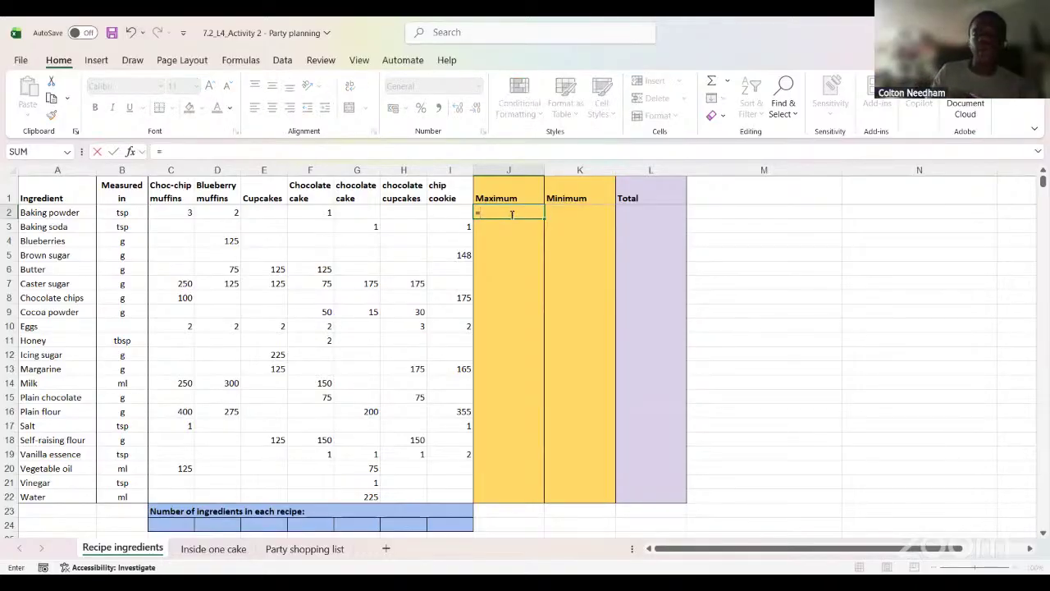
type("M")
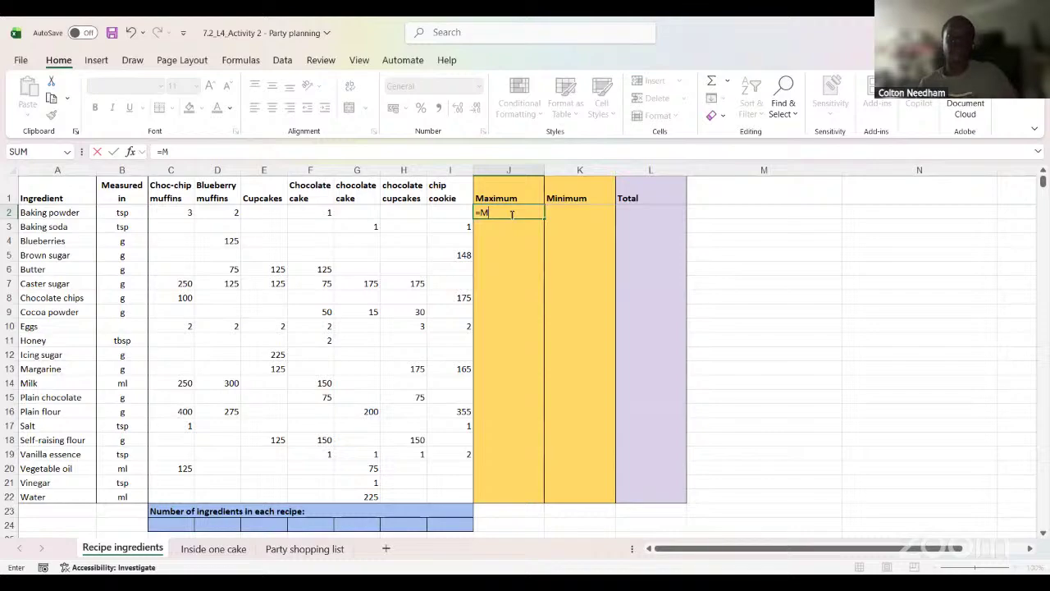
type("AX(")
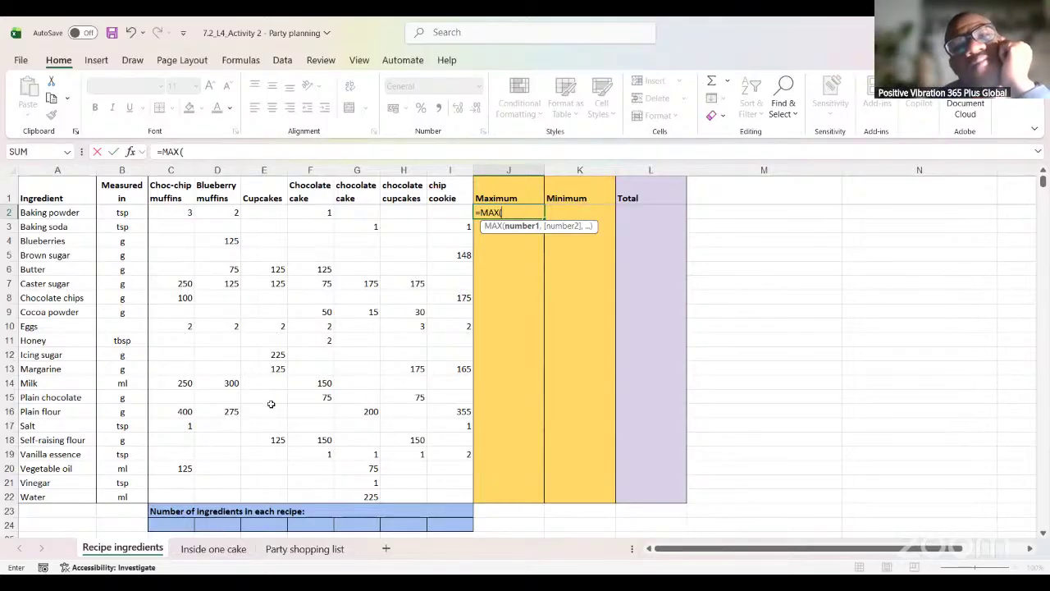
left_click(168, 212)
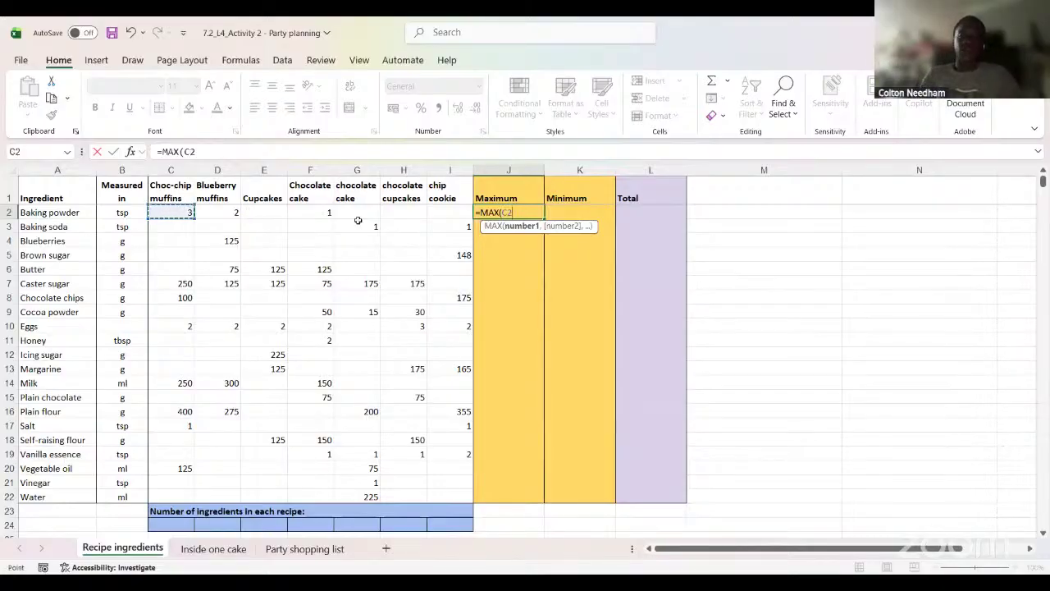
left_click(435, 210, "shift")
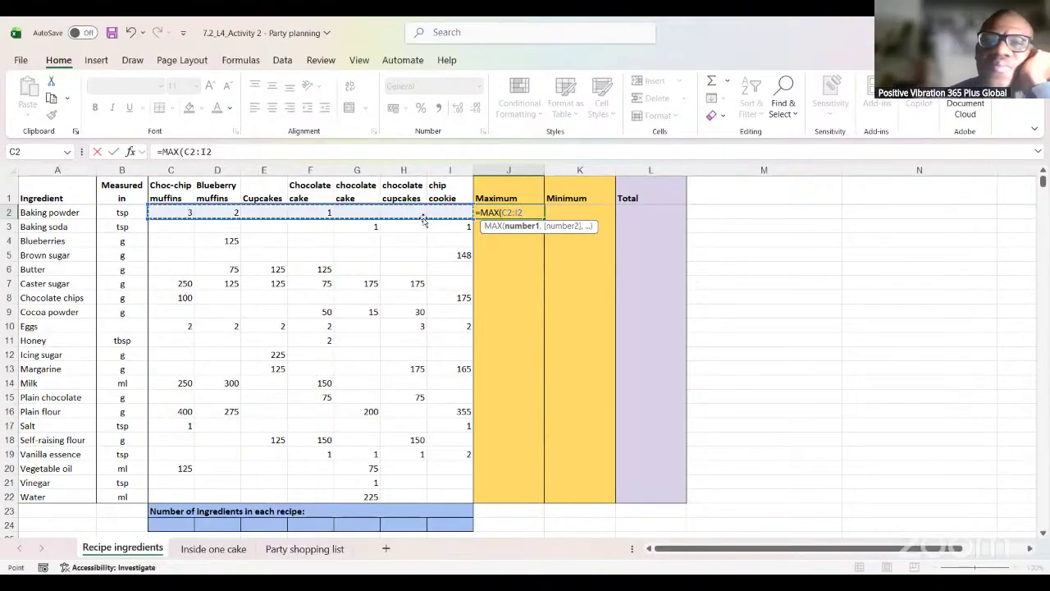
key("Return")
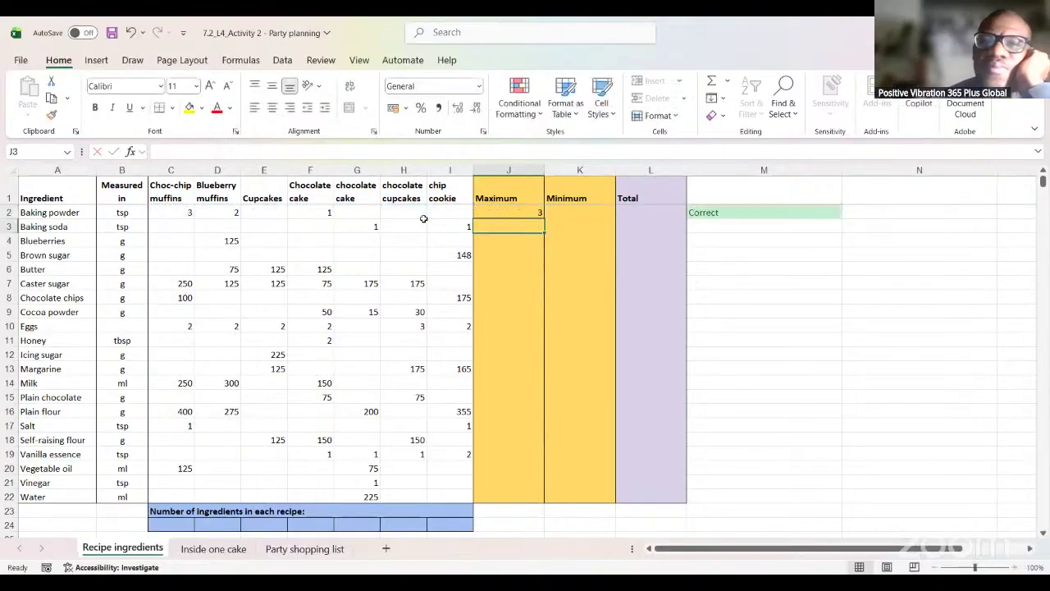
left_click(535, 211)
left_click_drag(540, 213, 566, 496)
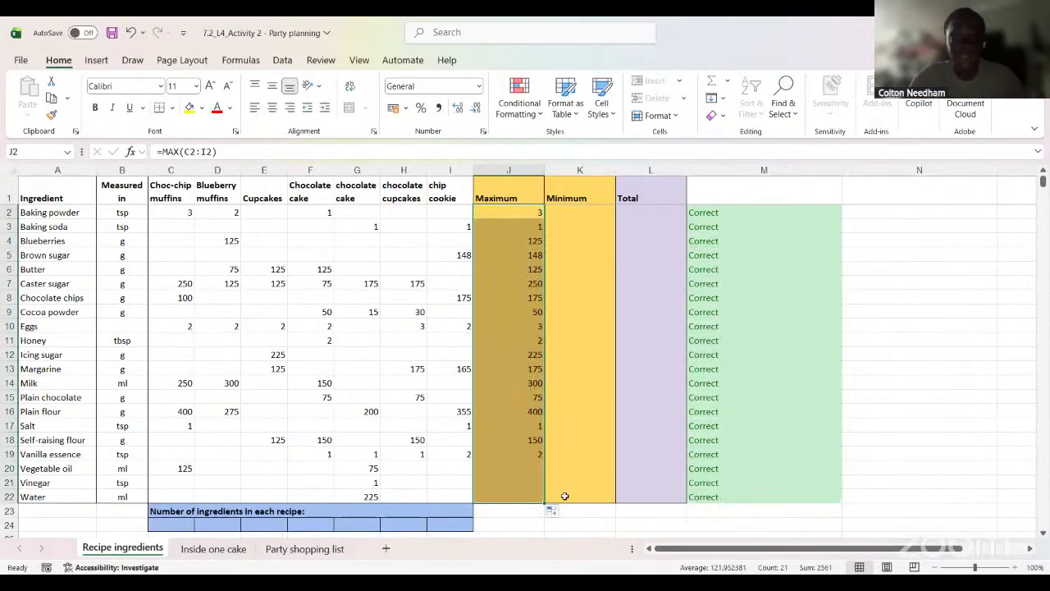
Step: Enter =MIN(C2:I2) as Baking powder's minimum in K2 and fill the formula down to Water in K22
left_click(573, 200)
left_click(573, 211)
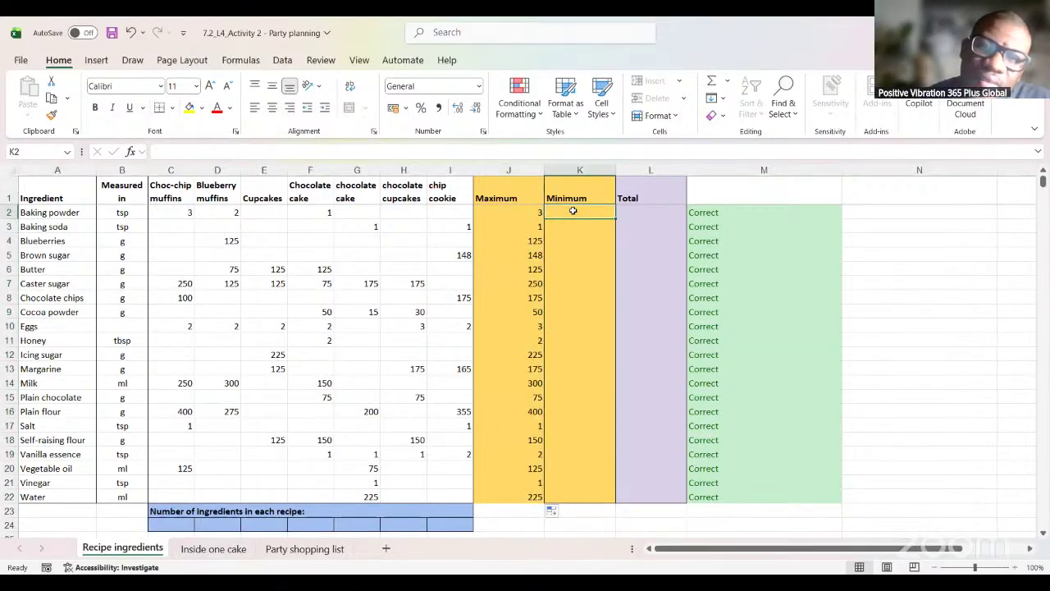
type("=m")
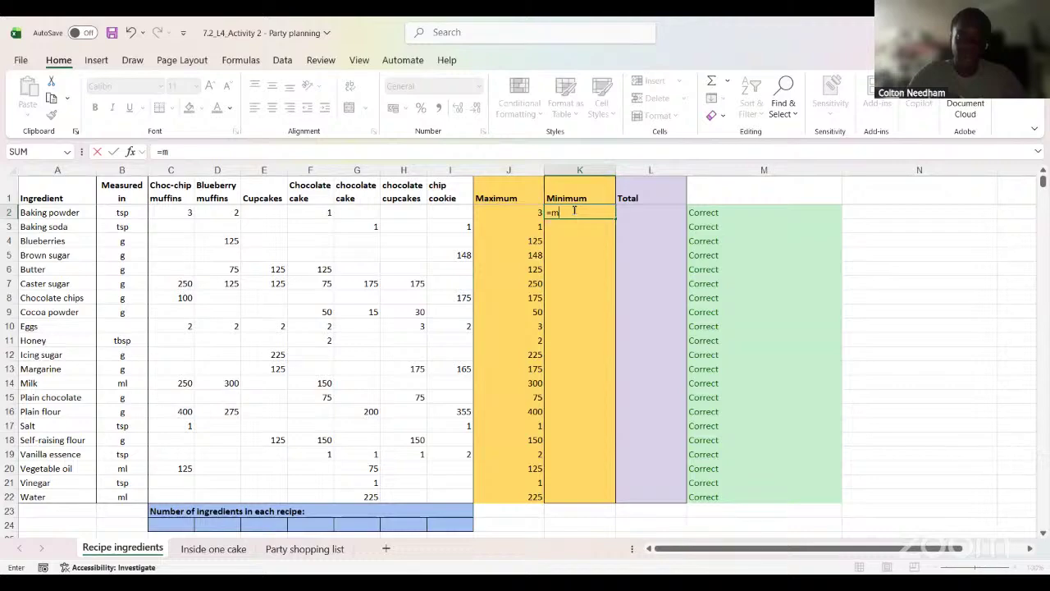
type("in(")
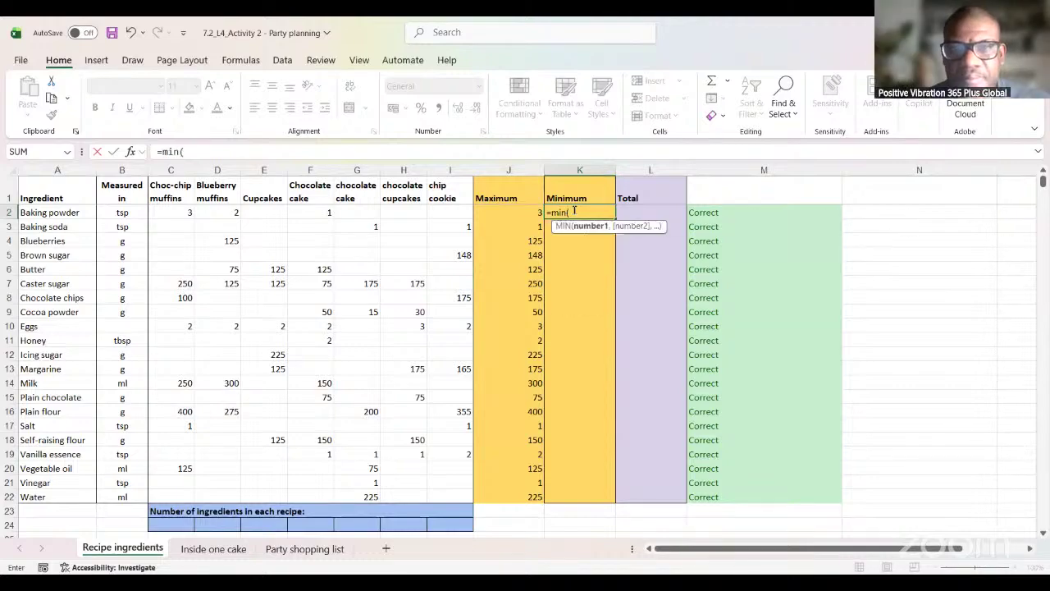
left_click(194, 213)
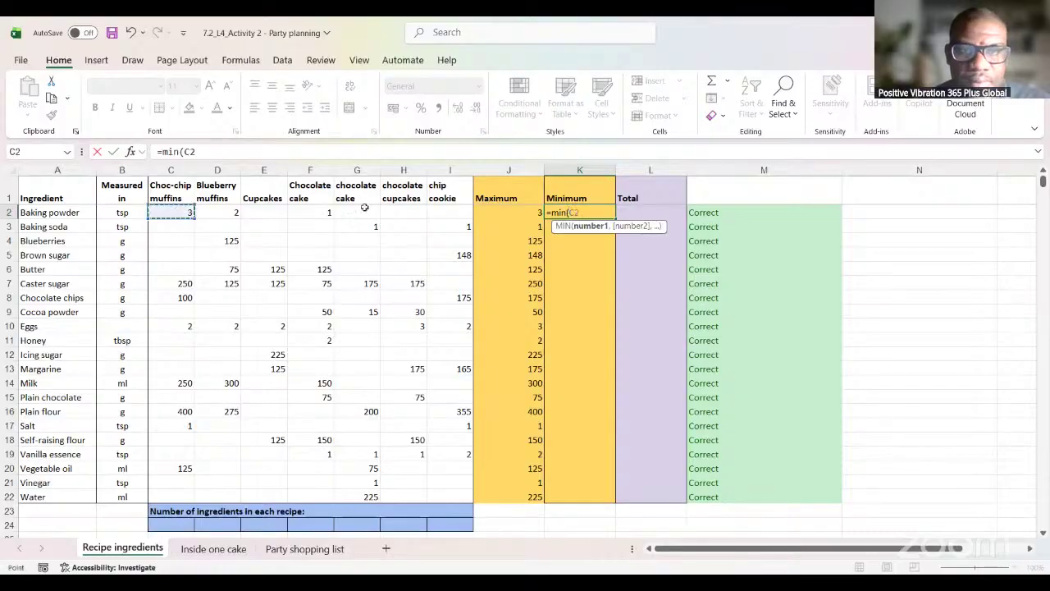
left_click(444, 209, "shift")
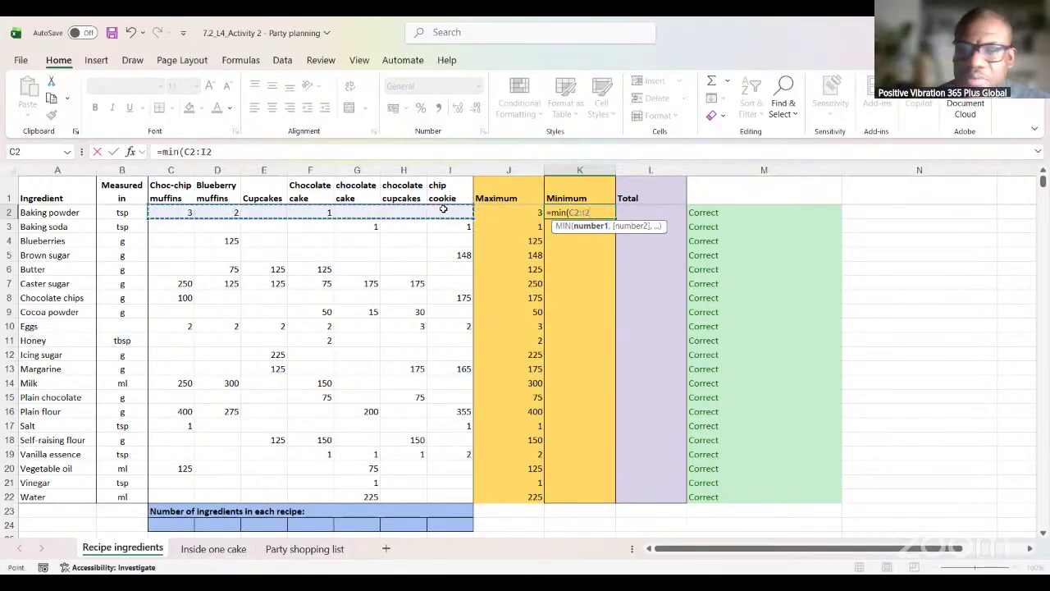
key("Return")
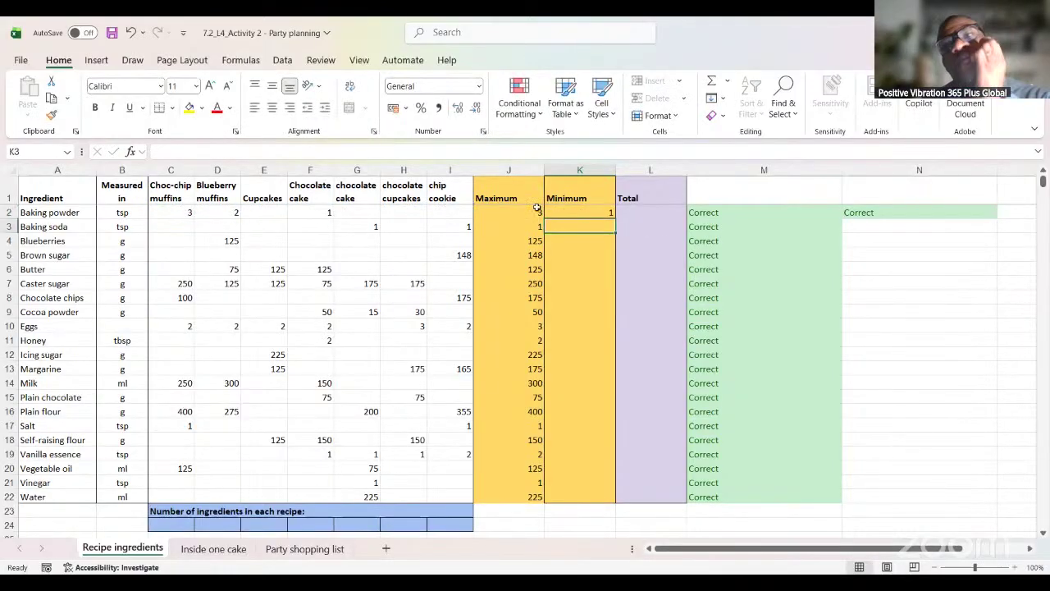
left_click(611, 214)
left_click_drag(613, 215, 645, 498)
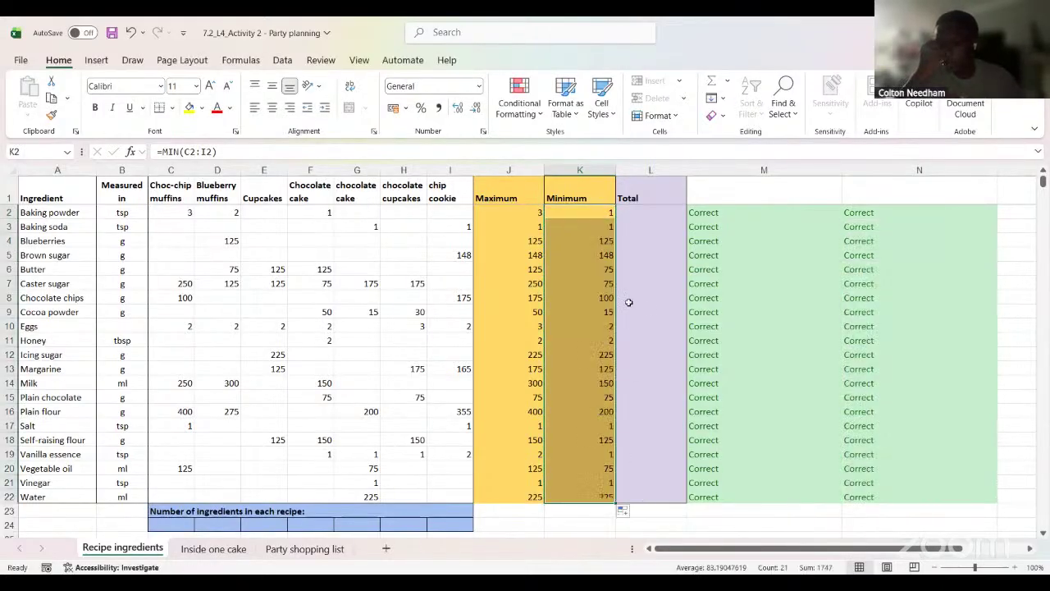
Step: Enter =SUM(C2:I2) as Baking powder's total in L2 and fill the formula down to Water in L22
left_click(631, 216)
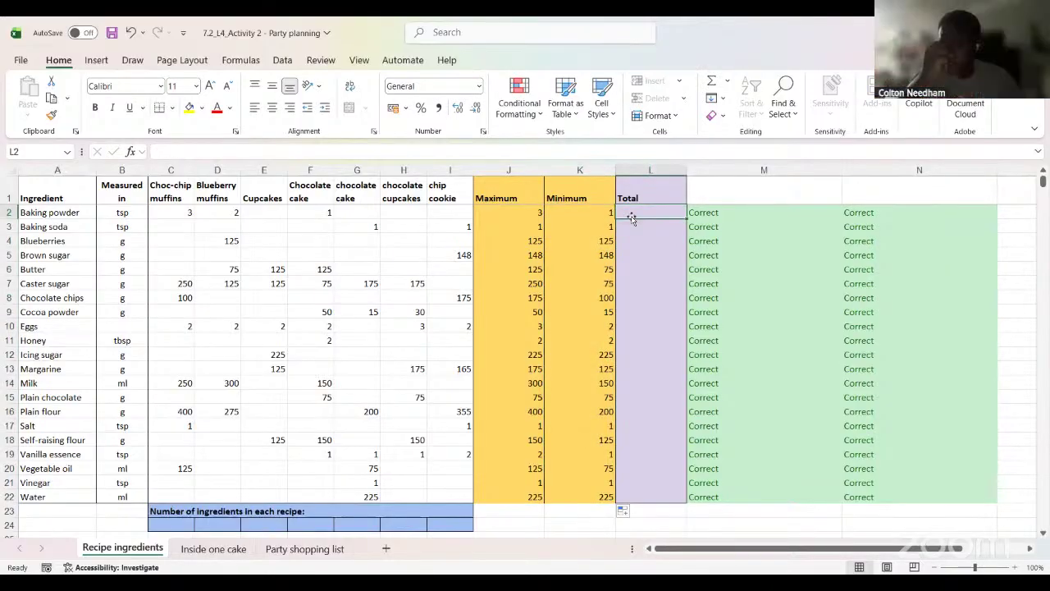
type("=")
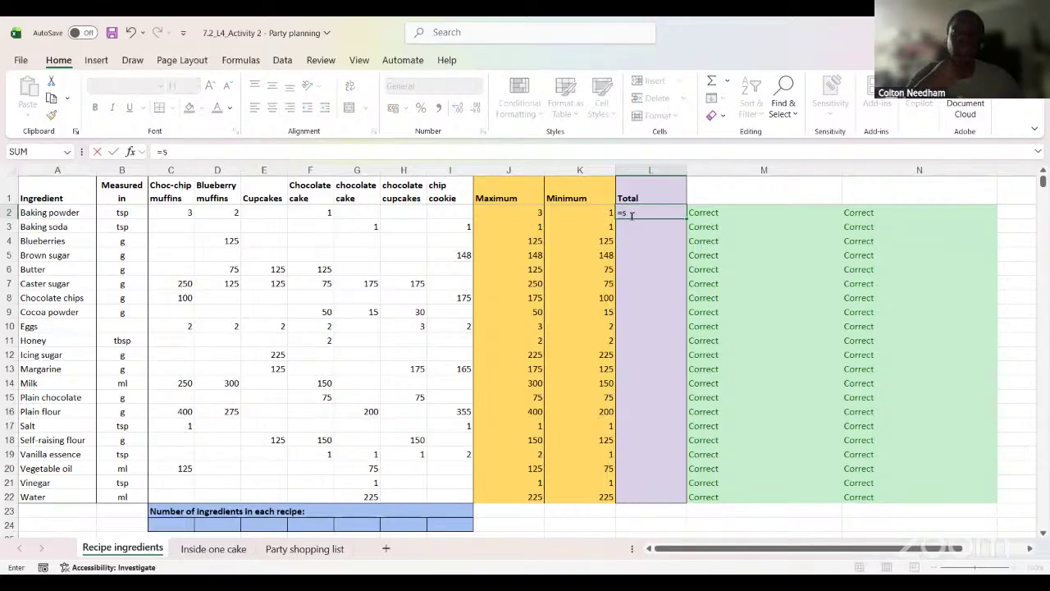
type("sum(")
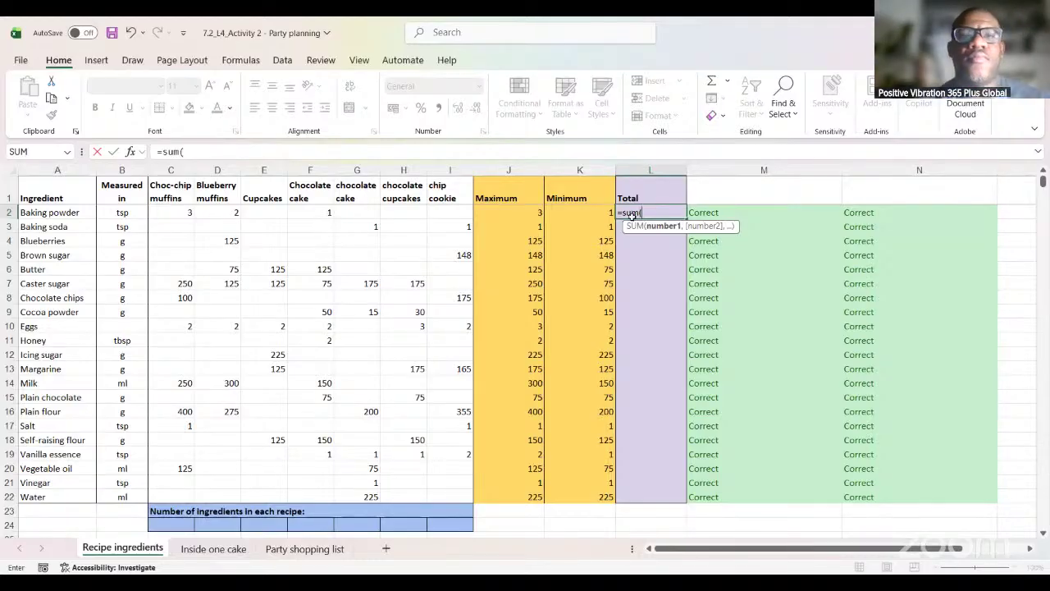
left_click(174, 212)
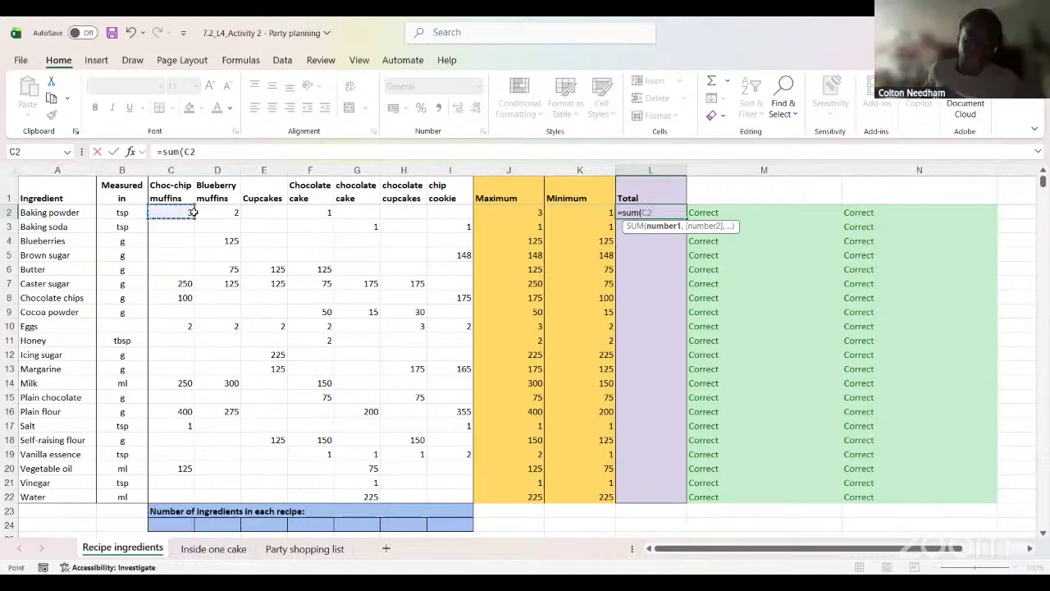
left_click(430, 216, "shift")
key("Return")
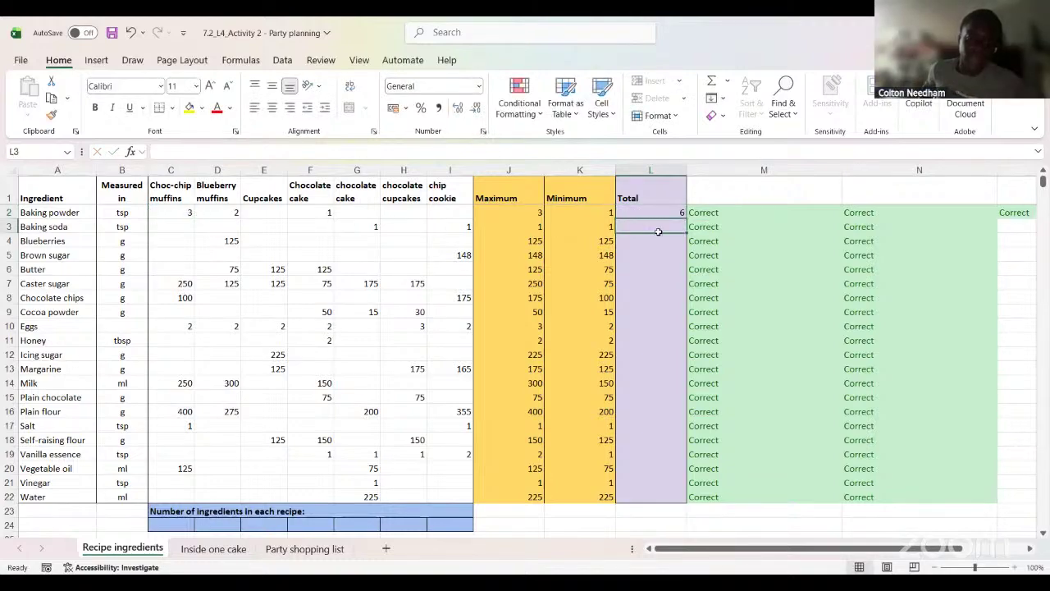
left_click(656, 214)
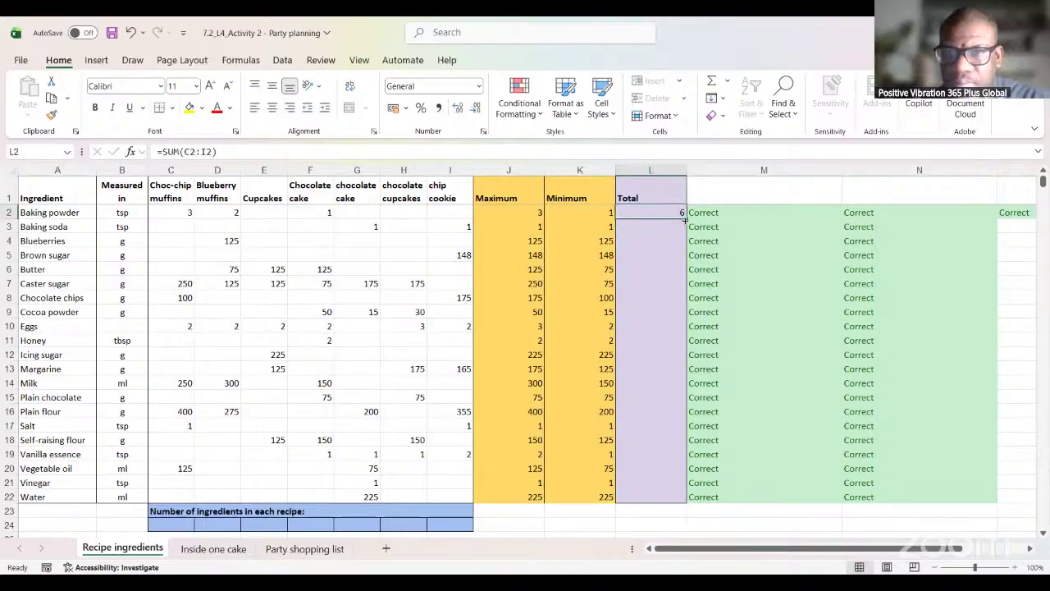
left_click_drag(684, 216, 689, 502)
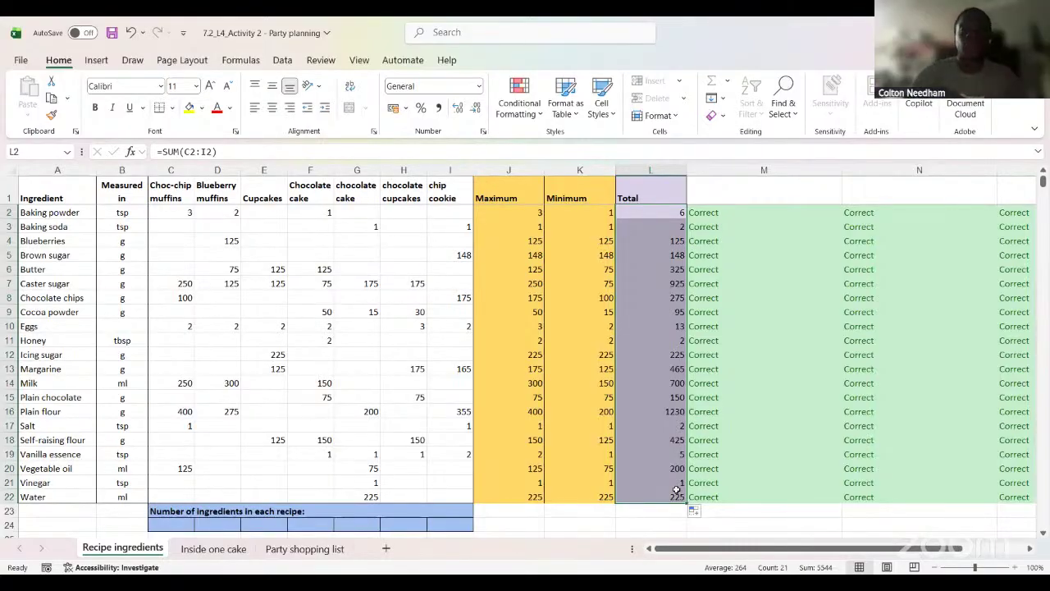
Step: Enter =COUNTA(C11:C22) in C24 for the number of ingredients in the Choc-chip muffins recipe
scroll(574, 394, "down", 3)
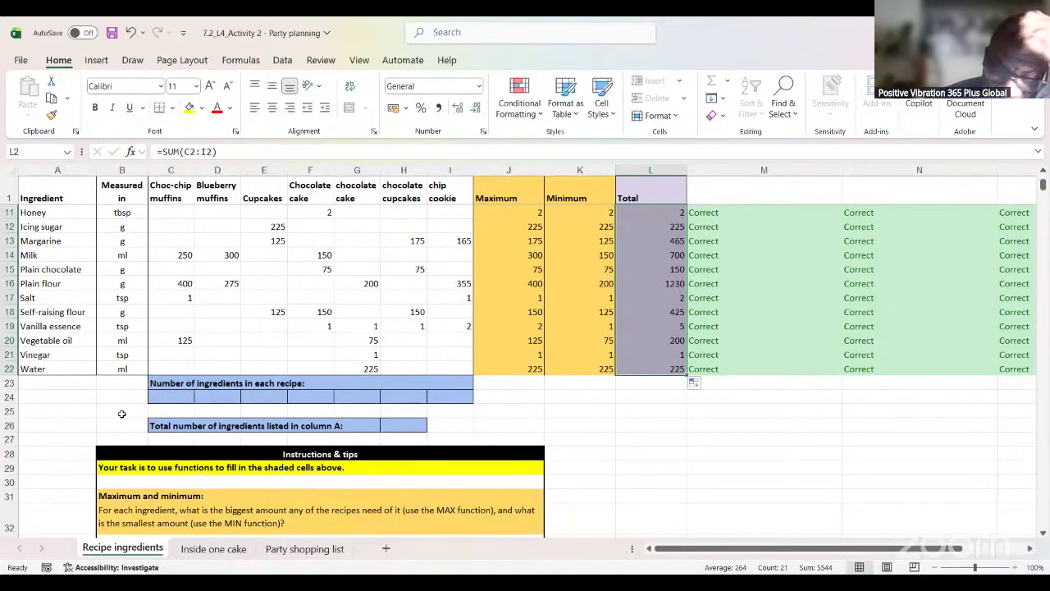
left_click(177, 395)
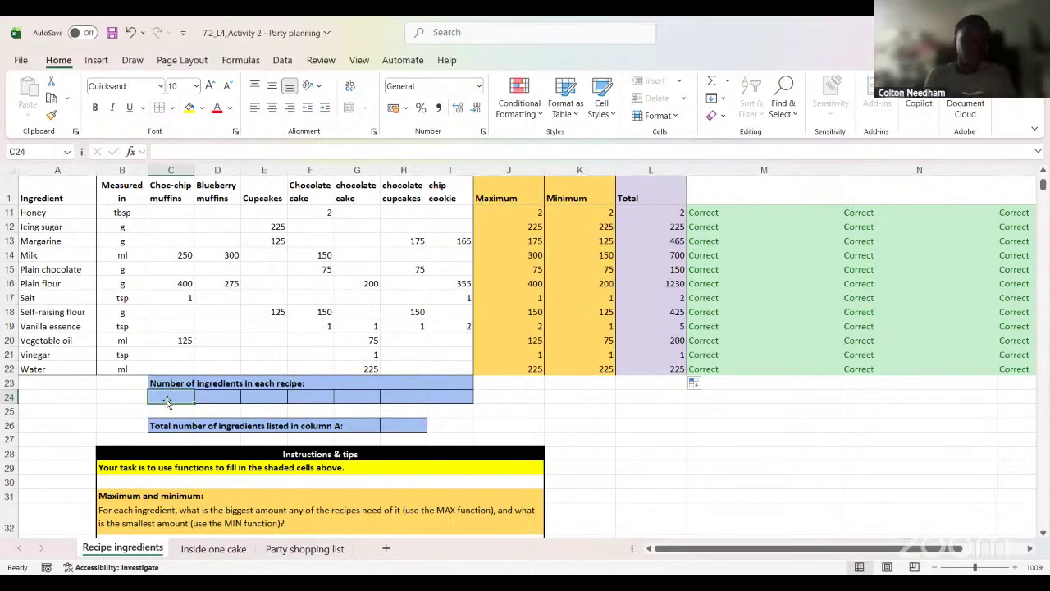
type("=")
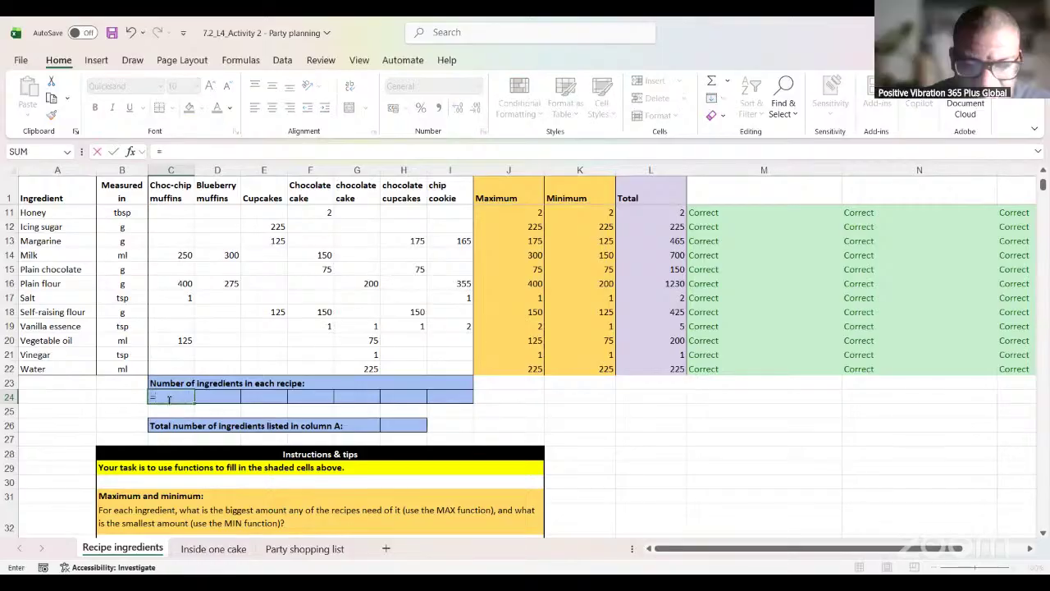
type("count")
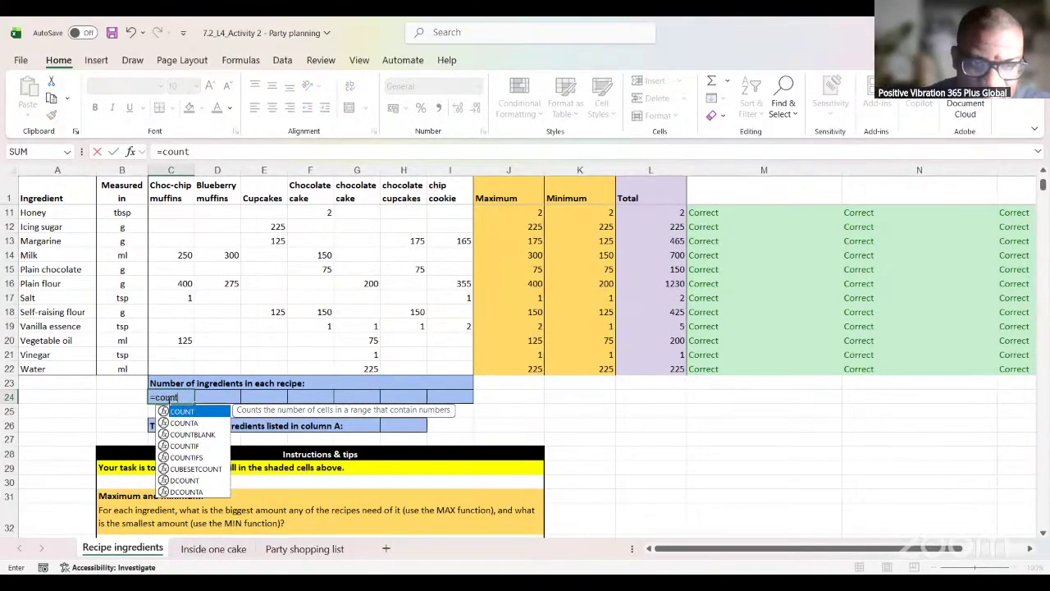
type("a(")
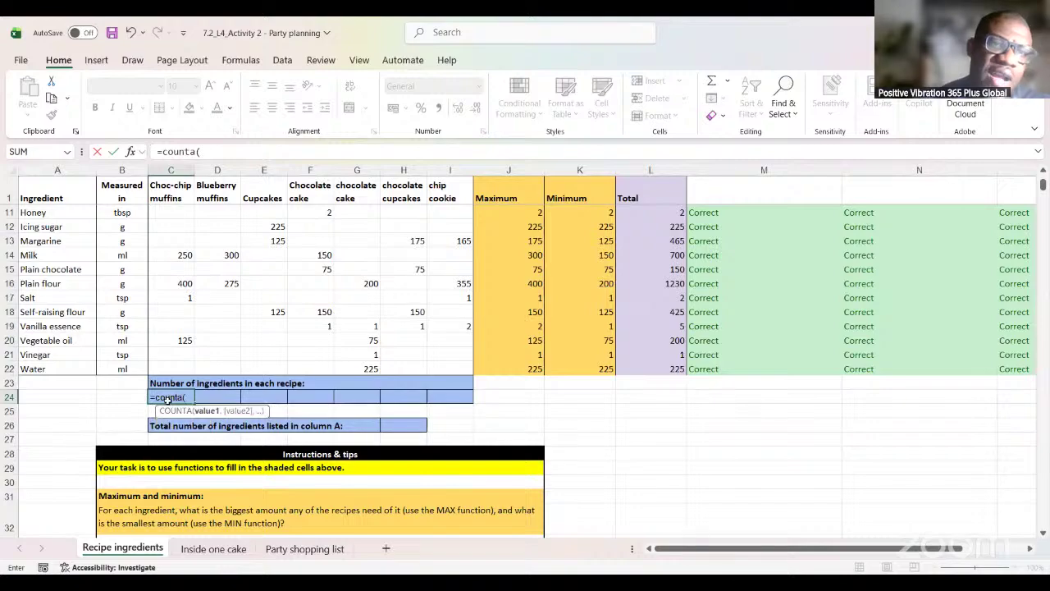
left_click(170, 213)
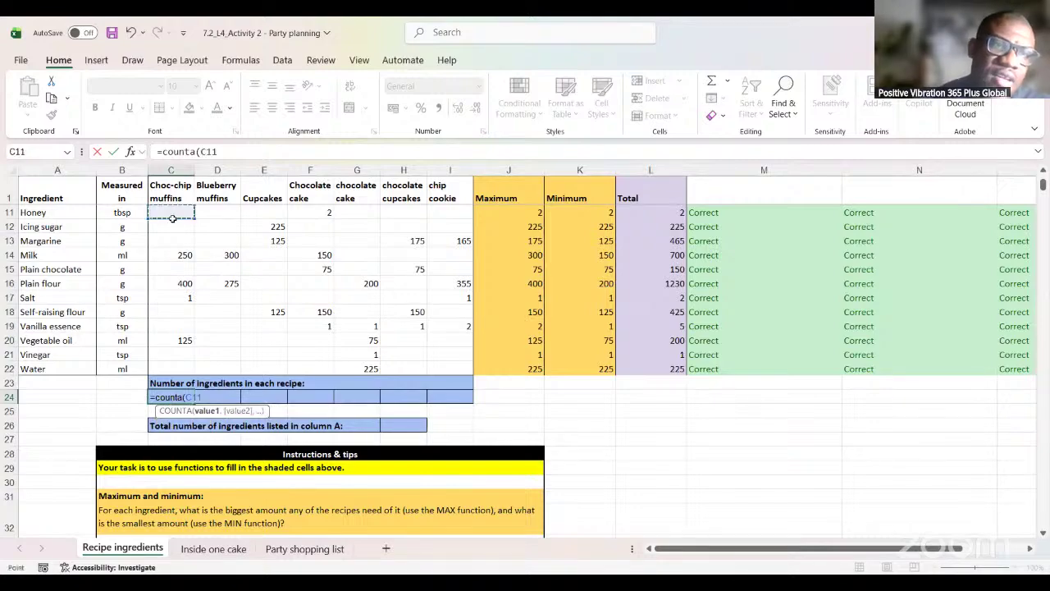
left_click(181, 364, "shift")
key("Return")
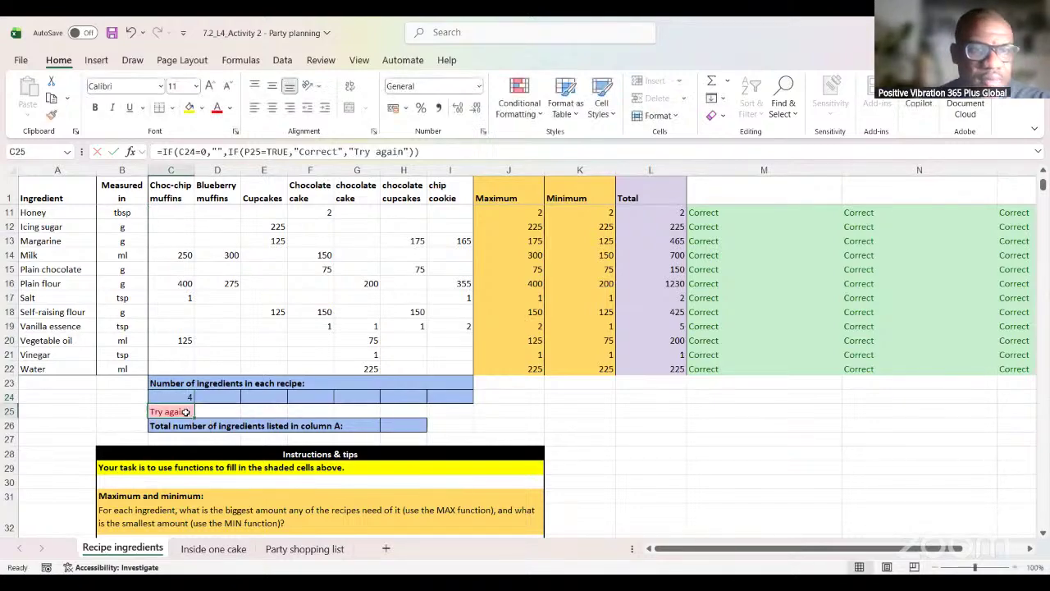
Step: Try COUNT in place of COUNTA in the C24 formula over C11:C22, and change the function back to COUNTA
left_click(179, 398)
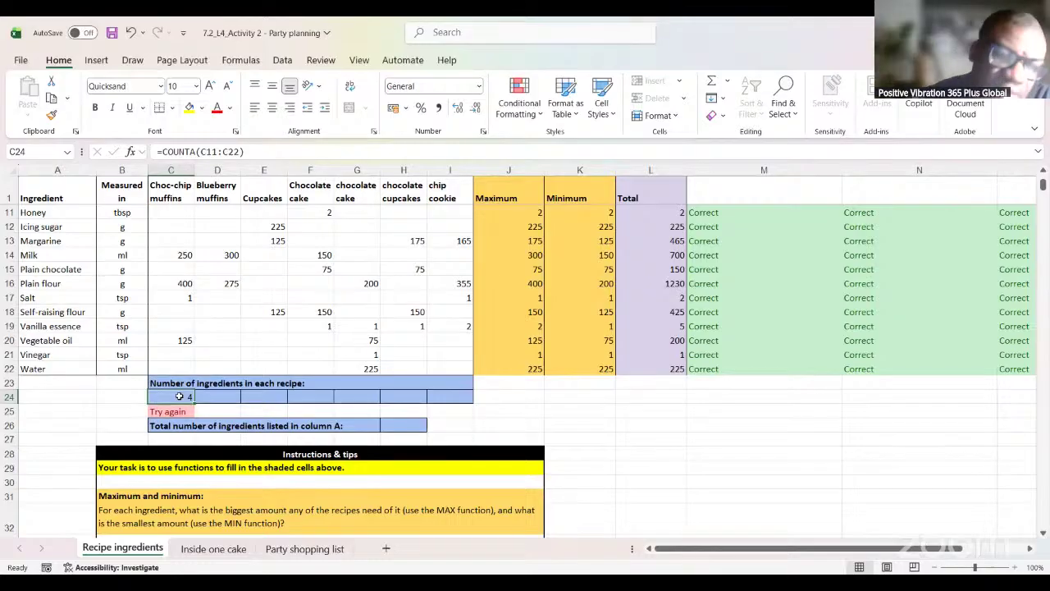
left_click(195, 152)
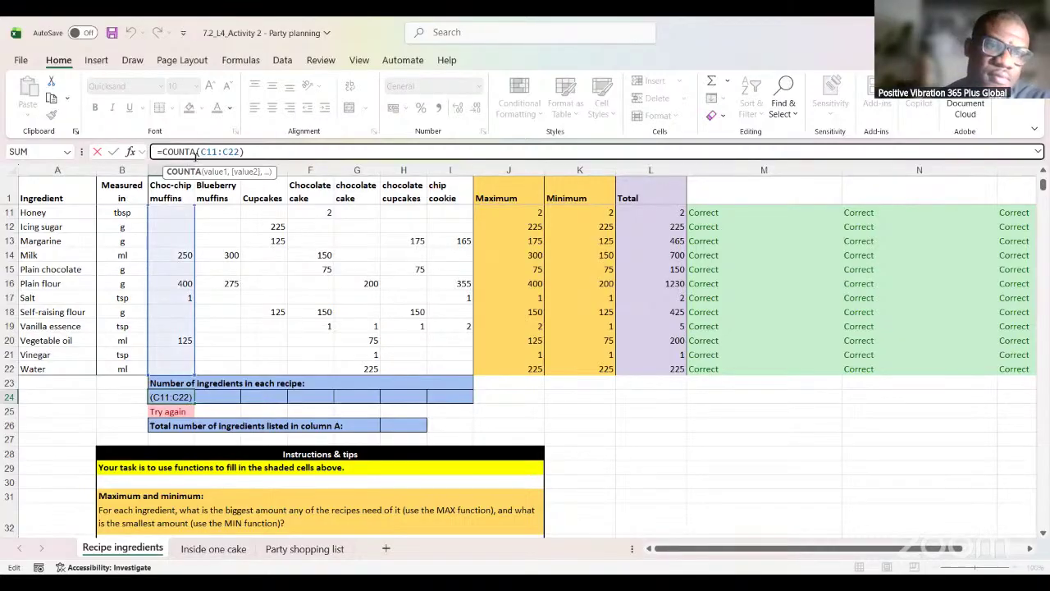
key("BackSpace")
left_click(173, 396)
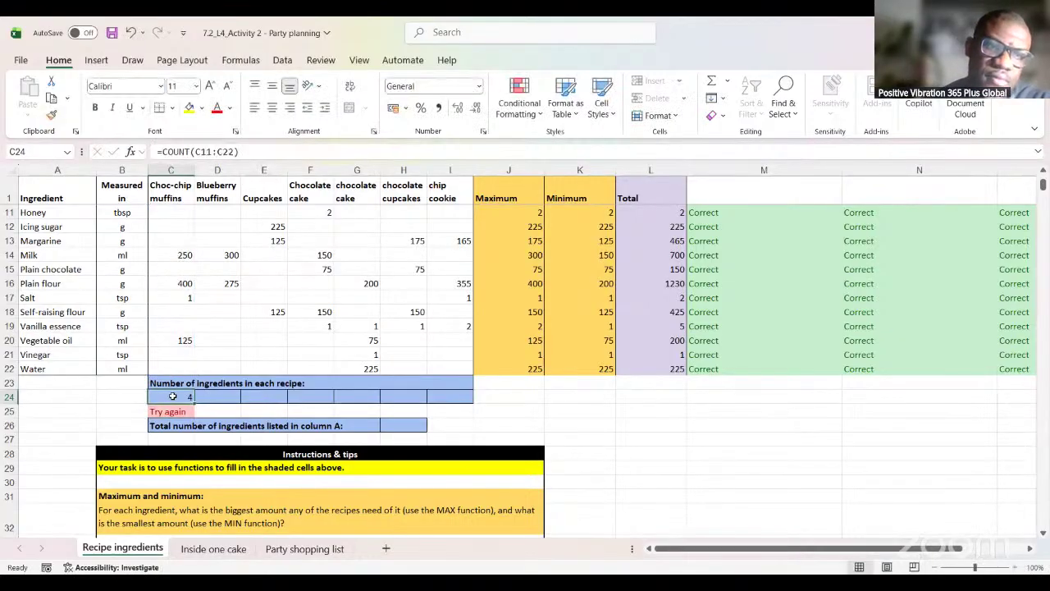
left_click(197, 153)
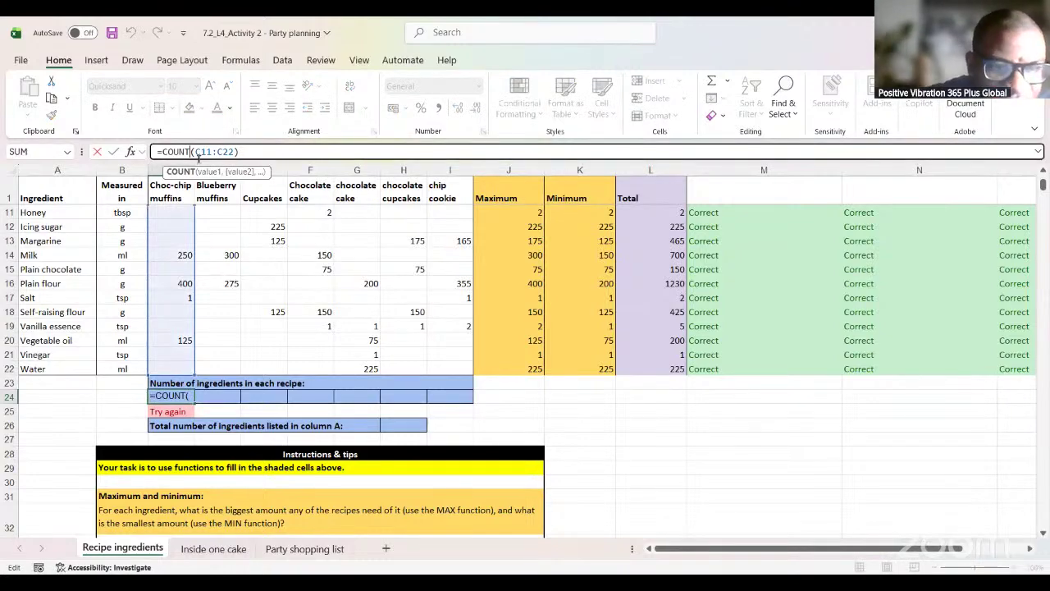
type("A")
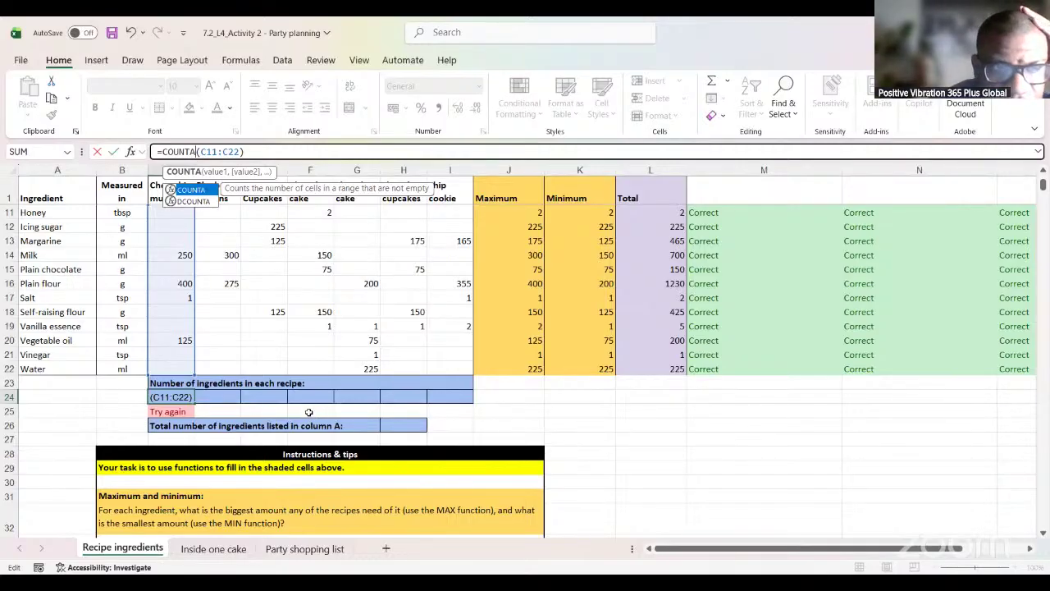
key("Return")
left_click(185, 398)
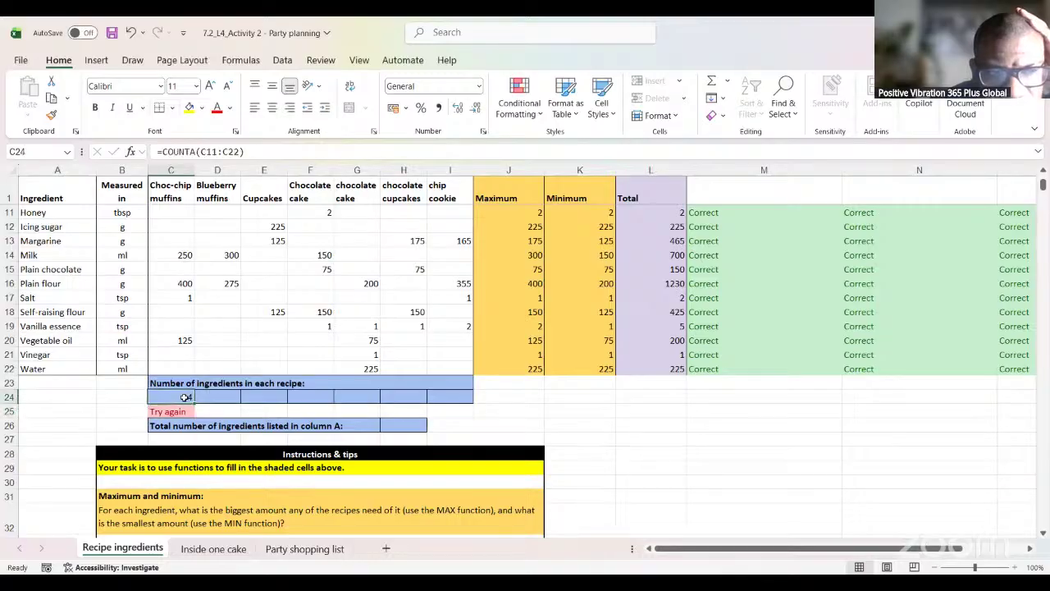
Step: Fill the ingredient-count formula from C24 across the other recipes to I24
left_click_drag(196, 401, 453, 398)
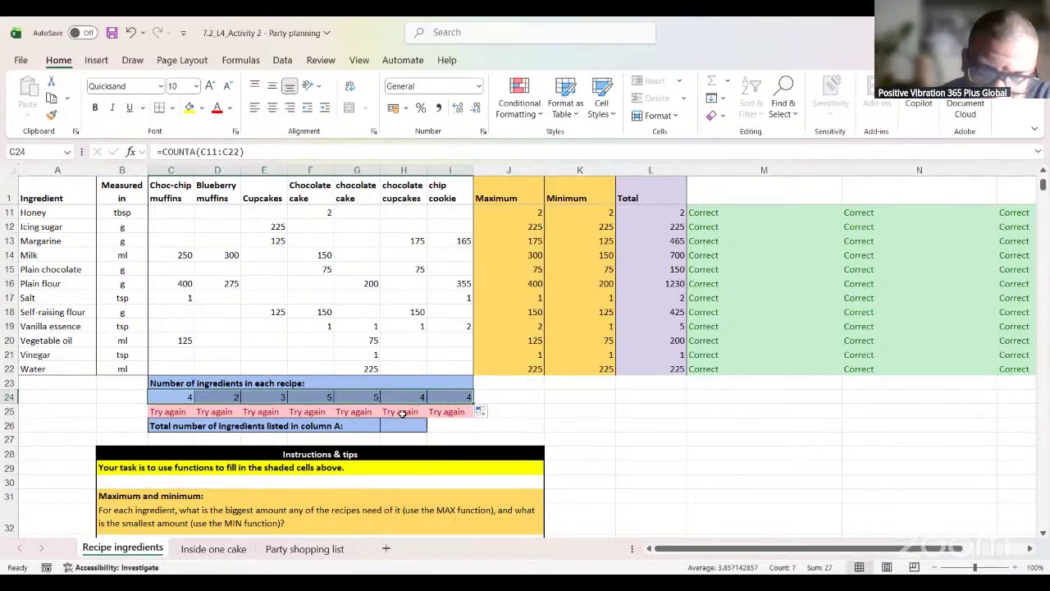
left_click(402, 412)
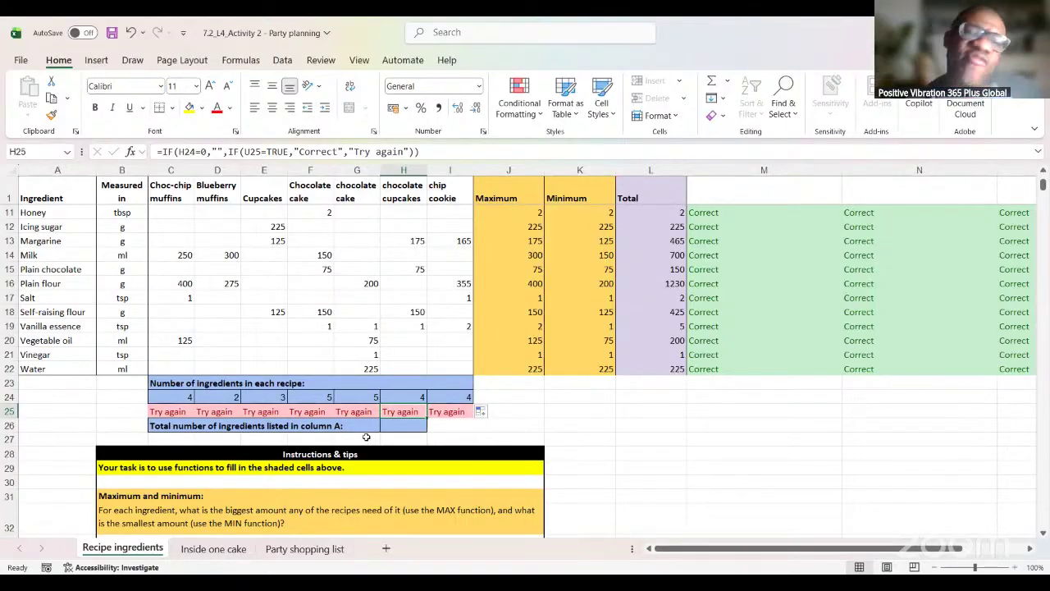
left_click(174, 397)
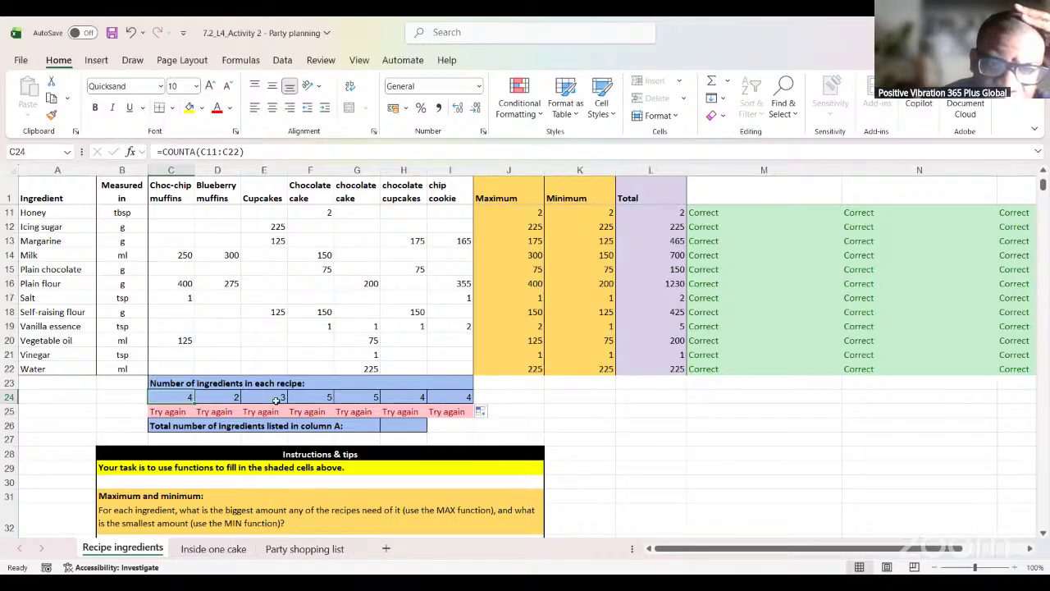
Step: Enter =COUNTA(A2:A22) in H26 for the total number of ingredients listed in column A
scroll(380, 433, "down", 1)
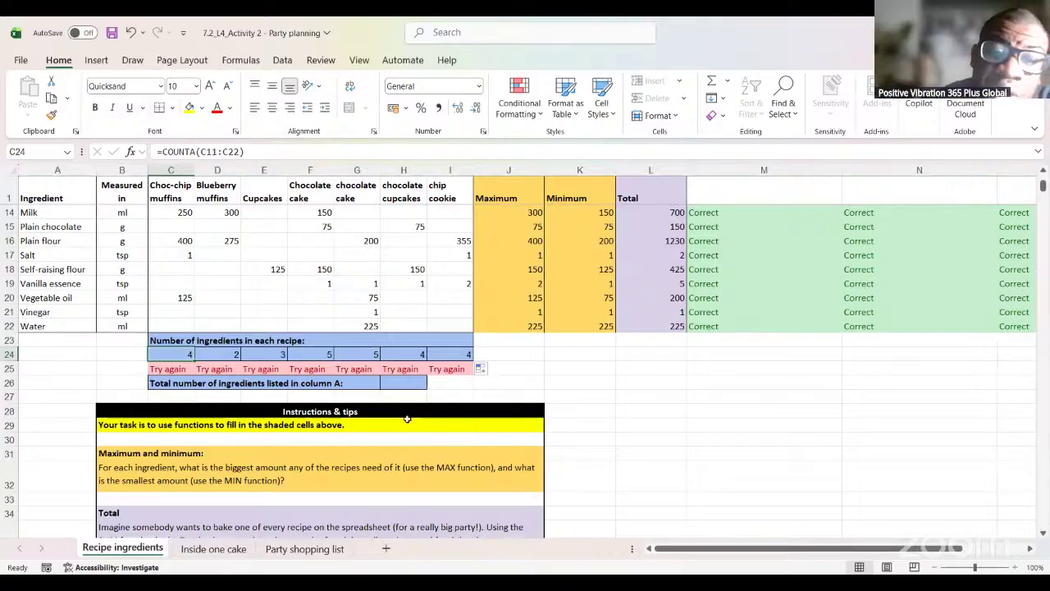
left_click(407, 383)
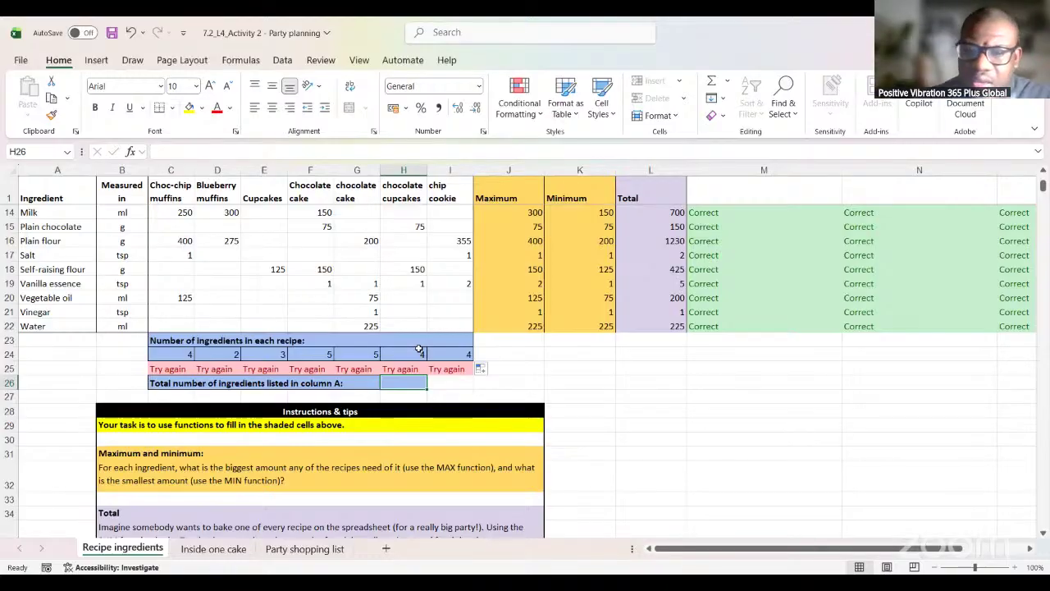
type("=c")
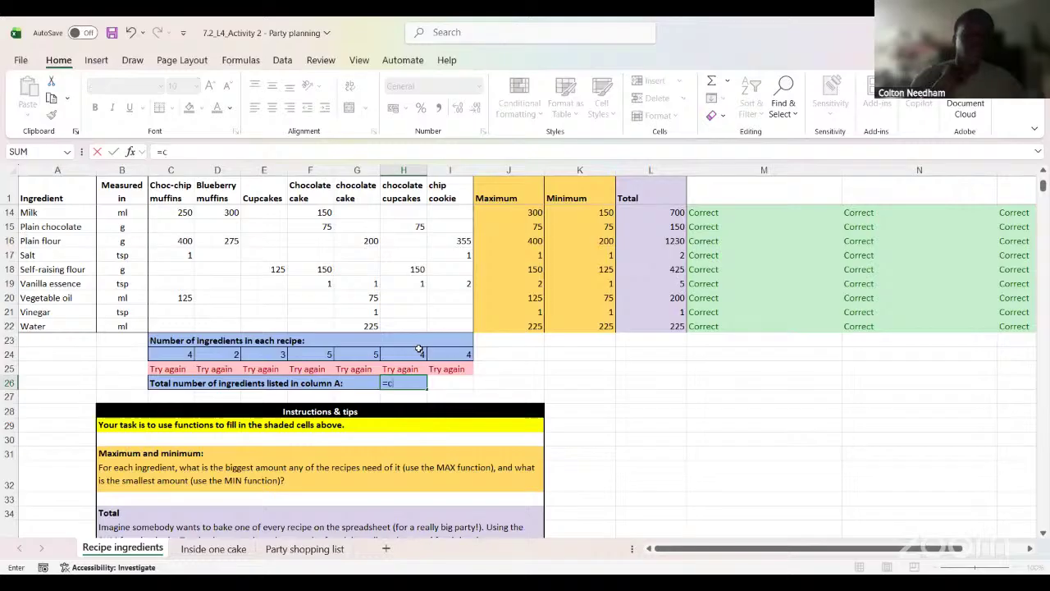
type("ount")
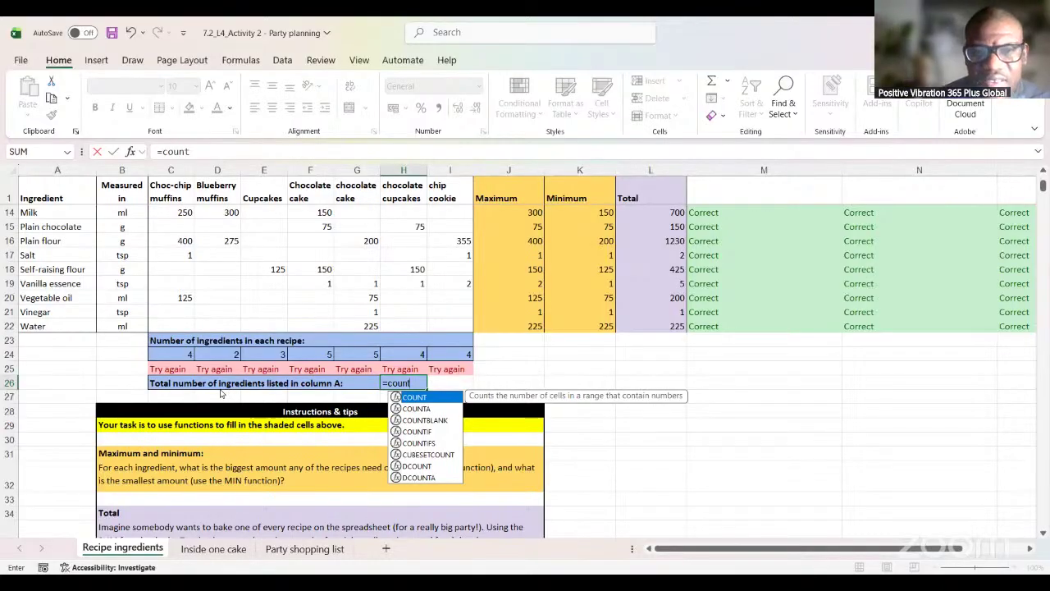
type("a")
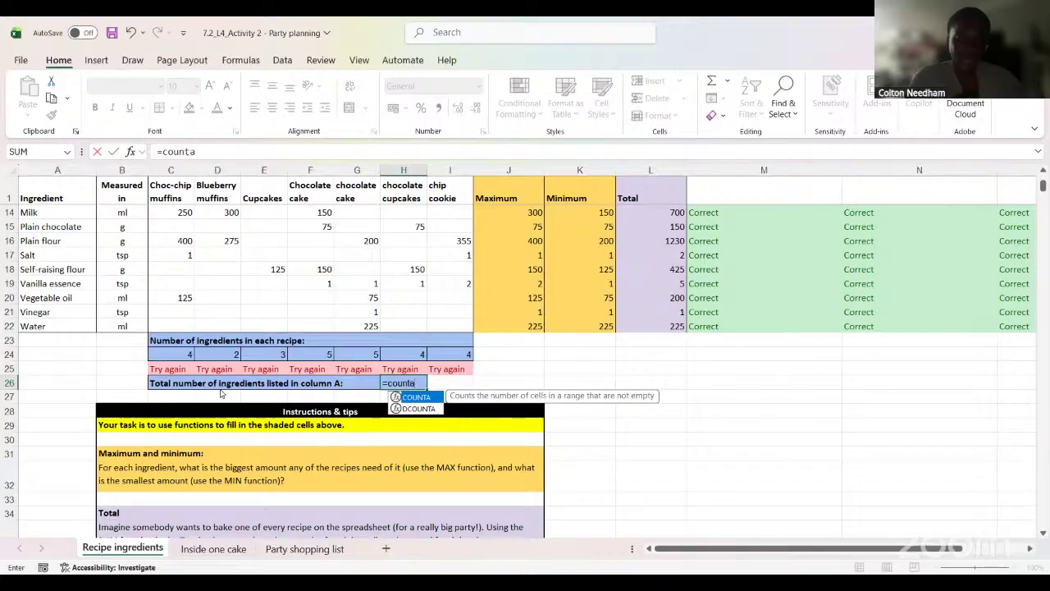
type("(")
scroll(72, 259, "up", 4)
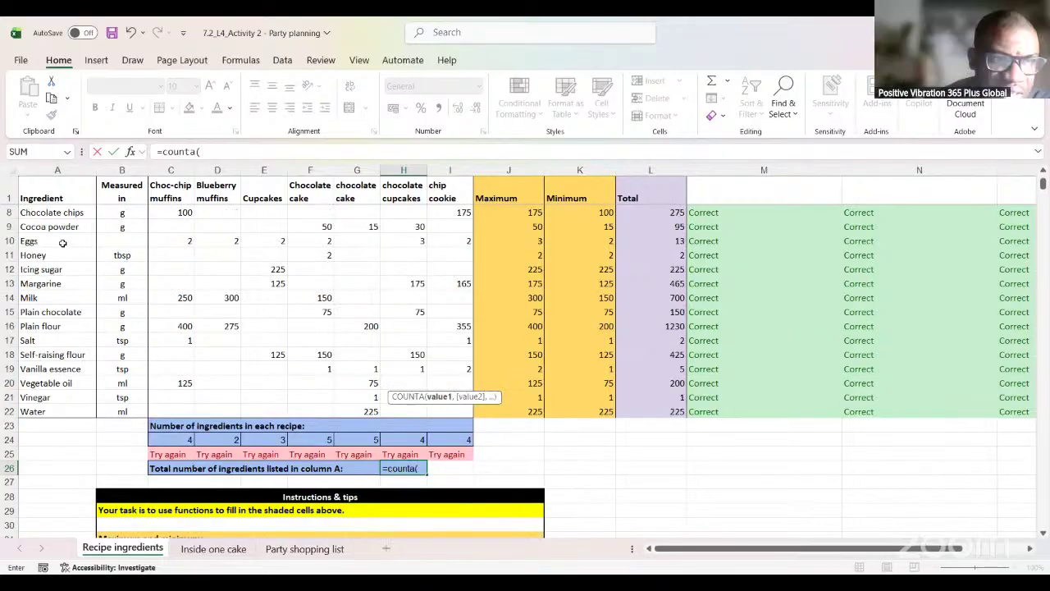
left_click(65, 213)
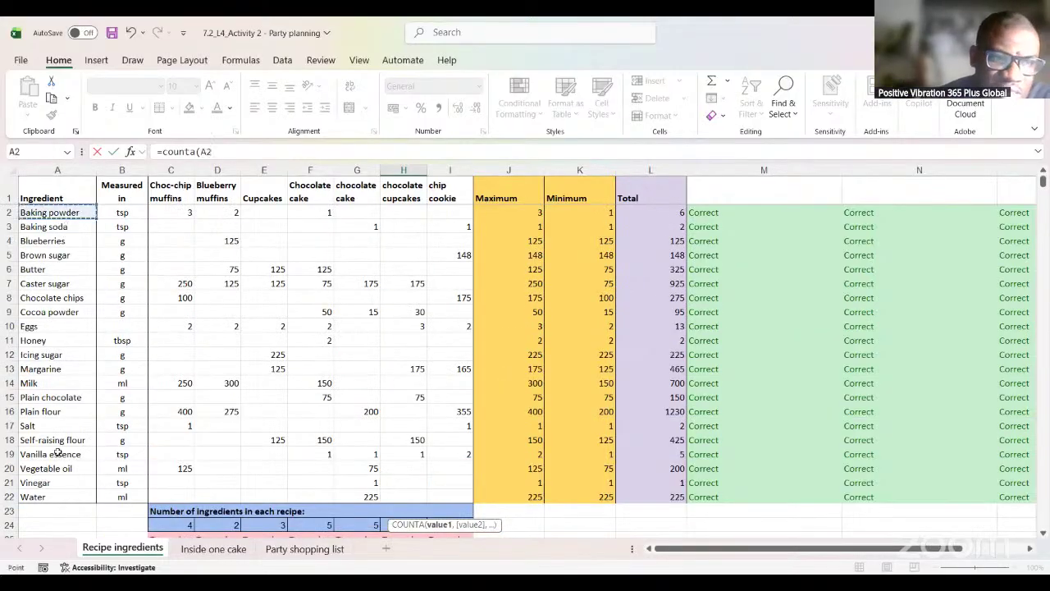
left_click(58, 492, "shift")
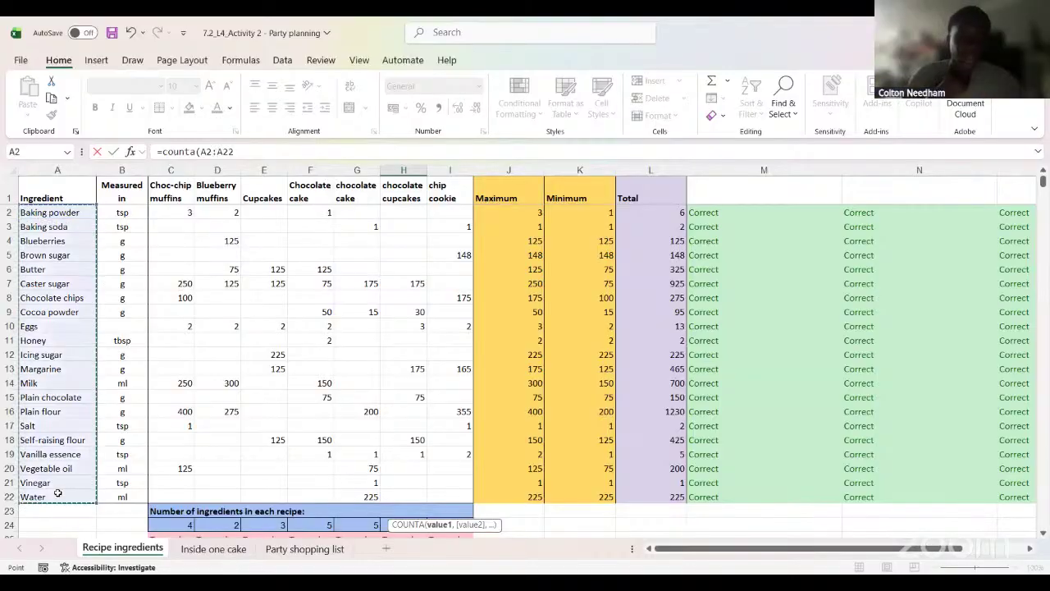
key("Return")
left_click(398, 471)
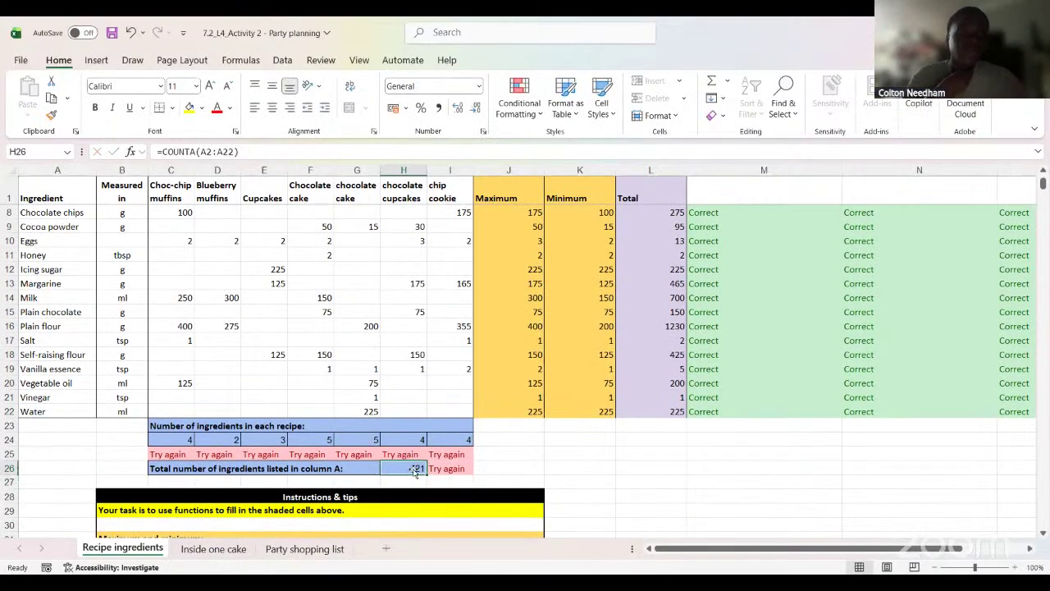
left_click(458, 470)
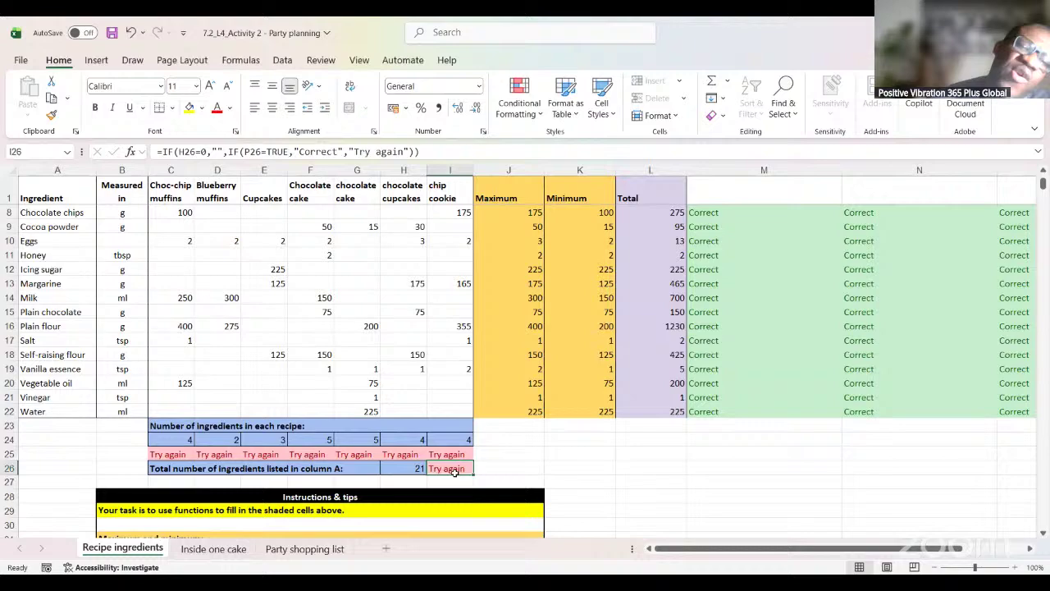
left_click(402, 472)
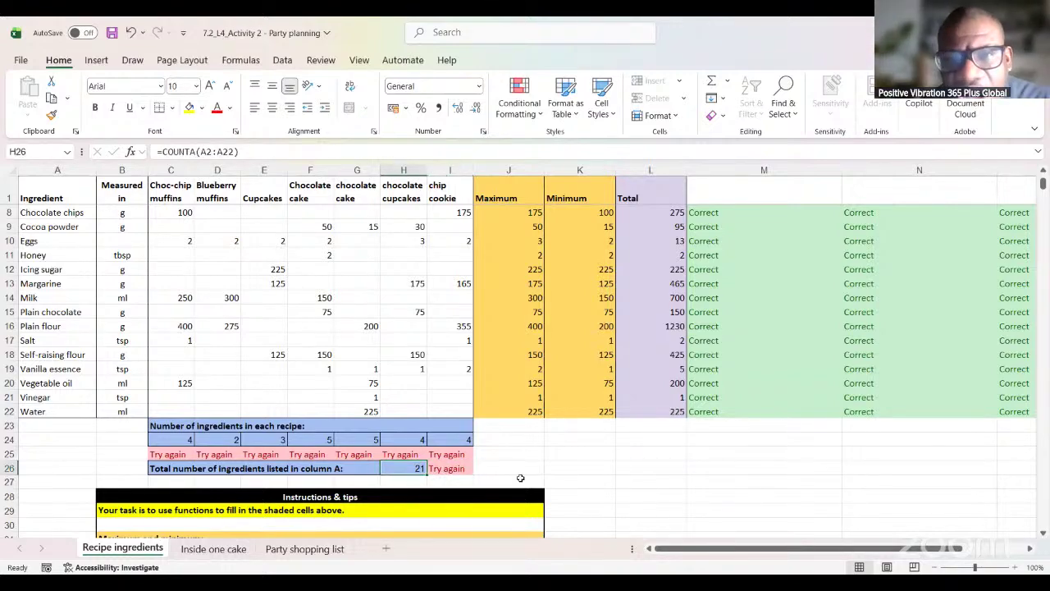
Step: Try =SUM(L2:L22) in H26 as the total number of ingredients, and undo the entry
scroll(560, 457, "down", 3)
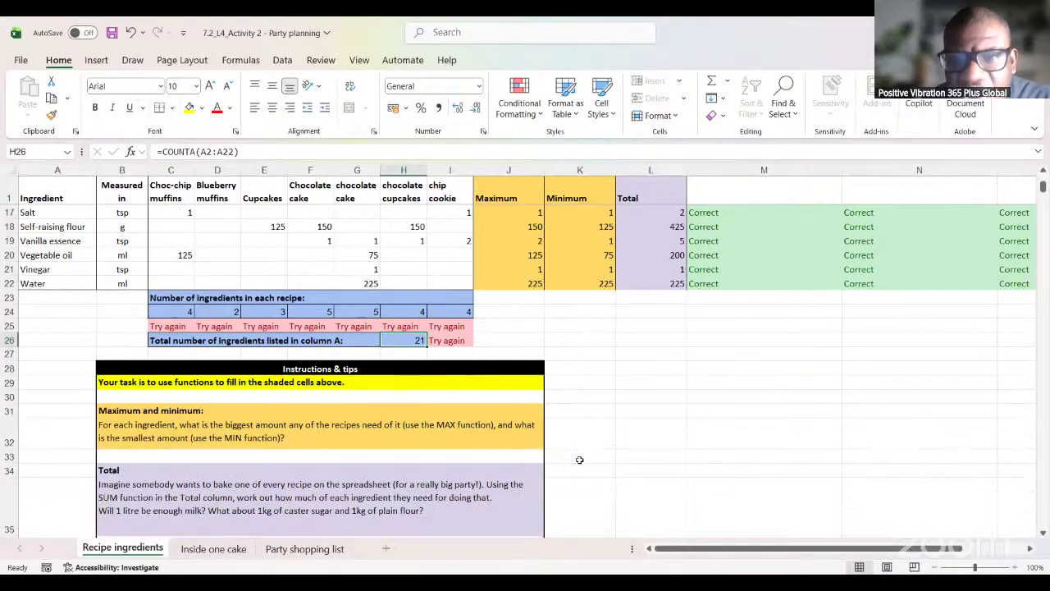
scroll(560, 456, "up", 1)
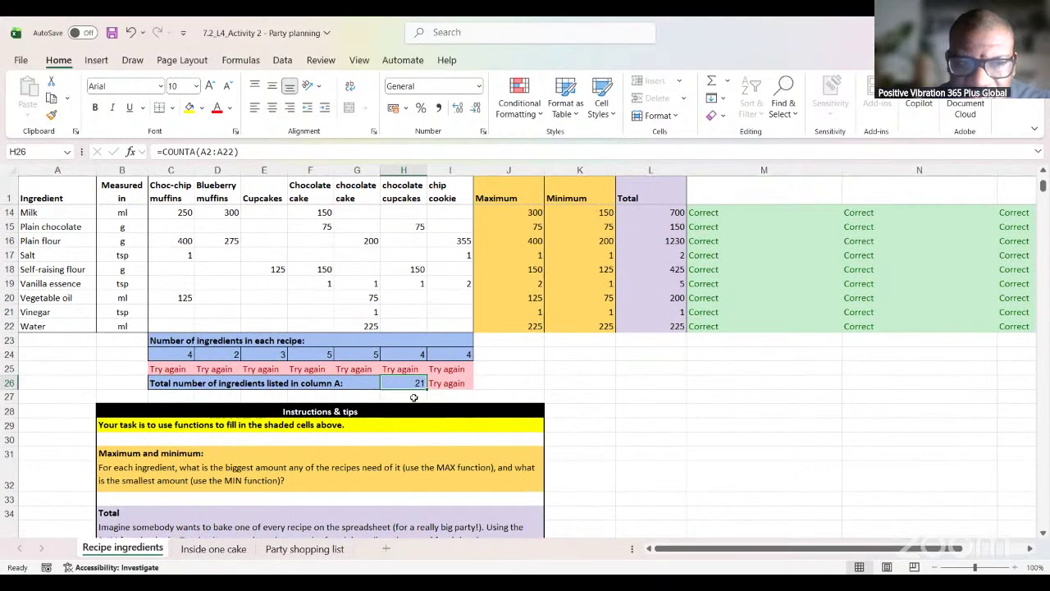
scroll(257, 293, "up", 3)
scroll(366, 295, "up", 1)
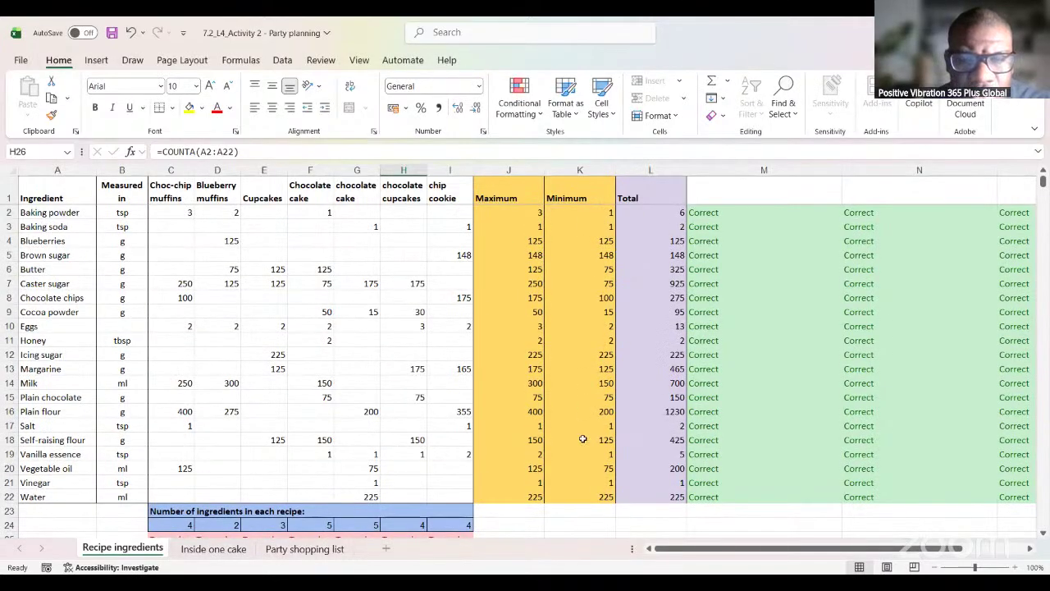
scroll(420, 459, "down", 4)
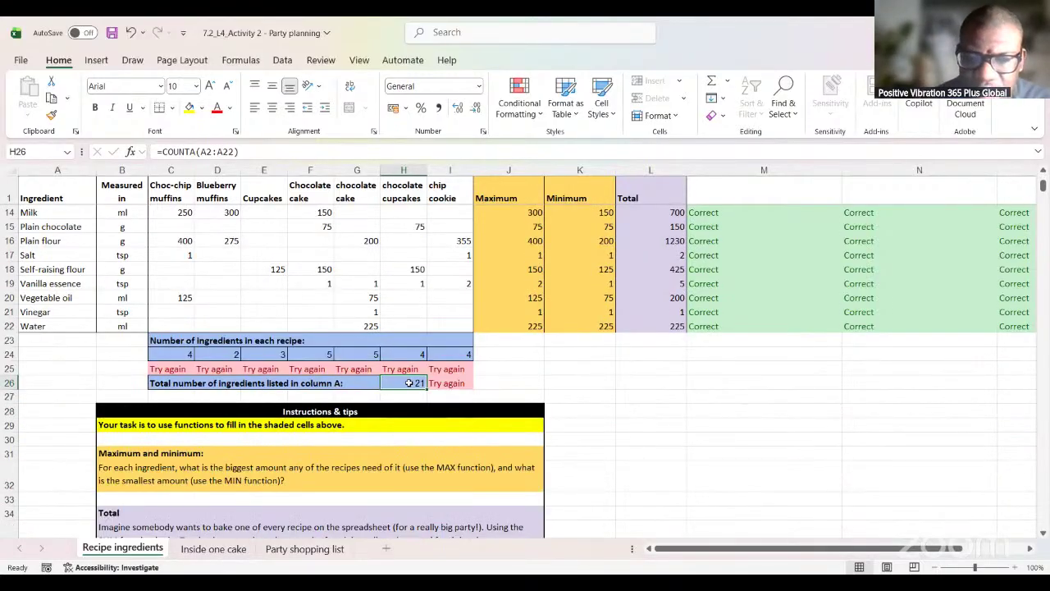
type("=")
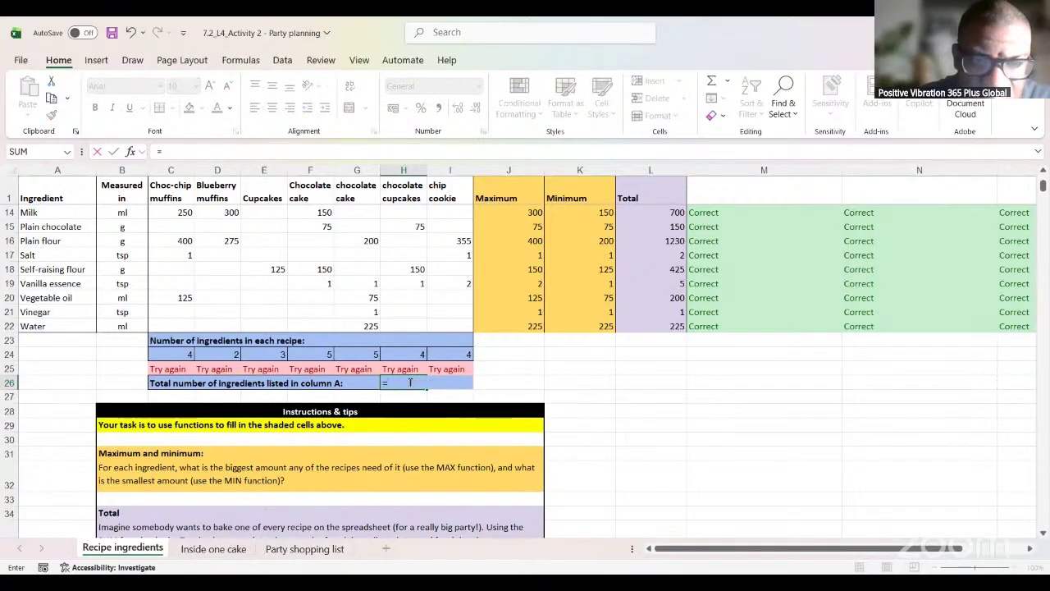
type("sum(")
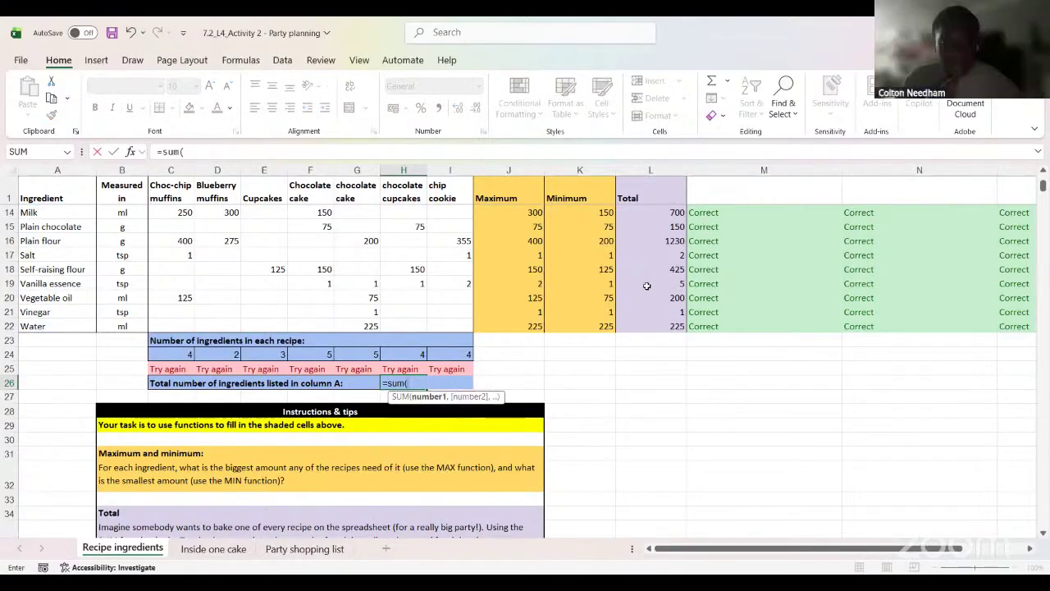
scroll(647, 286, "up", 2)
scroll(647, 285, "up", 2)
left_click(659, 215)
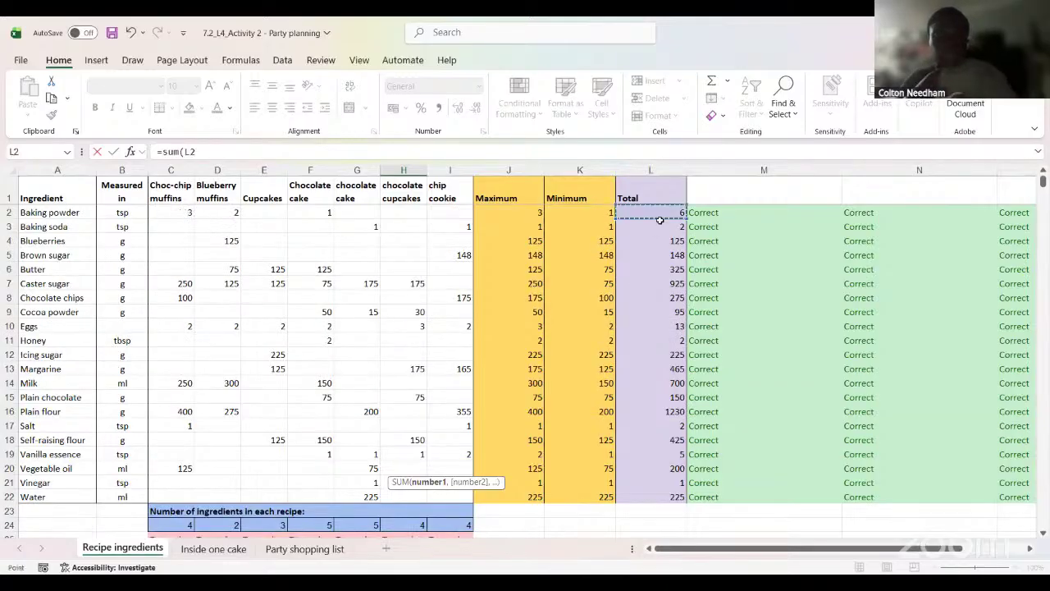
left_click_drag(663, 494, 669, 502)
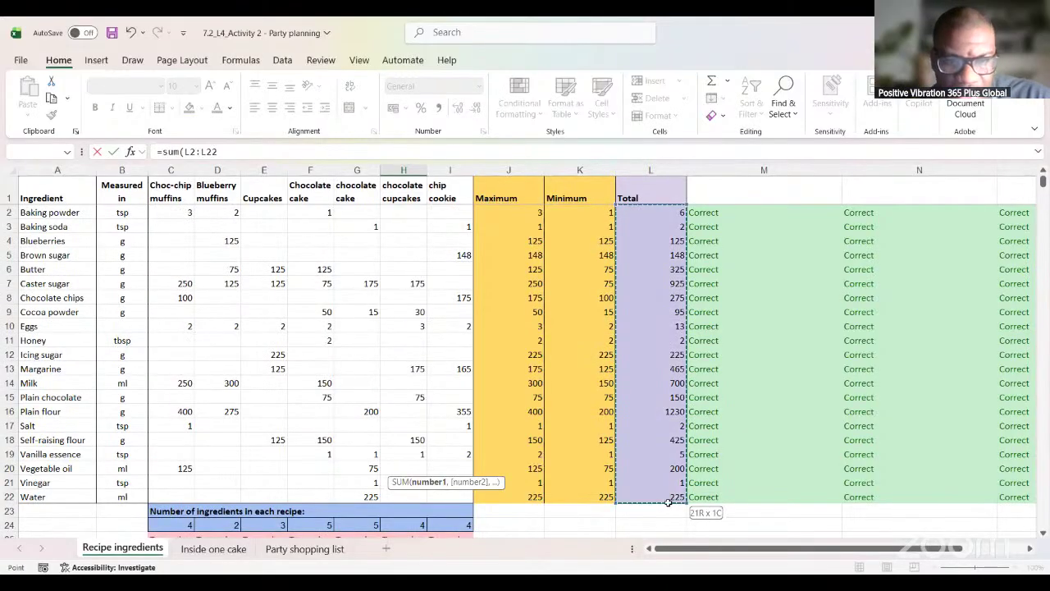
key("Return")
scroll(415, 427, "up", 2)
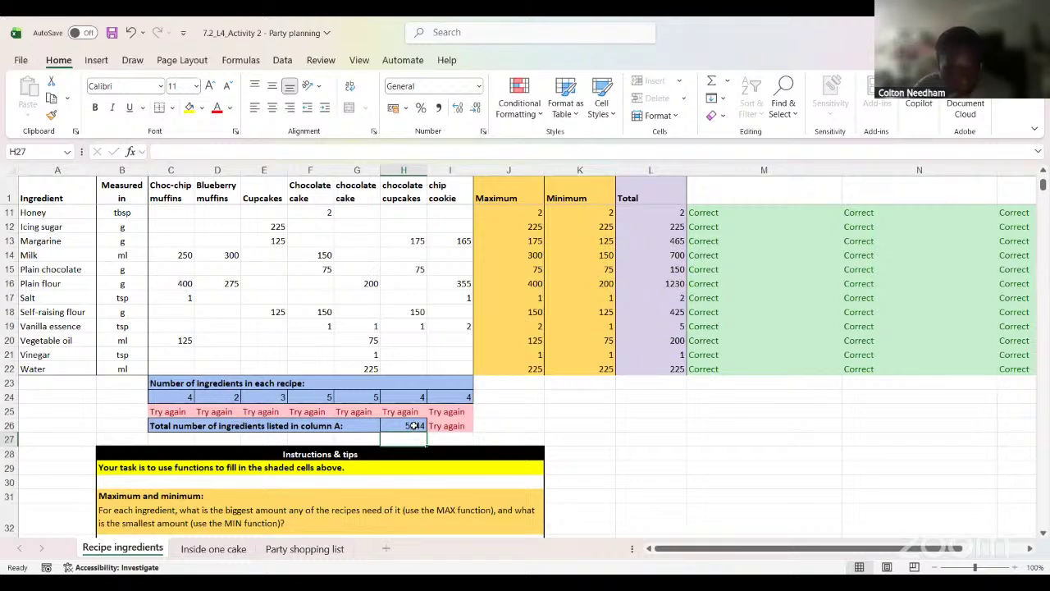
key("ctrl+z")
left_click(682, 486)
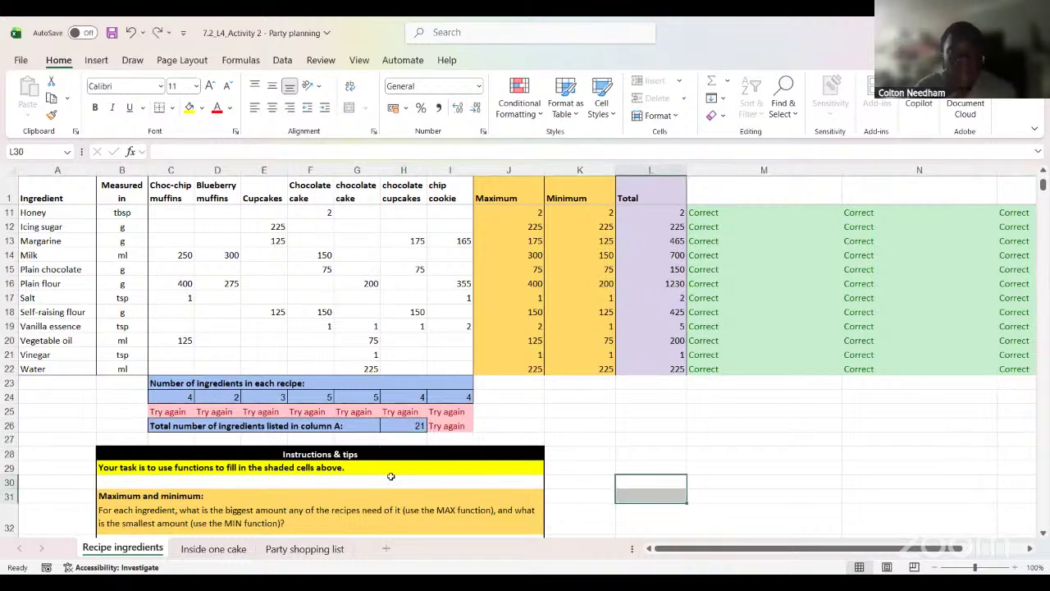
Step: Check the number-of-ingredients instructions below the recipe table against the ingredient rows
scroll(56, 254, "up", 3)
scroll(75, 322, "down", 5)
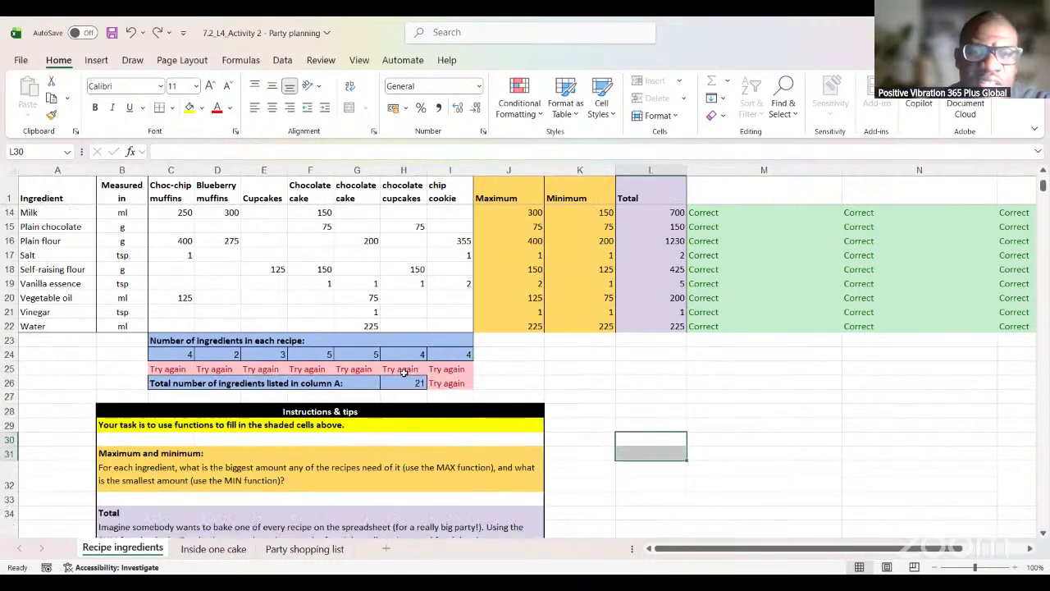
scroll(382, 319, "down", 2)
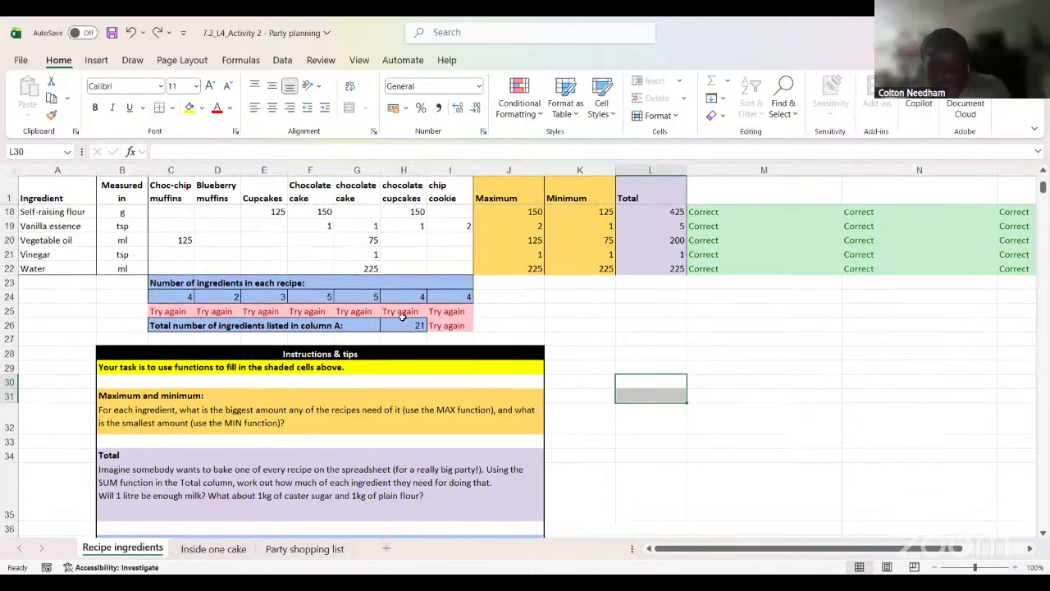
scroll(442, 284, "down", 3)
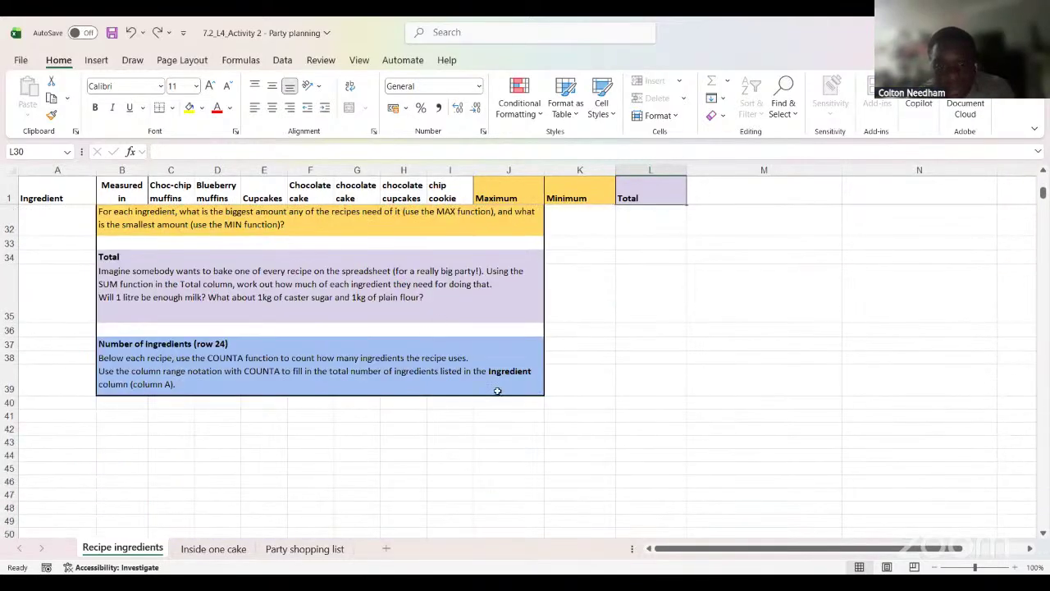
scroll(491, 378, "up", 1)
scroll(491, 378, "up", 9)
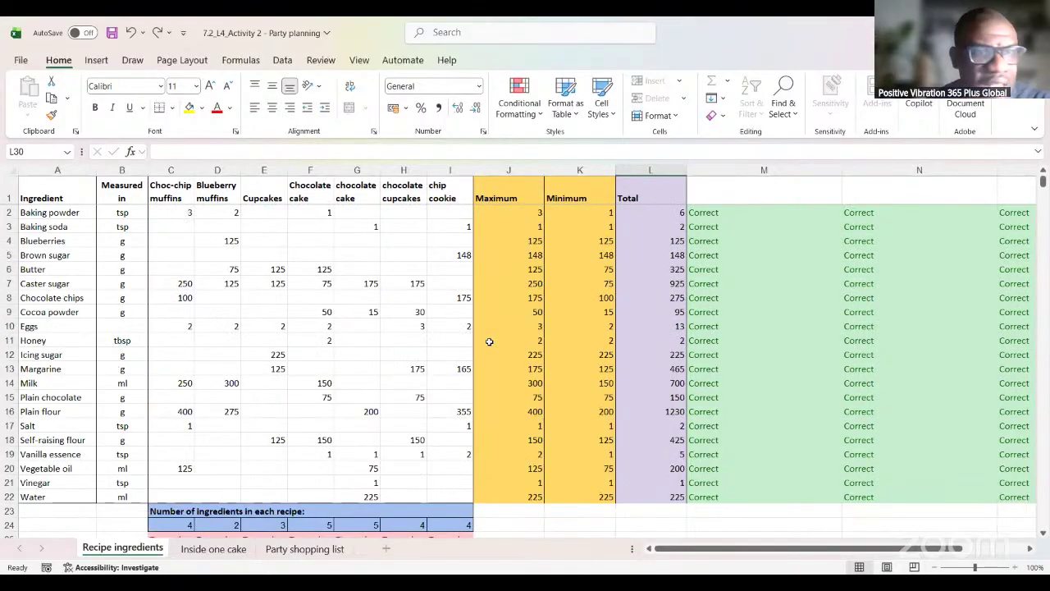
Step: Open the Inside one cake sheet and review its recipes, instructions and measurement conversion table
left_click(215, 548)
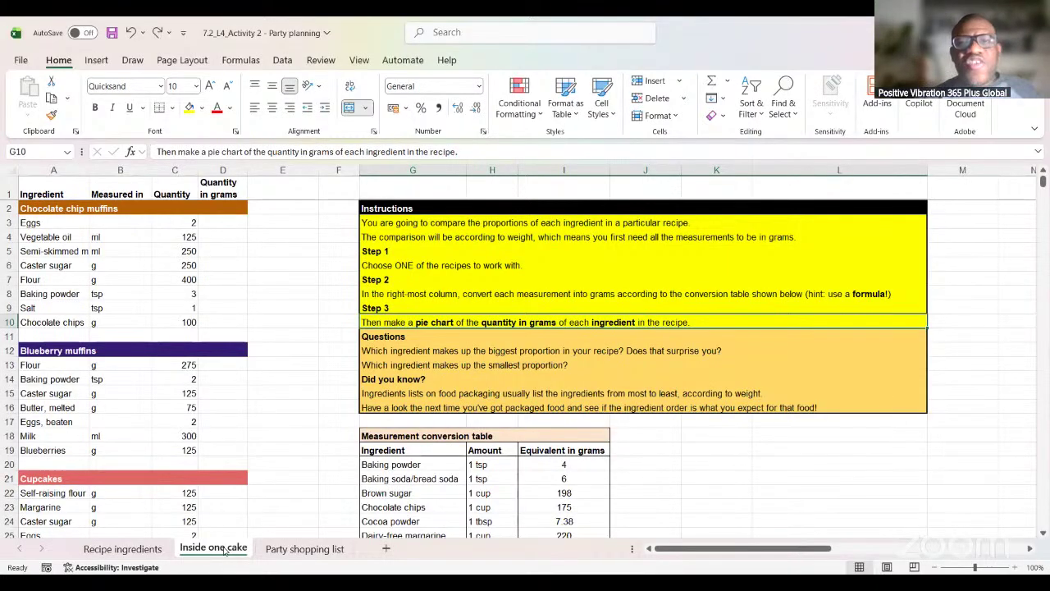
scroll(480, 361, "down", 7)
scroll(484, 369, "up", 7)
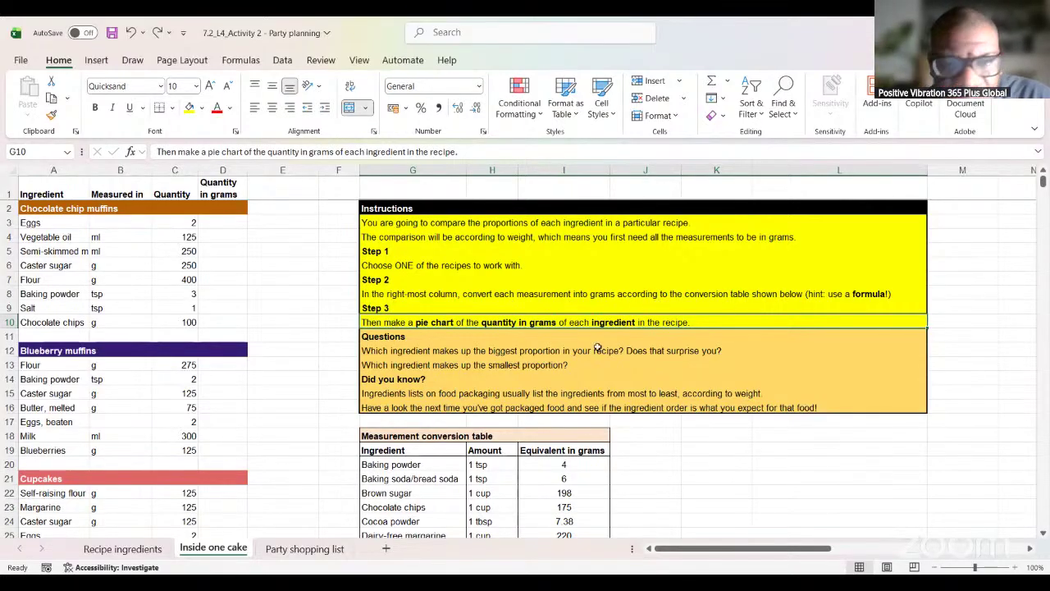
scroll(416, 297, "down", 1)
scroll(430, 364, "up", 1)
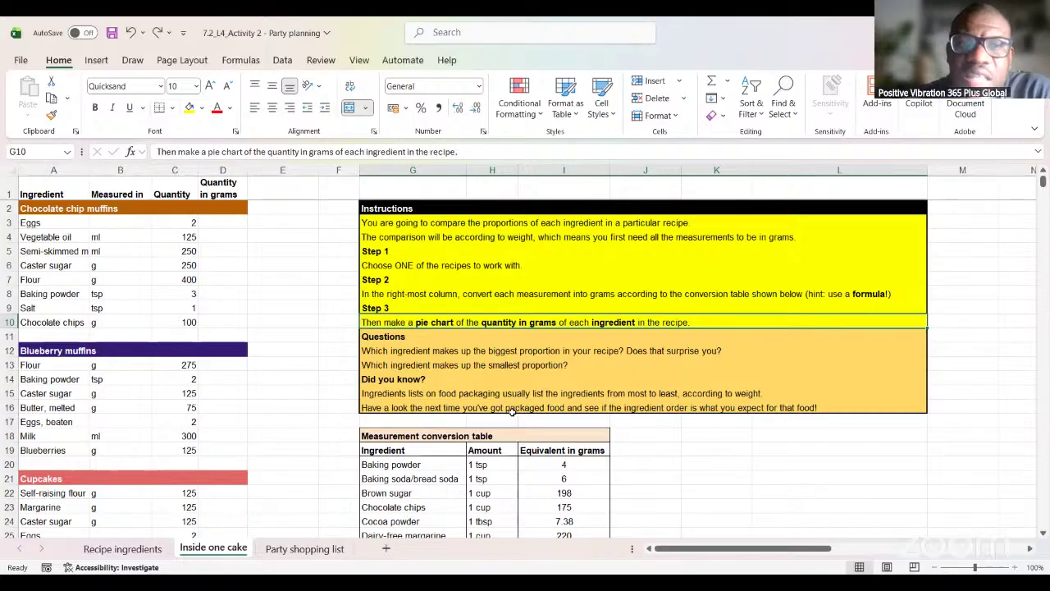
Step: Write the sample absolute reference $c$3 in the empty cell E5 beside the chocolate chip muffins recipe
left_click(273, 249)
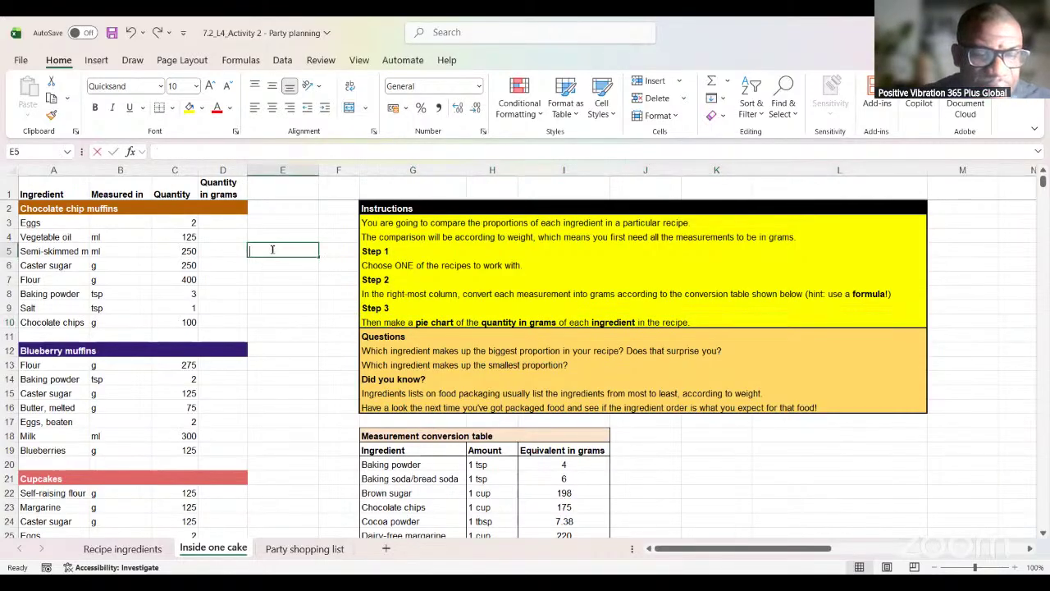
type("c3")
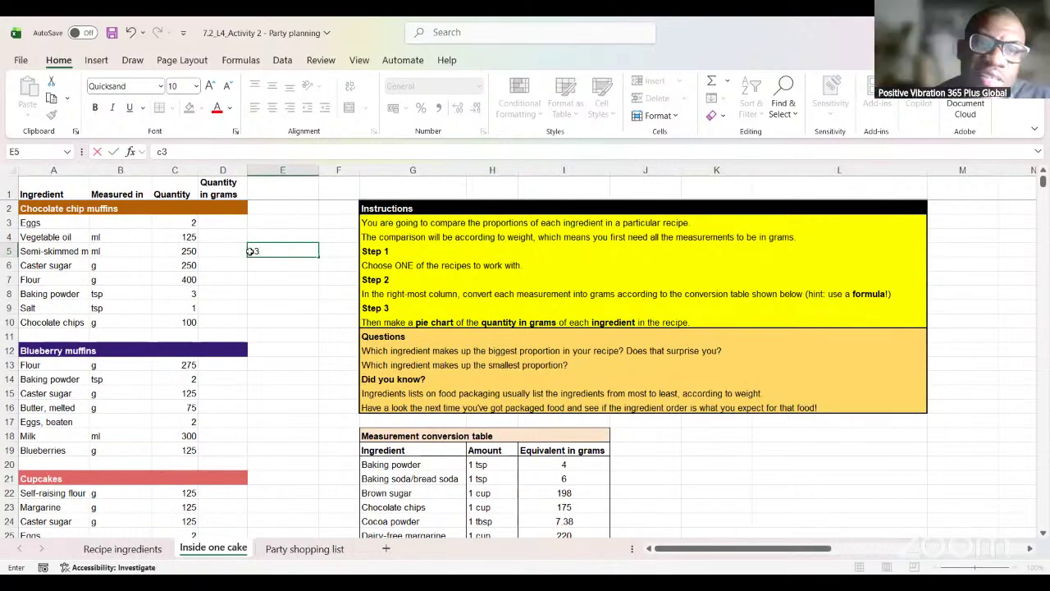
left_click(255, 252)
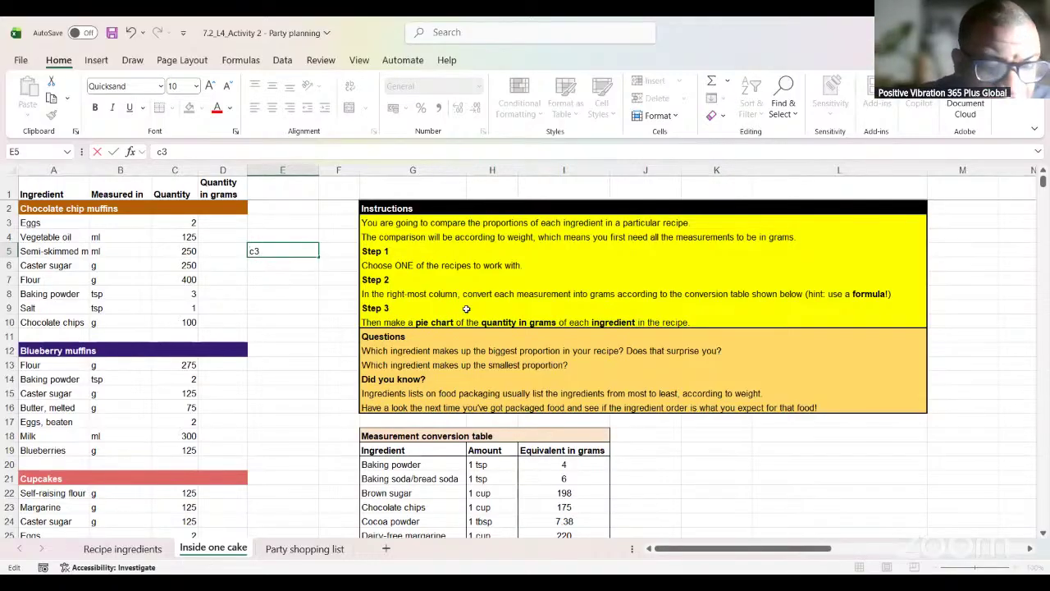
type("$c")
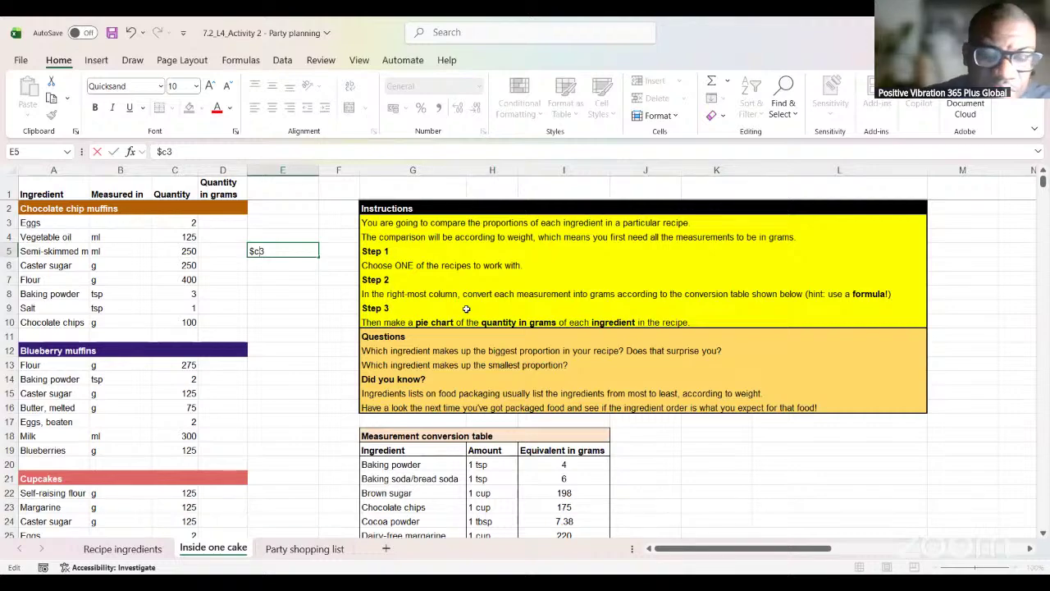
type("$")
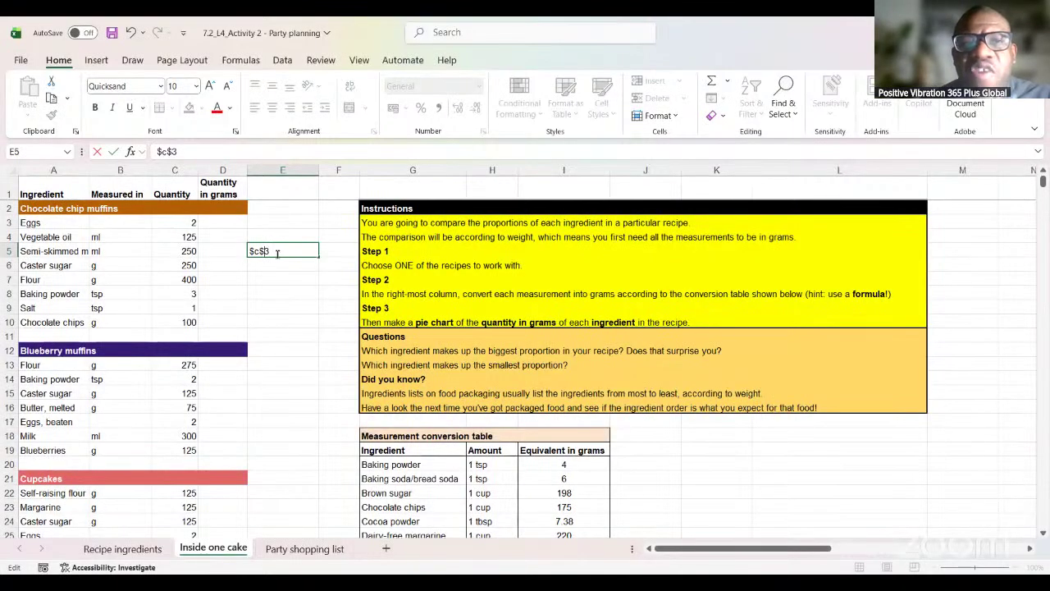
left_click(186, 223)
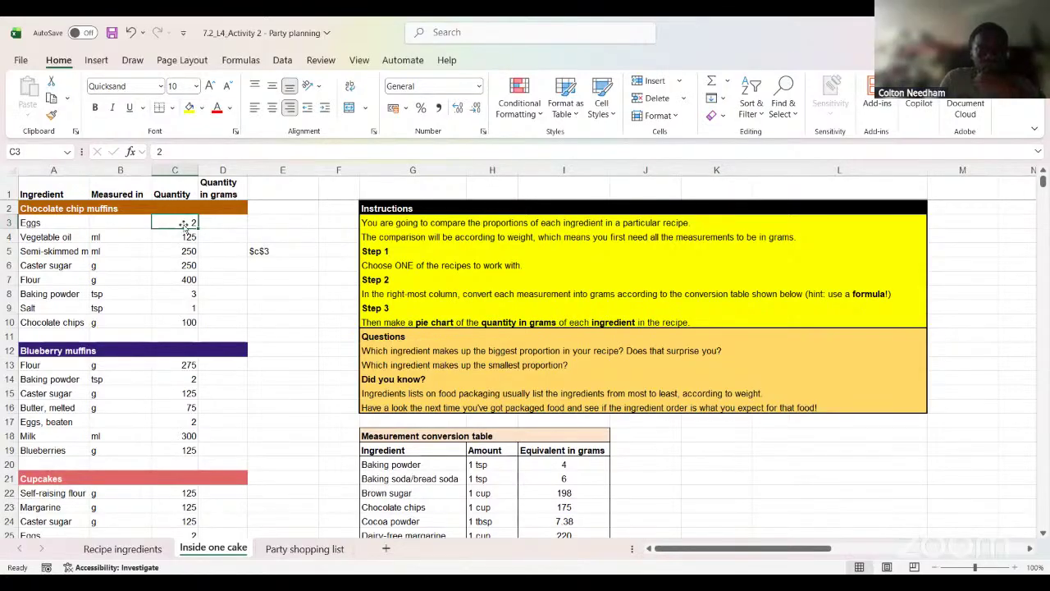
left_click(190, 236)
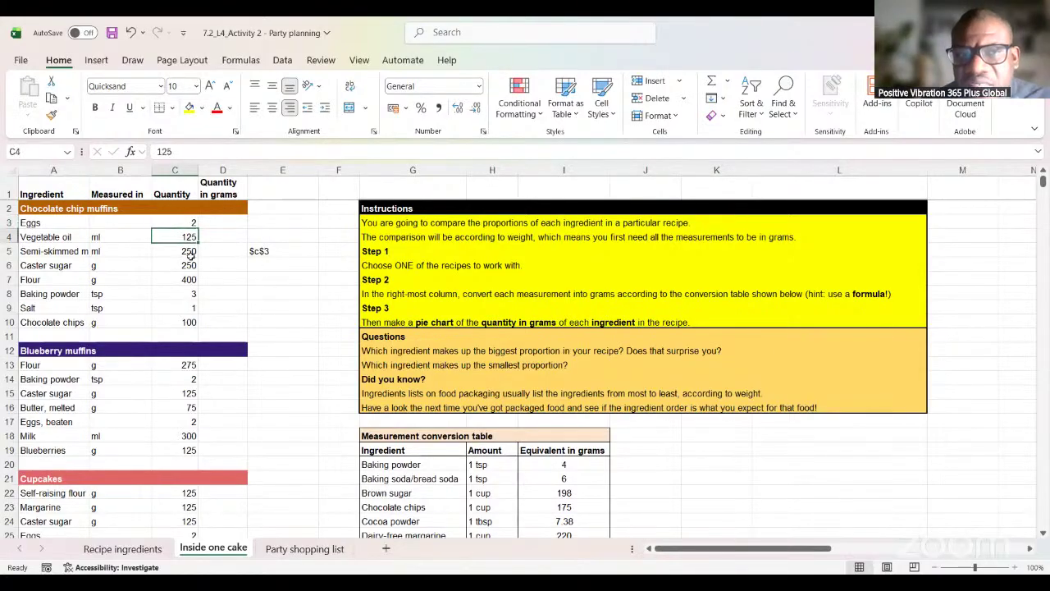
Step: Clear the sample reference from cell E5
left_click(279, 250)
key("BackSpace")
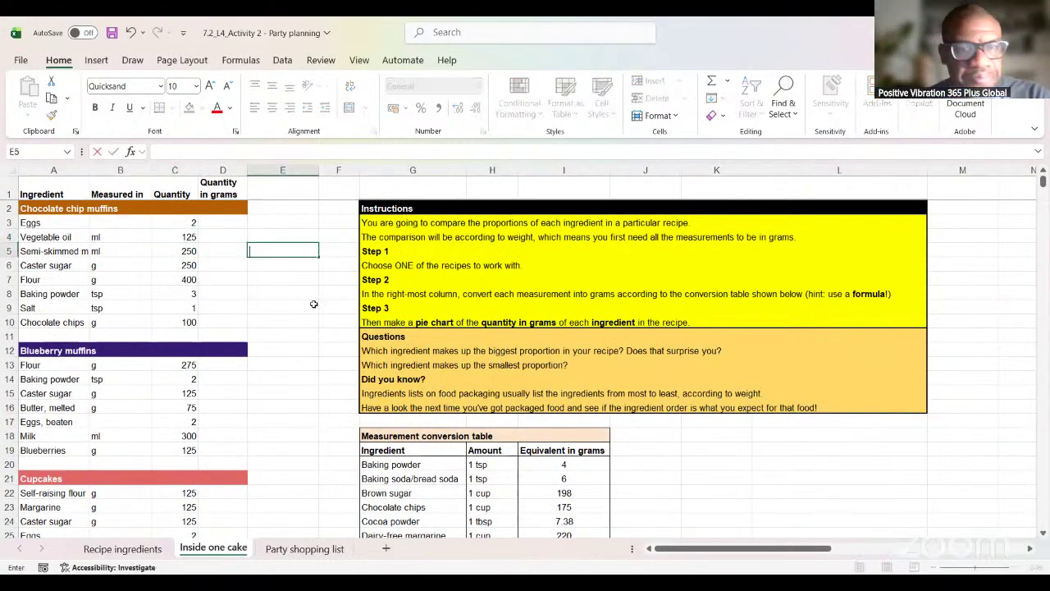
scroll(324, 304, "down", 2)
scroll(328, 305, "up", 2)
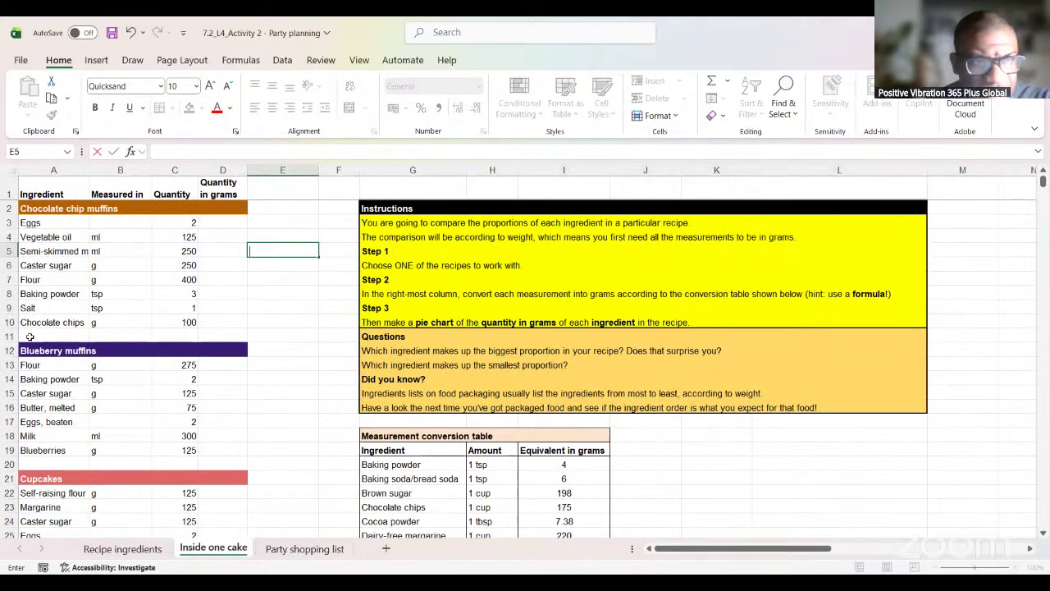
key("Escape")
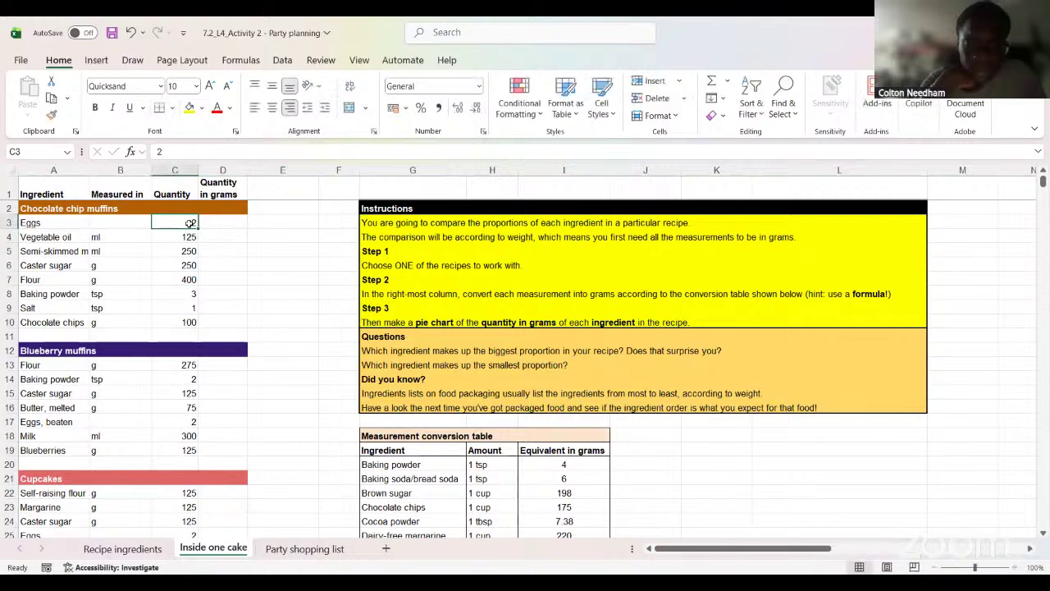
Step: Look up the gram equivalent of one egg in the measurement conversion table
scroll(499, 483, "down", 2)
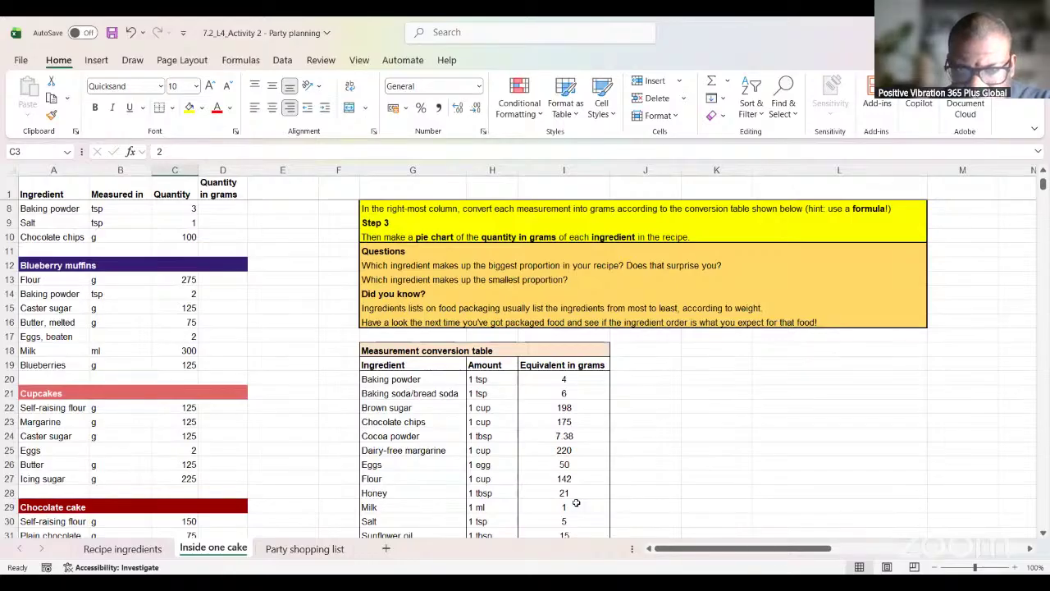
scroll(577, 503, "down", 1)
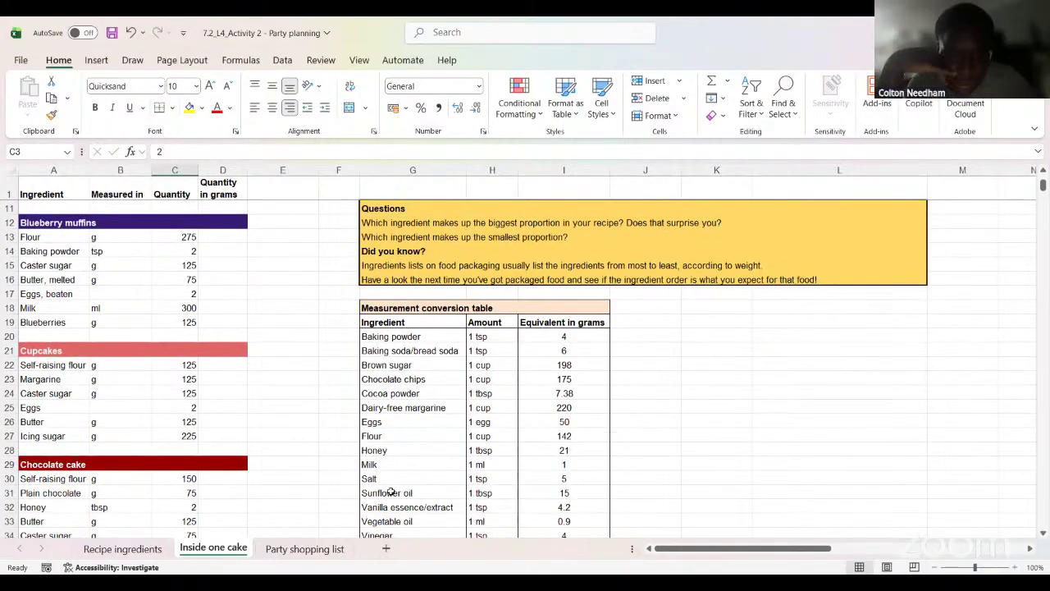
left_click(554, 422)
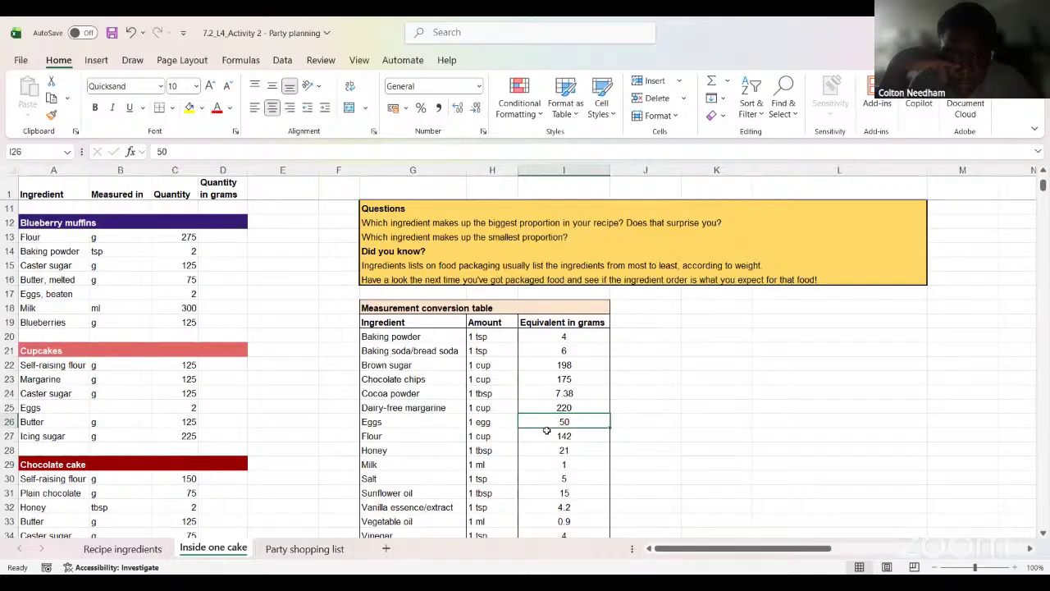
scroll(538, 433, "up", 1)
scroll(538, 434, "up", 3)
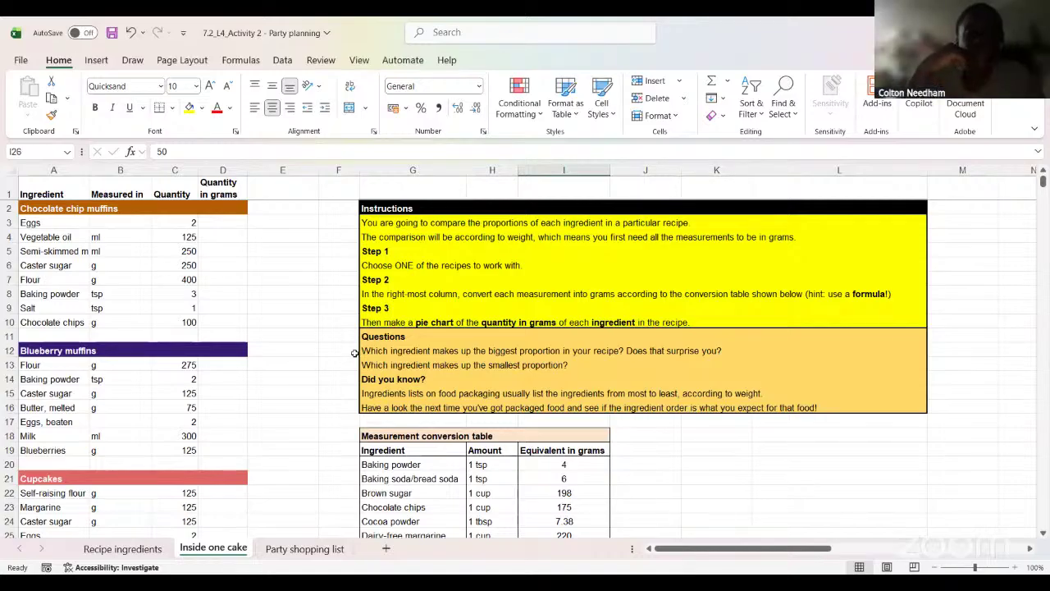
Step: Begin the eggs' quantity-in-grams formula in D3 with the absolute quantity reference and multiplication sign, =$C$3*
left_click(220, 223)
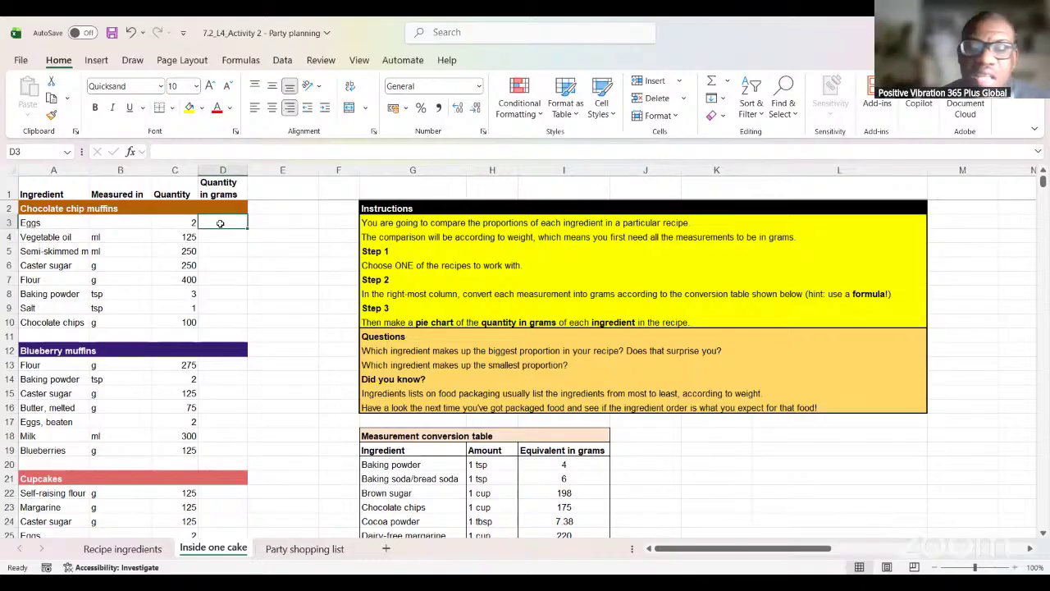
type("=")
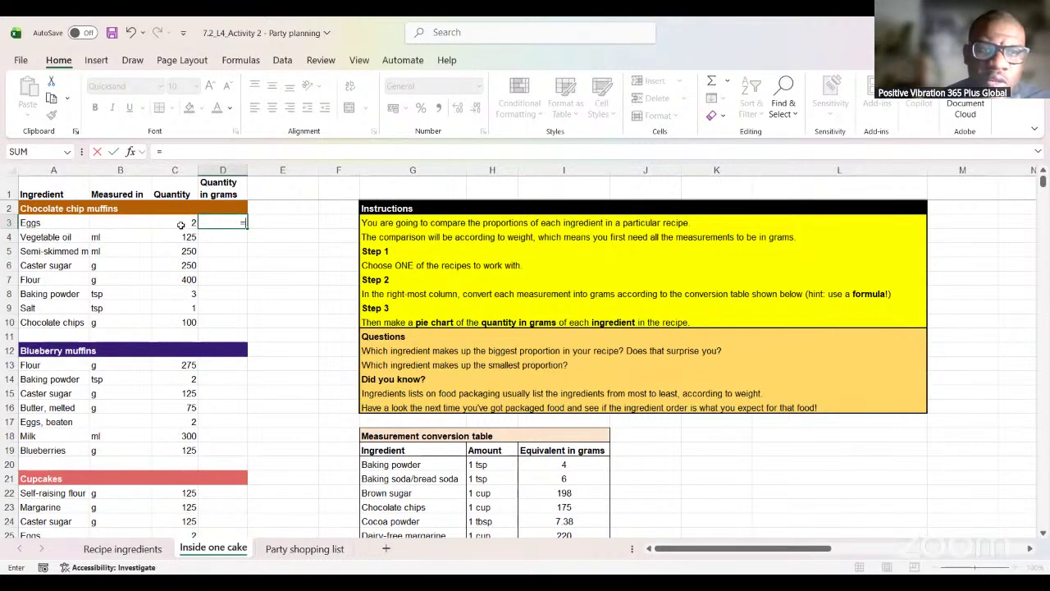
left_click(180, 225)
key("F2")
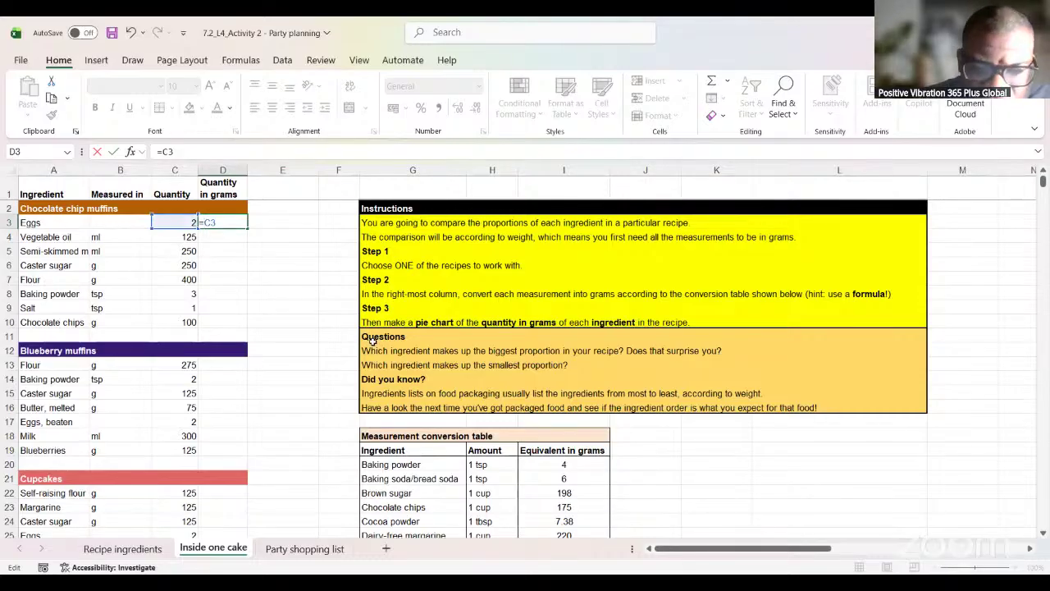
key("F4")
key("F4")
key("F4")
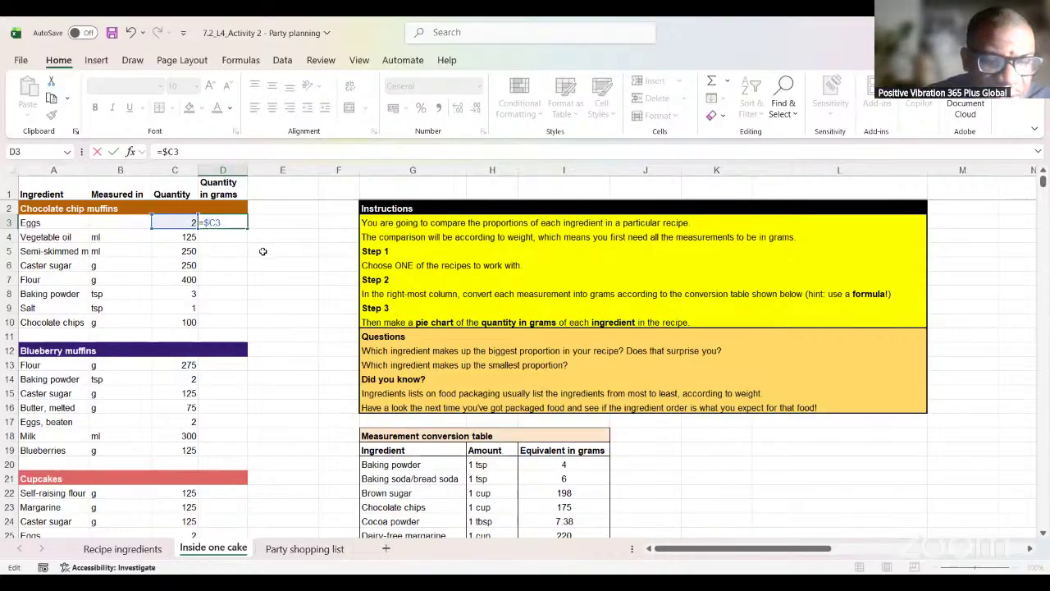
key("F4")
key("F4")
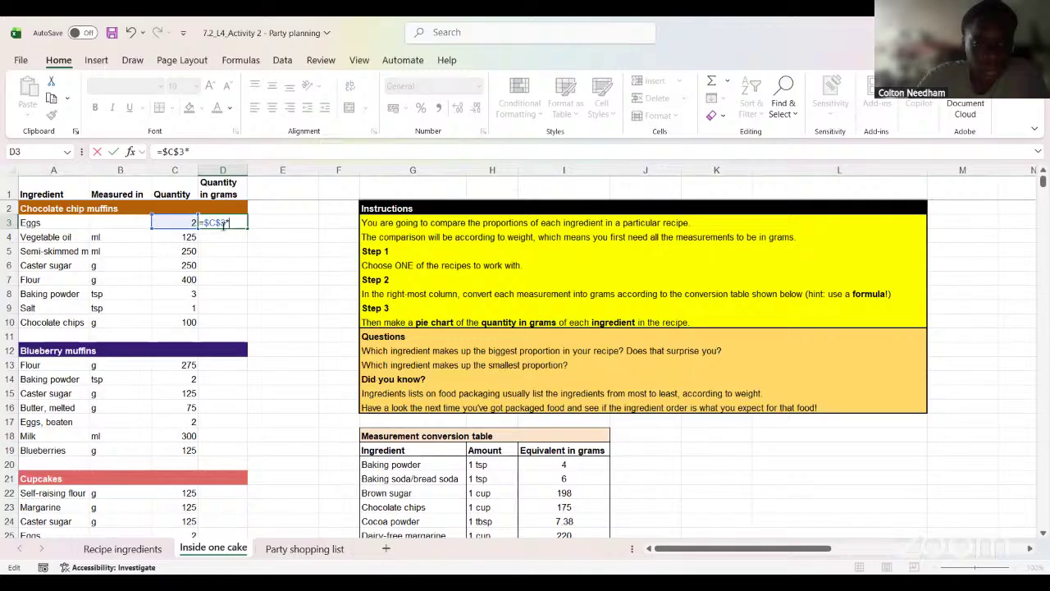
Step: Complete the eggs formula in D3 as =$C$3*$I$26, using the eggs' gram equivalent from the conversion table
scroll(569, 464, "down", 3)
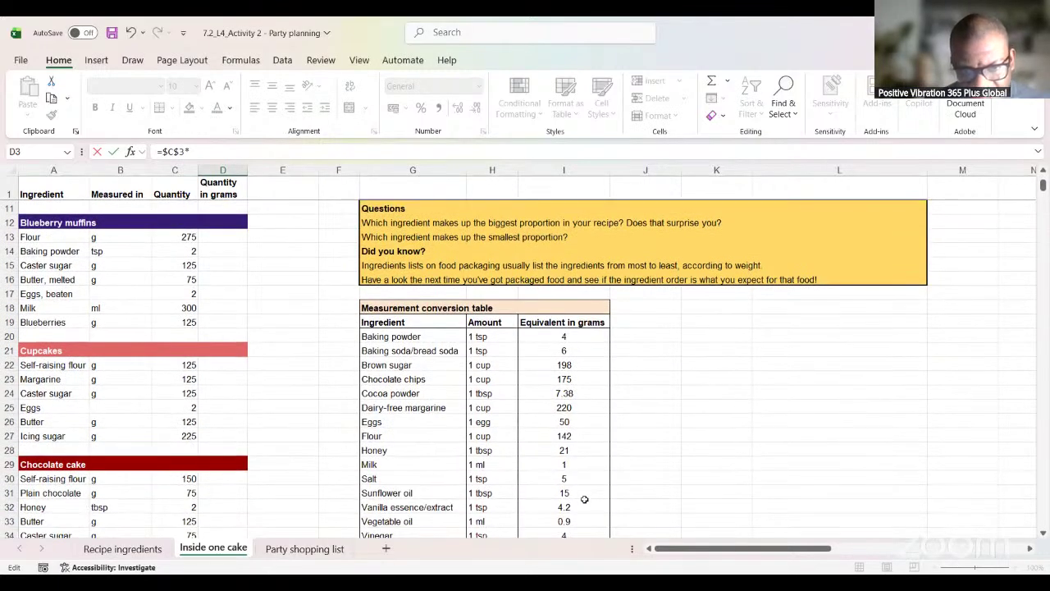
left_click(566, 421)
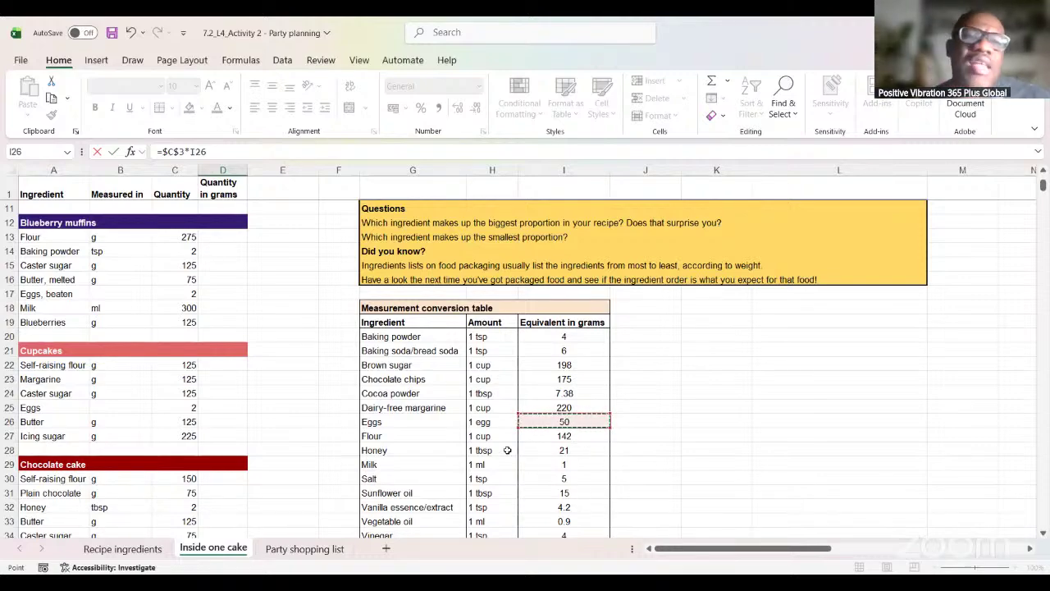
scroll(409, 381, "up", 1)
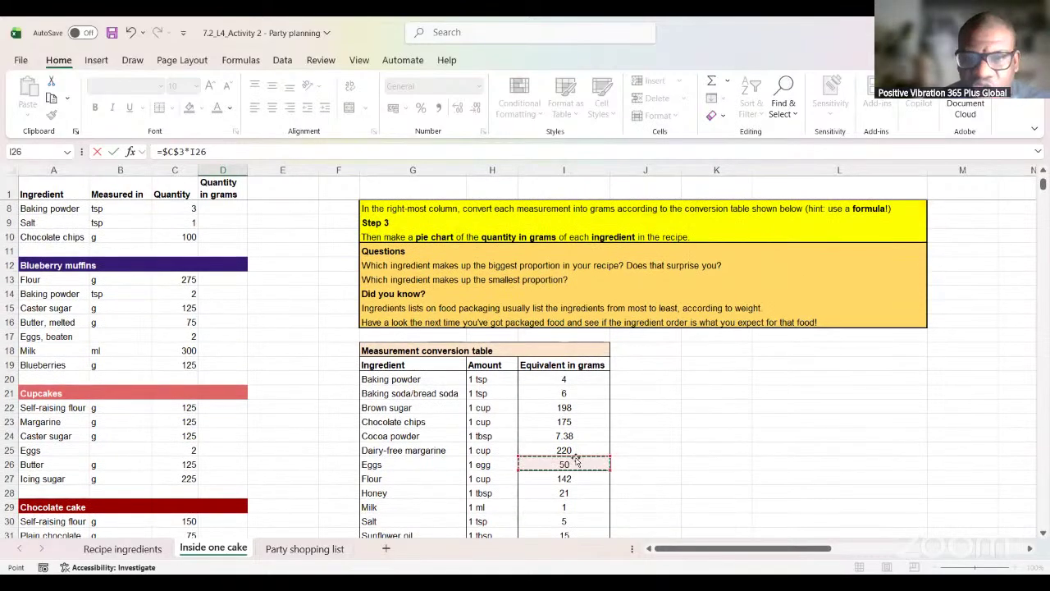
left_click(189, 152)
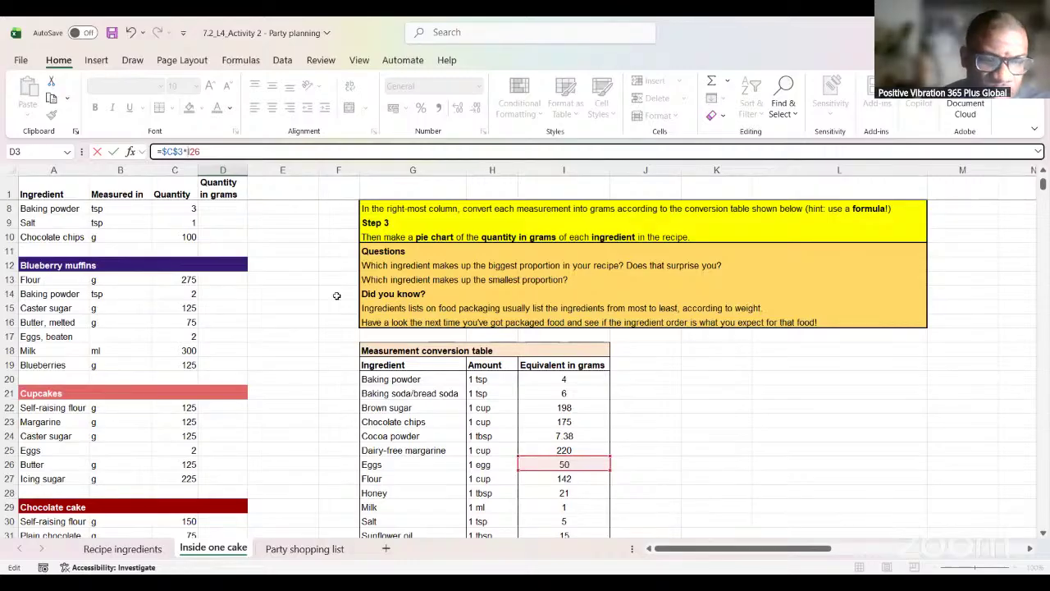
key("F4")
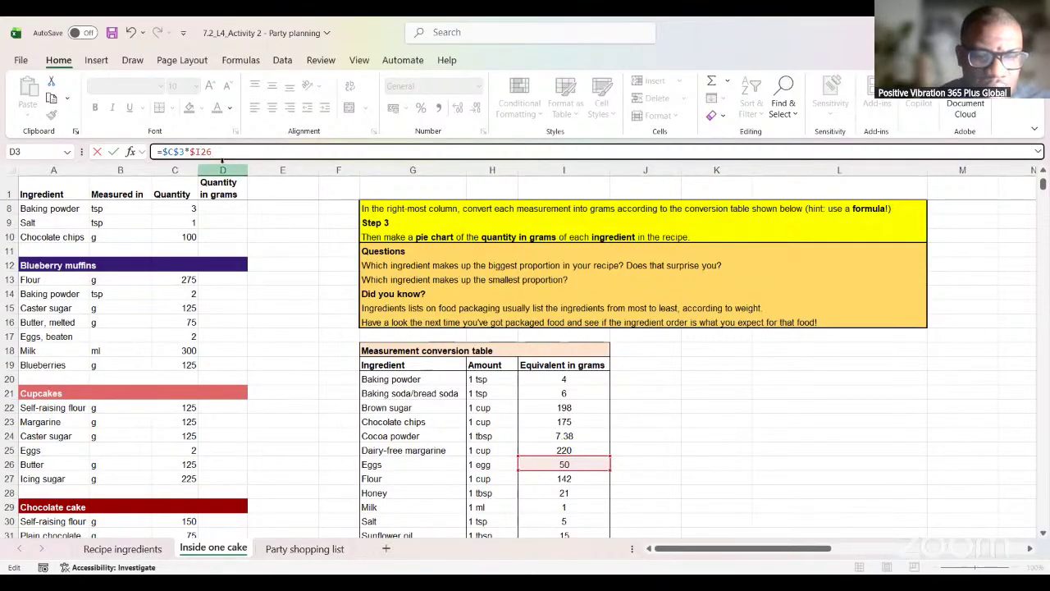
type("$")
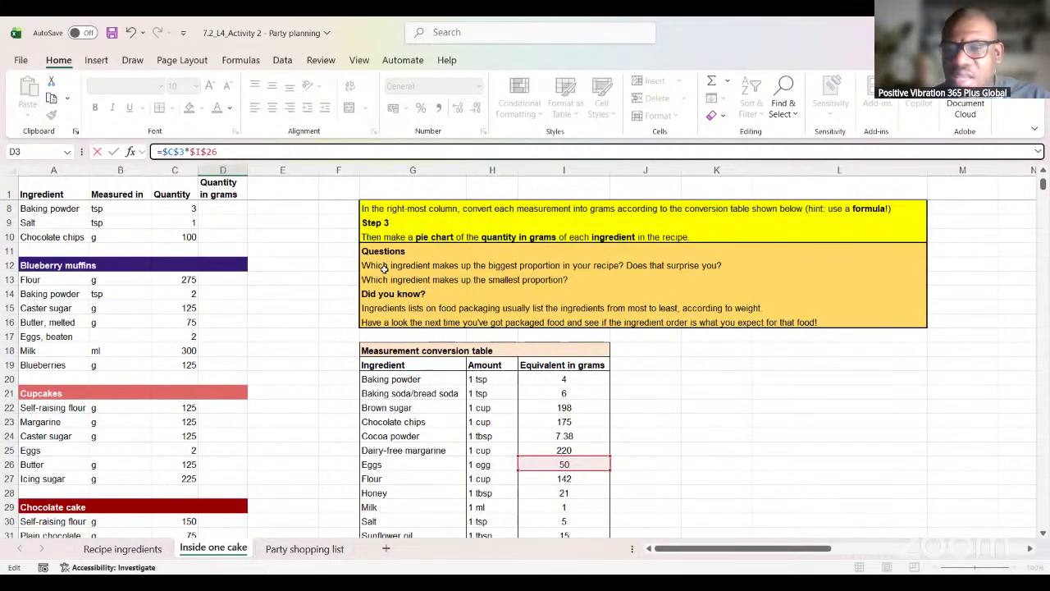
key("Return")
scroll(320, 320, "up", 1)
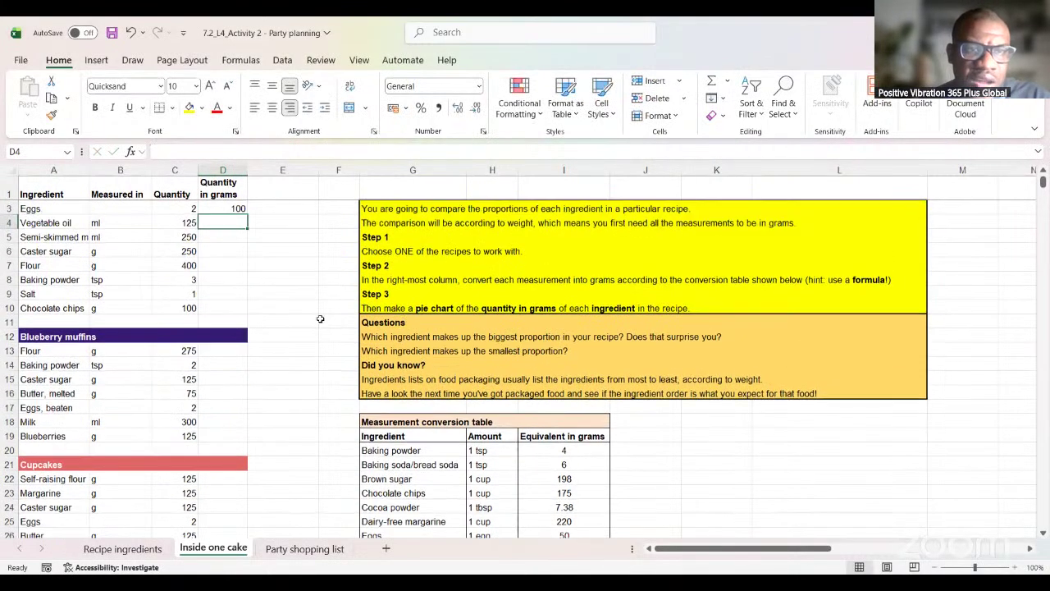
left_click(232, 221)
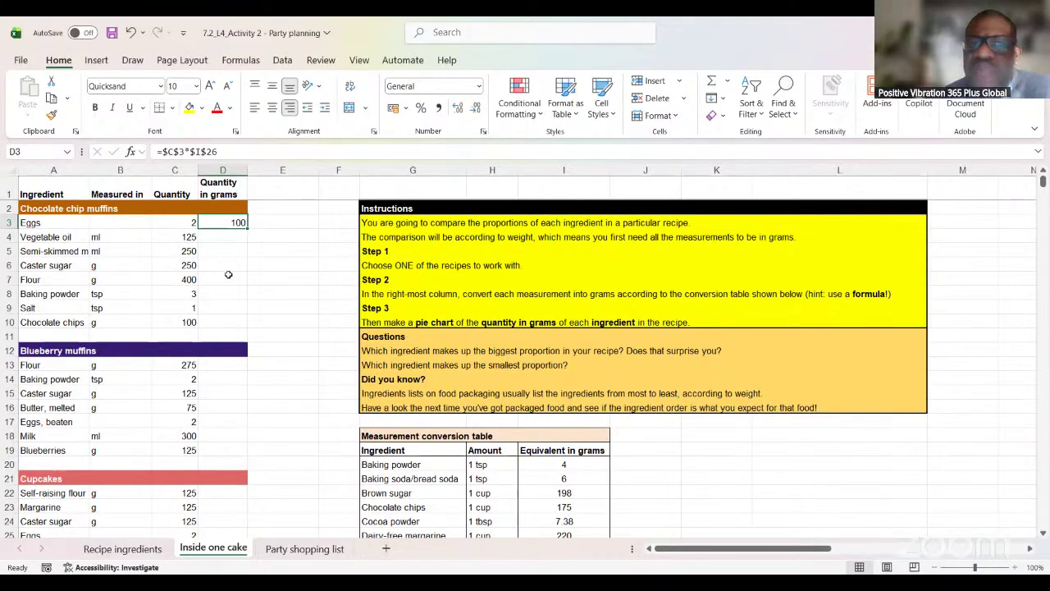
scroll(229, 283, "down", 1)
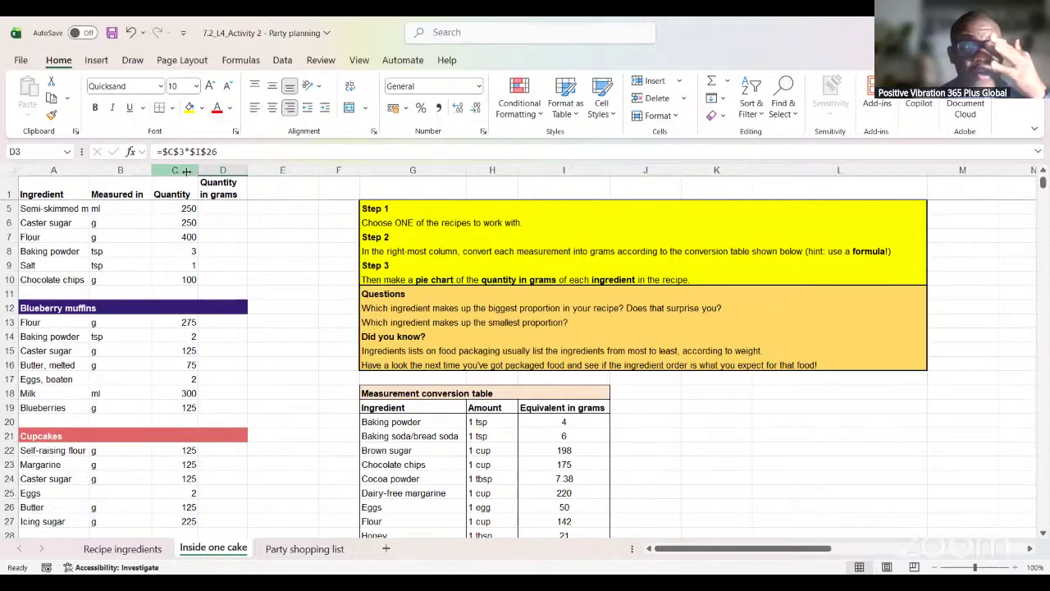
scroll(239, 228, "up", 1)
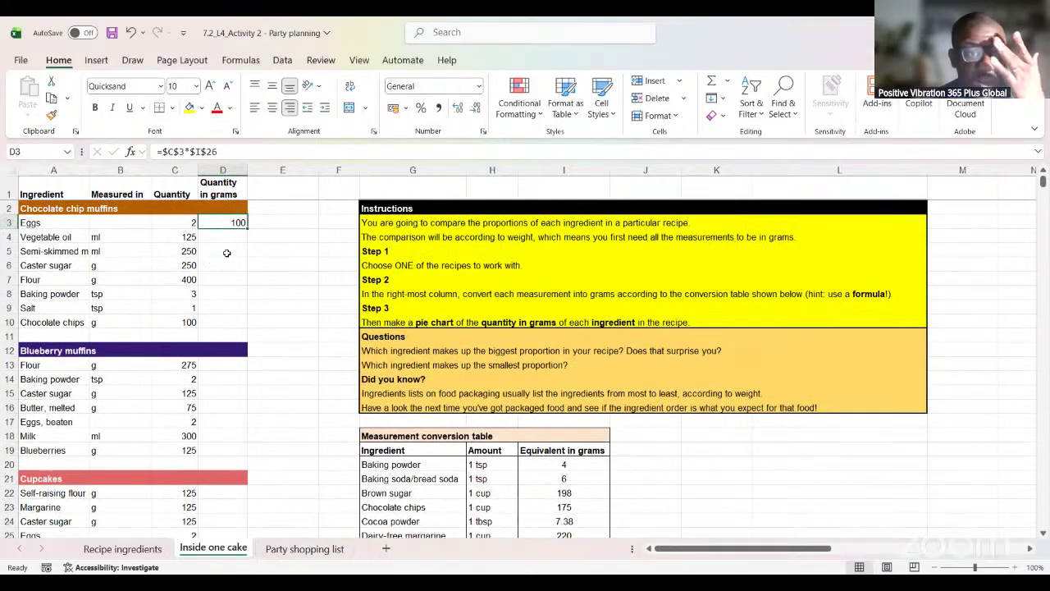
Step: Begin the vegetable oil's quantity-in-grams formula in D4 with the absolute quantity reference and multiplication sign, =$C$4*
left_click(223, 237)
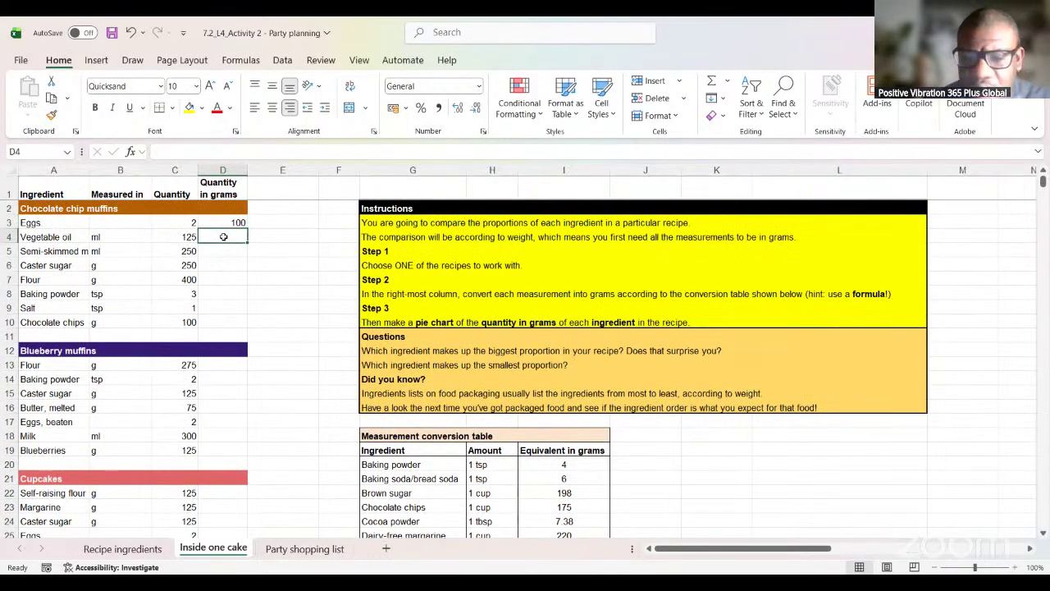
type("=")
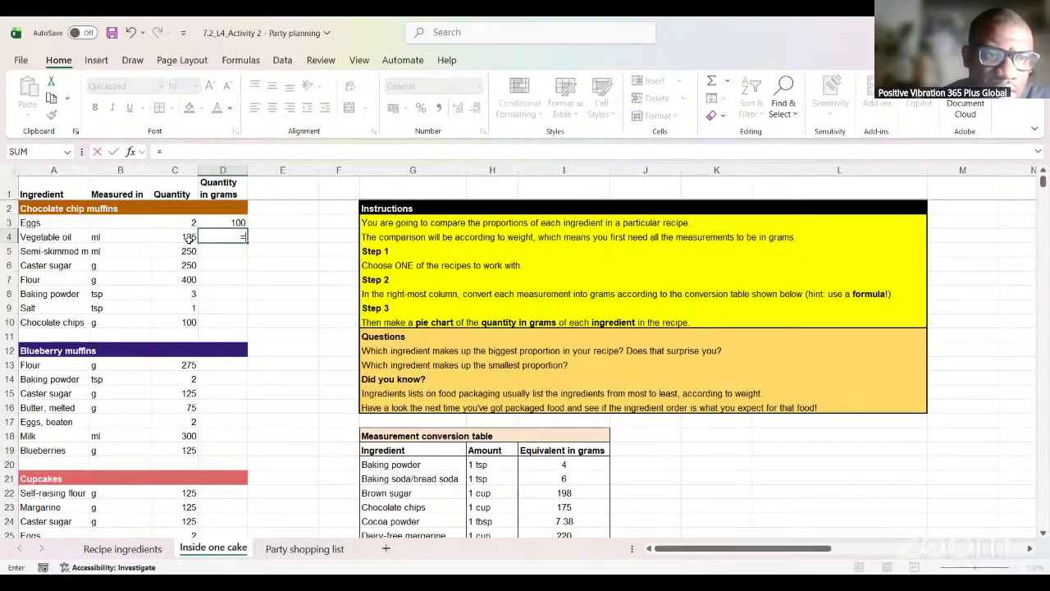
left_click(187, 238)
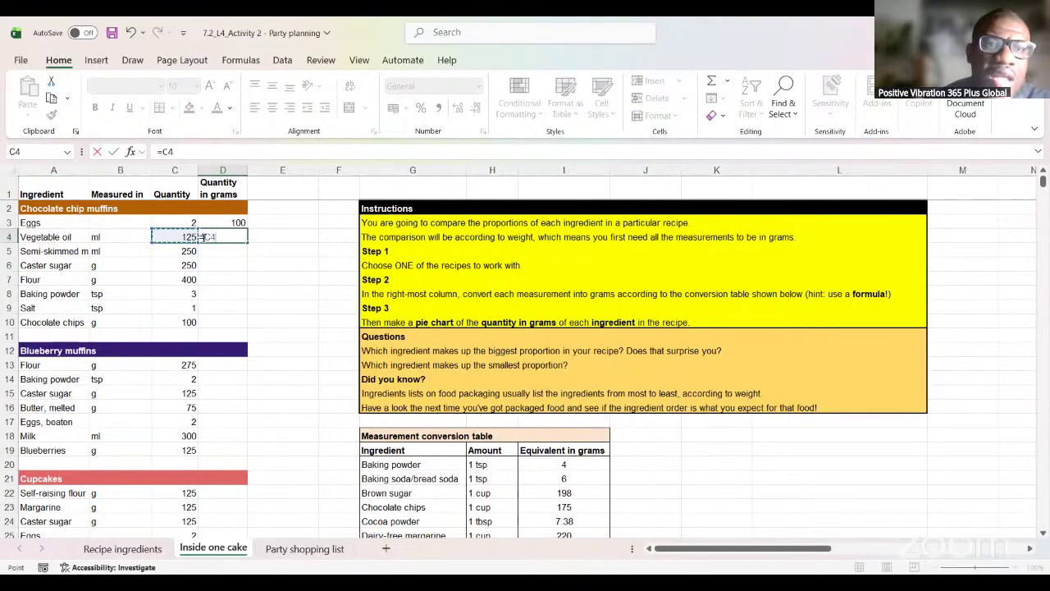
left_click(202, 238)
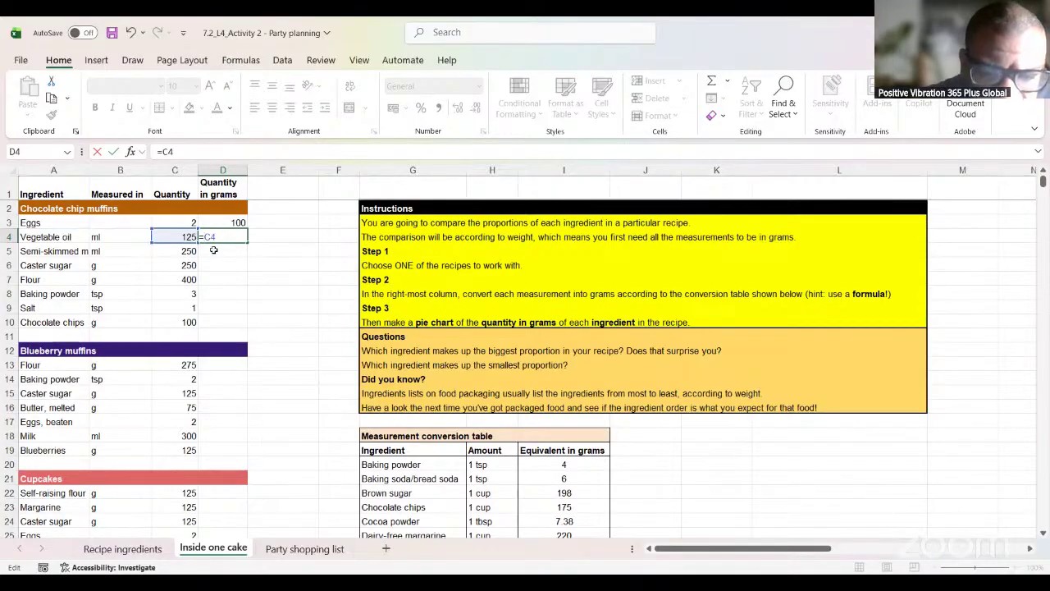
type("$")
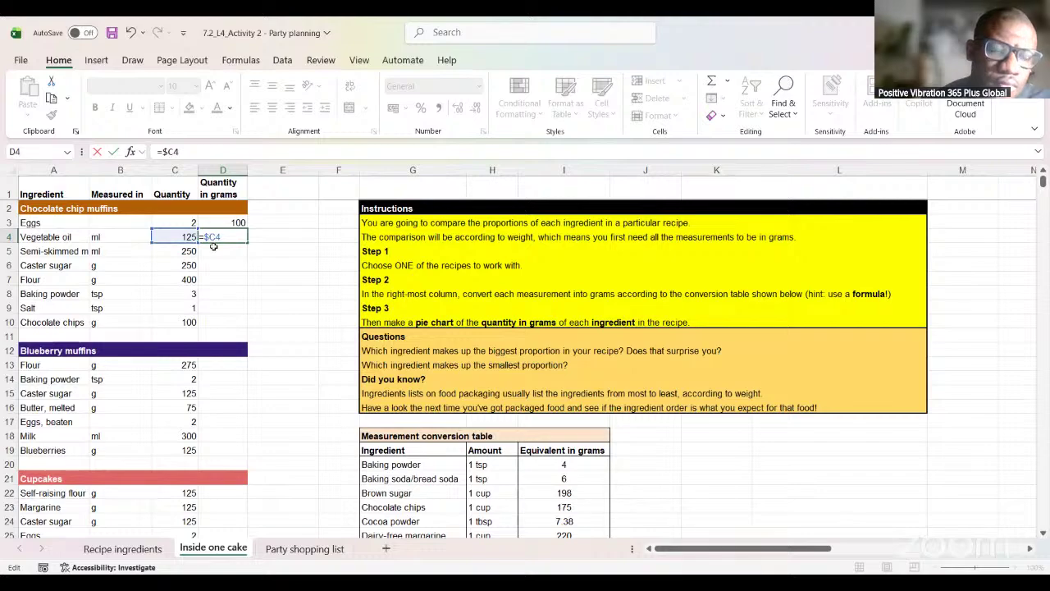
key("Right")
type("$4")
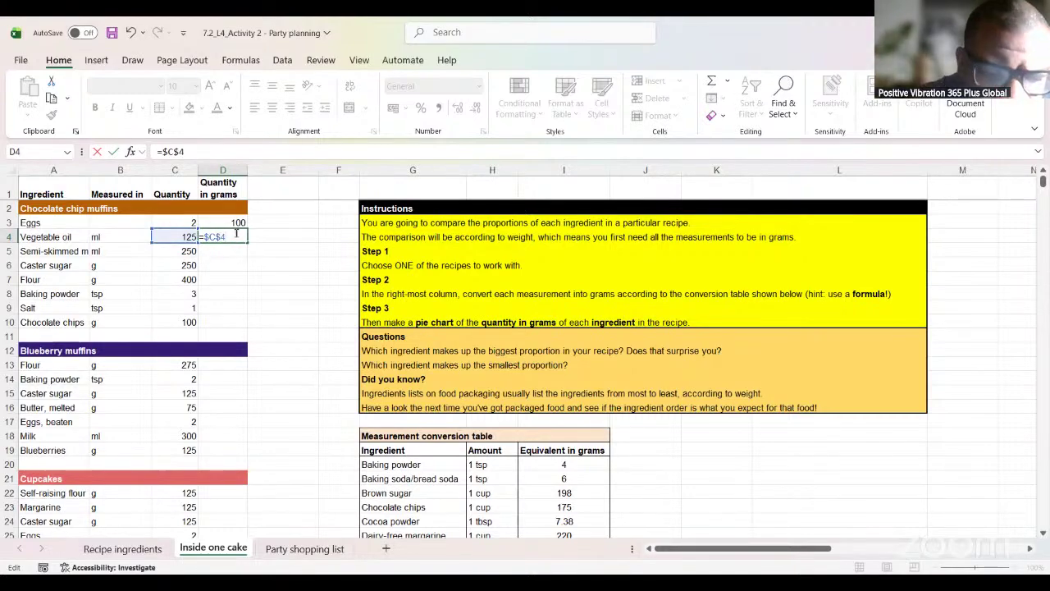
type("*")
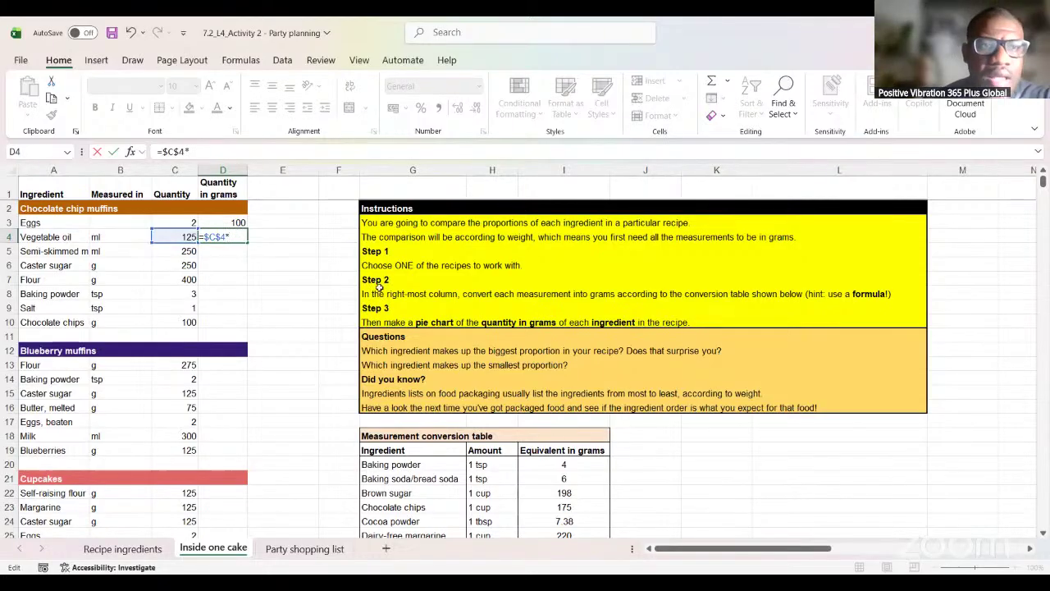
Step: Complete the D4 formula by multiplying by vegetable oil's gram equivalent in I33, entered as an absolute reference
scroll(467, 365, "down", 3)
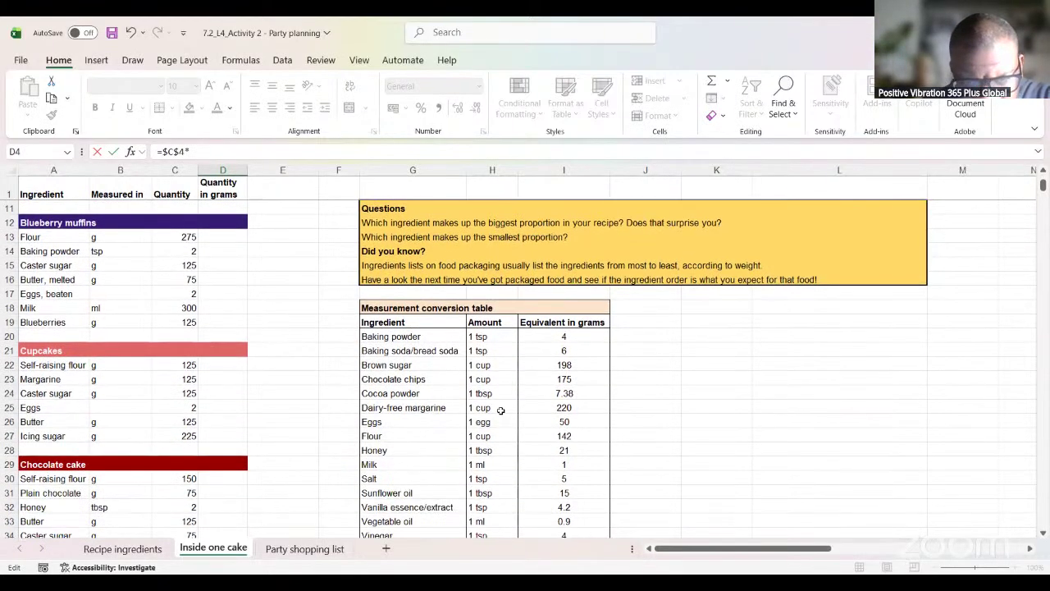
left_click(570, 521)
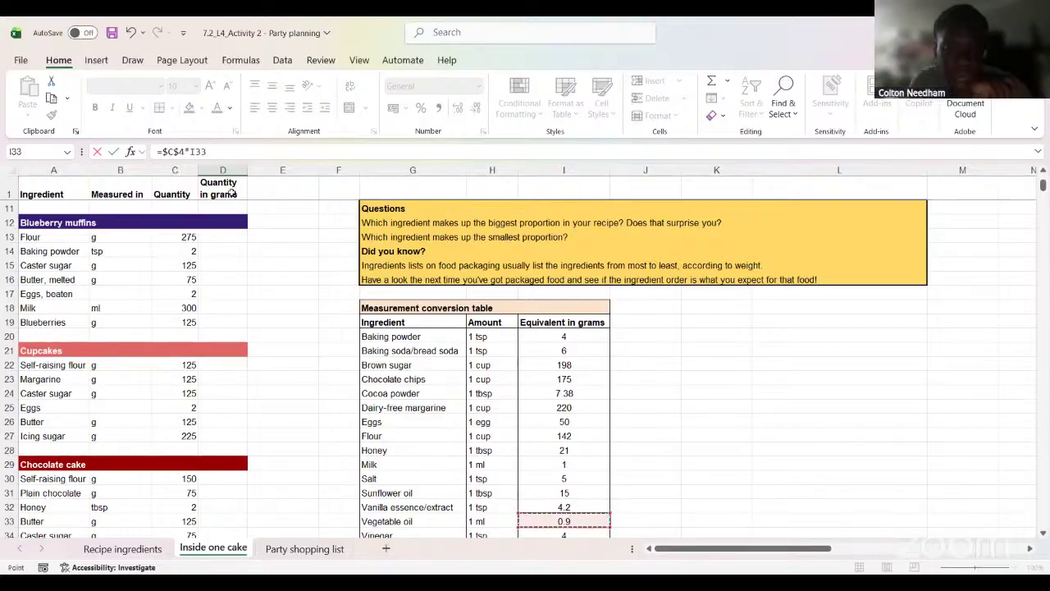
left_click(193, 152)
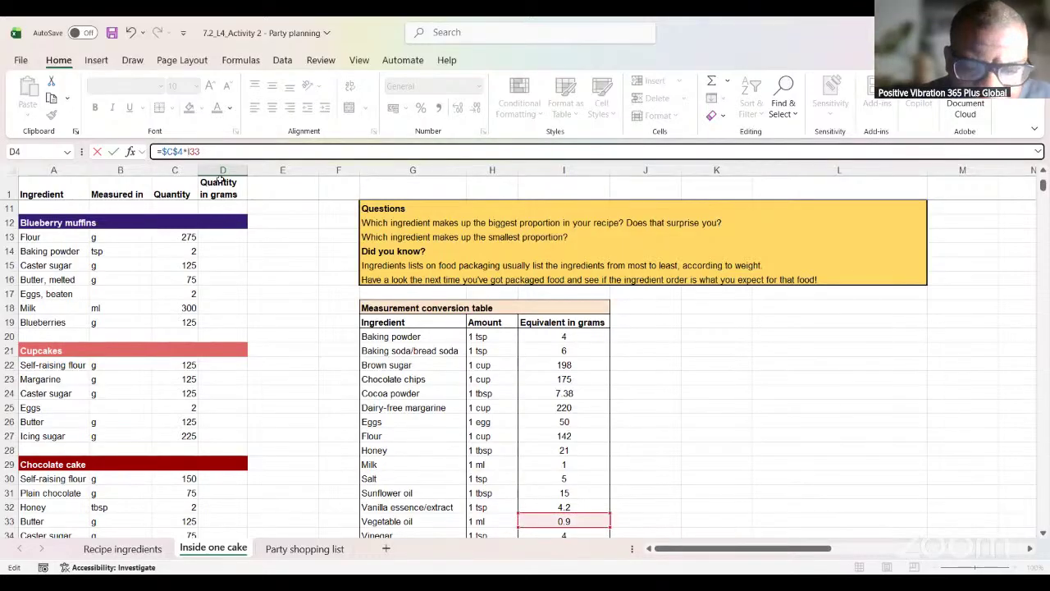
key("F4")
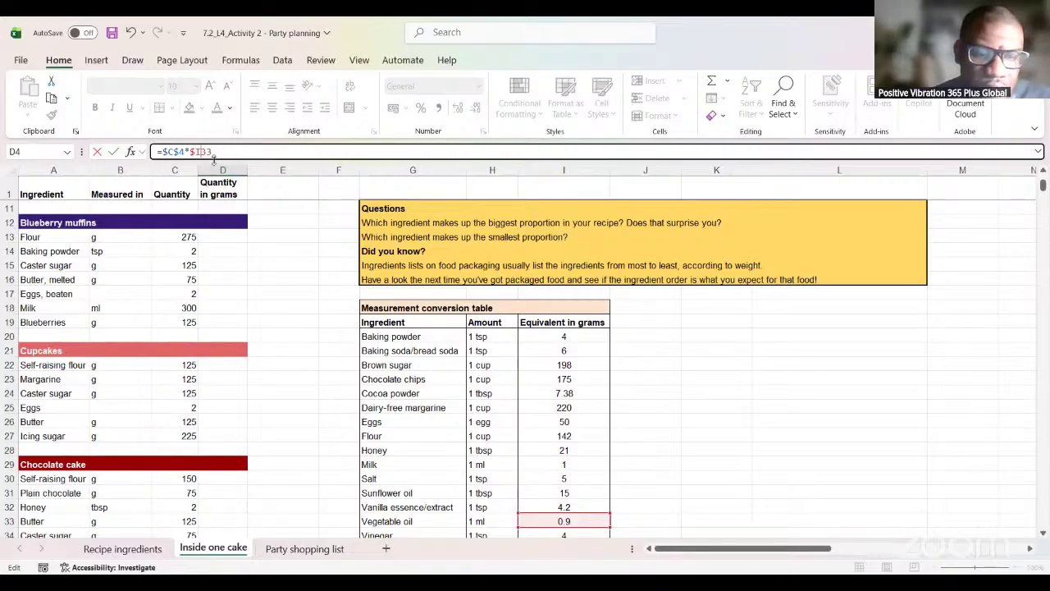
key("Return")
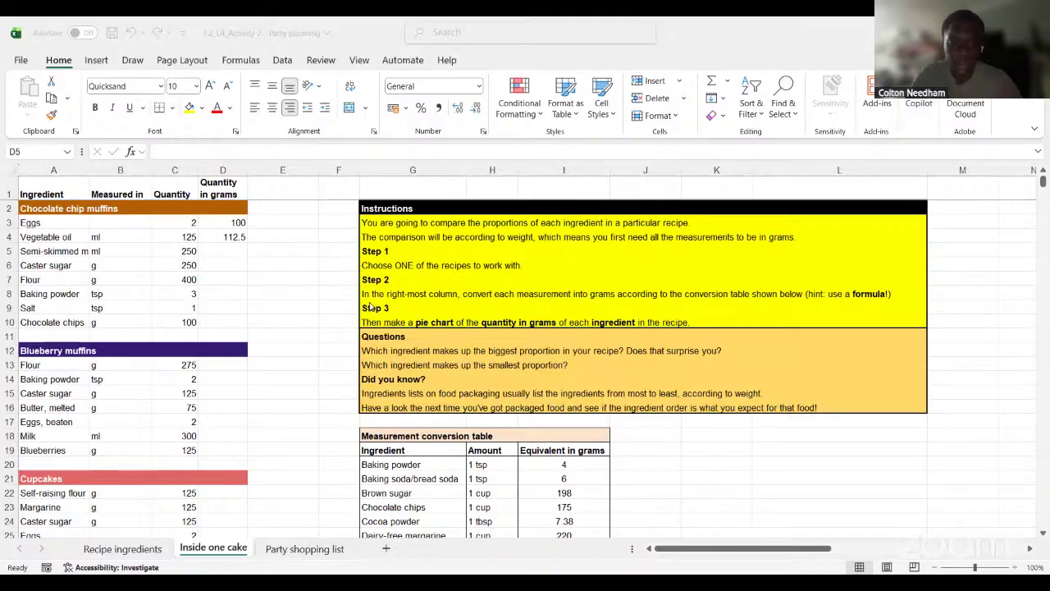
Step: Examine the measurement conversion table alongside the chocolate chip muffins ingredients that still need converting to grams
scroll(435, 488, "down", 2)
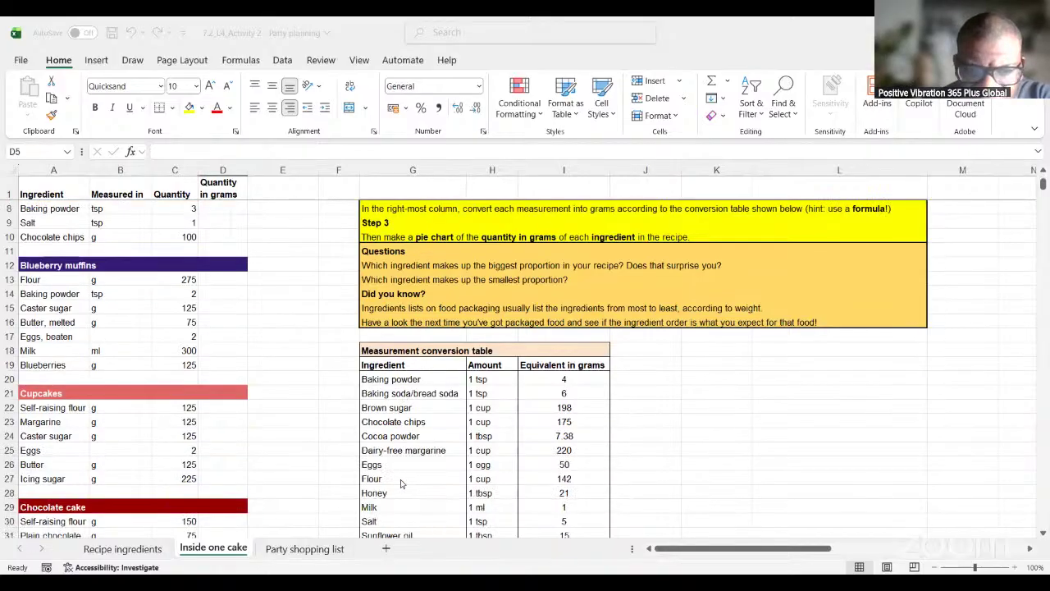
scroll(457, 499, "down", 2)
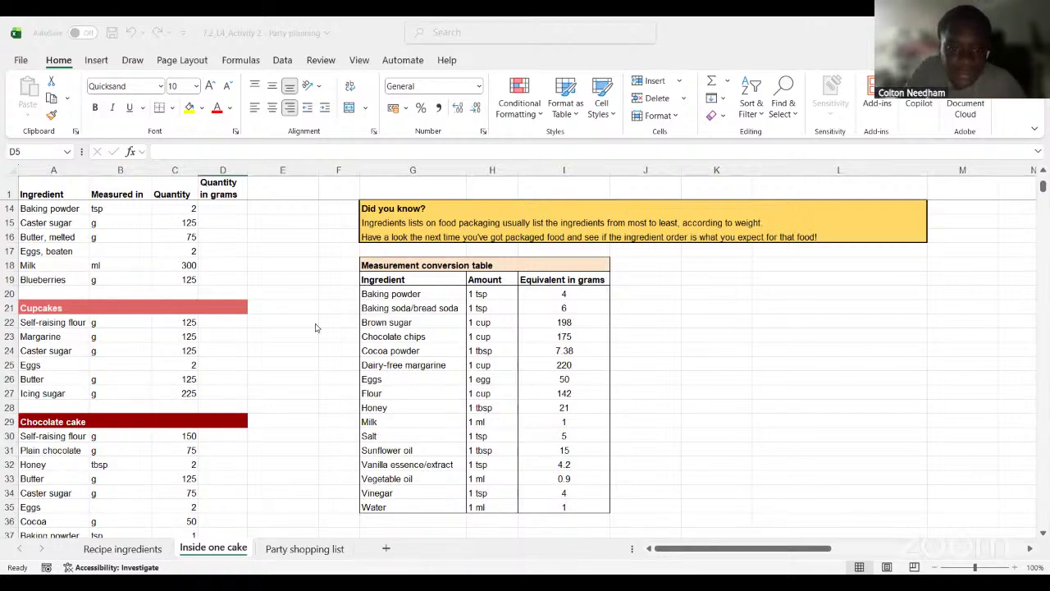
scroll(309, 329, "up", 2)
scroll(310, 329, "up", 2)
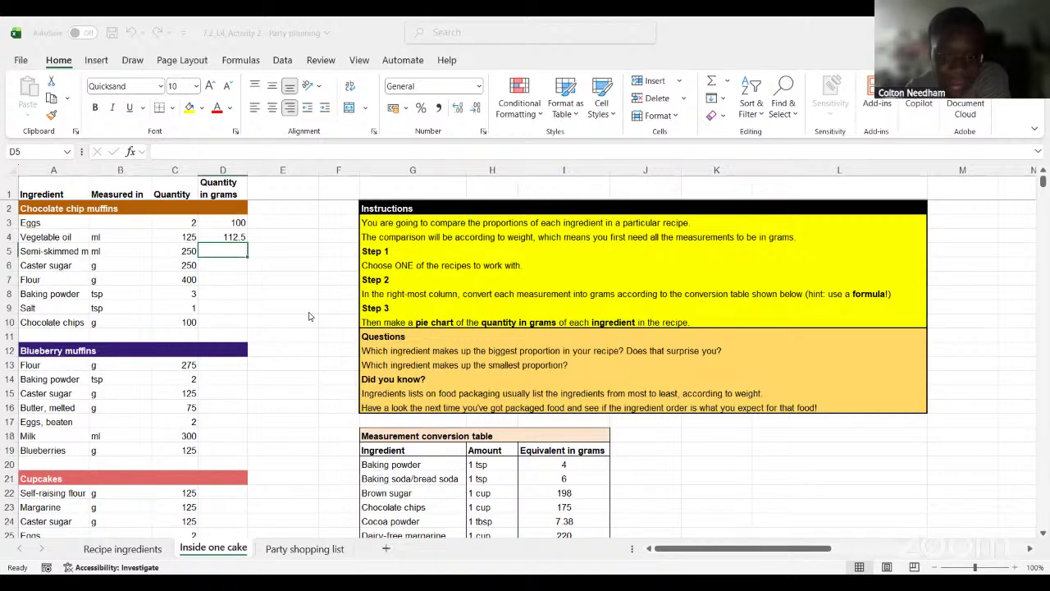
scroll(465, 460, "down", 1)
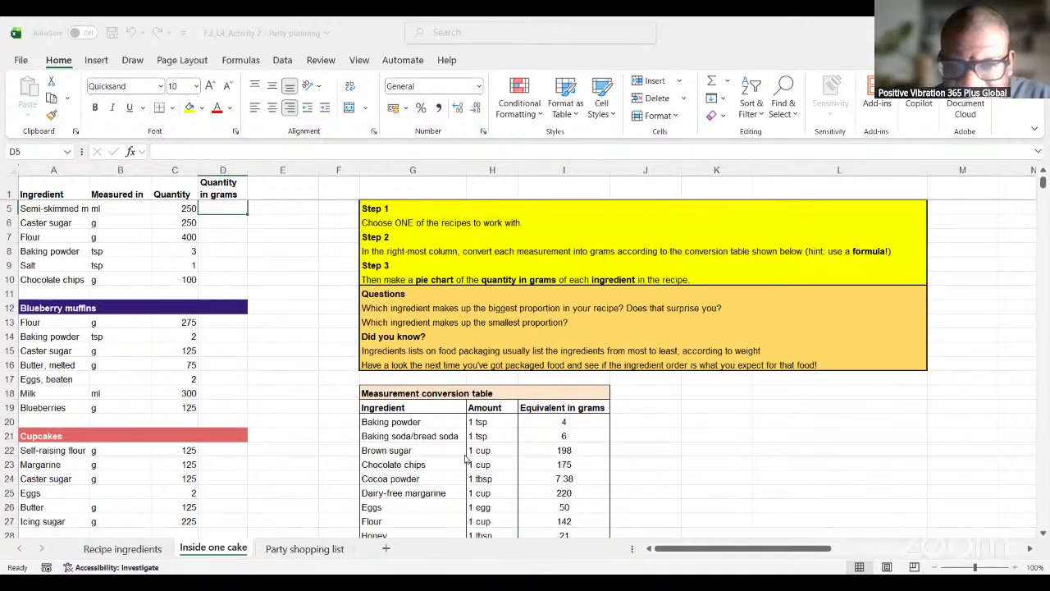
scroll(465, 459, "down", 3)
scroll(488, 446, "up", 1)
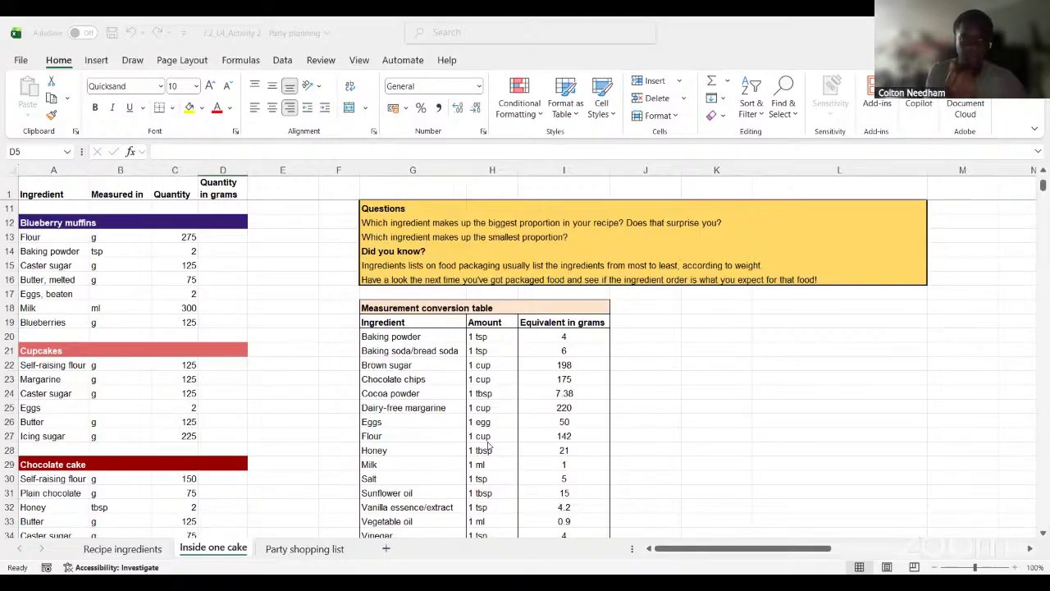
Step: Preview the tasks and challenge questions on the Party shopping list sheet and return to the Inside one cake sheet
left_click(319, 549)
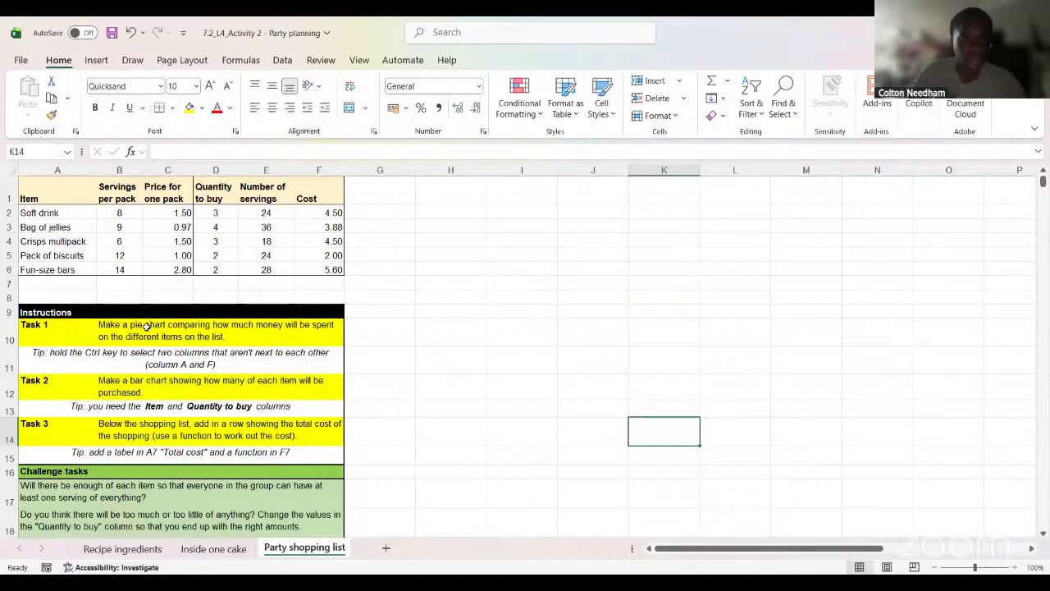
scroll(191, 334, "down", 4)
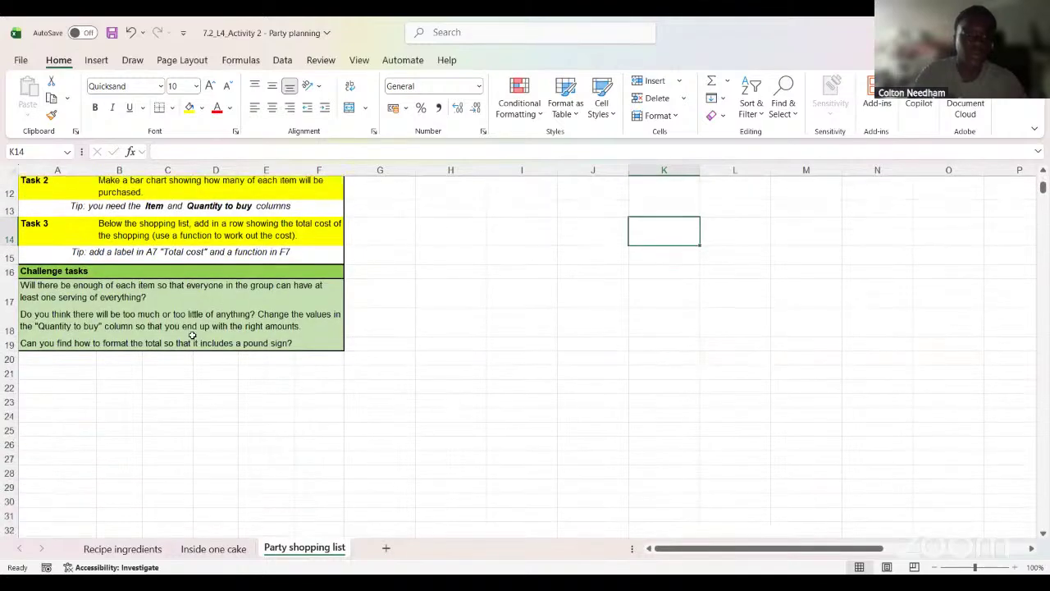
scroll(193, 333, "up", 4)
left_click(215, 550)
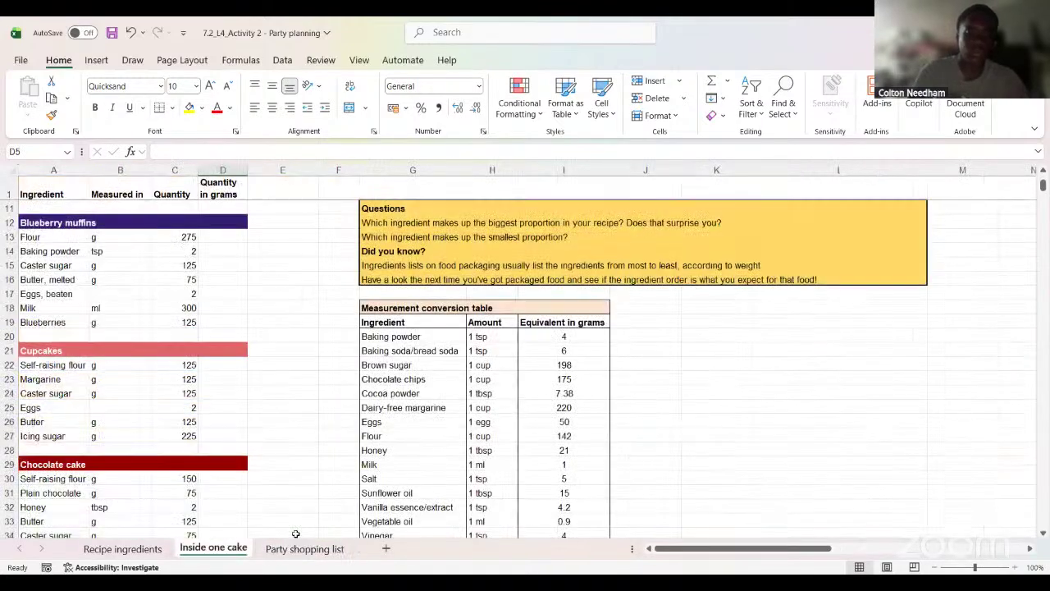
Step: Look through the conversion table and the remaining recipes down to the end of the Inside one cake sheet
scroll(433, 464, "down", 6)
scroll(433, 464, "up", 5)
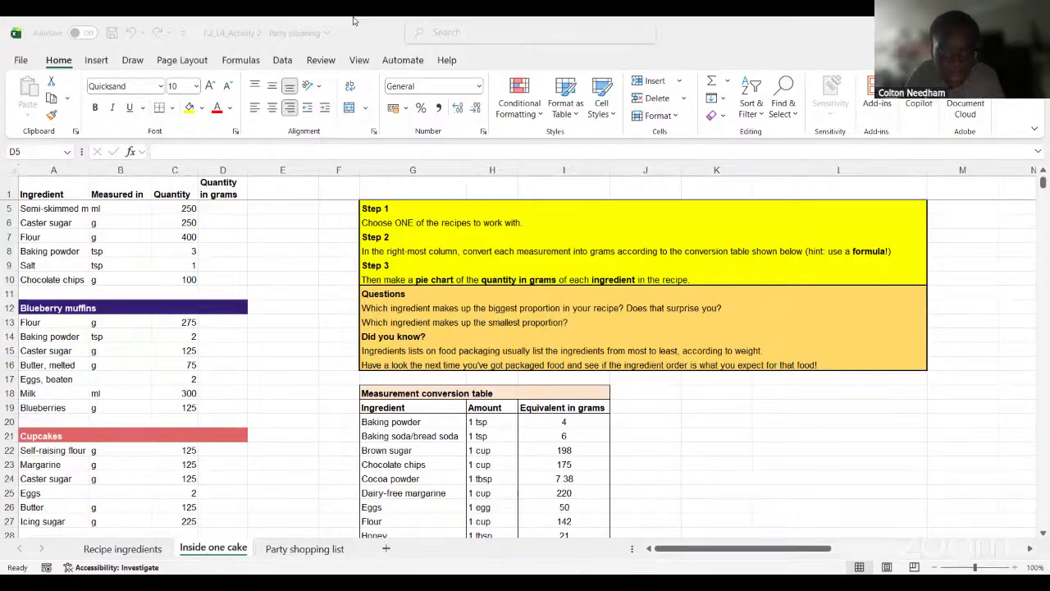
scroll(451, 471, "down", 3)
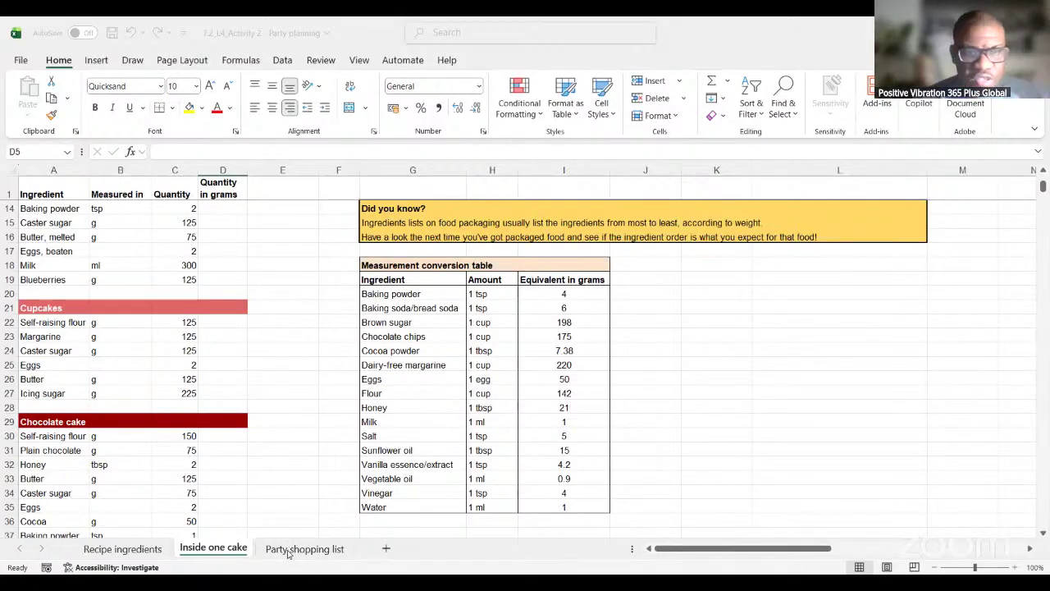
scroll(170, 502, "down", 8)
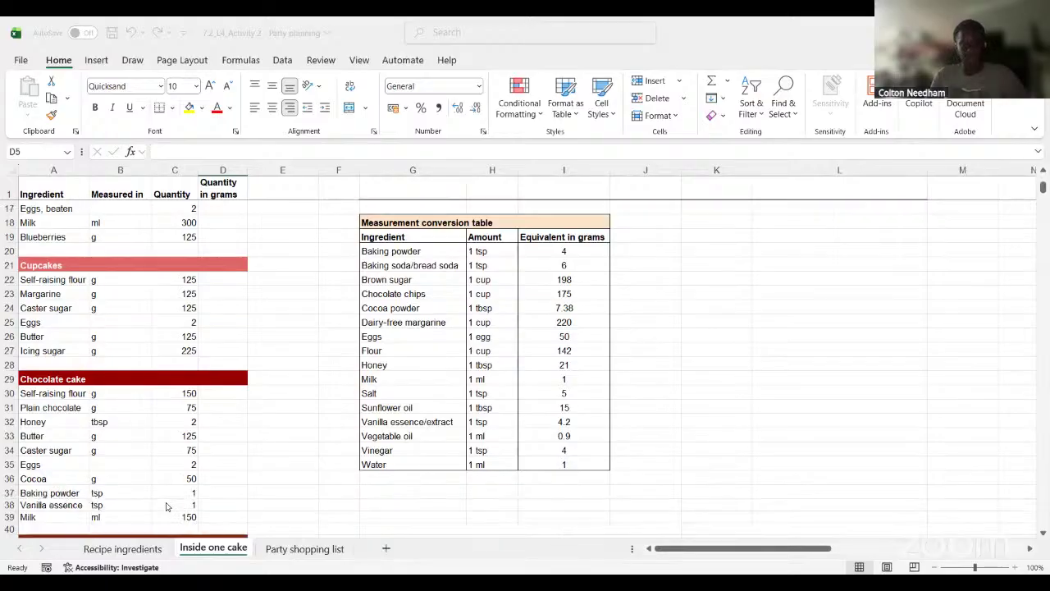
scroll(169, 500, "down", 8)
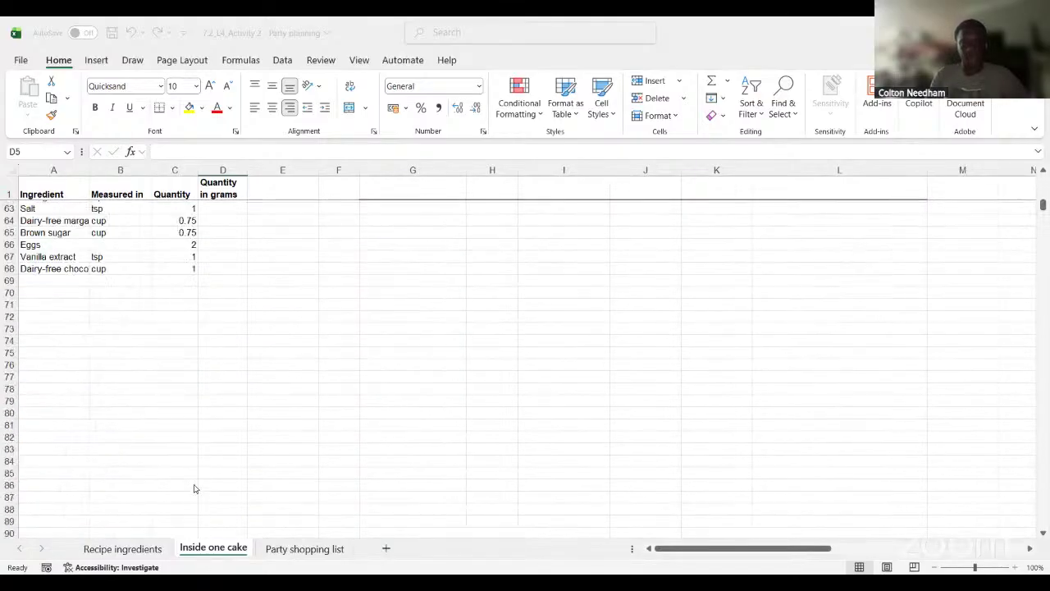
scroll(194, 490, "up", 9)
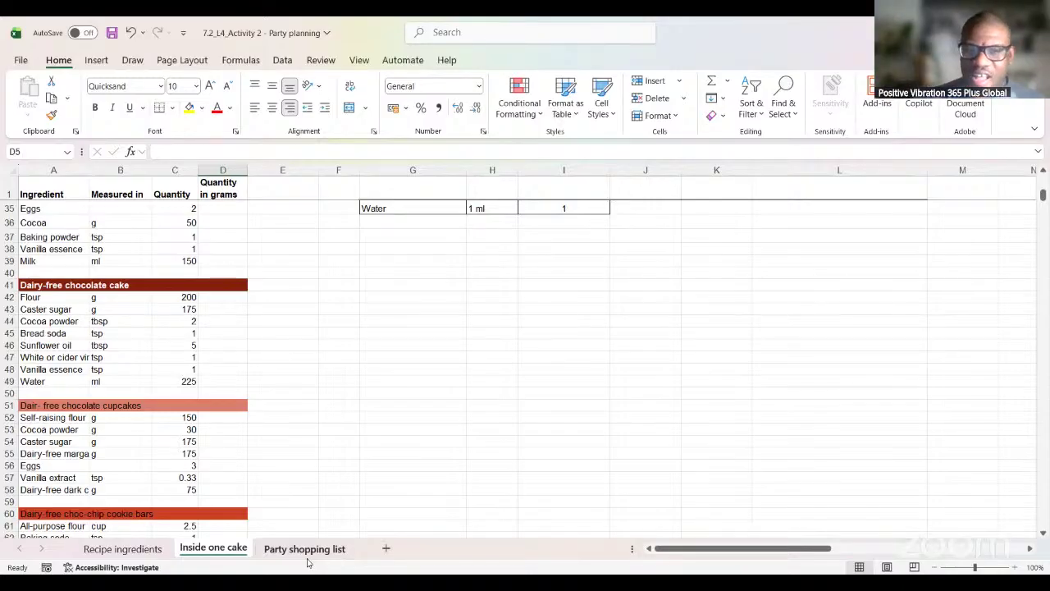
Step: Switch to the Party shopping list sheet and read its chart, total cost and challenge tasks
left_click(306, 558)
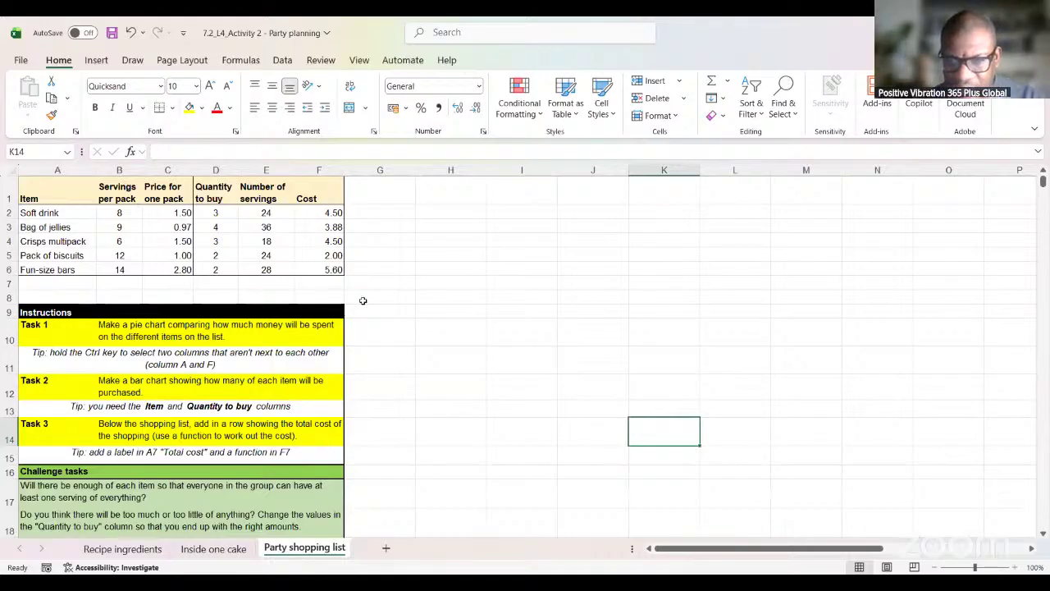
left_click(355, 285)
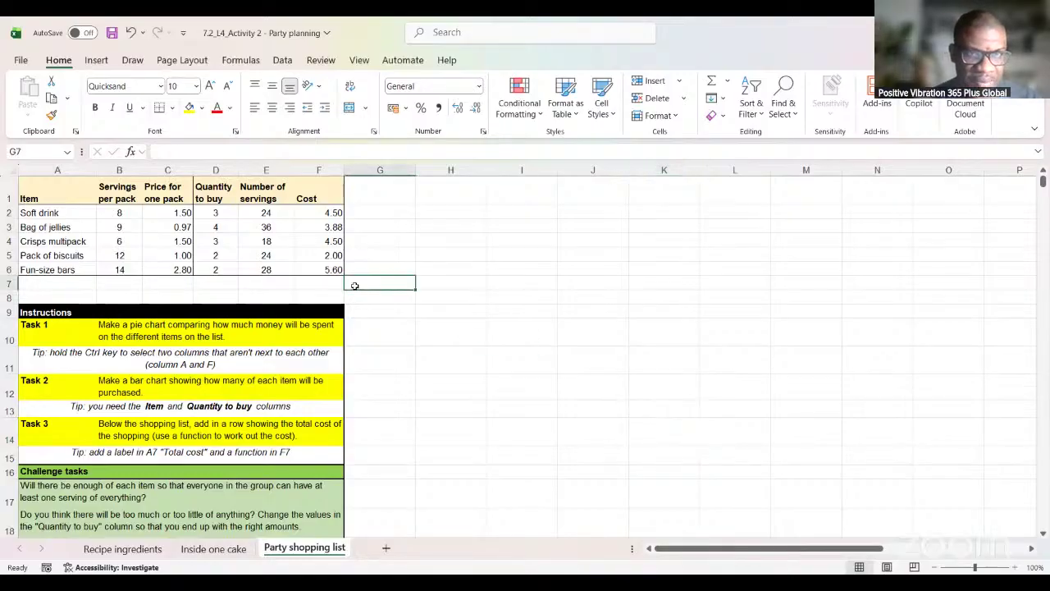
scroll(436, 310, "down", 4)
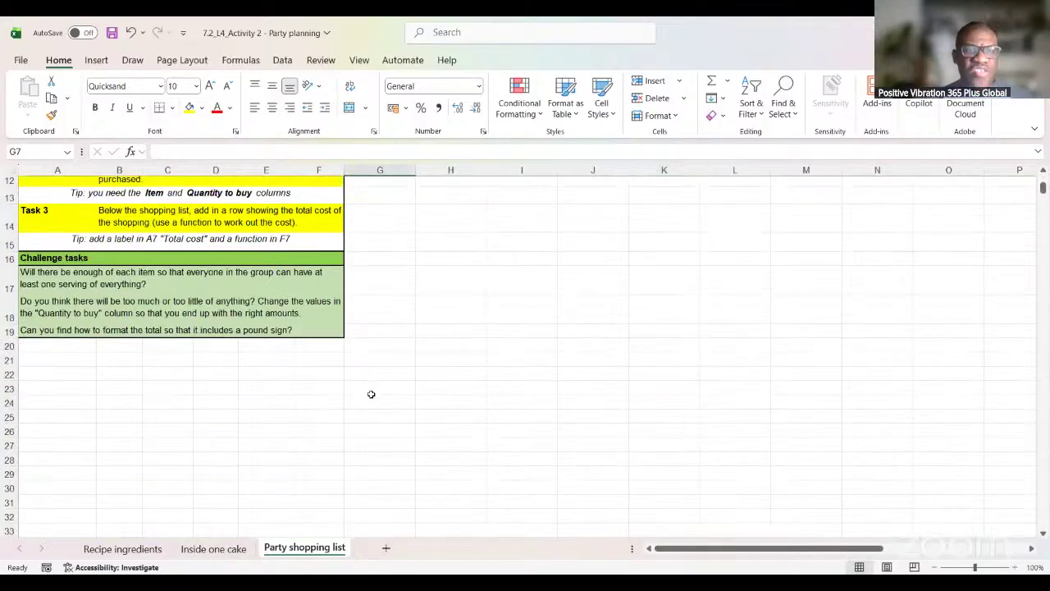
scroll(373, 396, "up", 3)
scroll(389, 406, "up", 1)
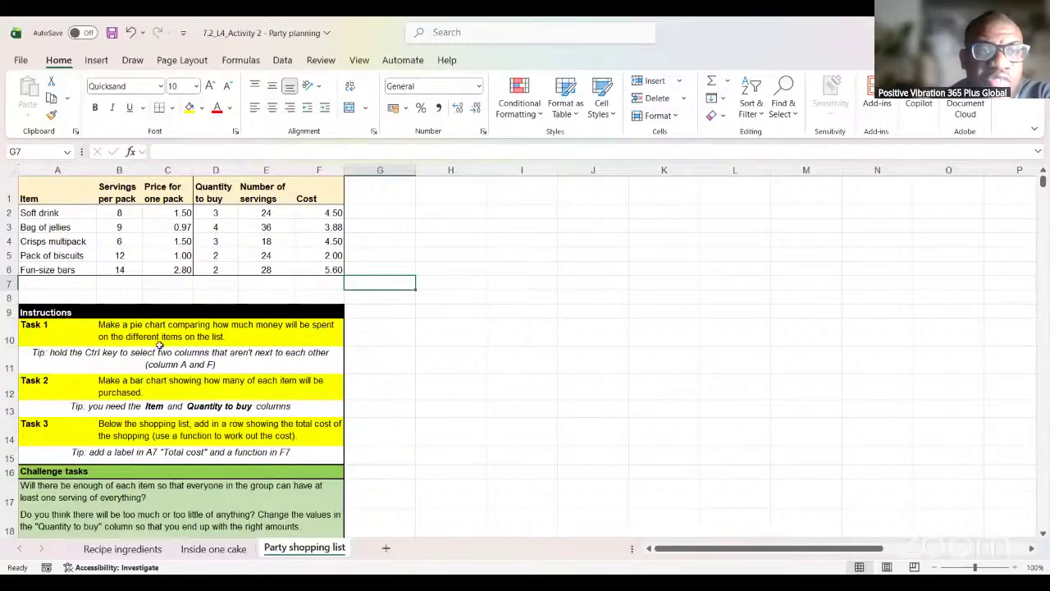
left_click_drag(52, 204, 65, 270)
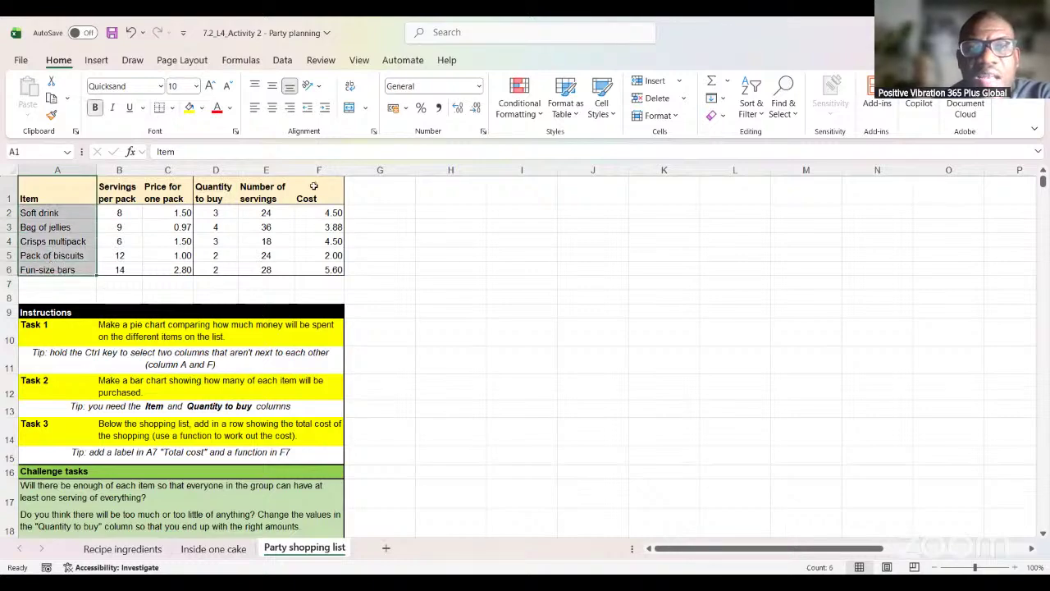
left_click_drag(312, 187, 320, 283)
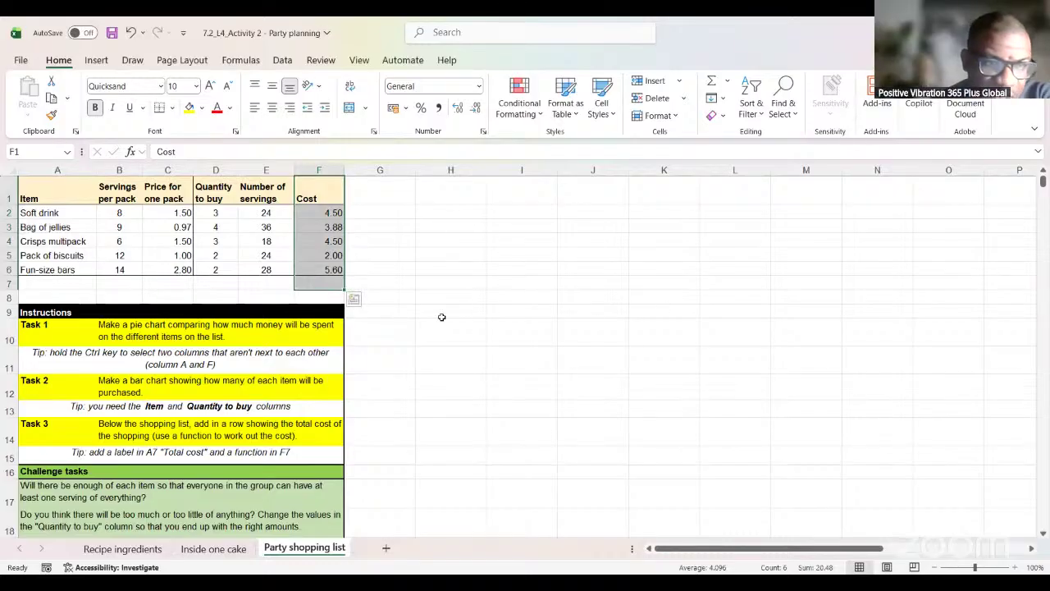
left_click(387, 362)
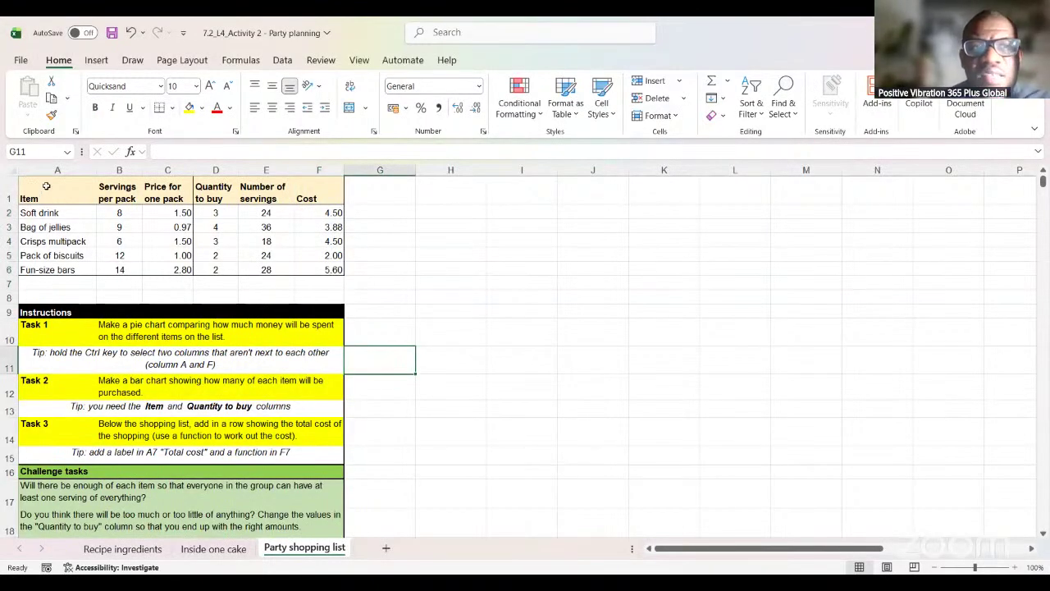
Step: Select the Item and Cost columns together, rows 1 to 6, as the data for the pie chart
left_click_drag(45, 190, 28, 262)
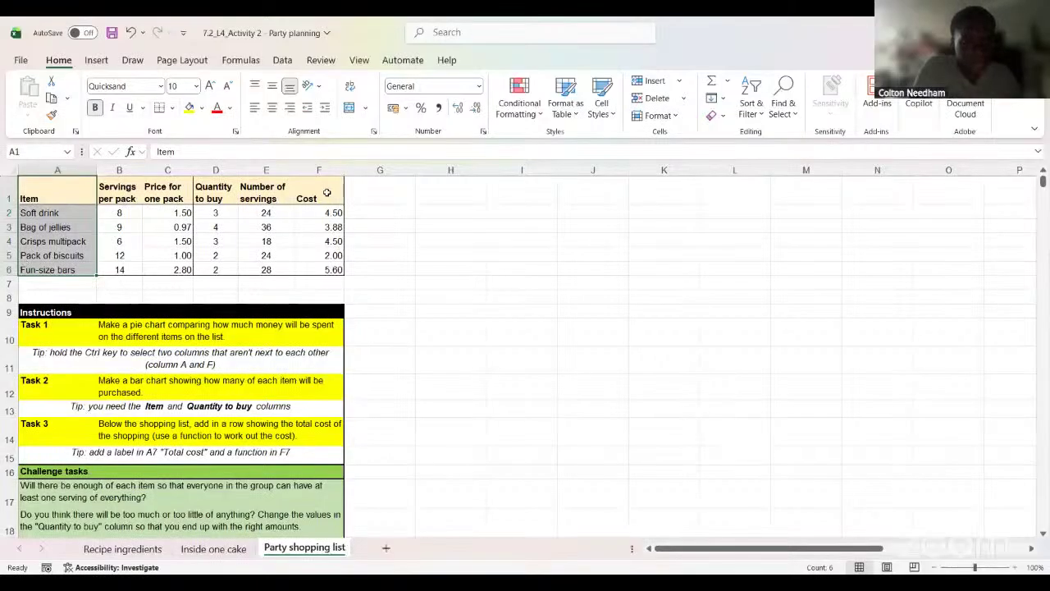
left_click_drag(325, 186, 331, 270)
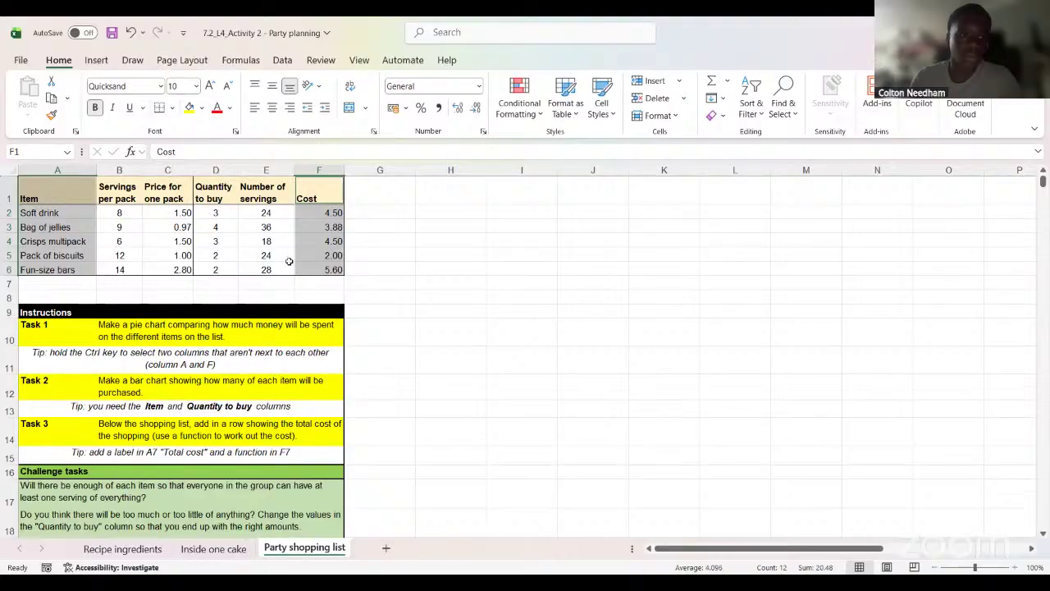
left_click(443, 88)
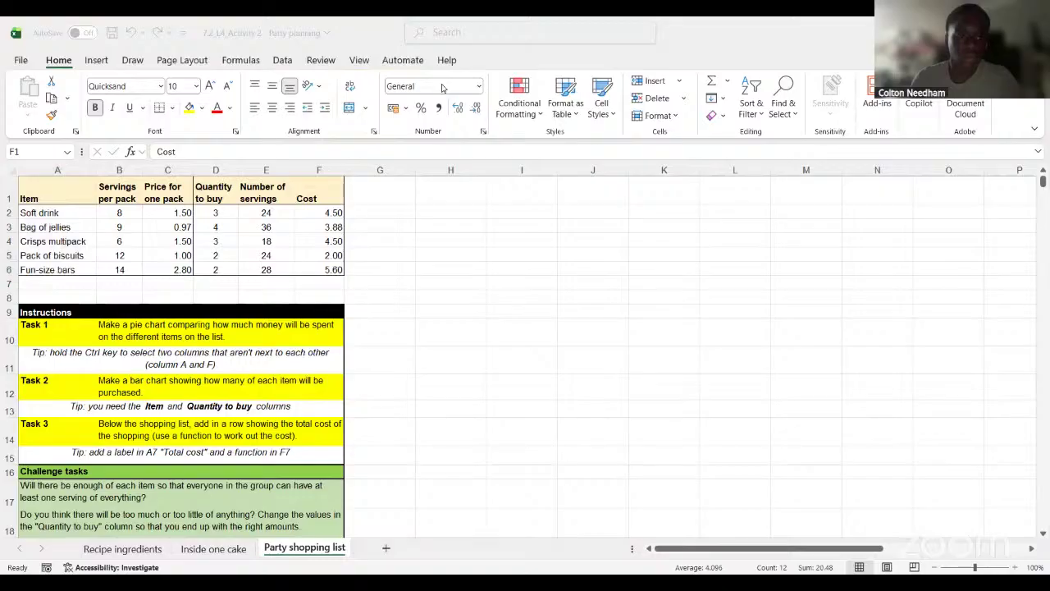
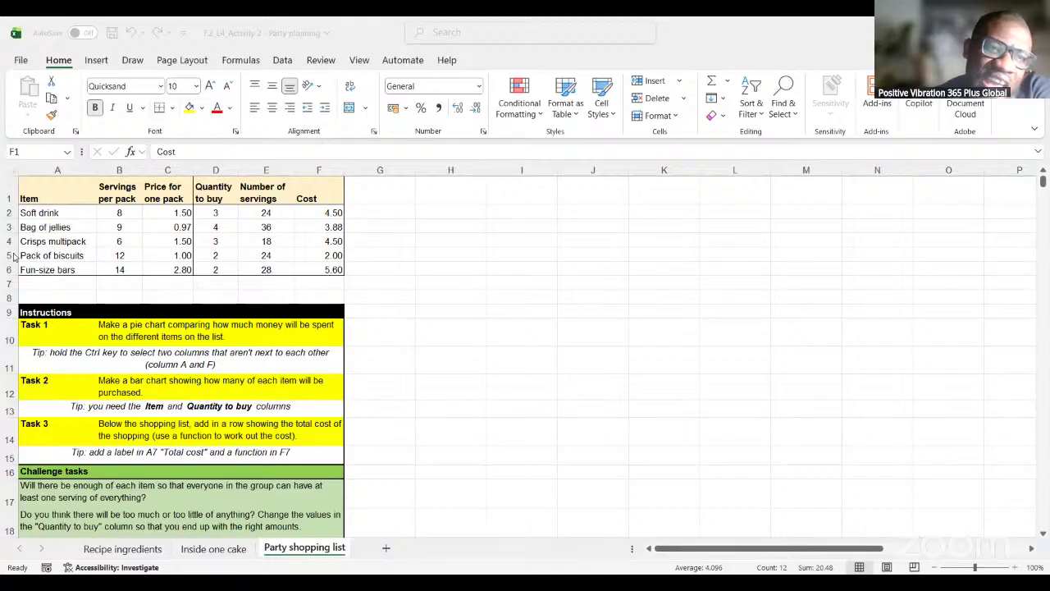
Step: Read the challenge question about formatting the total with a pound sign, then return to the shopping list
left_click(43, 287)
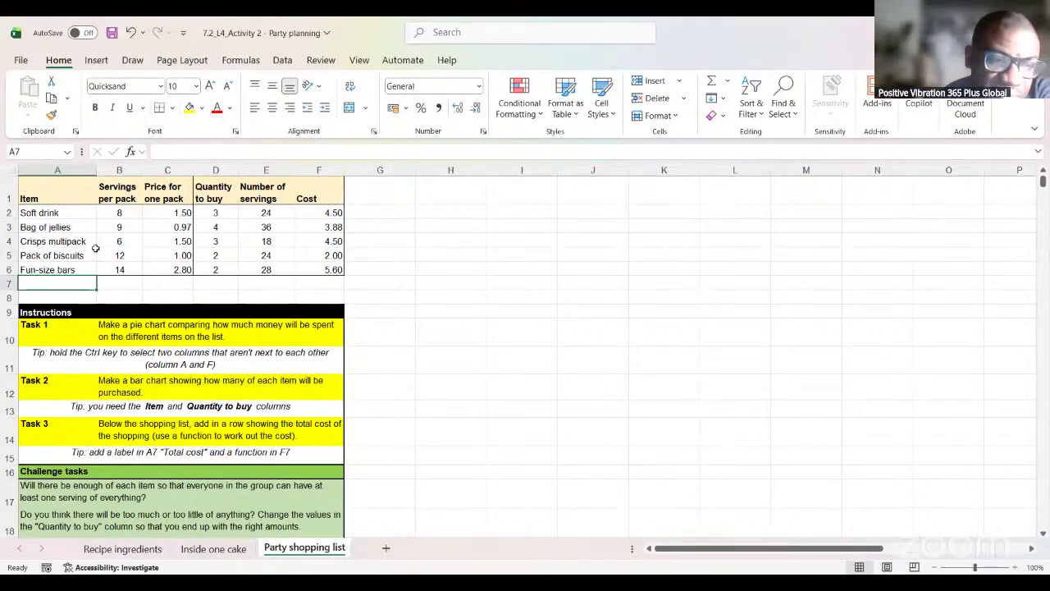
scroll(121, 383, "down", 3)
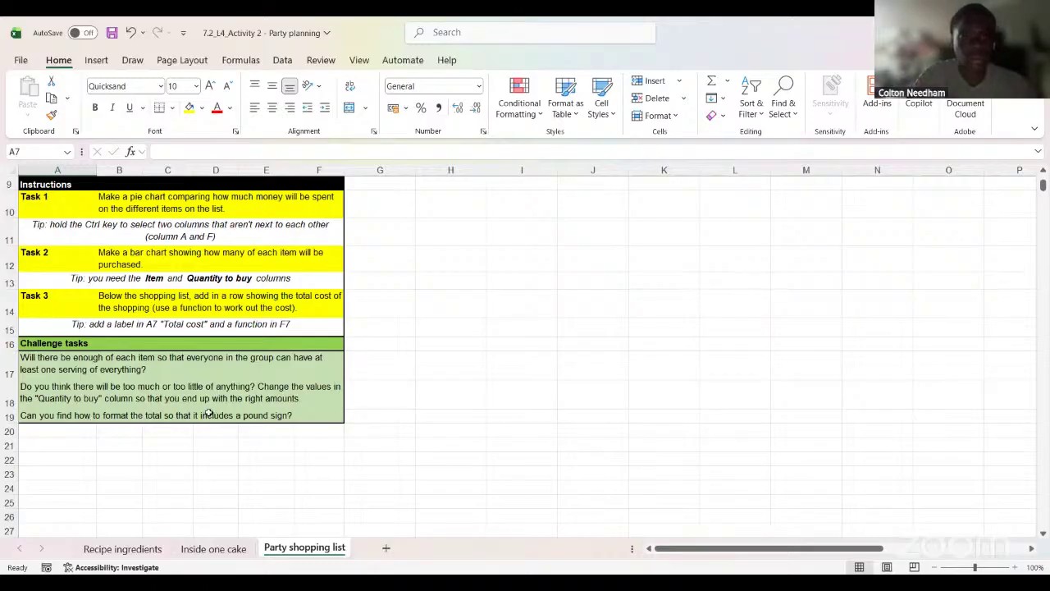
left_click(271, 415)
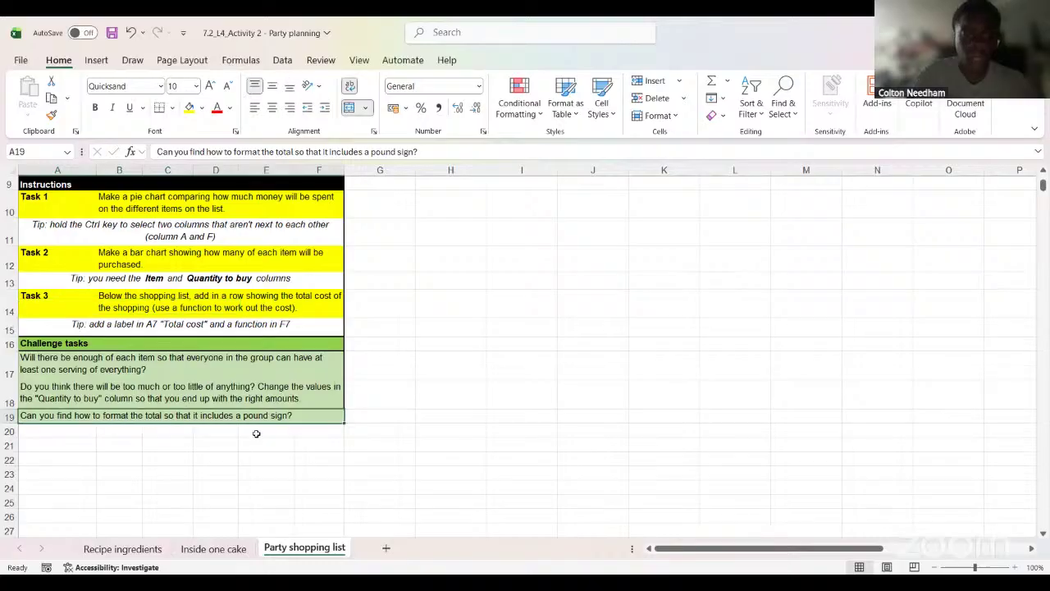
scroll(254, 435, "up", 3)
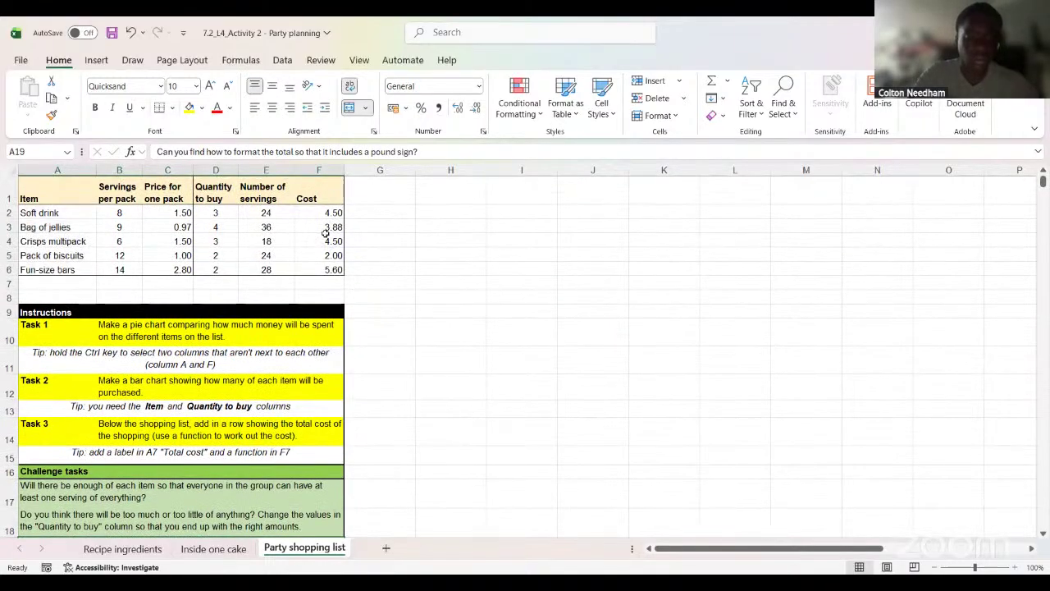
left_click_drag(324, 213, 335, 272)
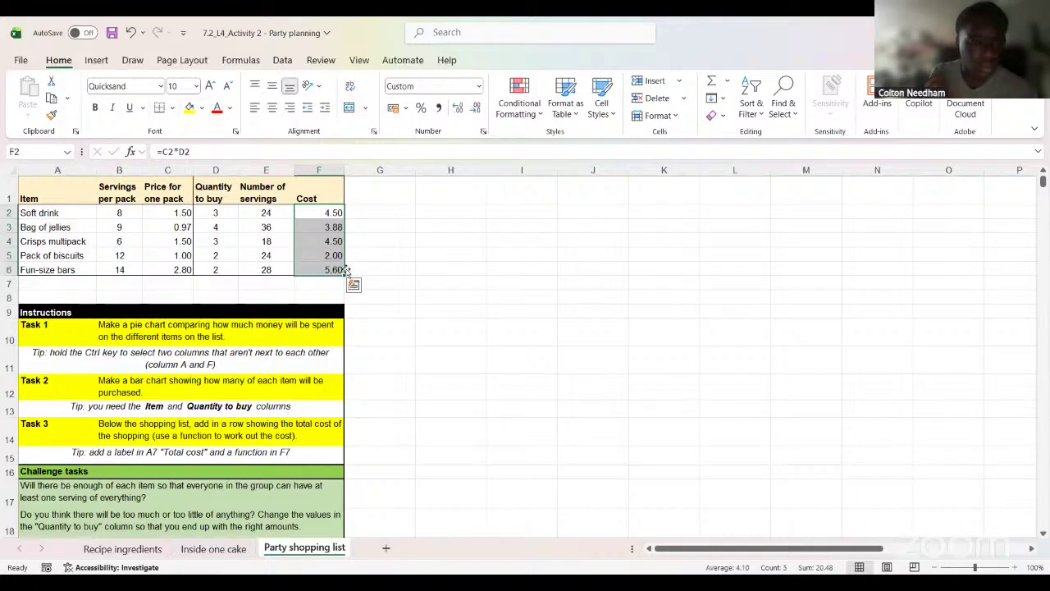
left_click(540, 118)
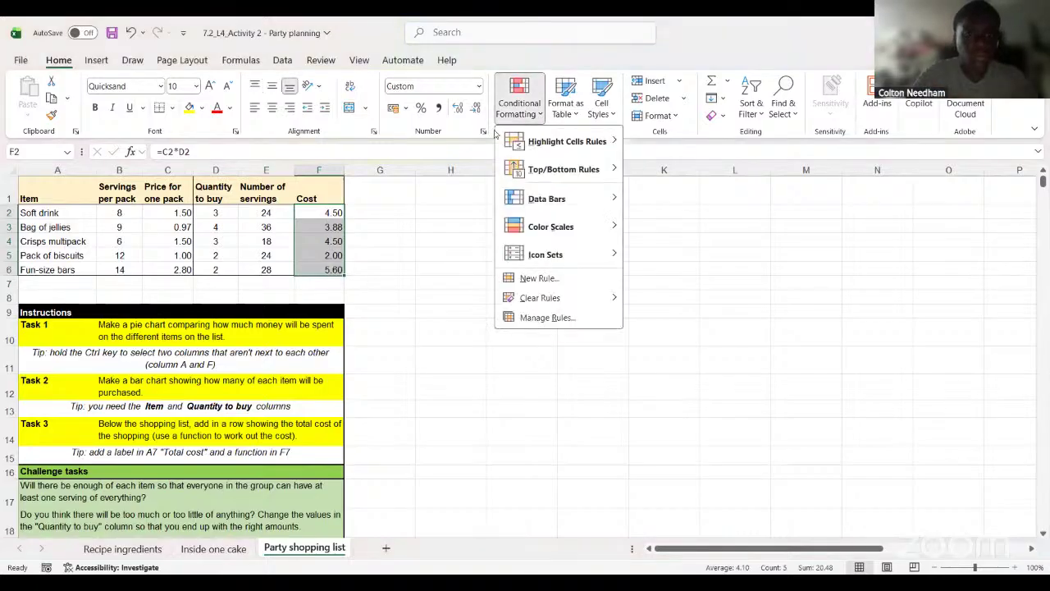
left_click(464, 131)
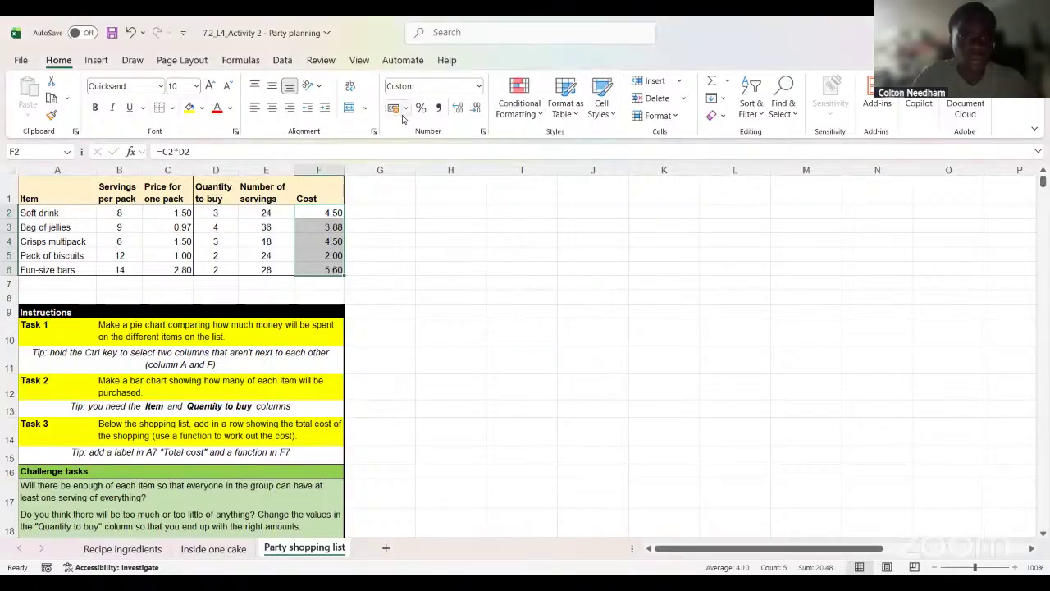
left_click(483, 133)
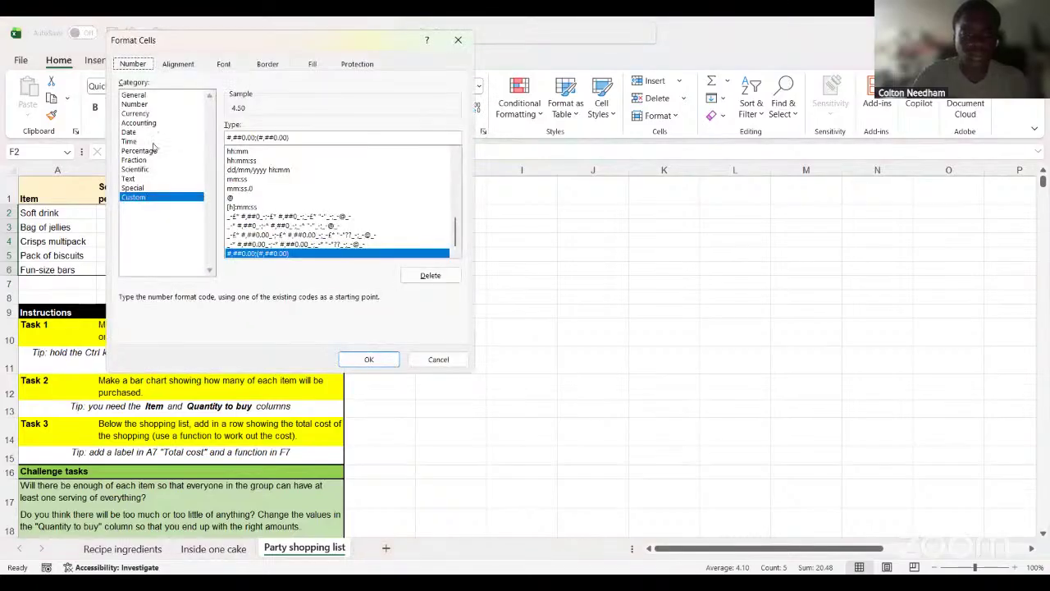
left_click(147, 114)
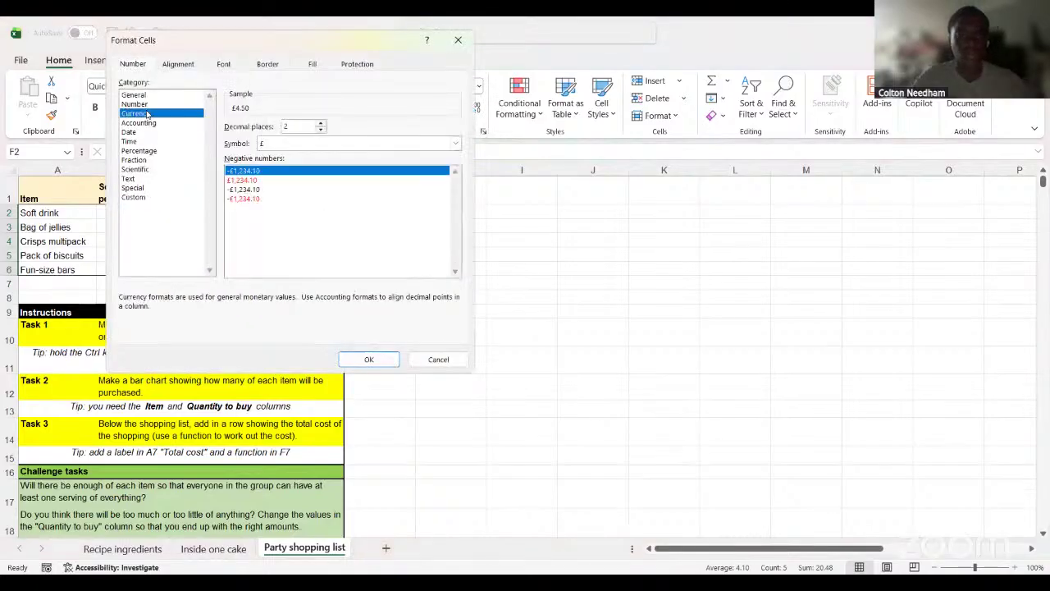
left_click(435, 367)
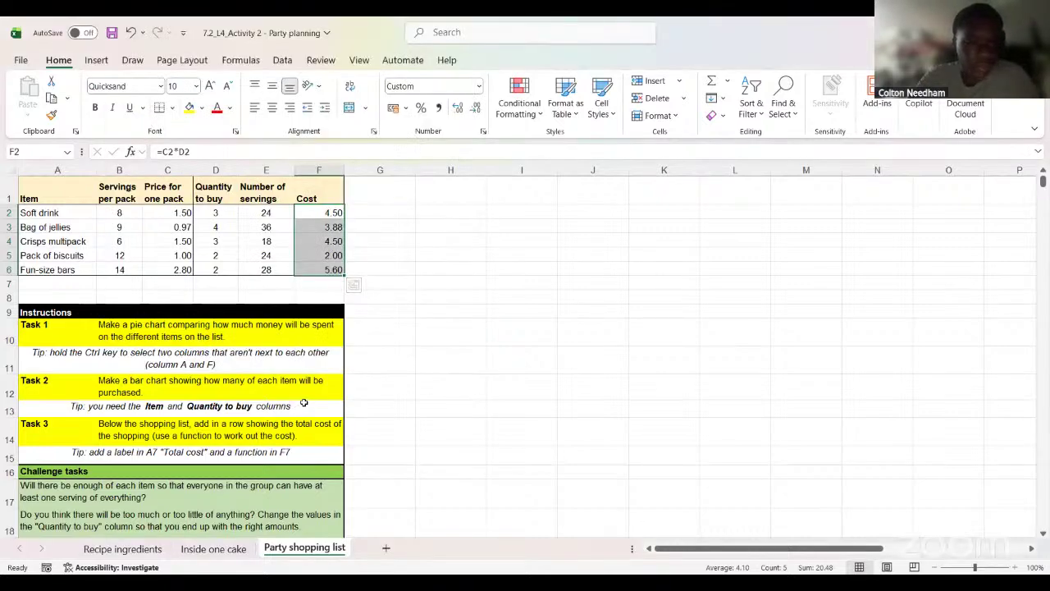
Step: Reread the challenge tasks beneath the shopping list, ending on the pound sign question in row 19
scroll(304, 402, "down", 1)
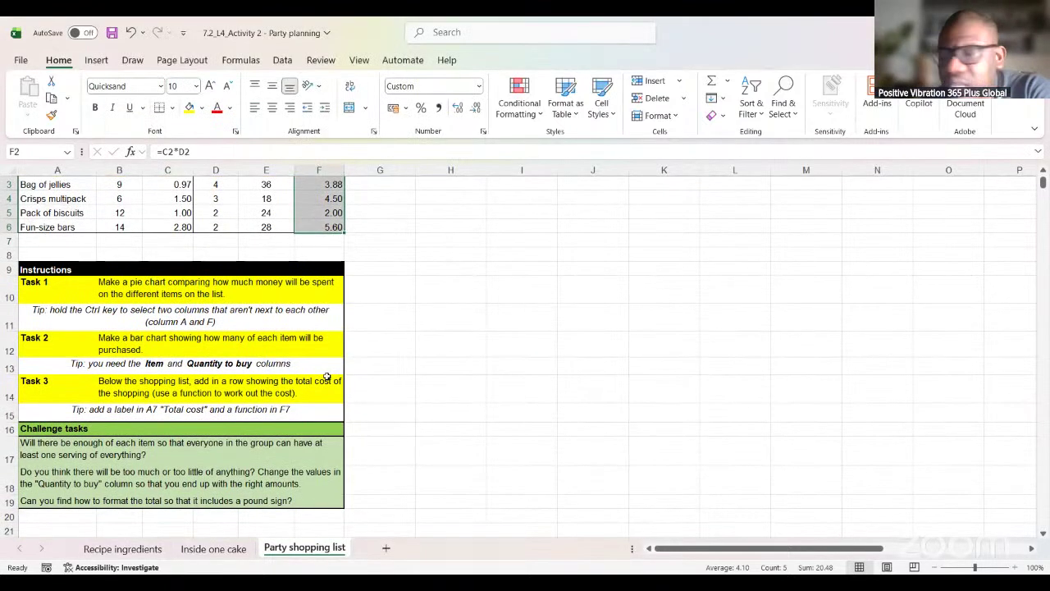
scroll(327, 377, "down", 1)
scroll(330, 373, "up", 2)
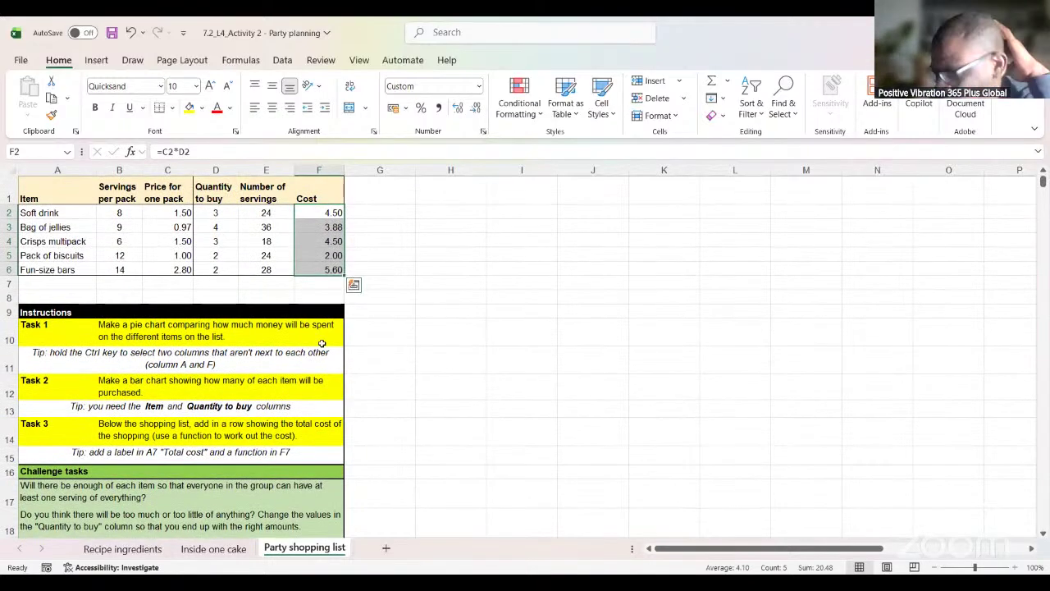
scroll(275, 417, "down", 1)
scroll(276, 417, "down", 2)
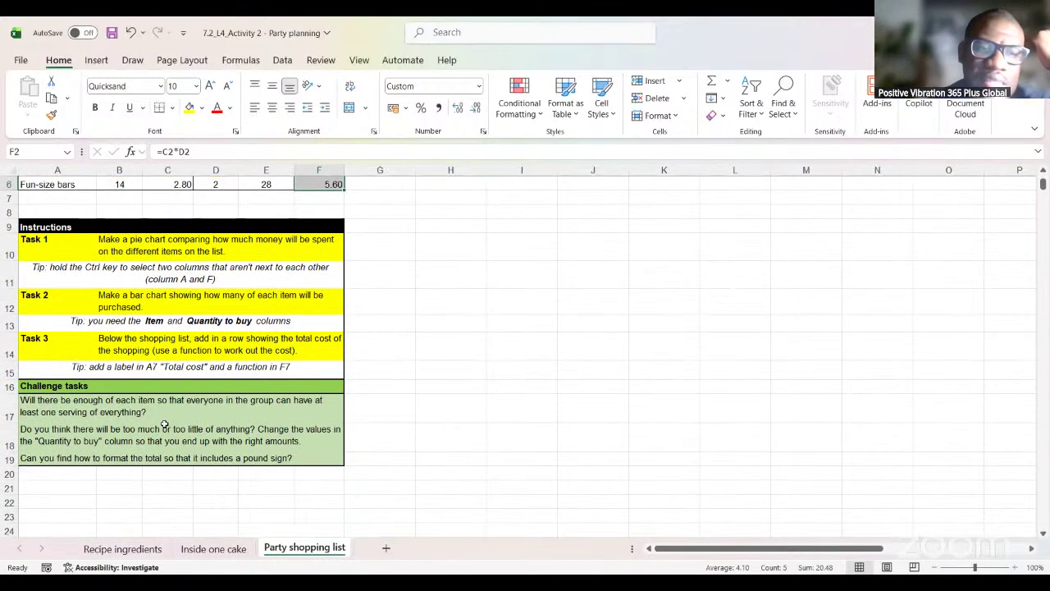
left_click(61, 458)
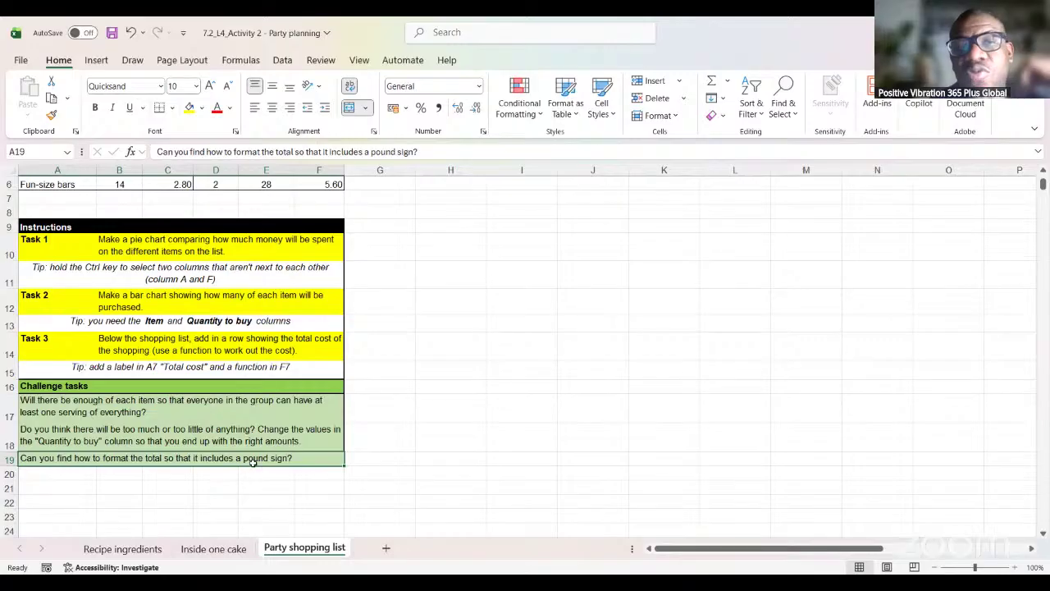
Step: Apply the Currency format with two decimal places and no symbol to the Cost cells F2:F7
scroll(248, 461, "up", 2)
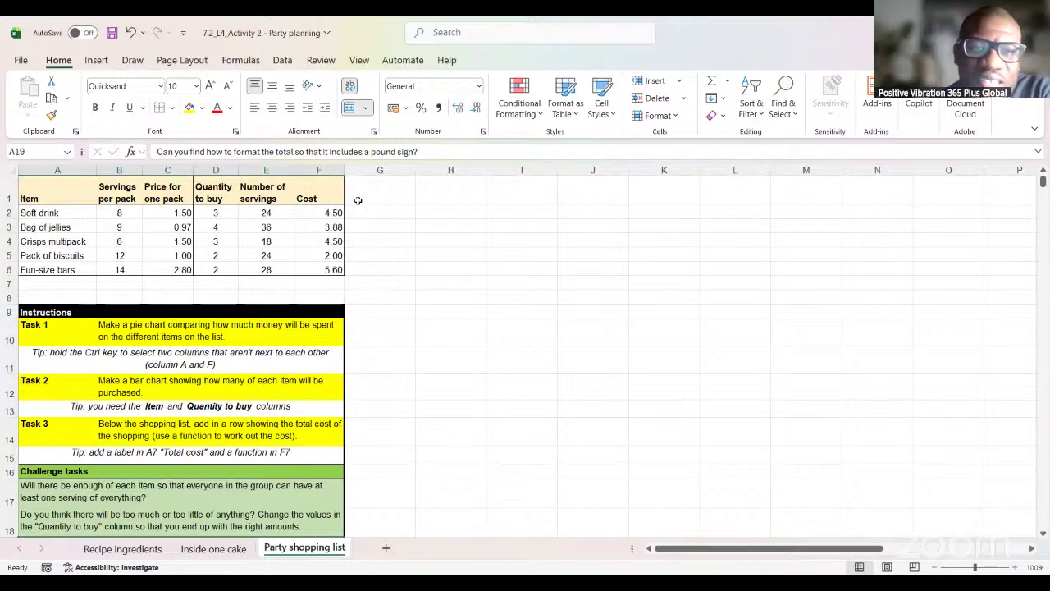
left_click_drag(309, 209, 320, 284)
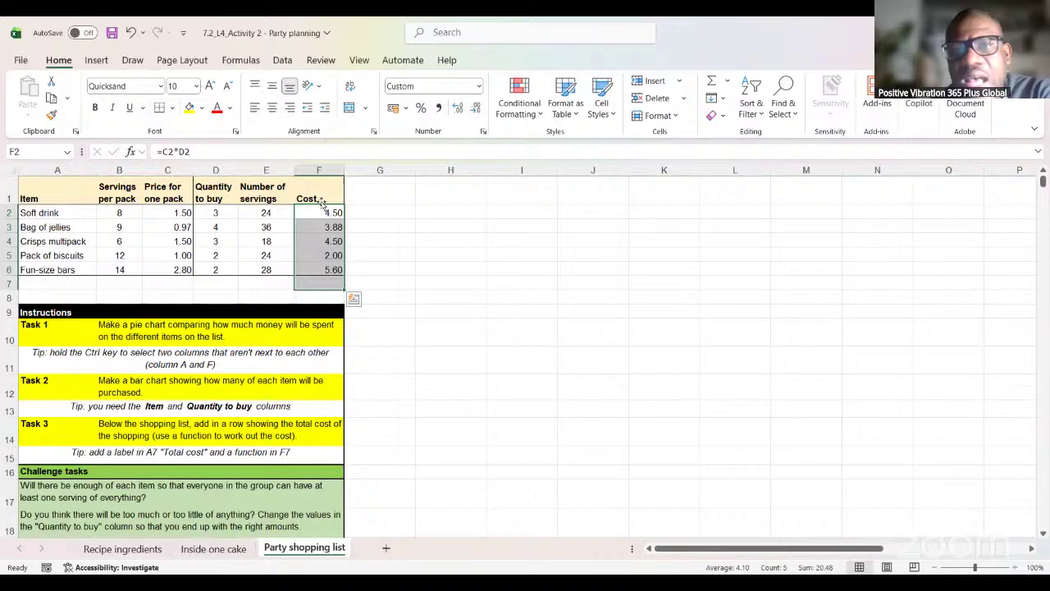
left_click(484, 131)
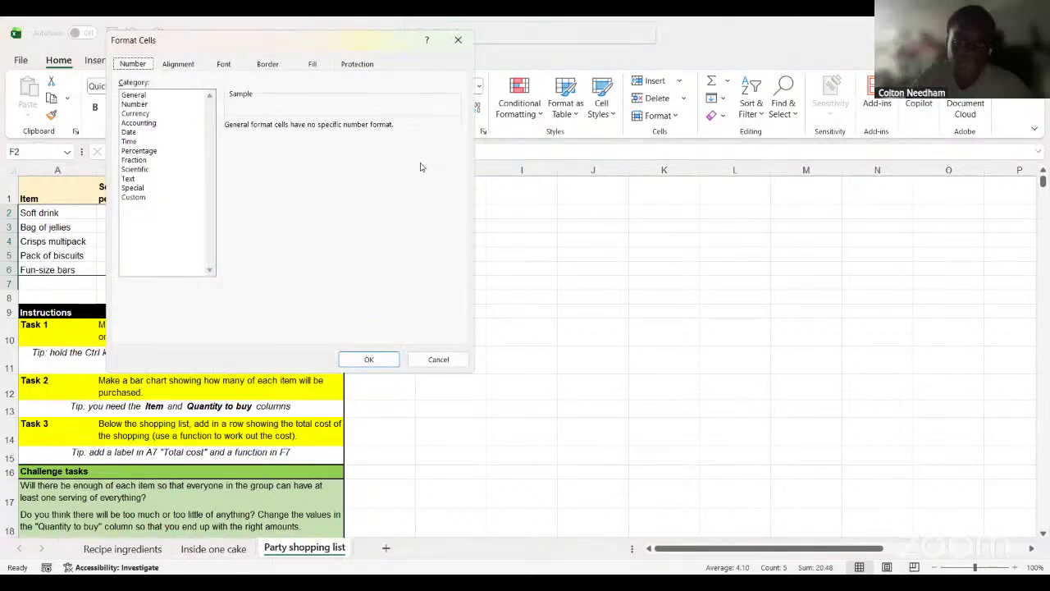
left_click(144, 116)
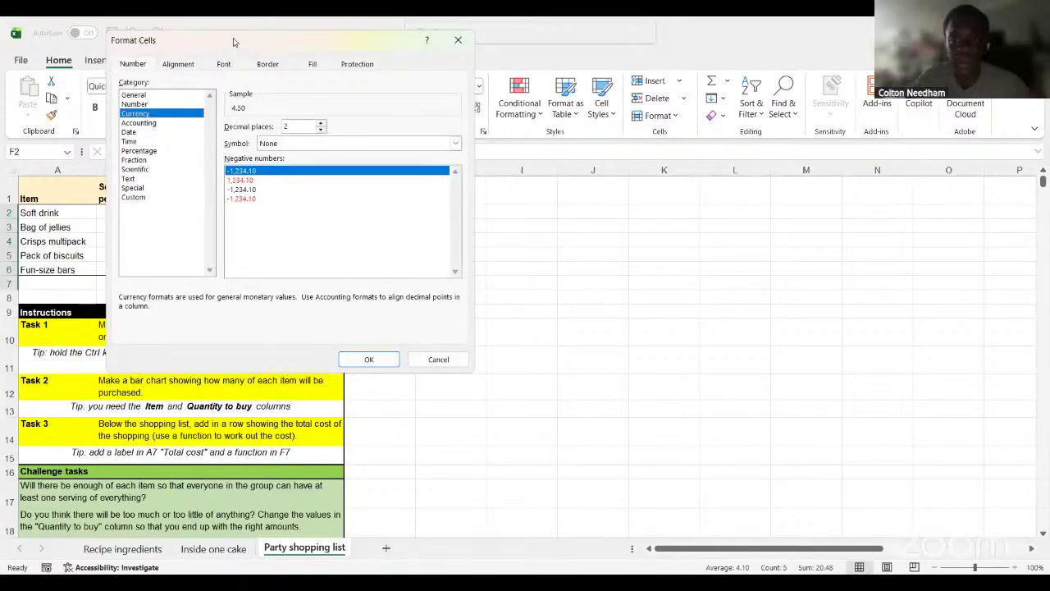
left_click_drag(233, 41, 536, 213)
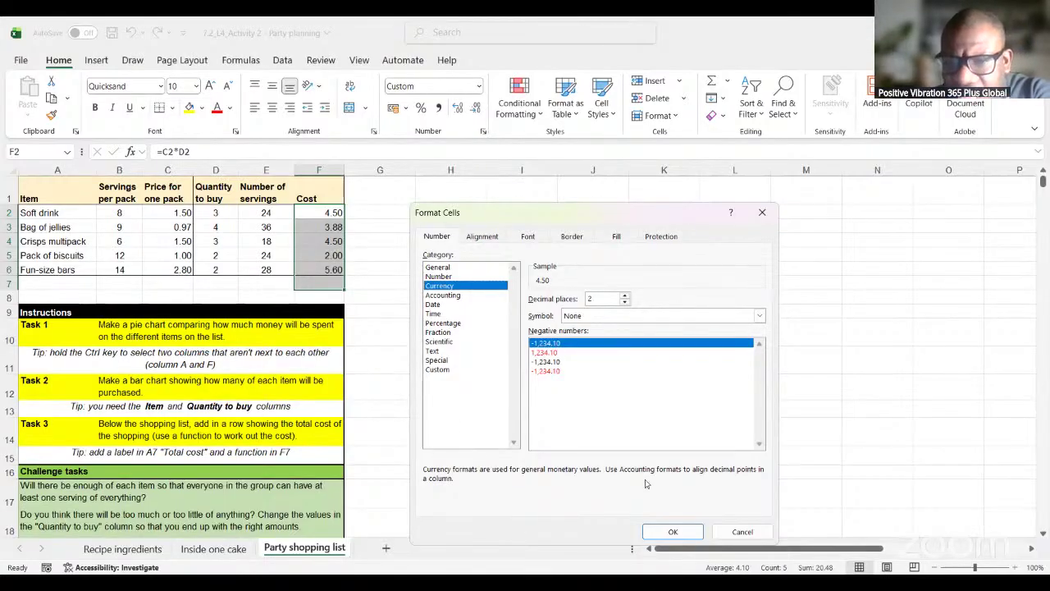
left_click(673, 532)
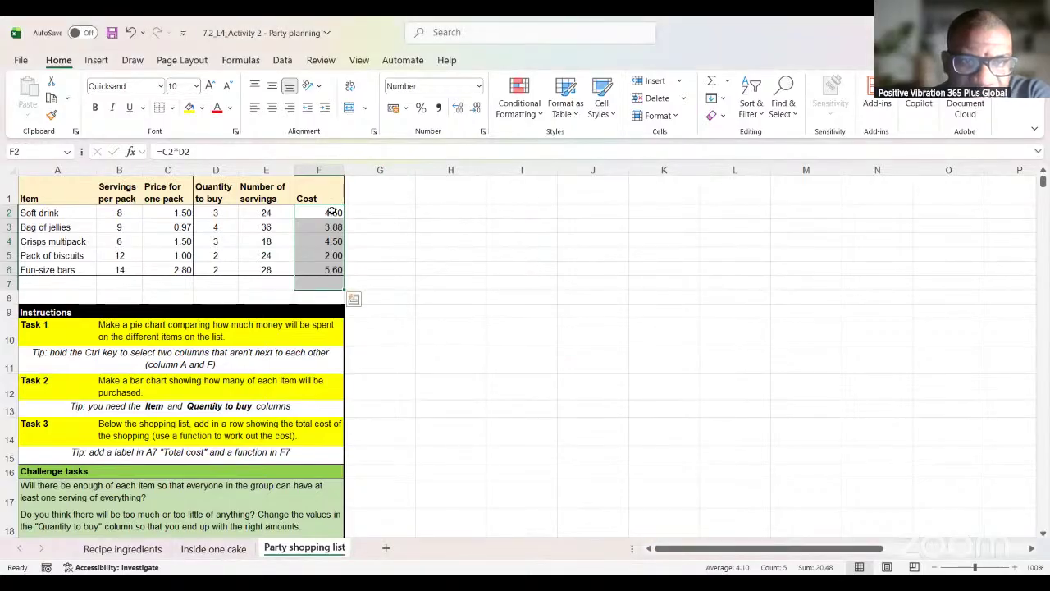
Step: Reformat the selected Cost cells F2:F7 as Currency with the £ symbol and two decimal places
left_click(484, 132)
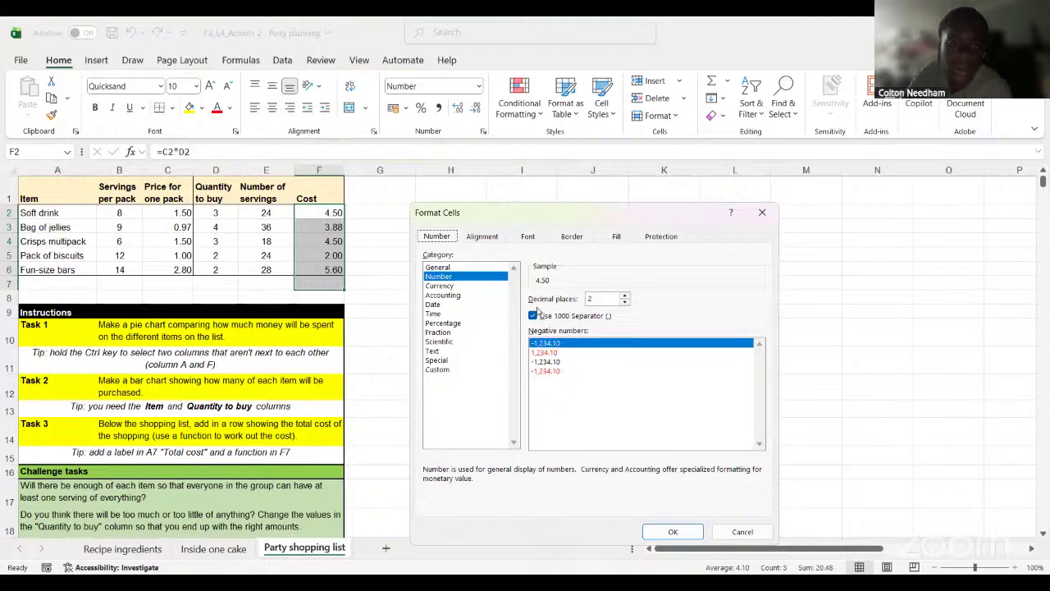
left_click(440, 285)
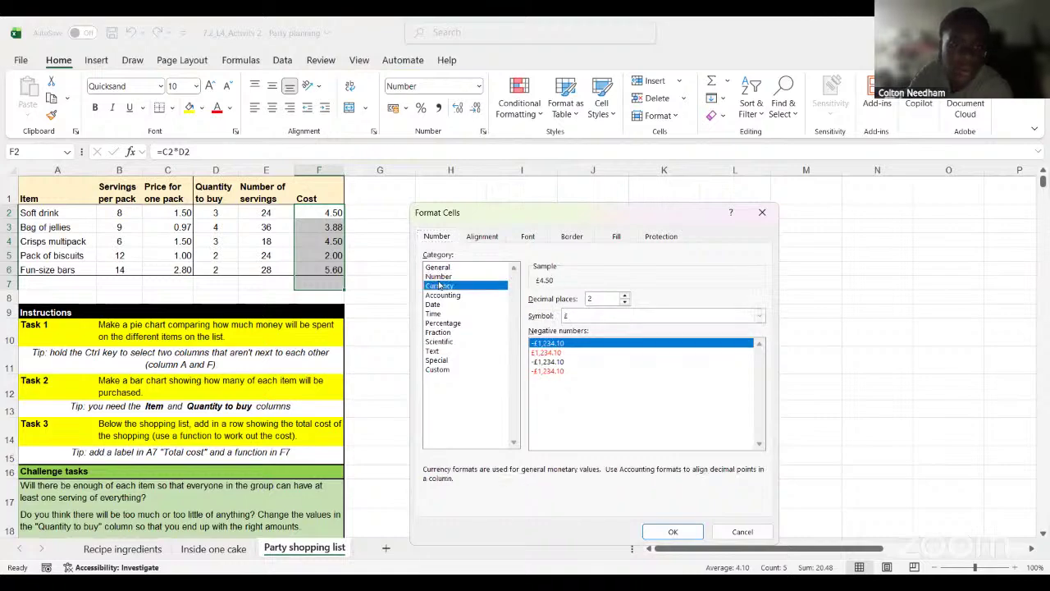
left_click(672, 533)
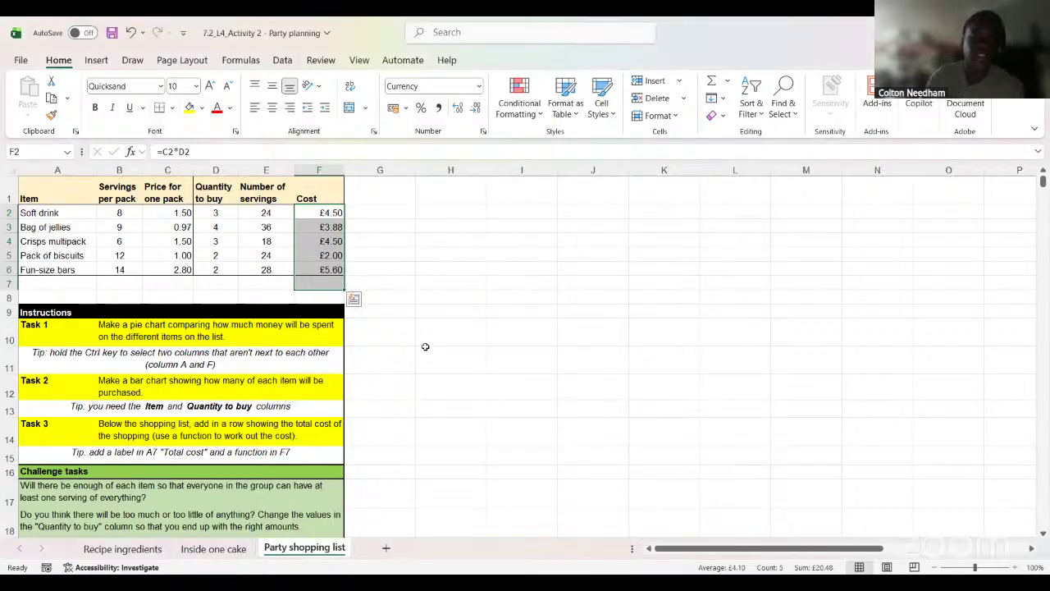
left_click(425, 349)
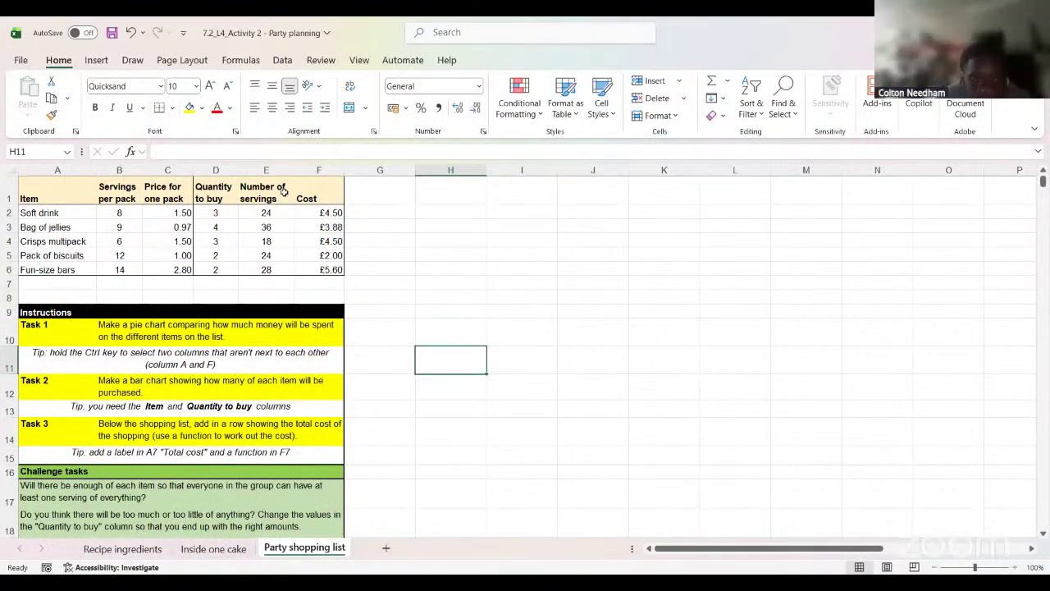
left_click(185, 269)
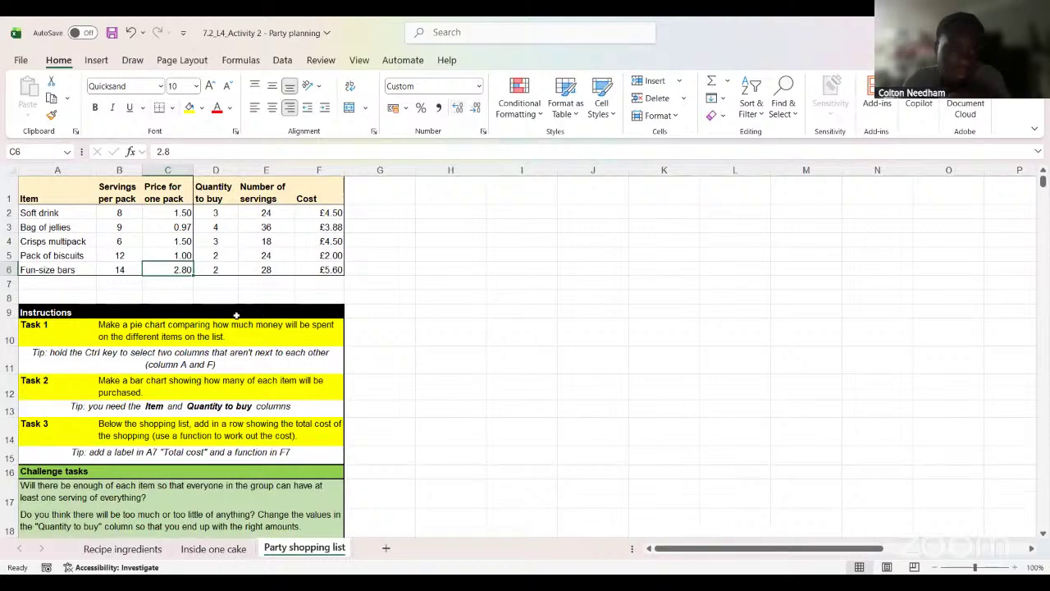
left_click(401, 310)
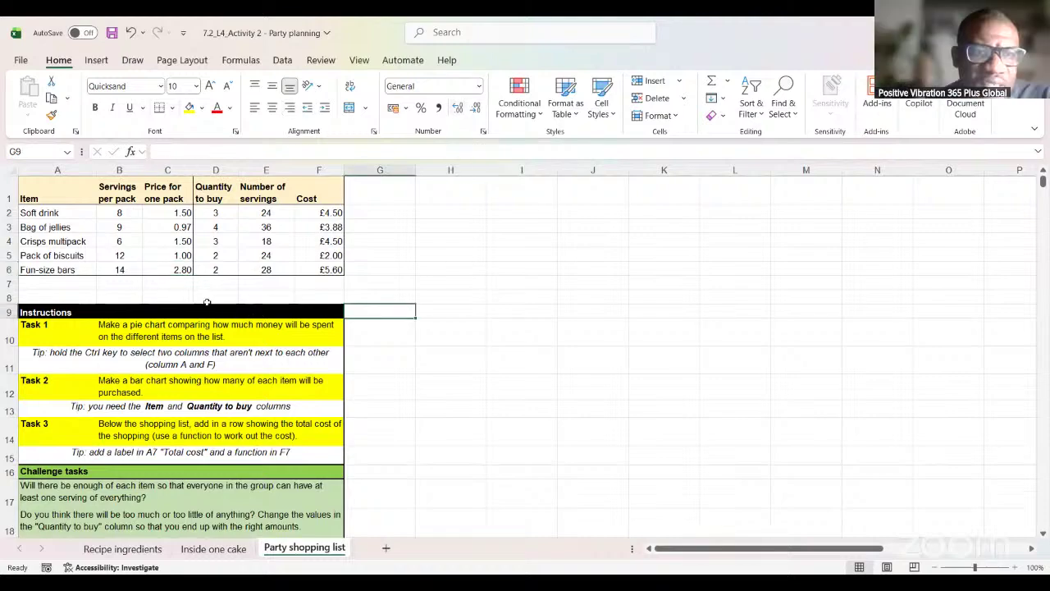